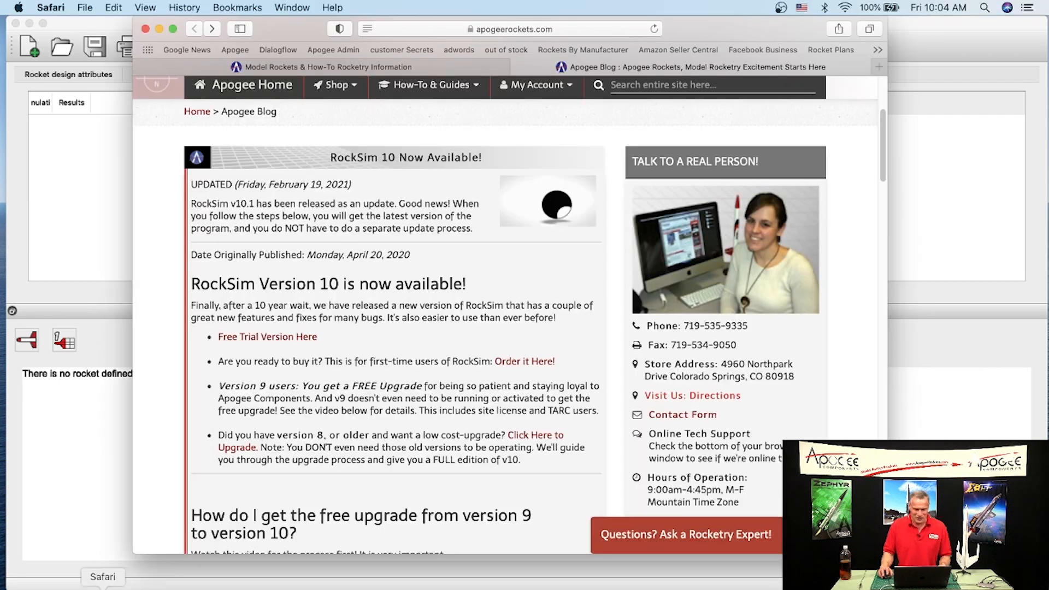
Switch to Safari and go from the Apogee blog page to the Apogee Components home page
left_click(93, 586)
scroll(478, 328, "up", 5)
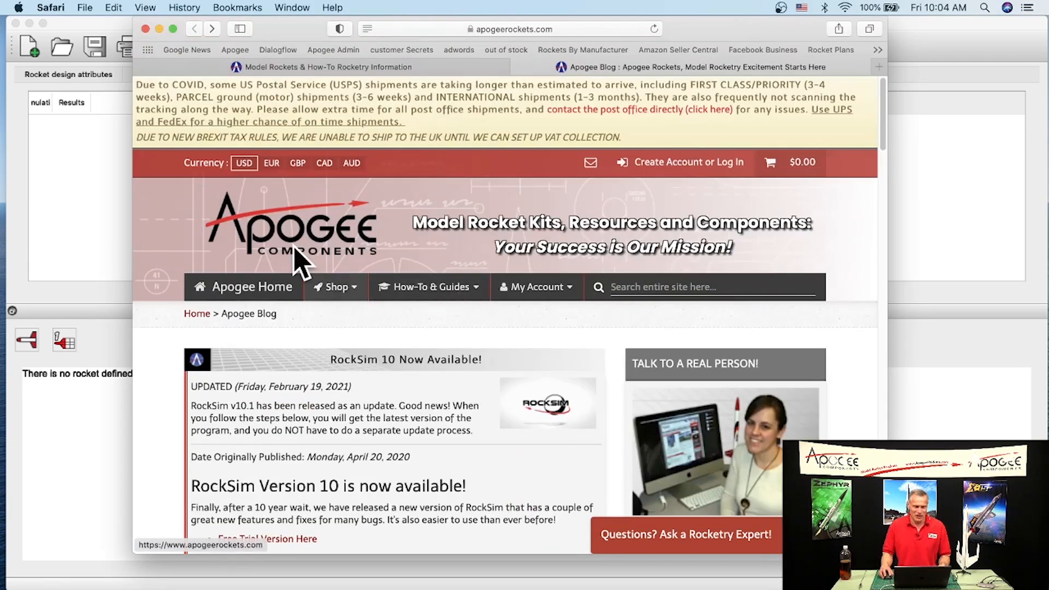
left_click(242, 290)
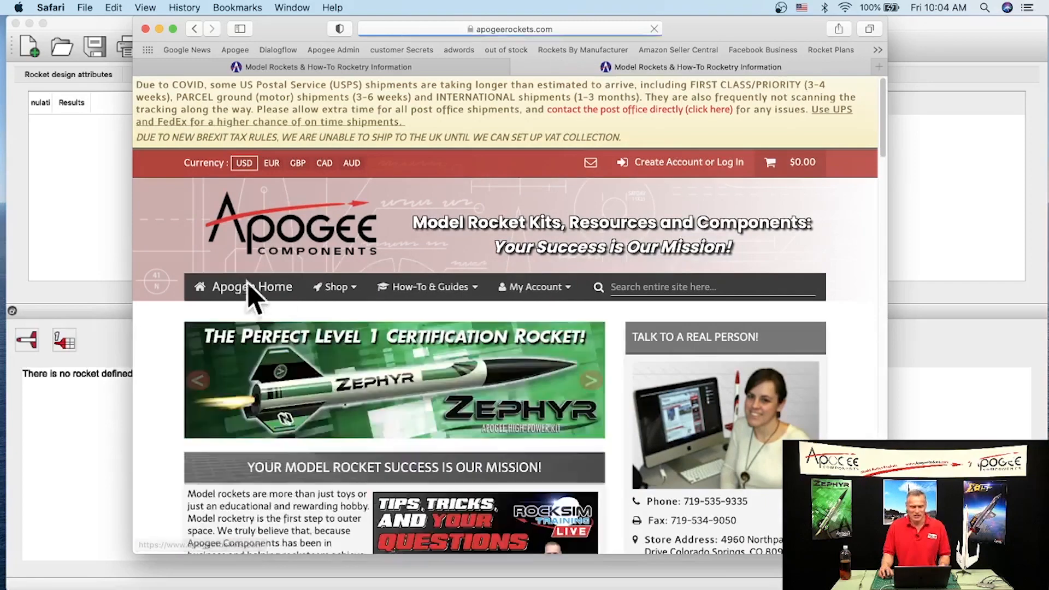
scroll(306, 273, "down", 6)
scroll(354, 271, "up", 2)
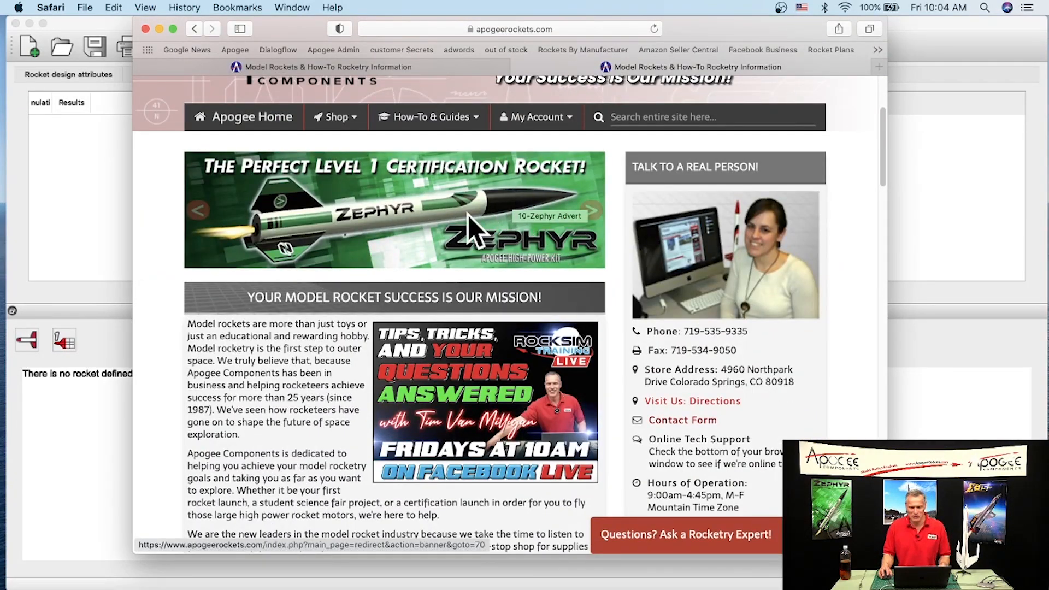
Advance the home page banner to the RockSim Version 10.1 advert and open its link in a new tab
left_click(591, 211)
left_click(591, 211)
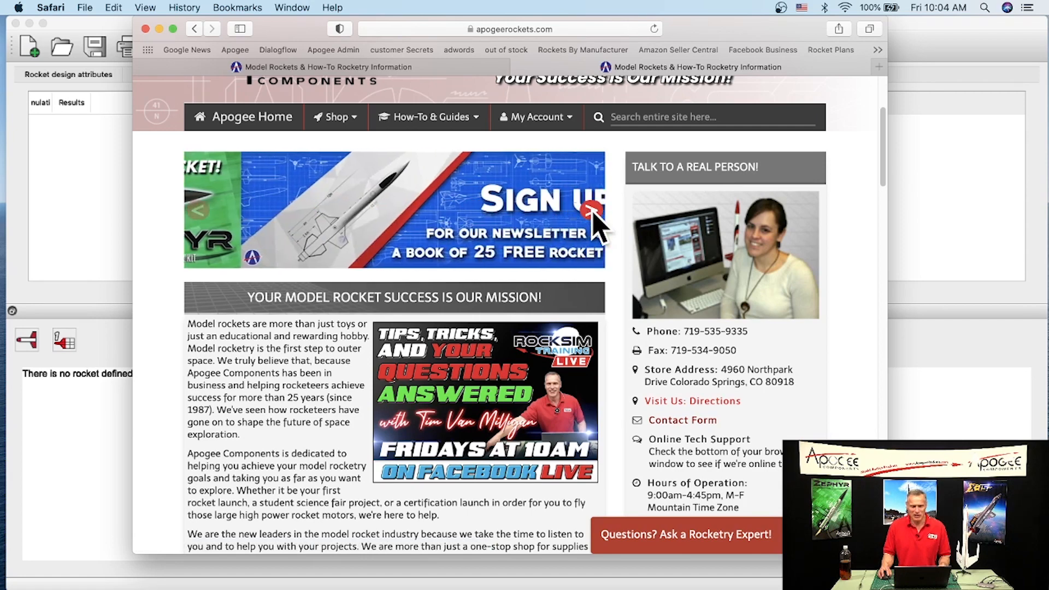
left_click(592, 211)
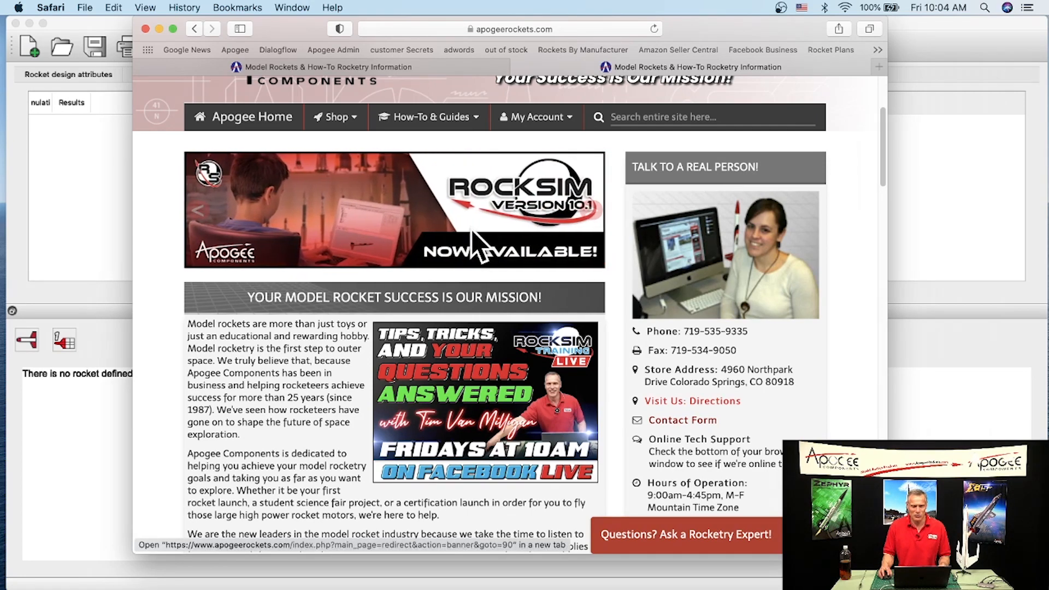
left_click(404, 210, "super")
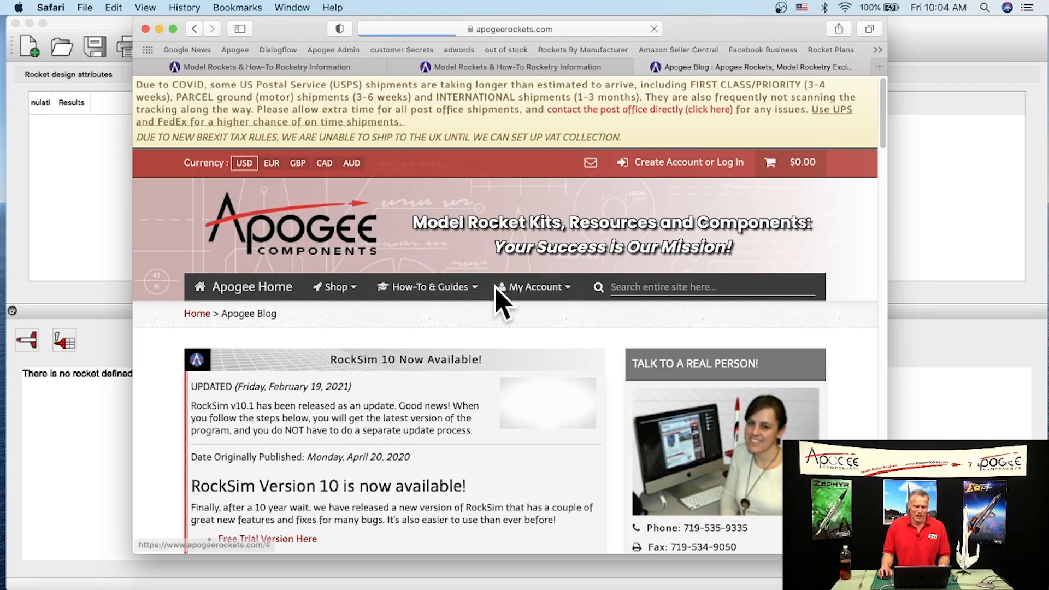
Review the RockSim 10 blog post's trial, purchase and upgrade options, including the free version 9 to version 10 upgrade section
scroll(496, 290, "down", 5)
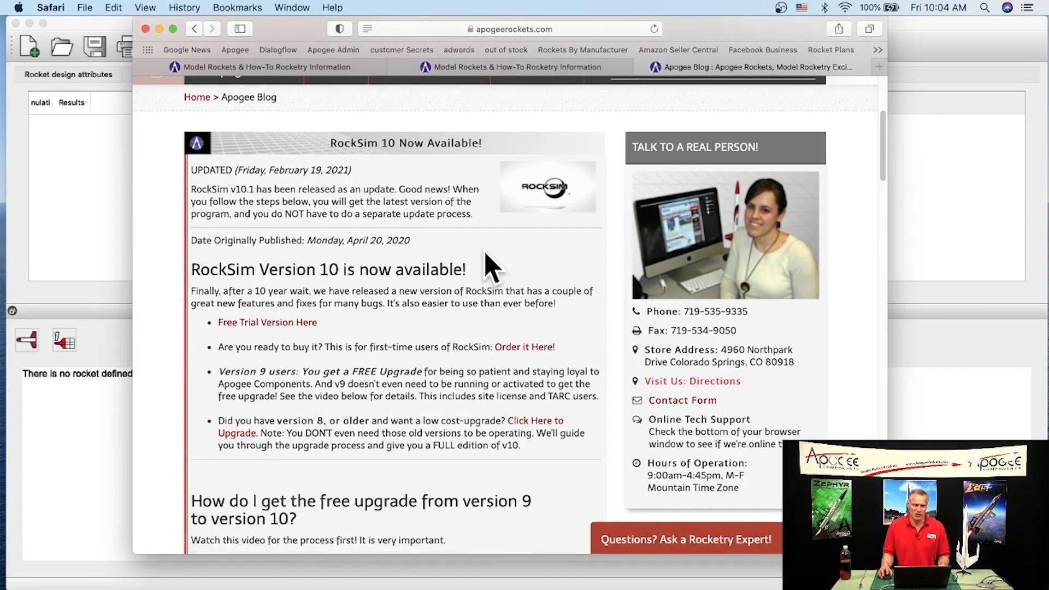
scroll(429, 241, "down", 1)
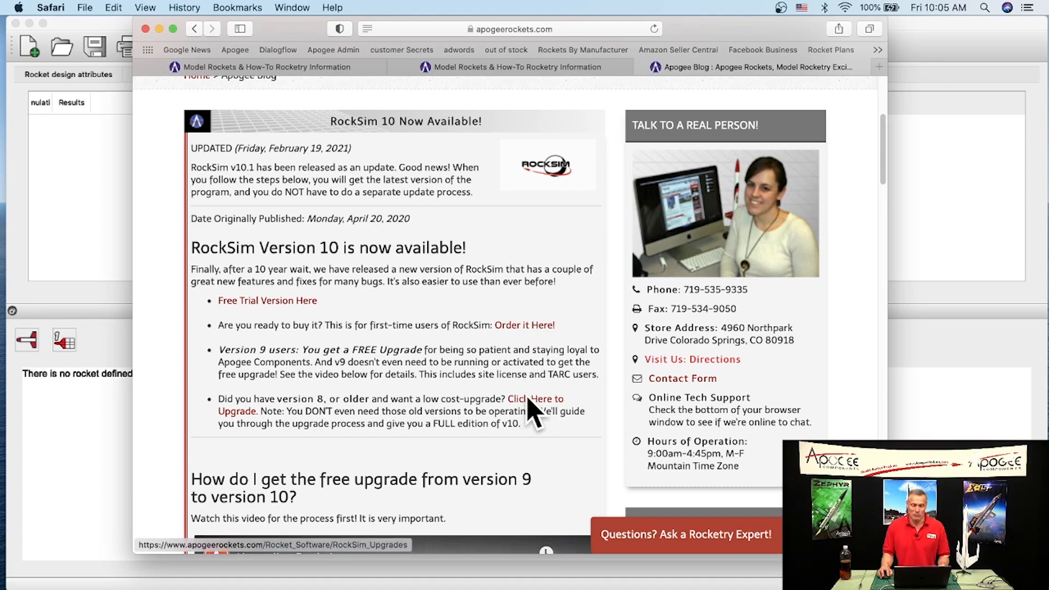
scroll(438, 386, "down", 4)
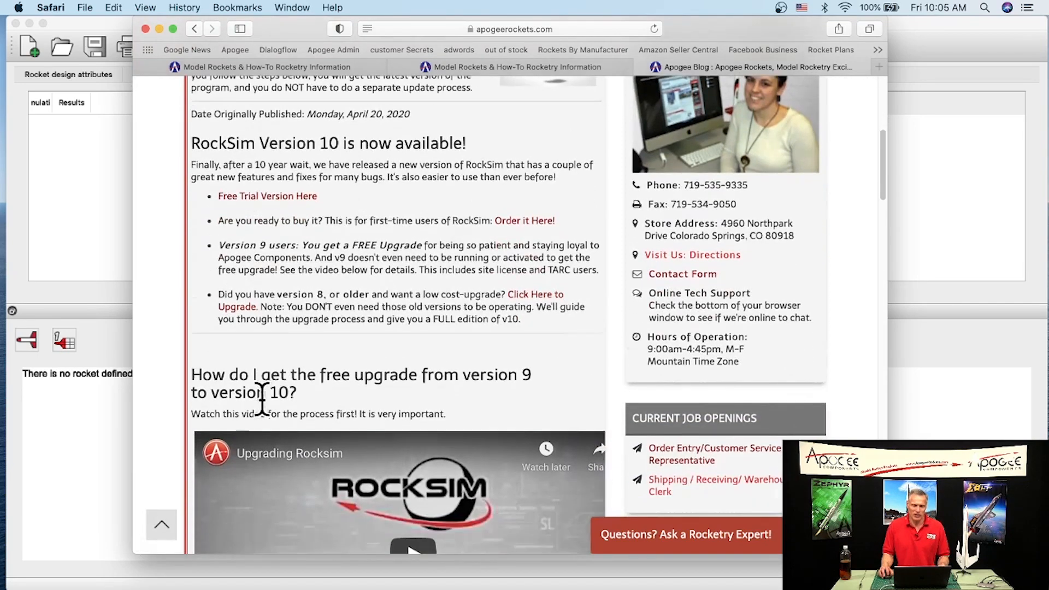
scroll(262, 392, "down", 3)
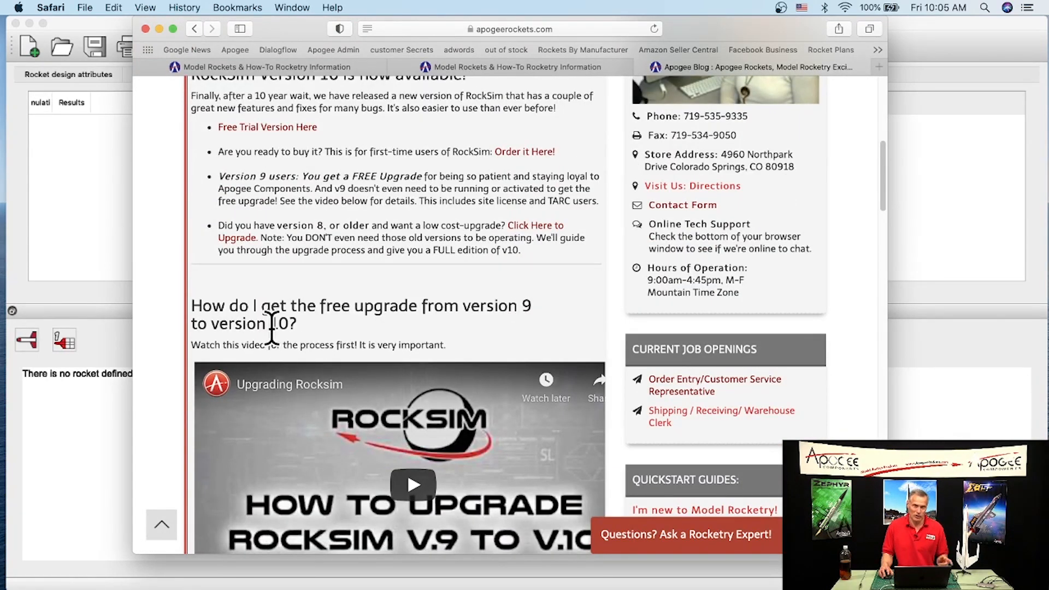
scroll(383, 309, "down", 6)
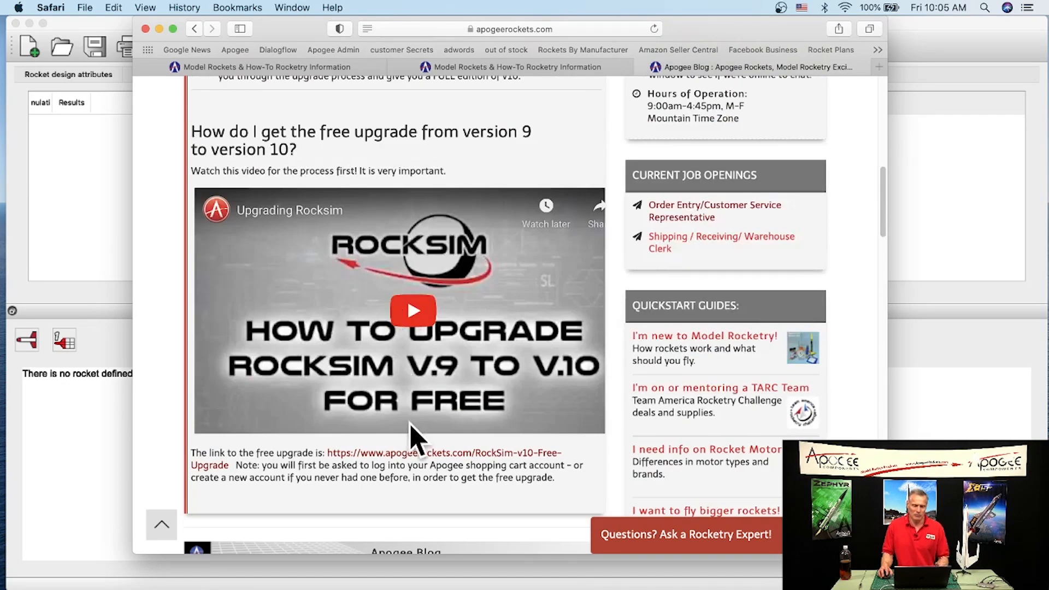
scroll(350, 175, "up", 1)
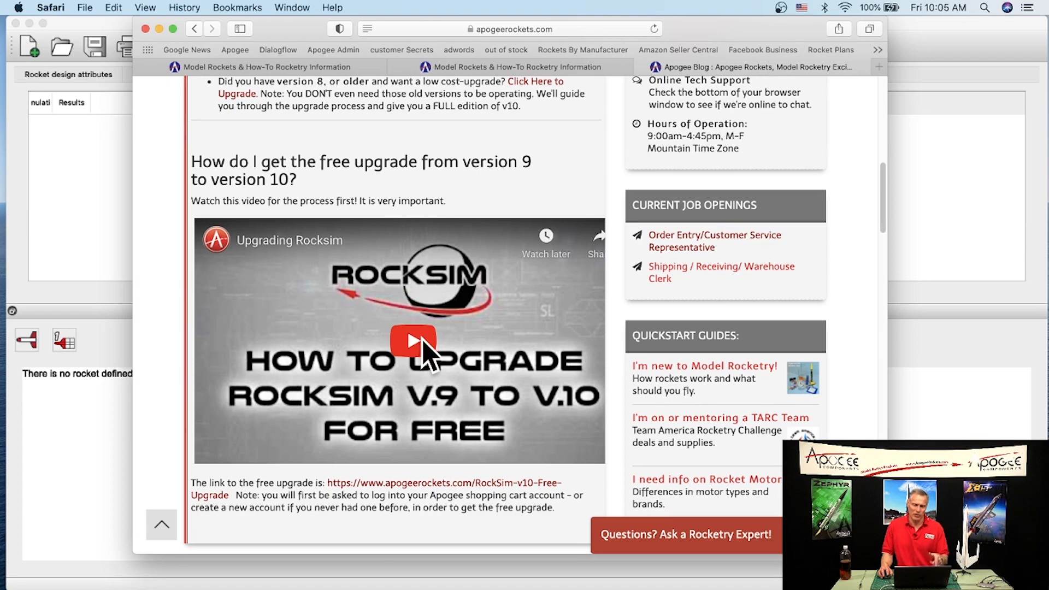
scroll(437, 323, "up", 5)
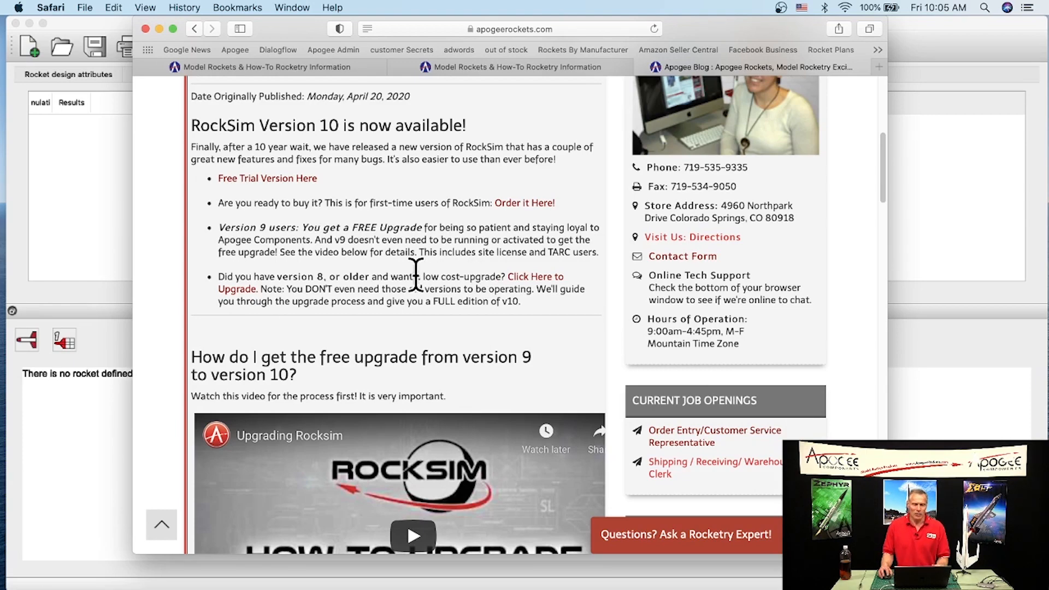
Return to the Apogee home page and open the installation video page from its RockSim v10.1 update section
scroll(417, 273, "up", 4)
left_click(197, 108)
scroll(339, 276, "down", 5)
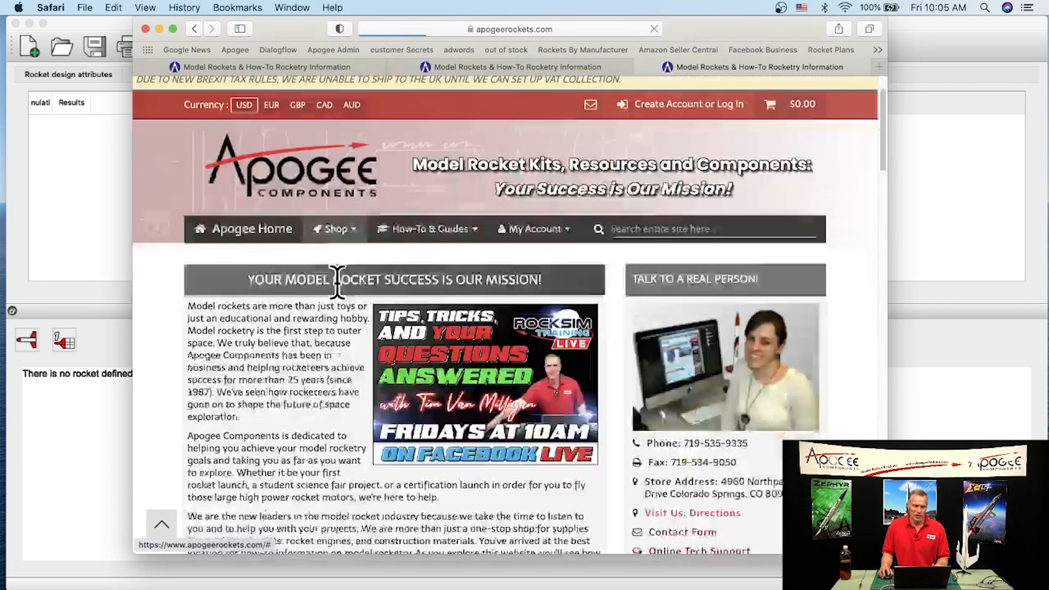
scroll(339, 276, "down", 5)
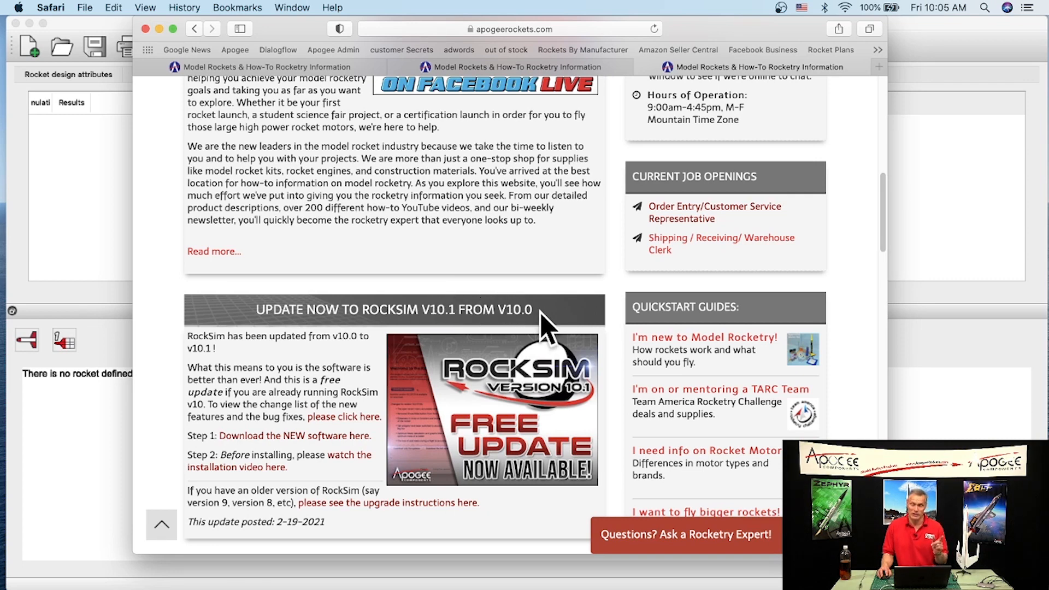
scroll(540, 313, "down", 3)
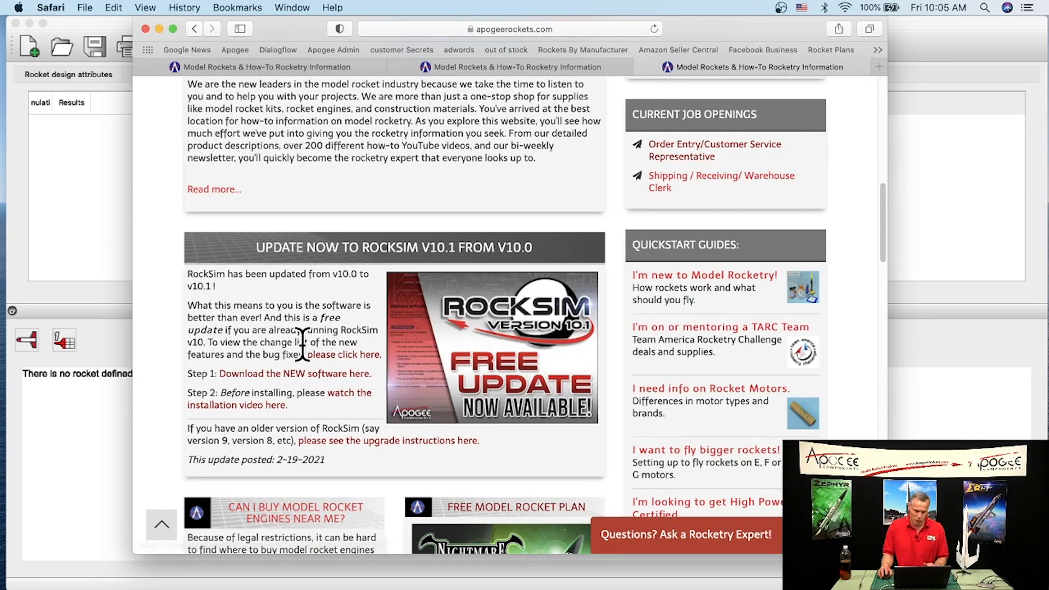
left_click(362, 372)
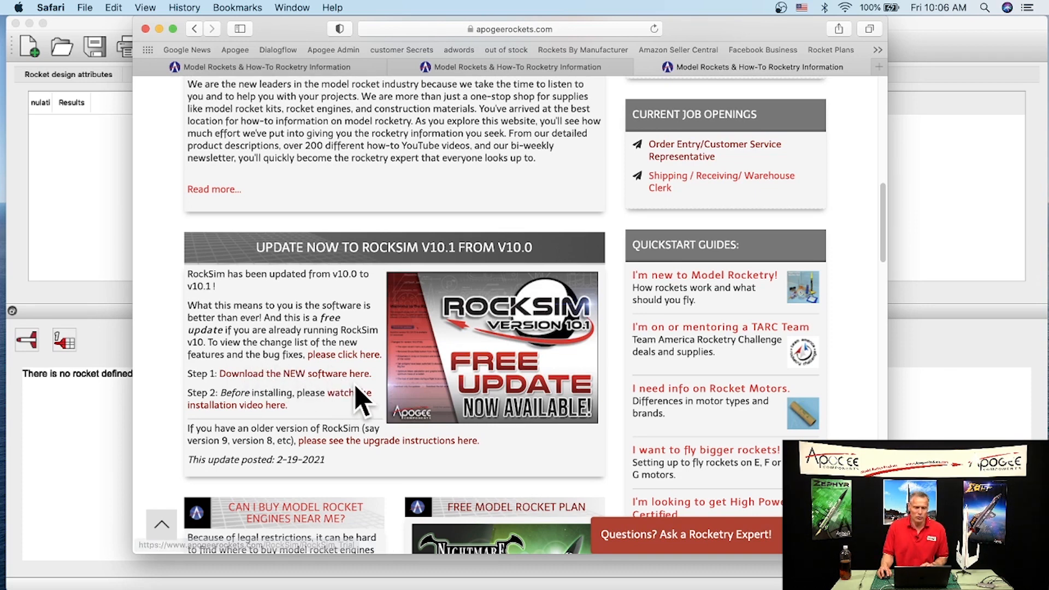
left_click(349, 402)
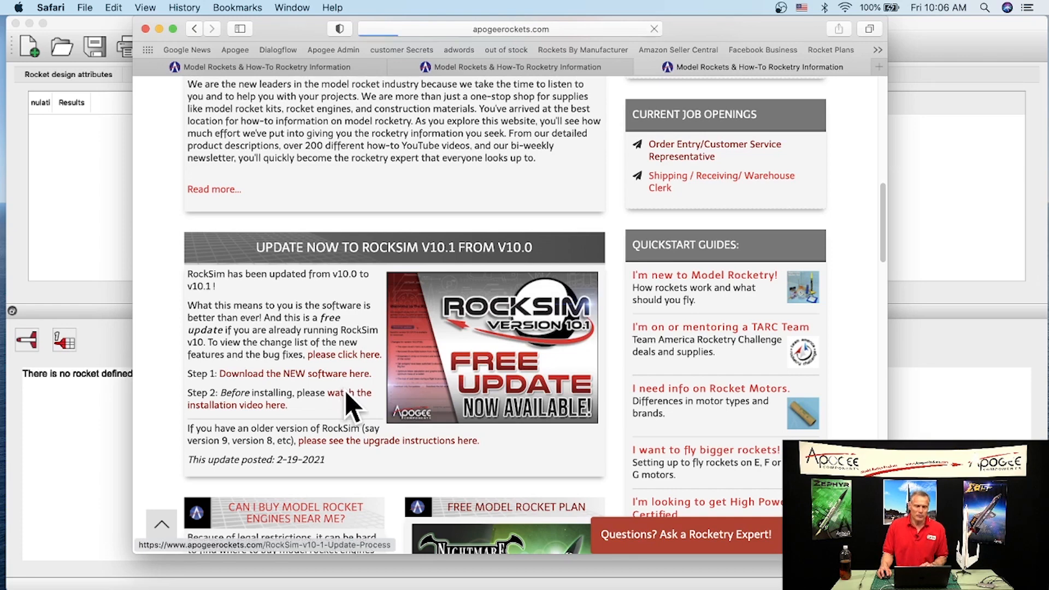
Examine the RockSim v10.1 update process page, covering the Windows and Macintosh upgrade videos and where to get the software
scroll(414, 310, "down", 6)
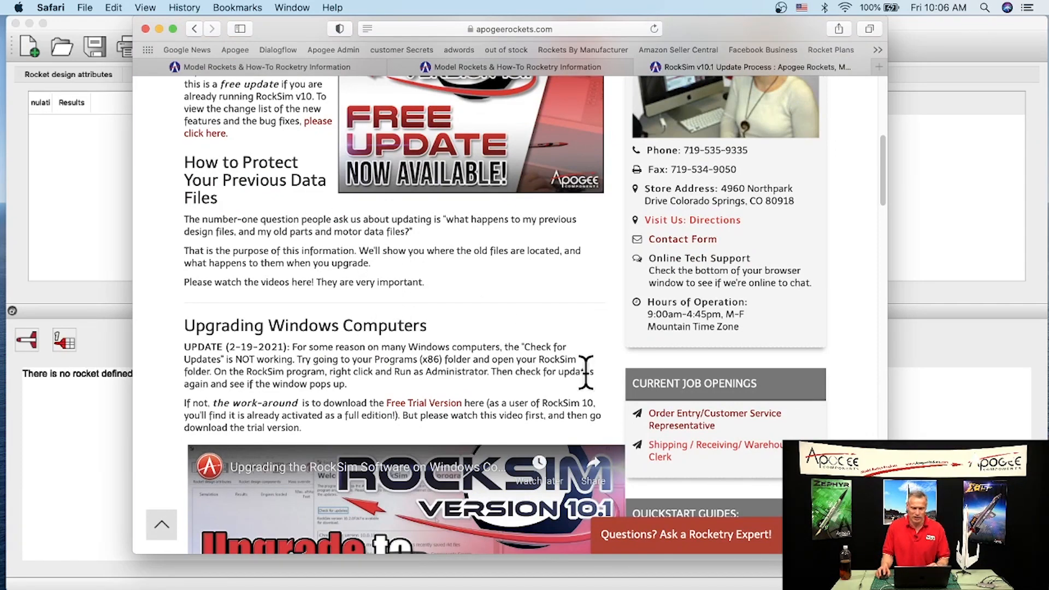
scroll(661, 478, "down", 8)
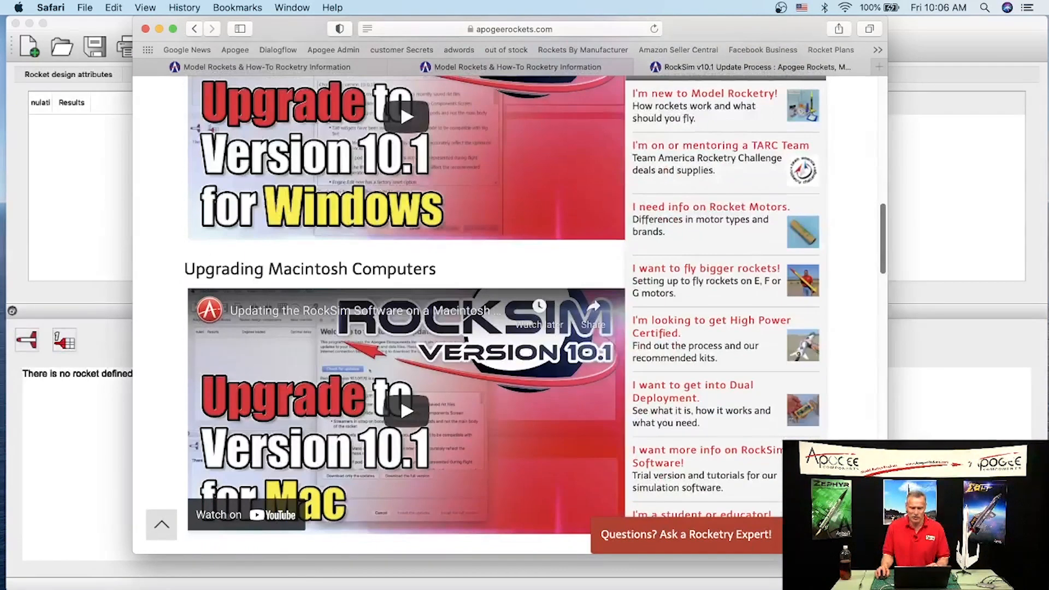
scroll(450, 285, "down", 1)
scroll(440, 285, "up", 1)
scroll(440, 284, "up", 2)
scroll(445, 281, "up", 1)
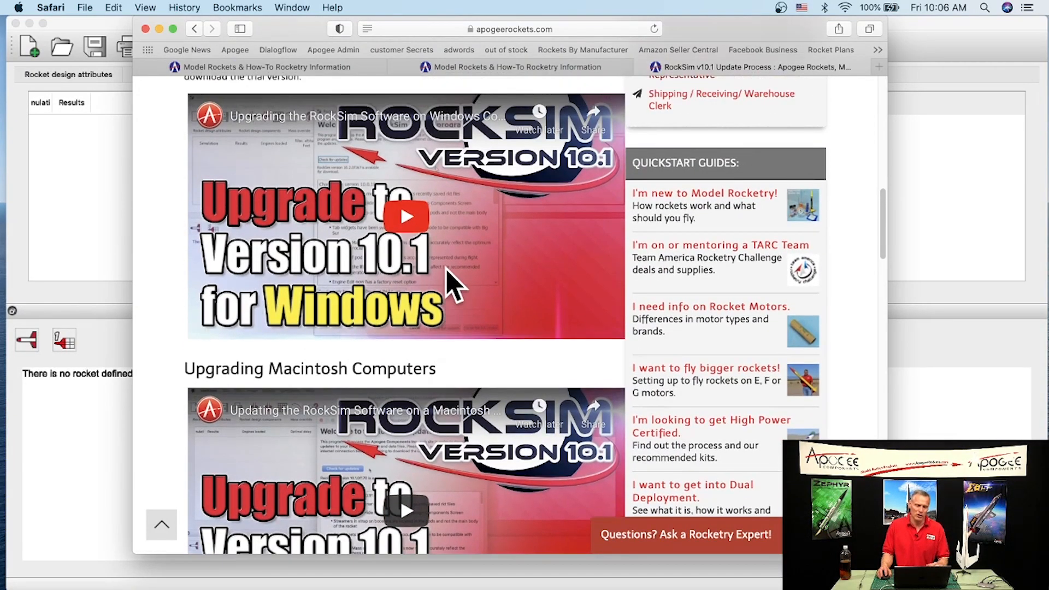
scroll(445, 281, "down", 5)
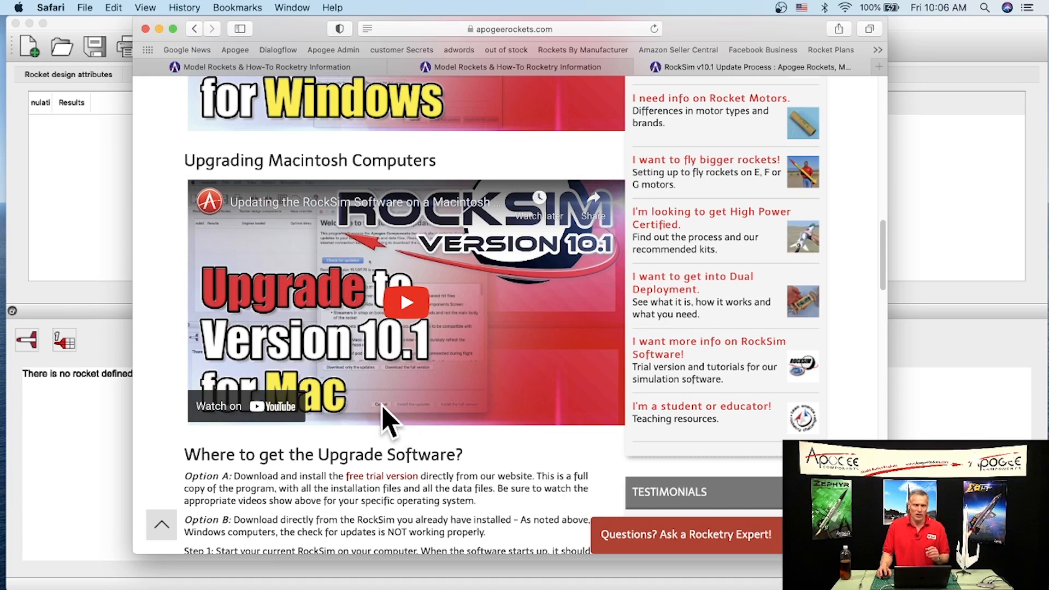
scroll(377, 391, "up", 3)
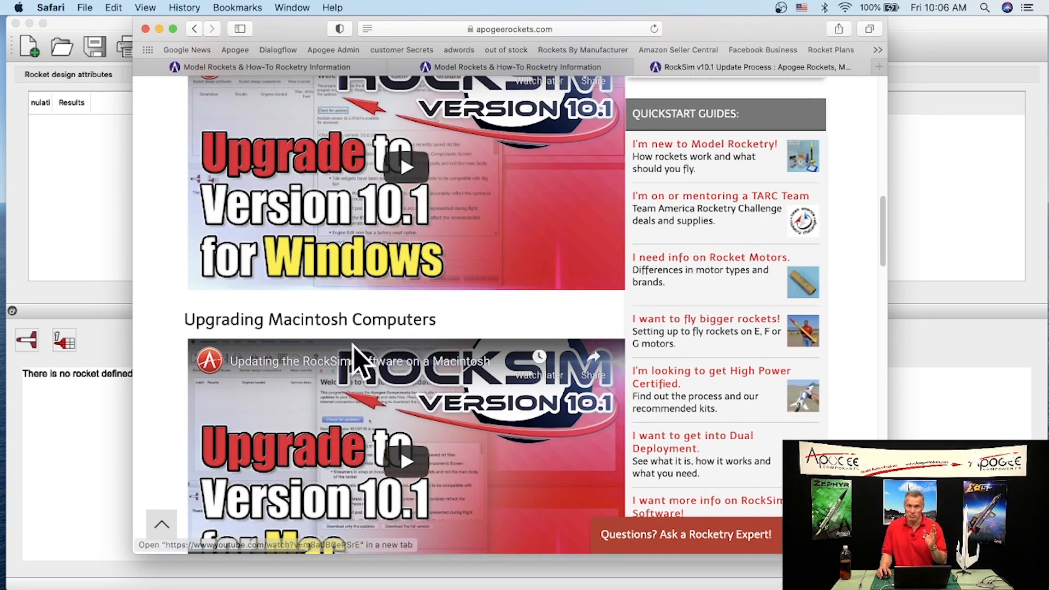
scroll(374, 317, "up", 3)
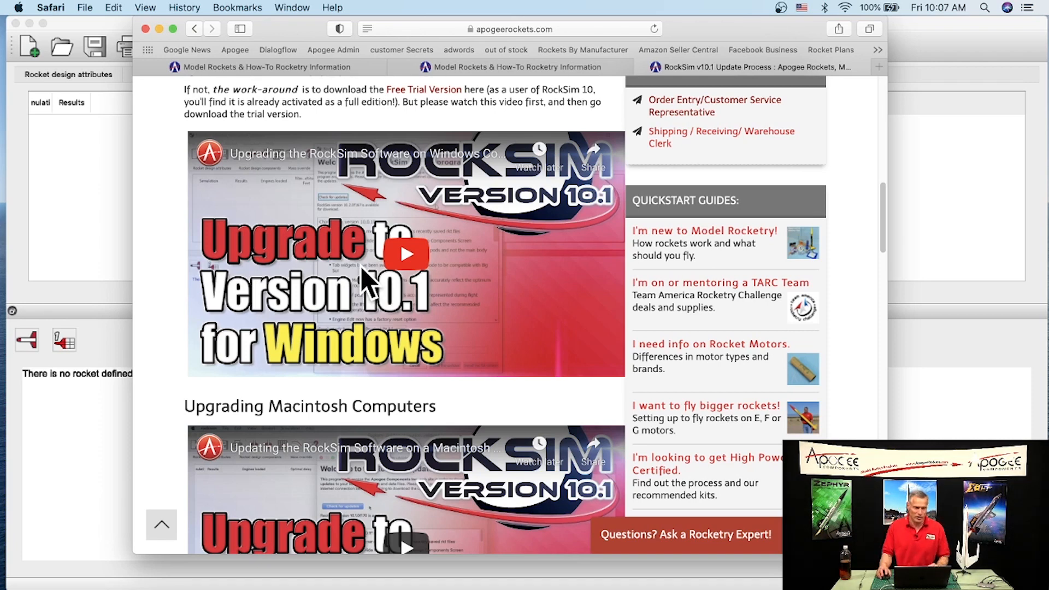
Switch to RockSim, check for program updates, and dismiss the update dialog without changing the automatic check interval
left_click(99, 196)
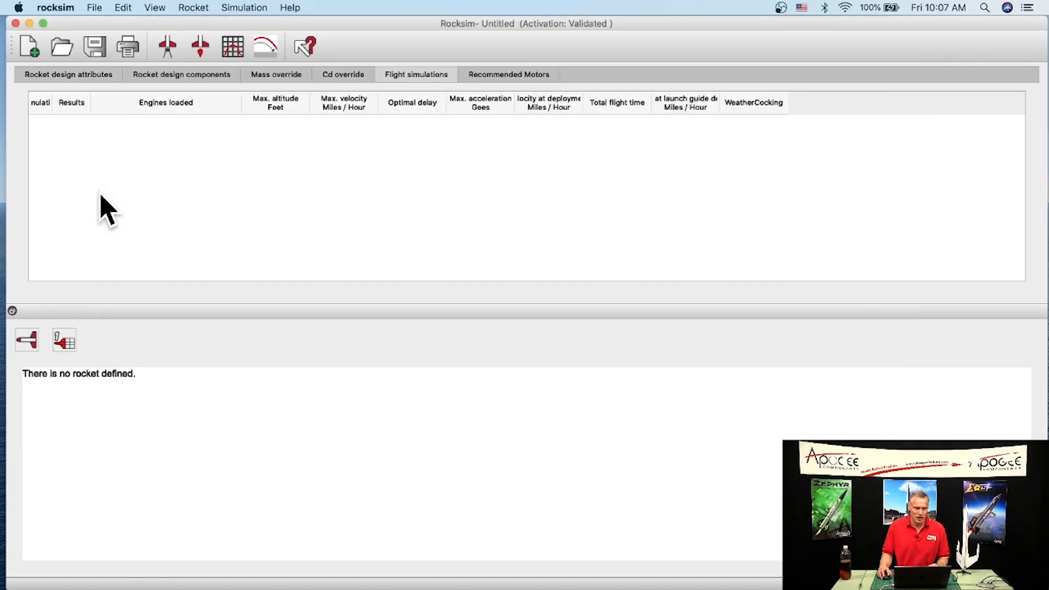
left_click(293, 7)
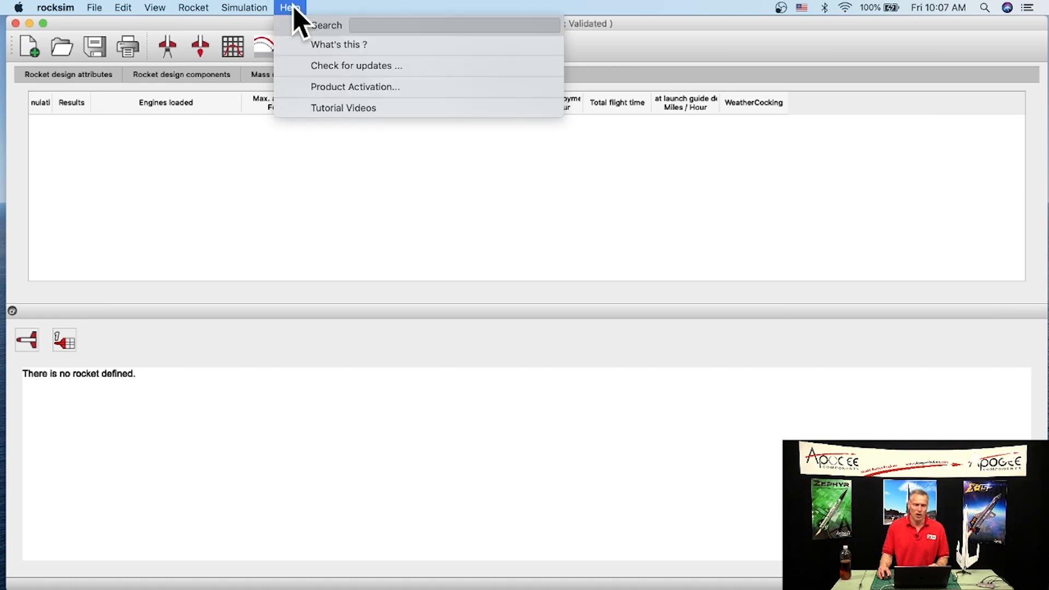
left_click(317, 66)
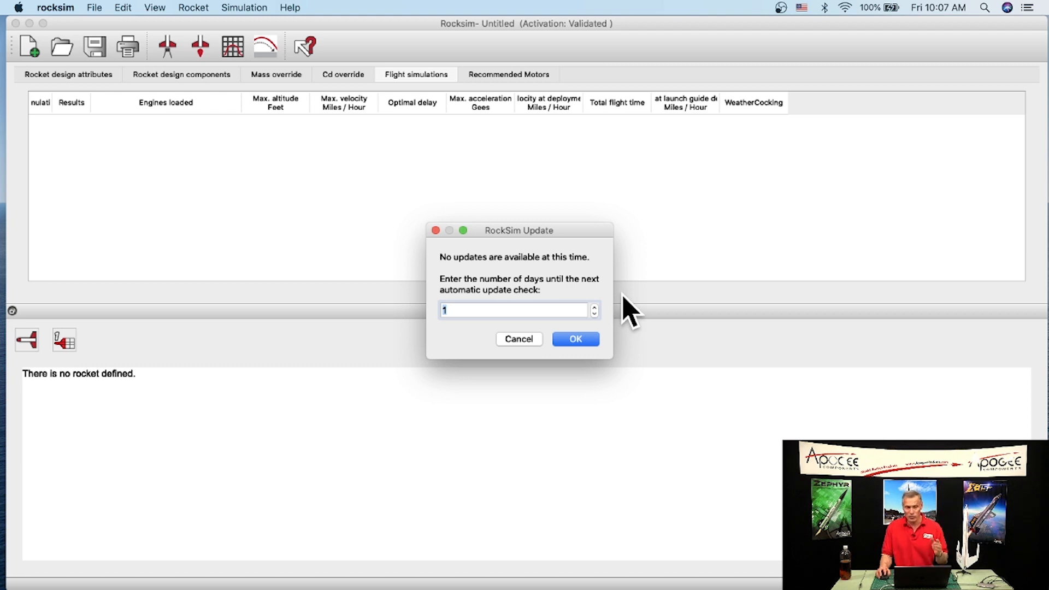
left_click(436, 230)
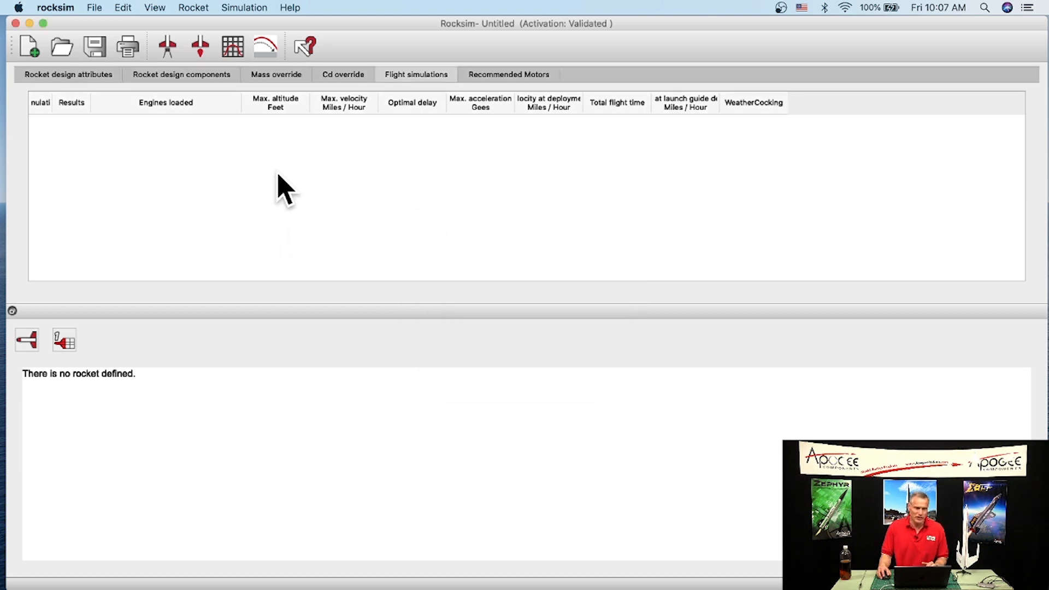
View RockSim's version and installation information, and close the About window
left_click(59, 8)
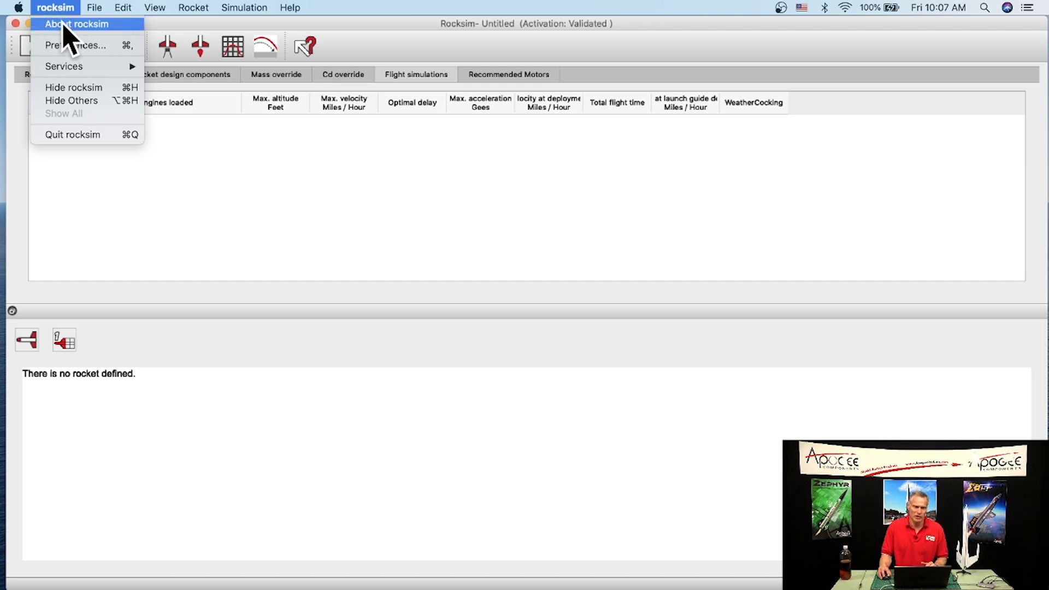
mouse_move(308, 4)
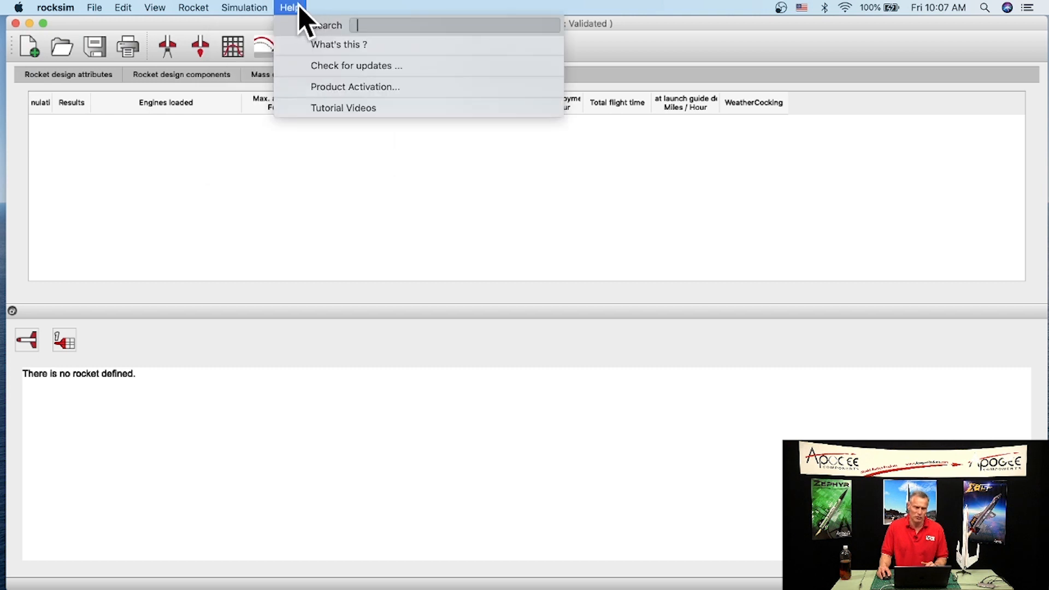
mouse_move(76, 7)
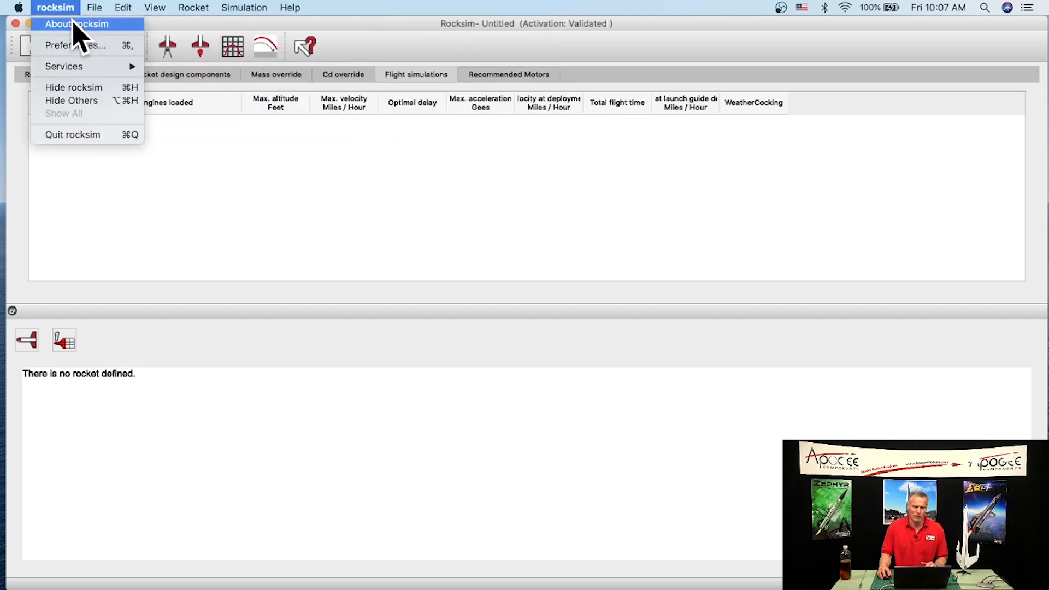
left_click(74, 24)
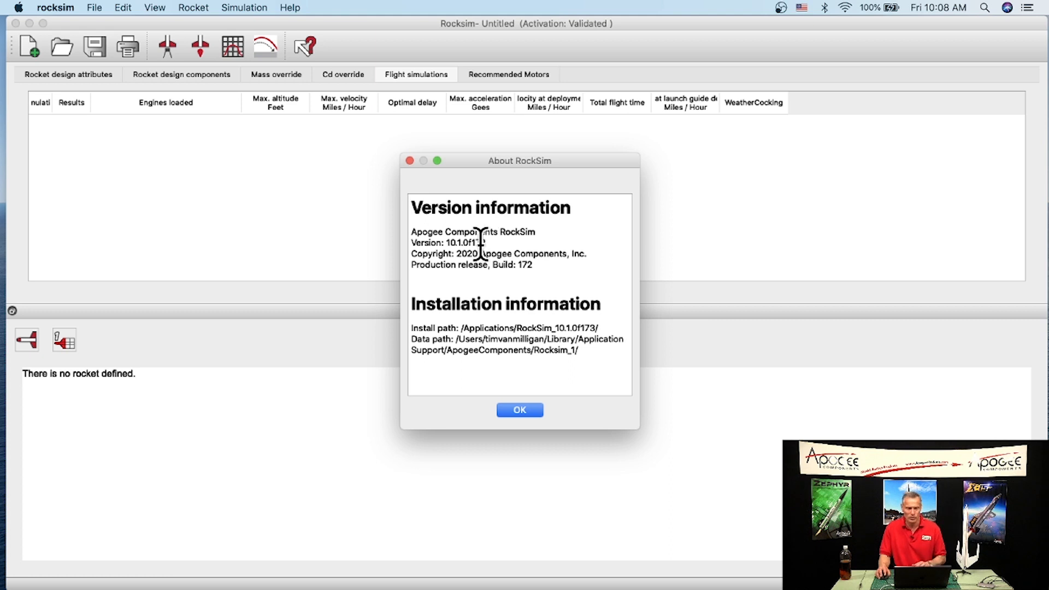
left_click(410, 161)
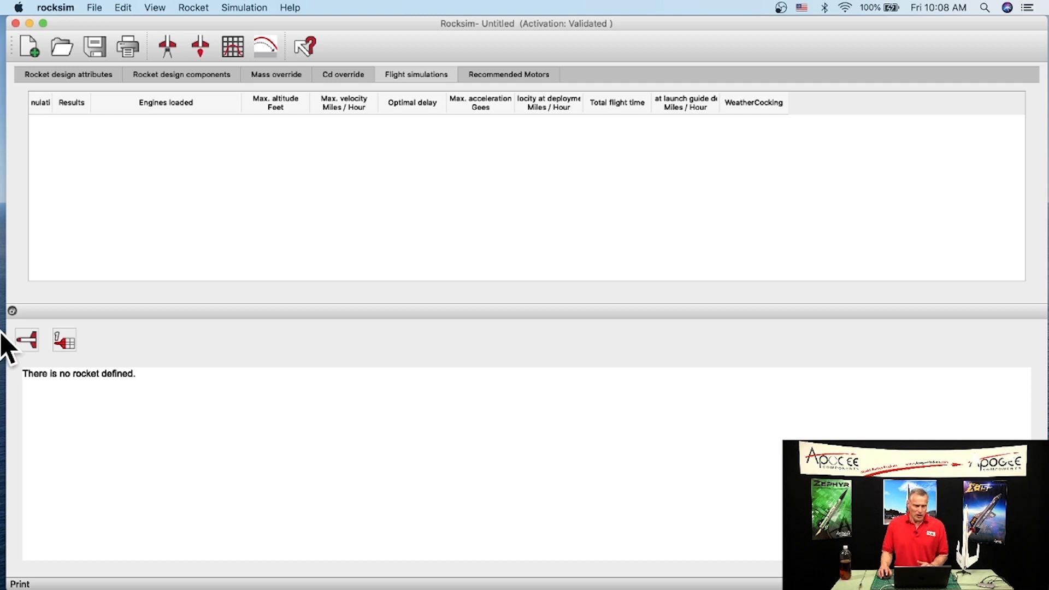
Open the Katana-38mm.rkt rocket design from the Apogee Components folder
left_click(67, 50)
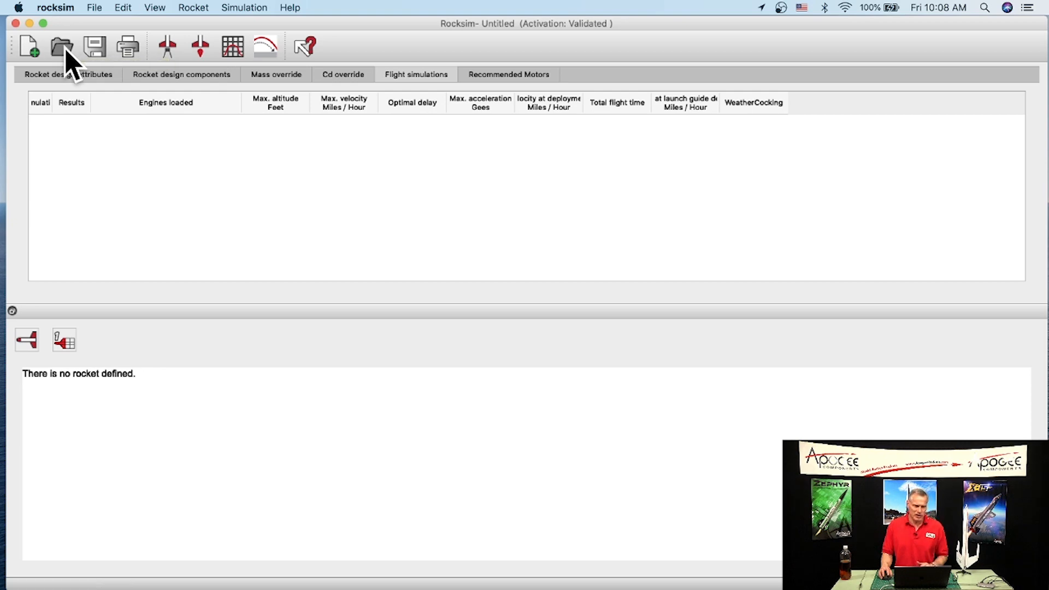
left_click(64, 48)
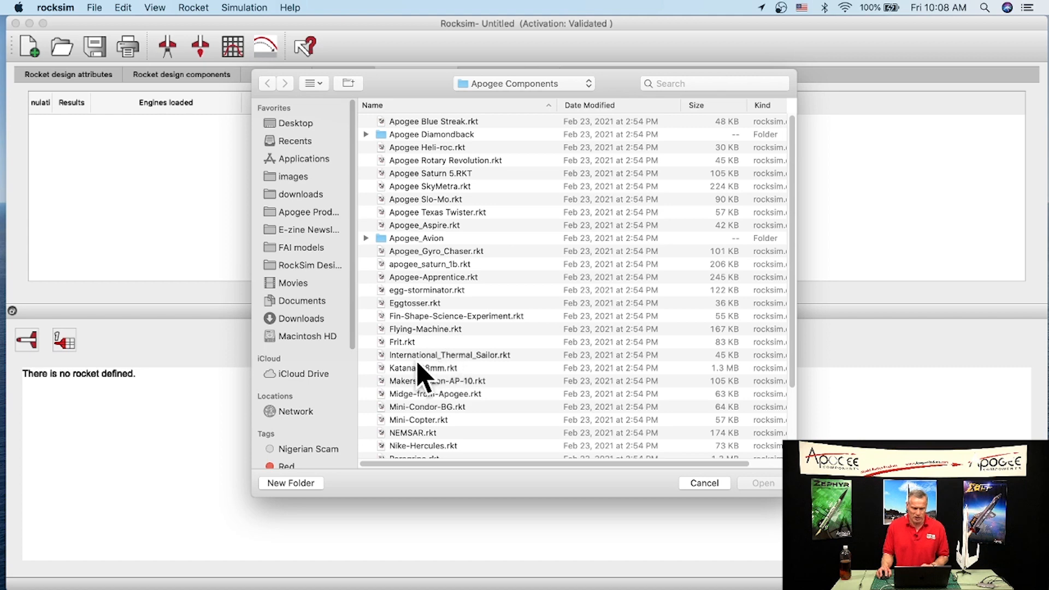
left_click(398, 367)
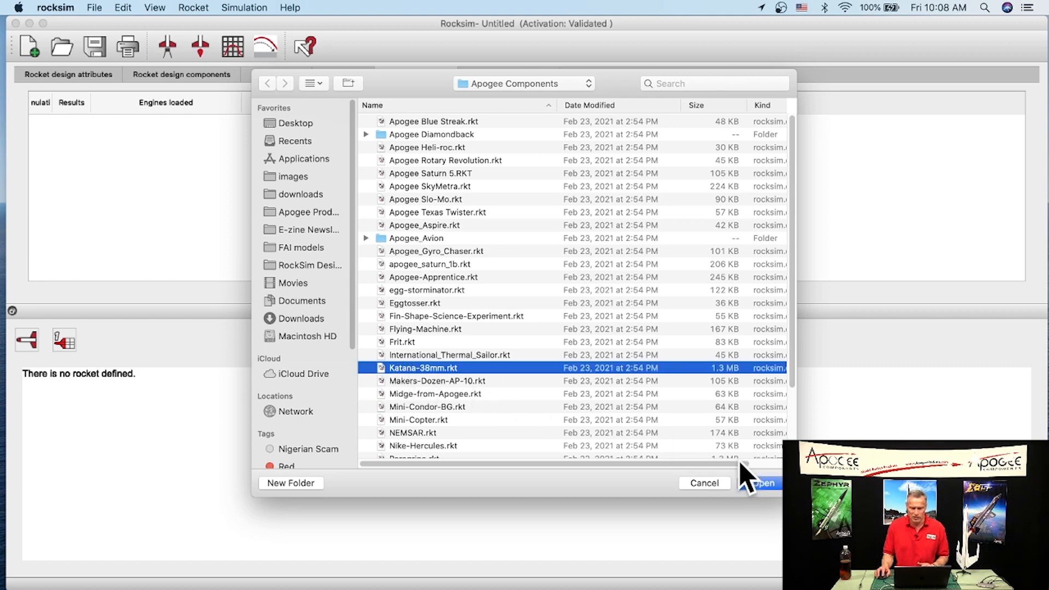
left_click(762, 483)
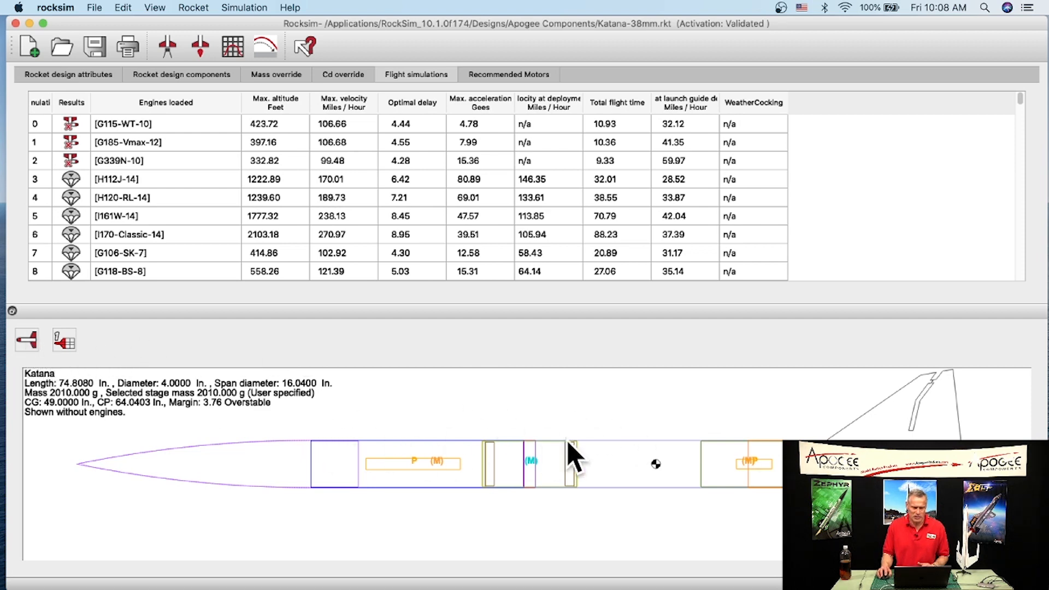
View the Katana rocket in 3D with solid rendering, enlarged and rotated slightly
left_click(21, 342)
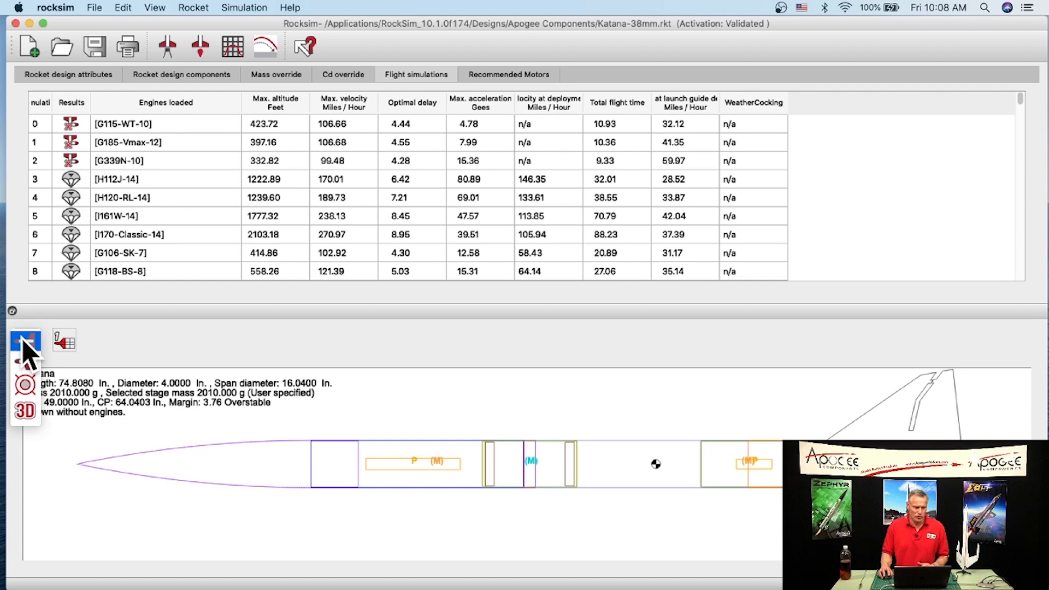
left_click(26, 412)
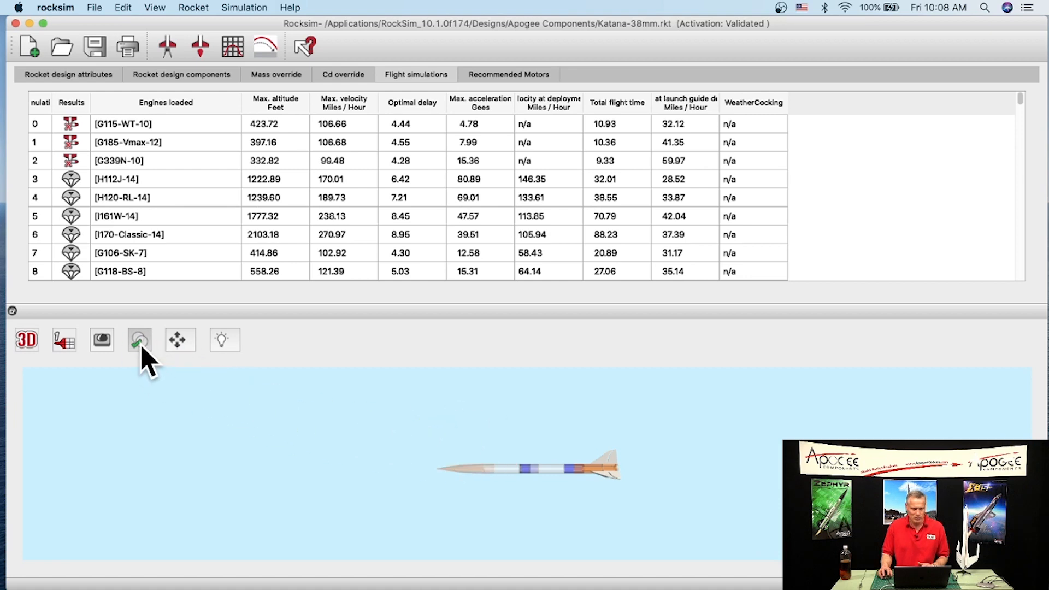
left_click(105, 344)
scroll(470, 432, "up", 10)
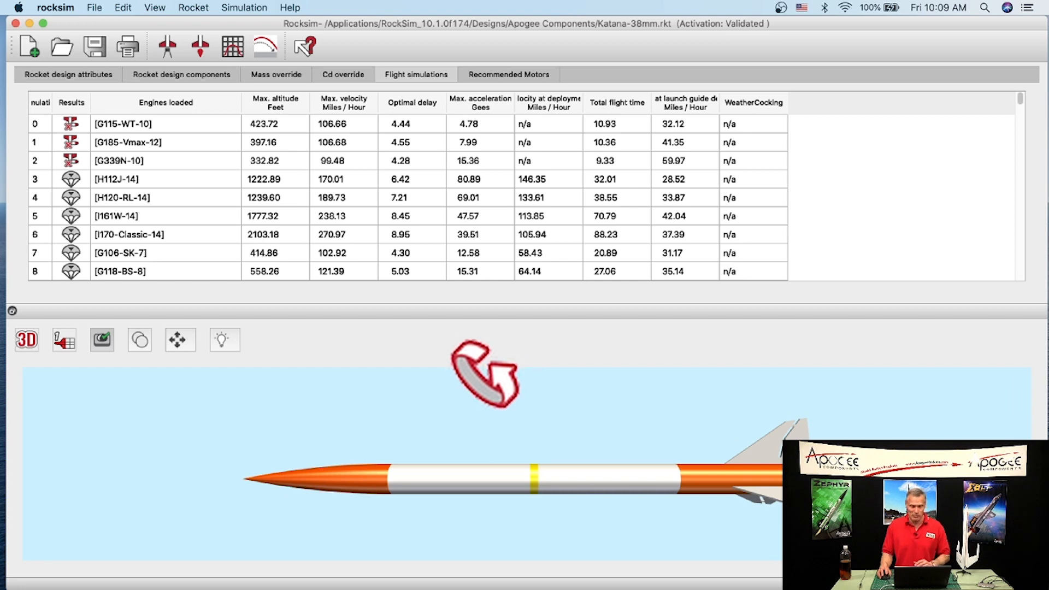
left_click_drag(481, 433, 466, 413)
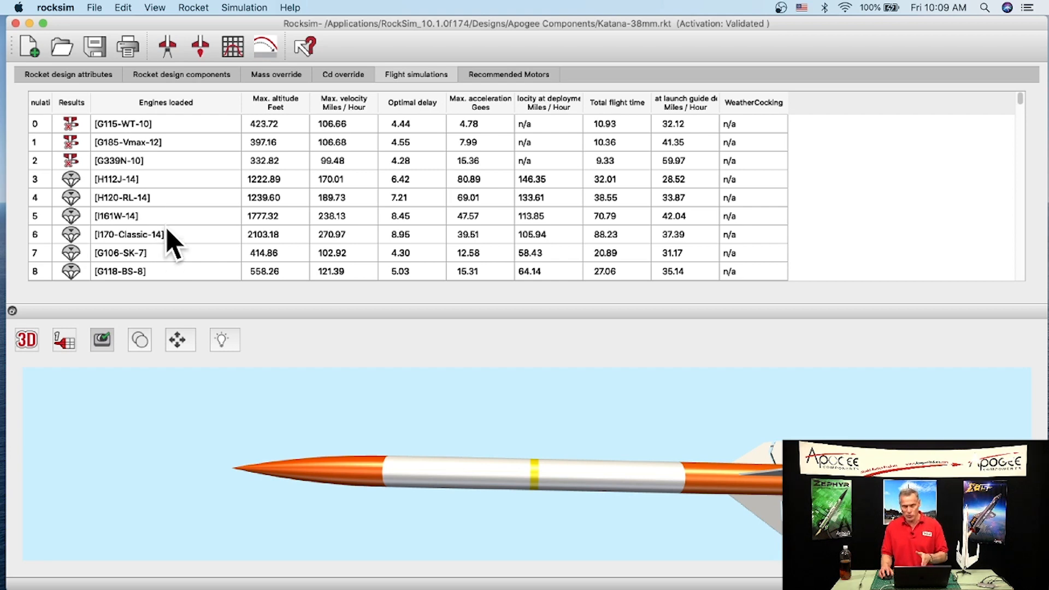
Review the Katana's design components, select the 48" Parachute, and return the rocket drawing to the 2D side view
left_click(177, 77)
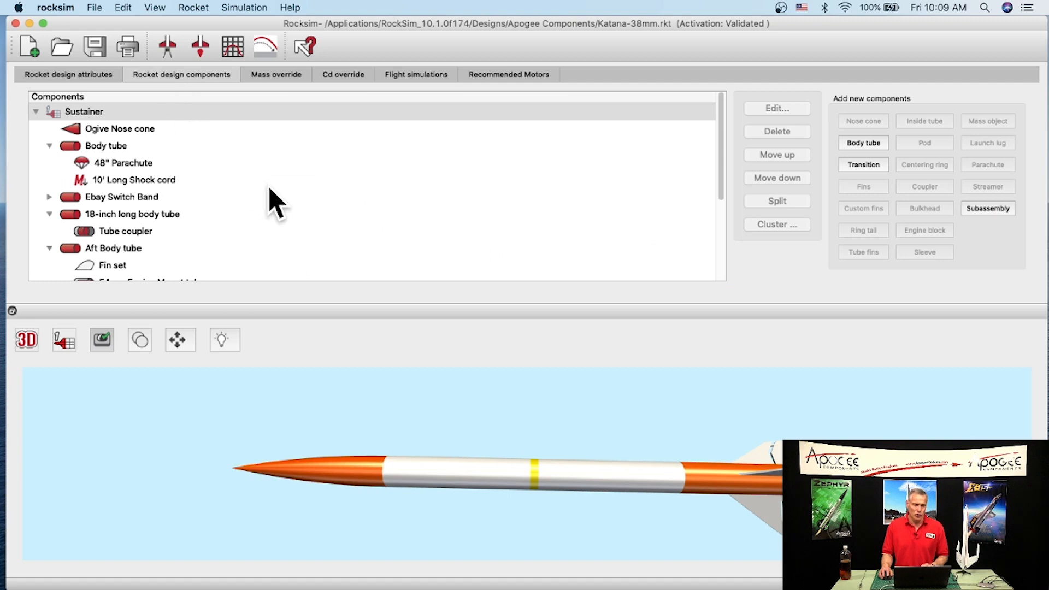
scroll(169, 187, "down", 3)
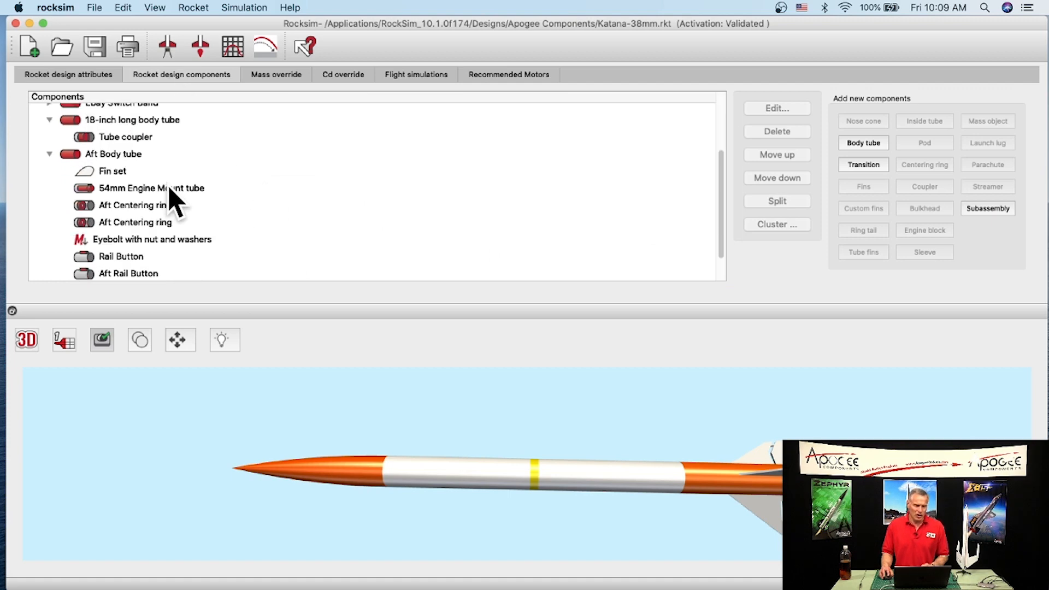
scroll(169, 199, "down", 1)
scroll(146, 206, "up", 3)
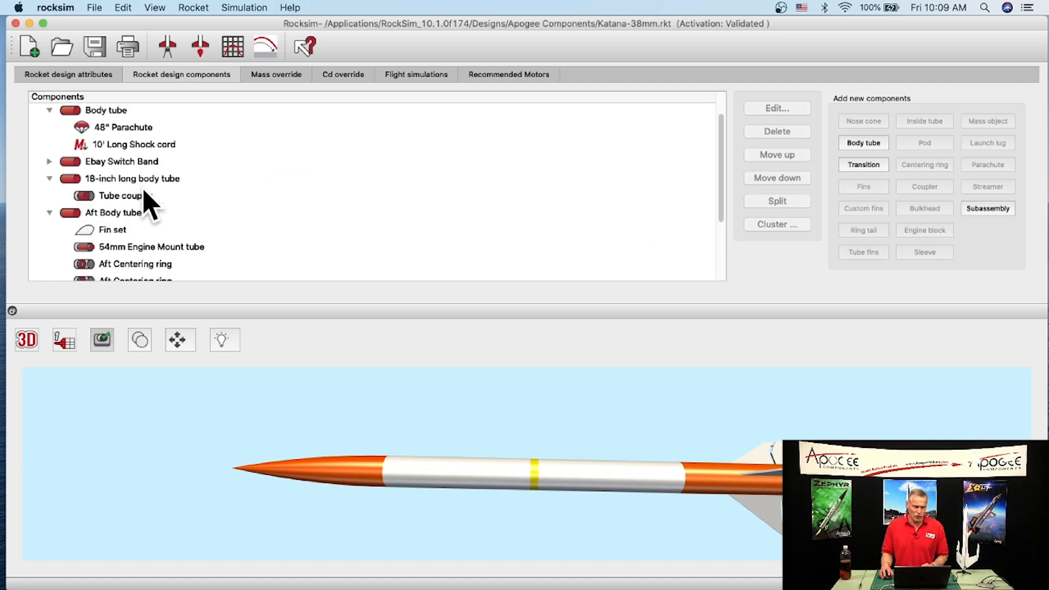
left_click(112, 131)
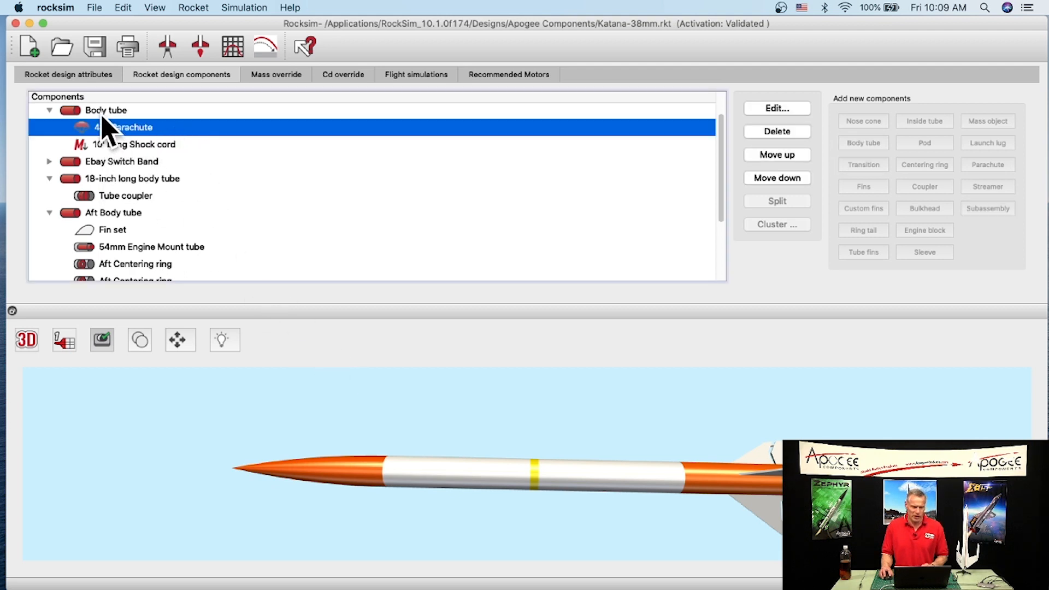
left_click(462, 478)
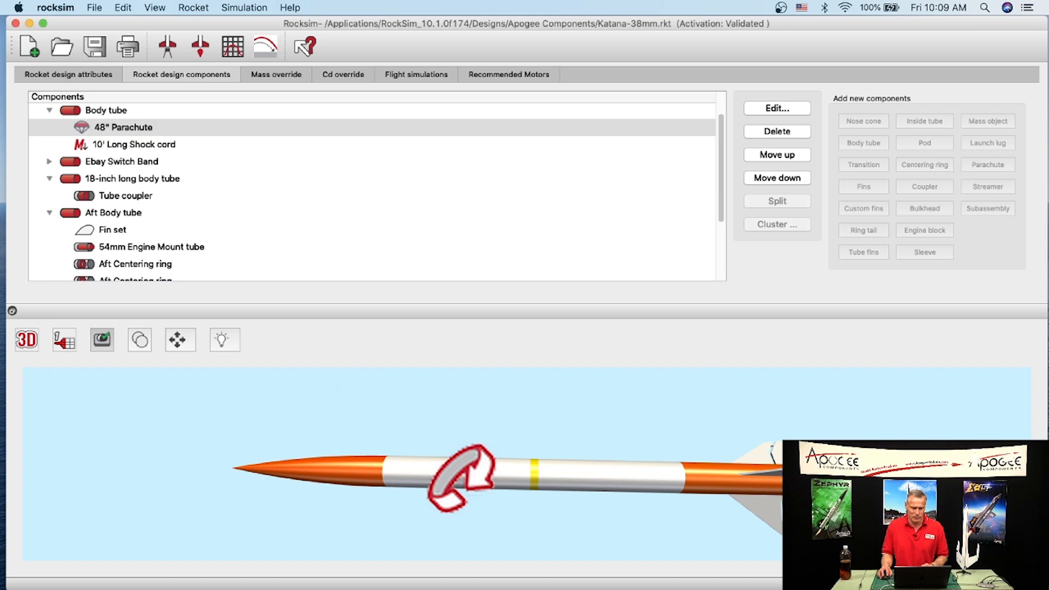
left_click_drag(18, 339, 23, 273)
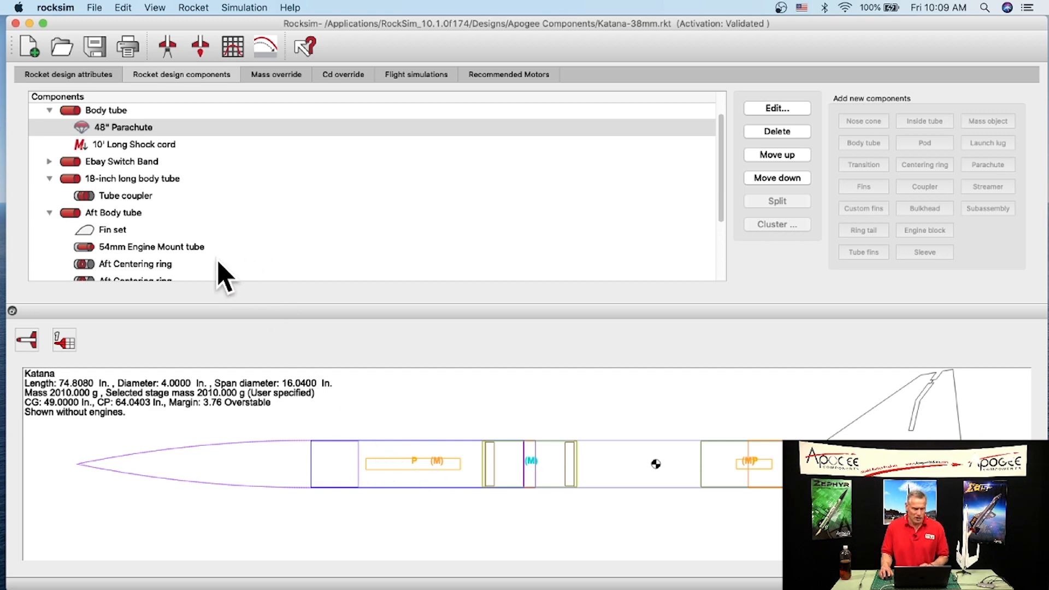
Rename the aft body tube's parachute to Drogue Parachute, enlarging the parachute dialog and its rocket preview before accepting
scroll(136, 251, "down", 5)
left_click(96, 273)
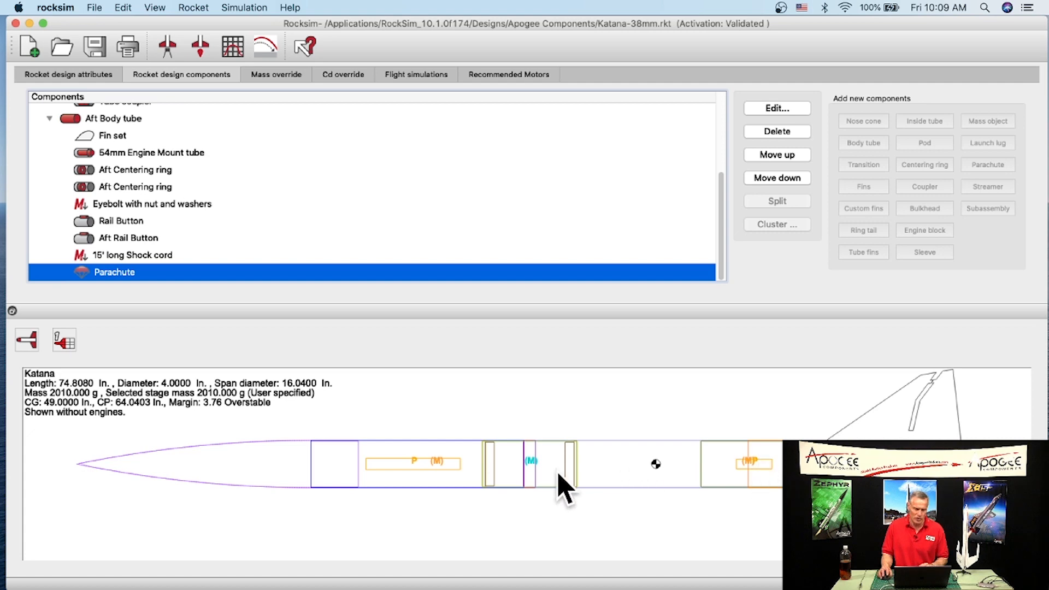
double_click(109, 274)
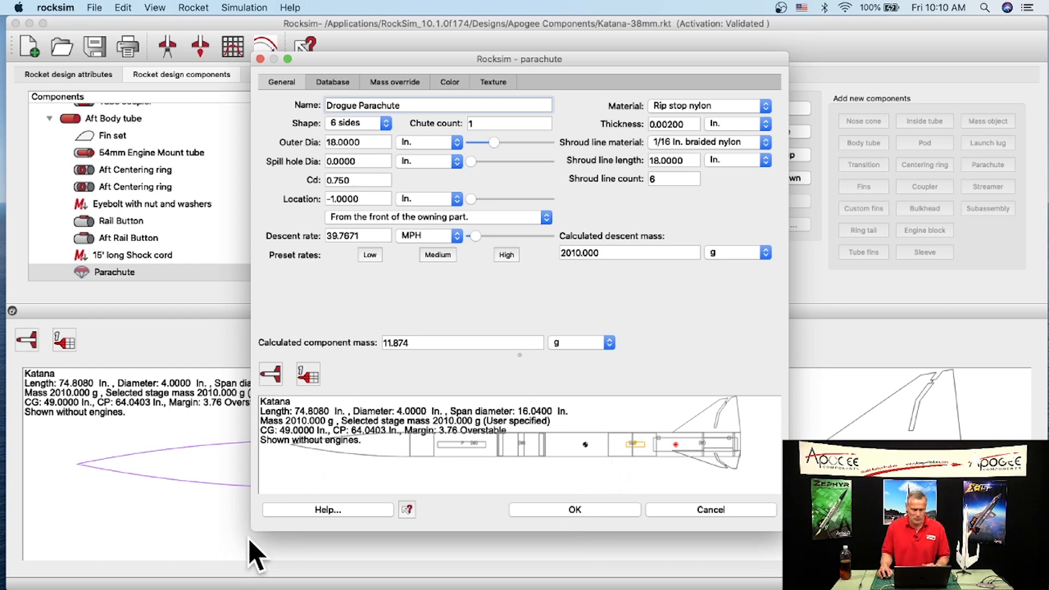
left_click_drag(253, 529, 43, 559)
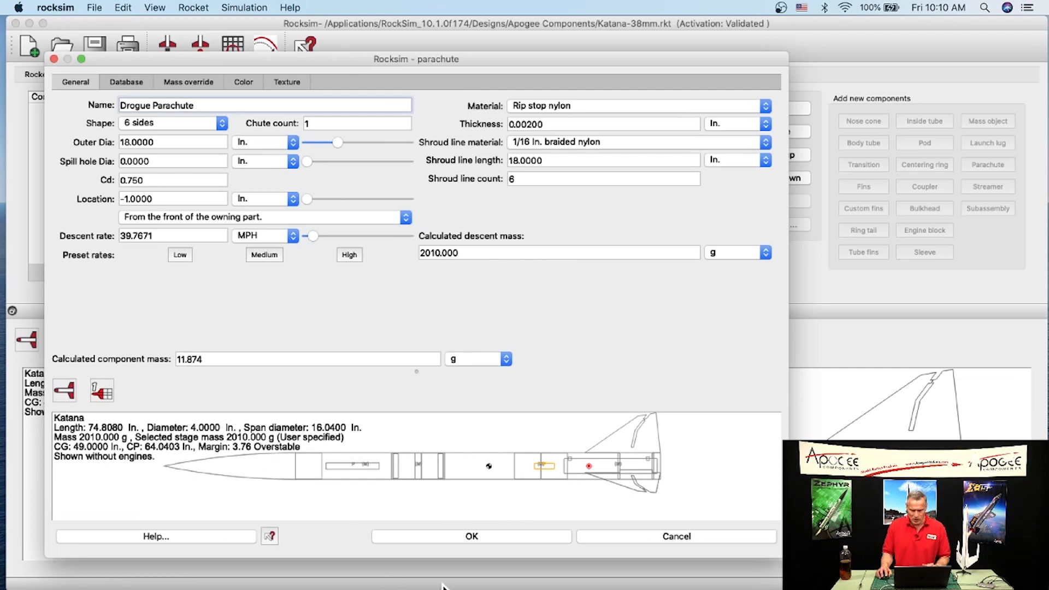
left_click_drag(788, 558, 1047, 557)
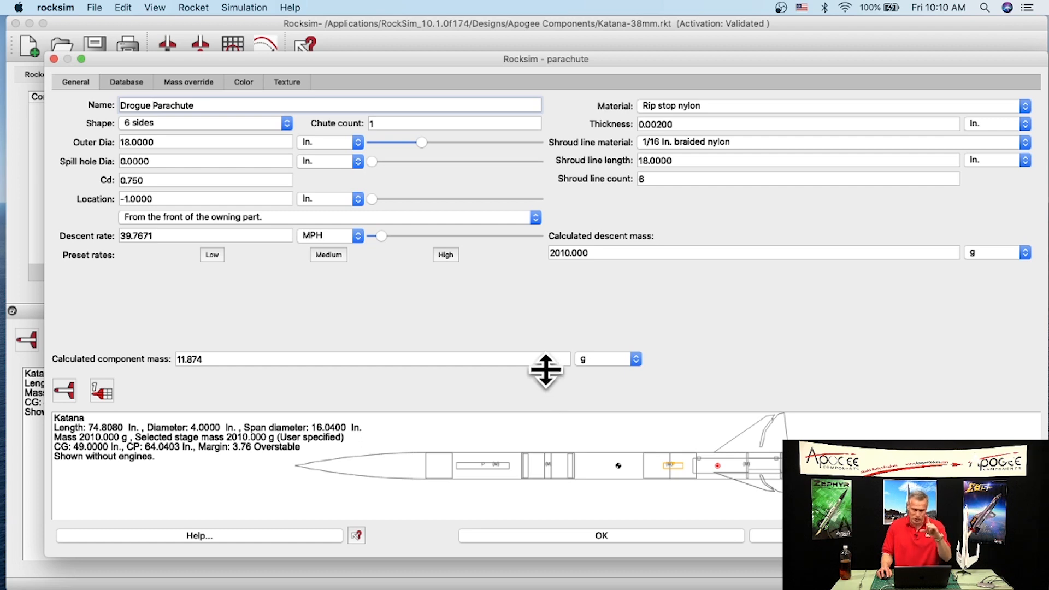
left_click_drag(546, 371, 539, 289)
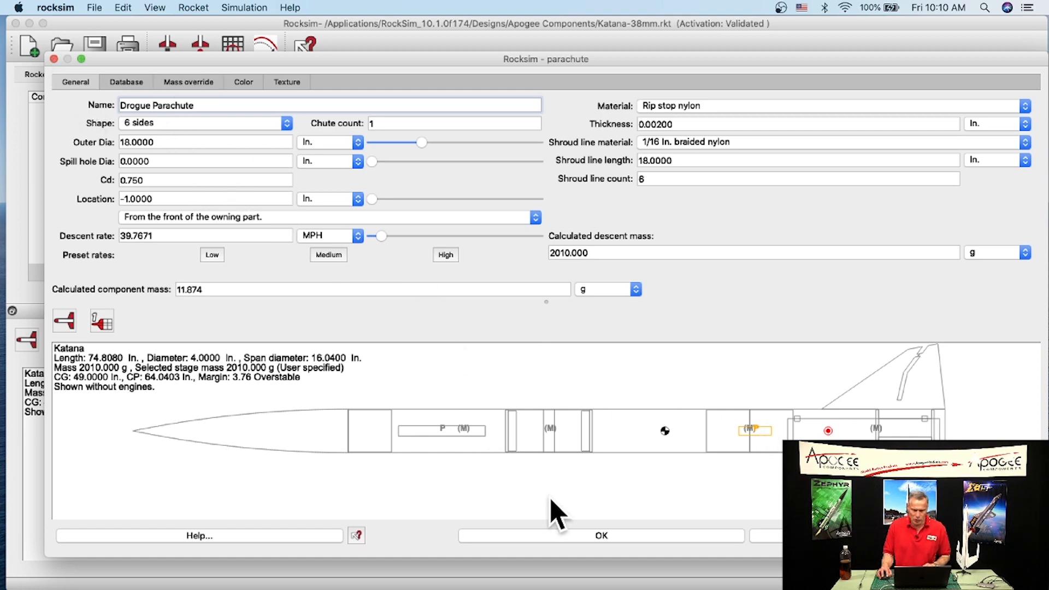
left_click(589, 534)
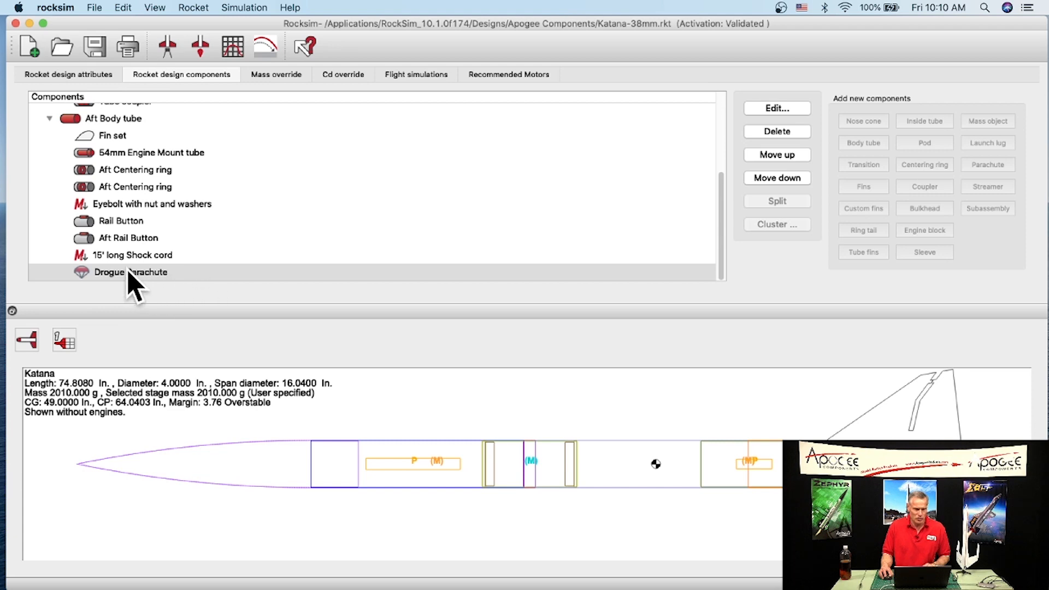
scroll(320, 183, "up", 5)
scroll(321, 183, "down", 5)
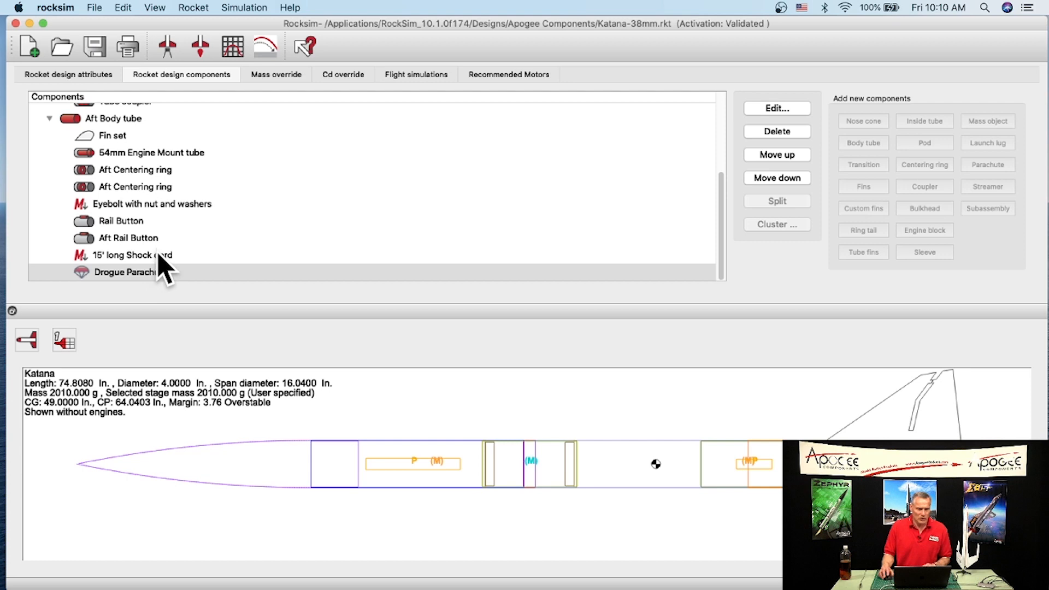
Prepare a simulation with the Aerotech J135W engine in the 54 mm mount and a 14-second ejection delay, enlarging the rear-view preview
left_click(170, 48)
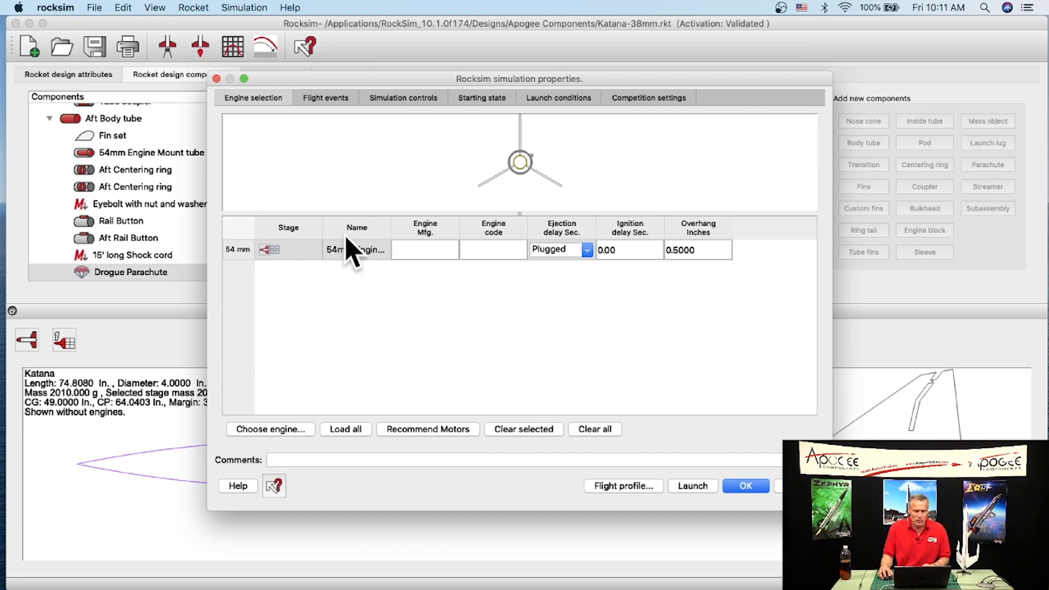
left_click(272, 431)
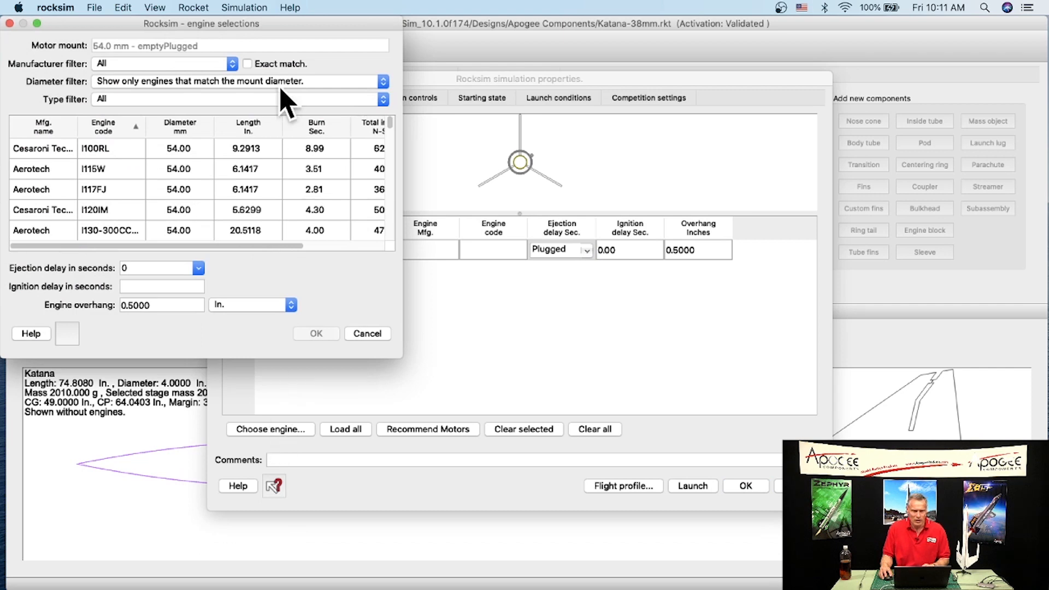
left_click_drag(285, 28, 440, 75)
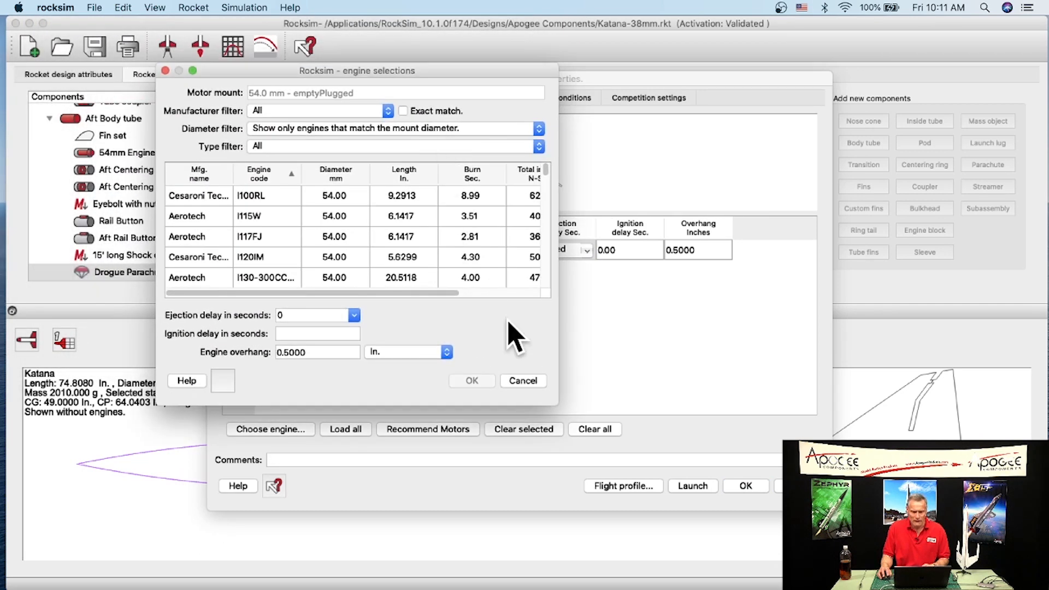
left_click_drag(557, 405, 858, 554)
scroll(271, 391, "down", 5)
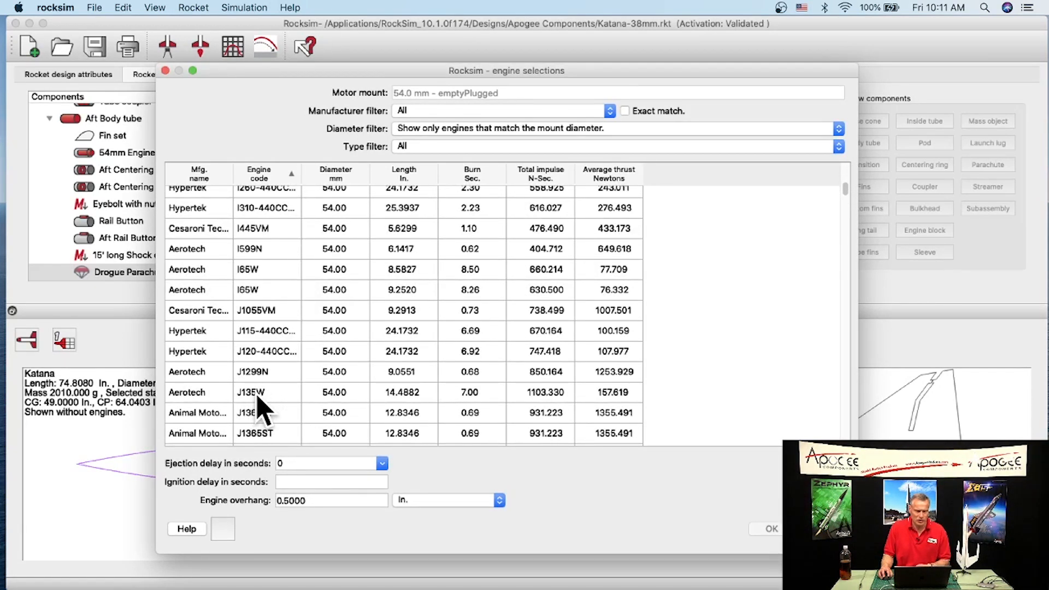
left_click(260, 393)
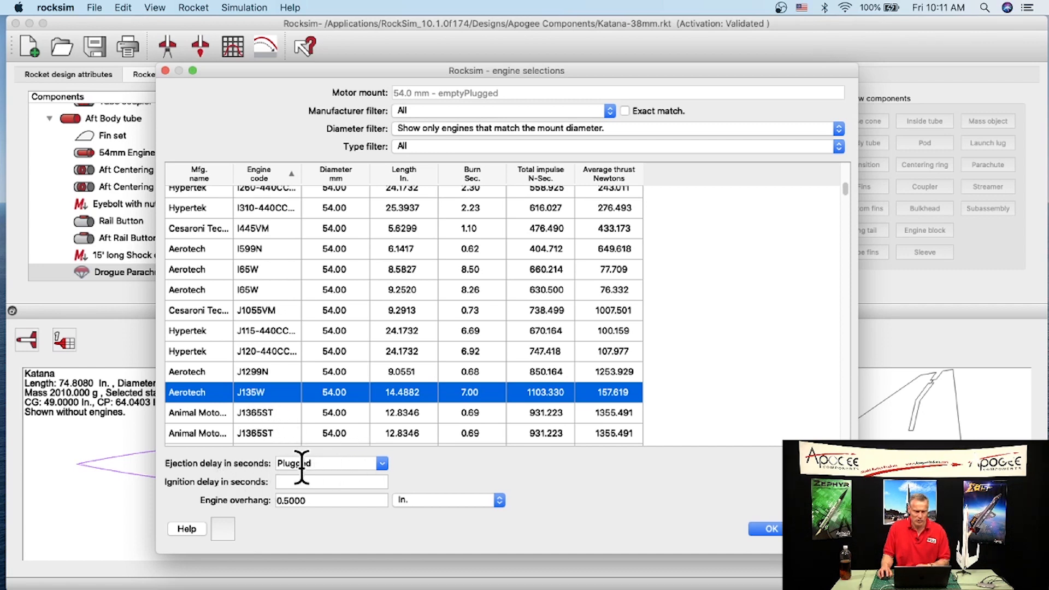
left_click(383, 464)
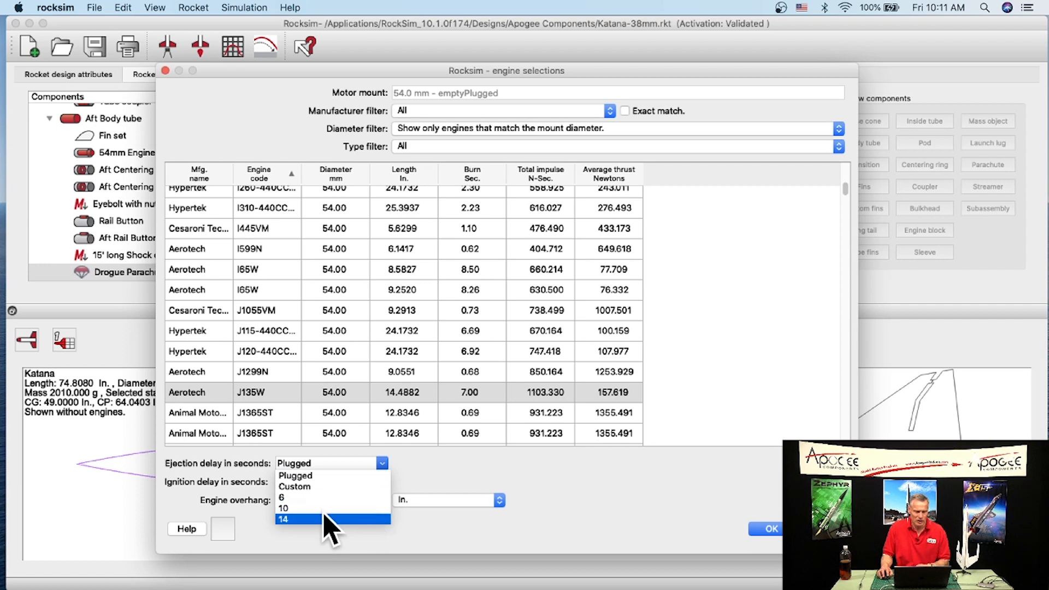
left_click(288, 521)
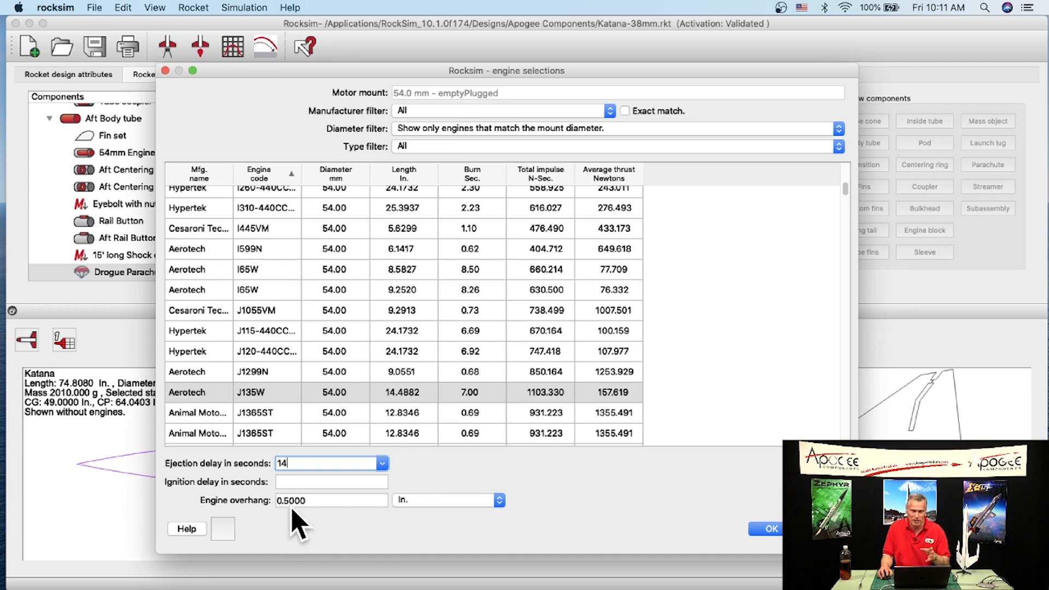
left_click(771, 529)
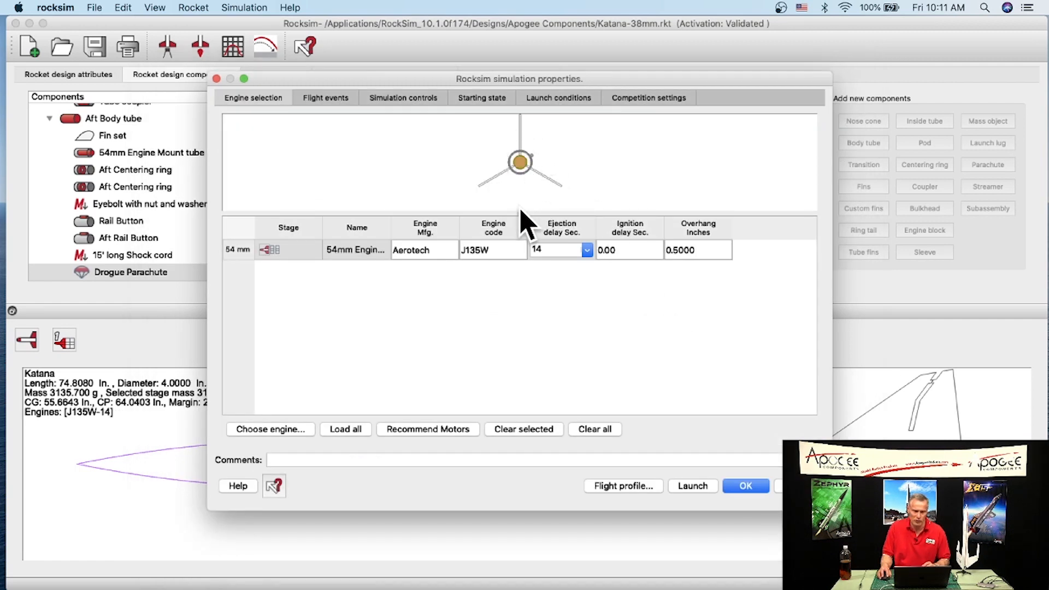
left_click_drag(519, 210, 516, 323)
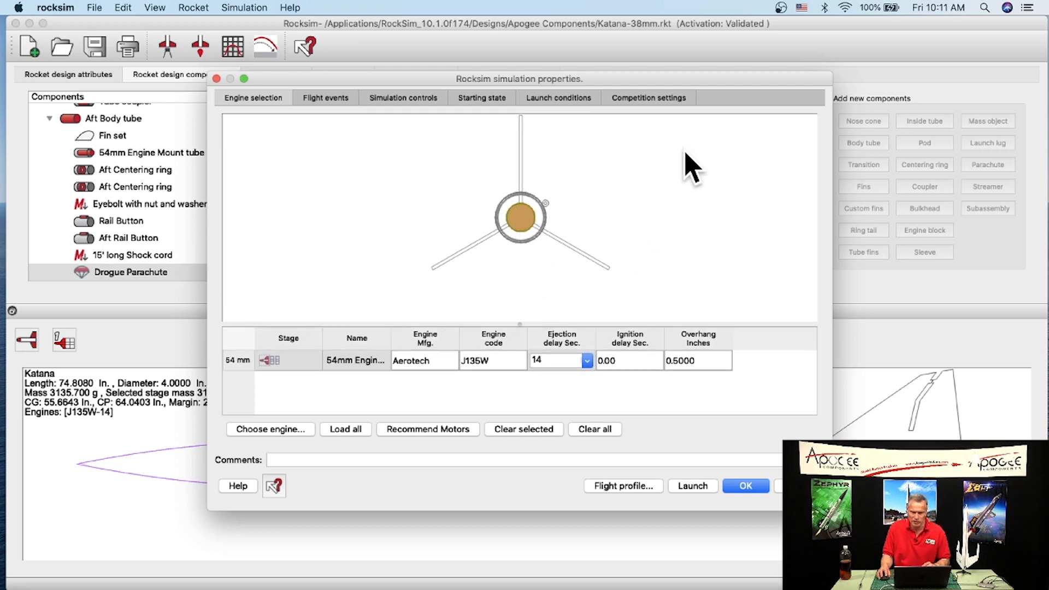
left_click_drag(709, 76, 566, 68)
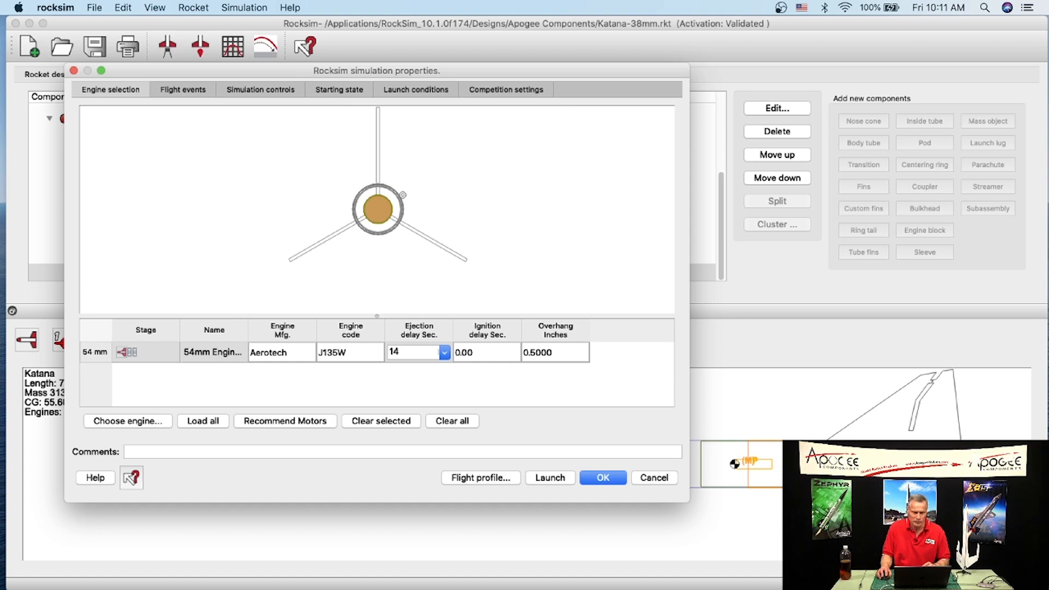
Set the Drogue Parachute's flight event to deploy at apogee
left_click(186, 91)
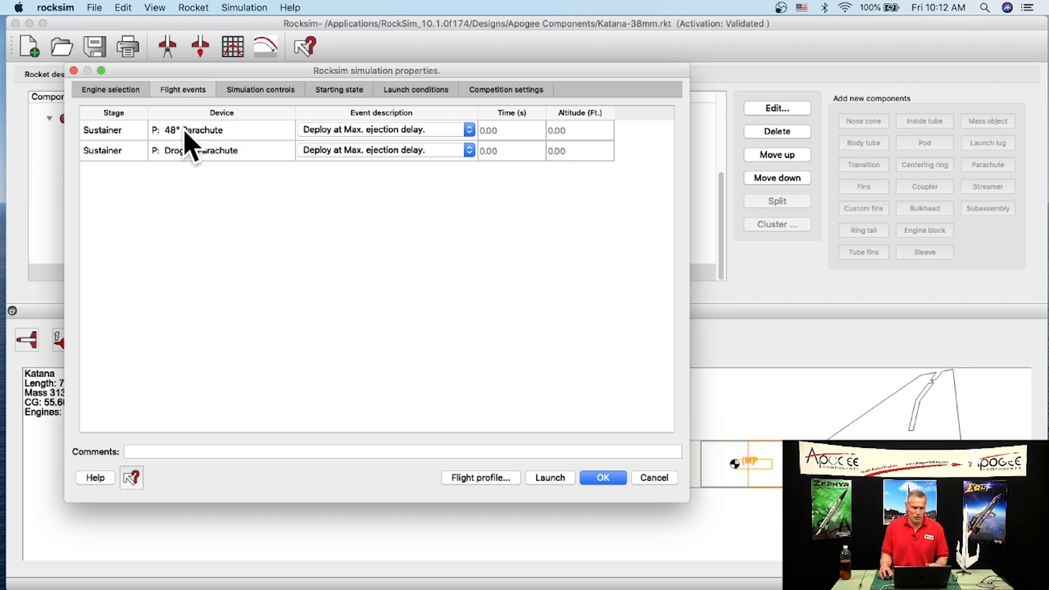
left_click(372, 150)
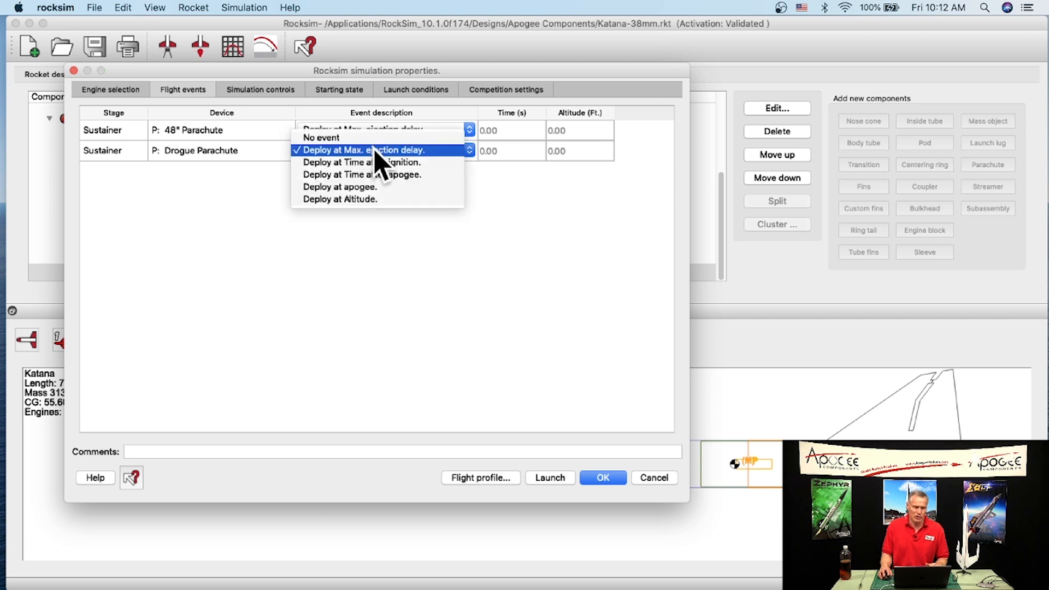
left_click(403, 188)
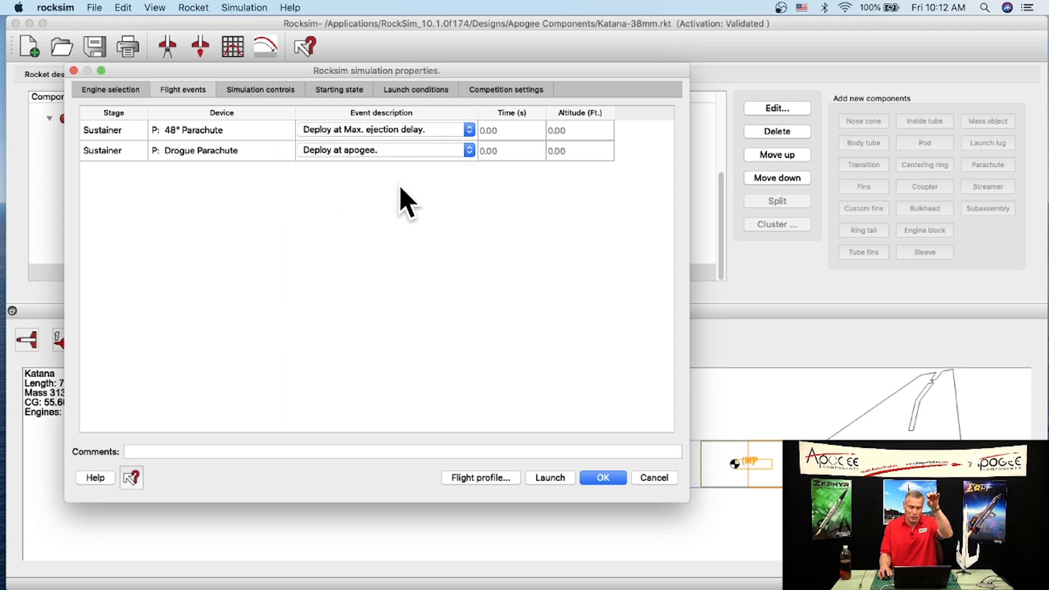
Set the 48" Parachute's flight event to deploy at an altitude of 300 ft
left_click(252, 130)
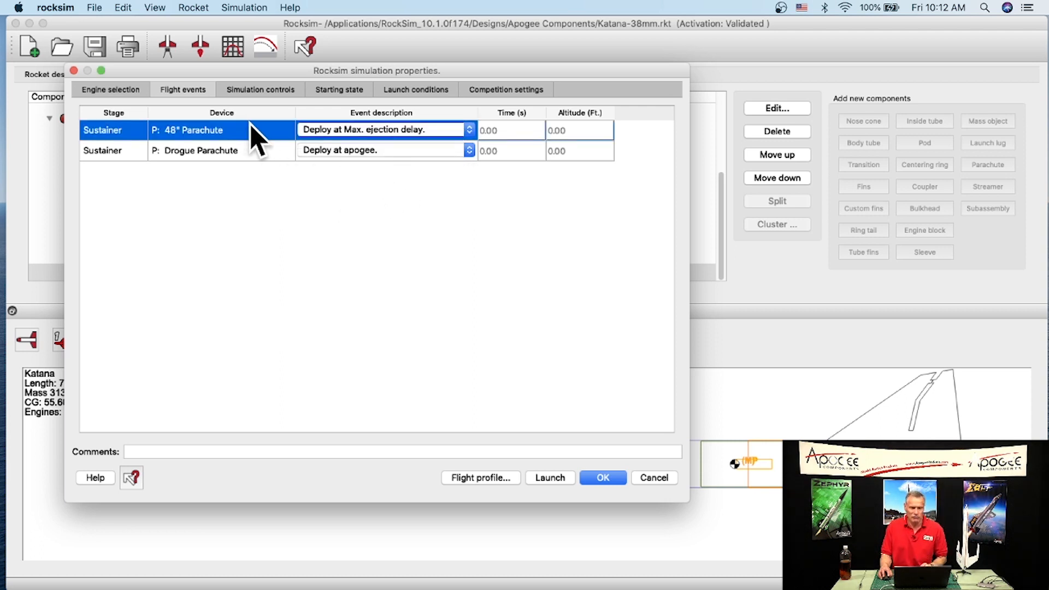
left_click(397, 132)
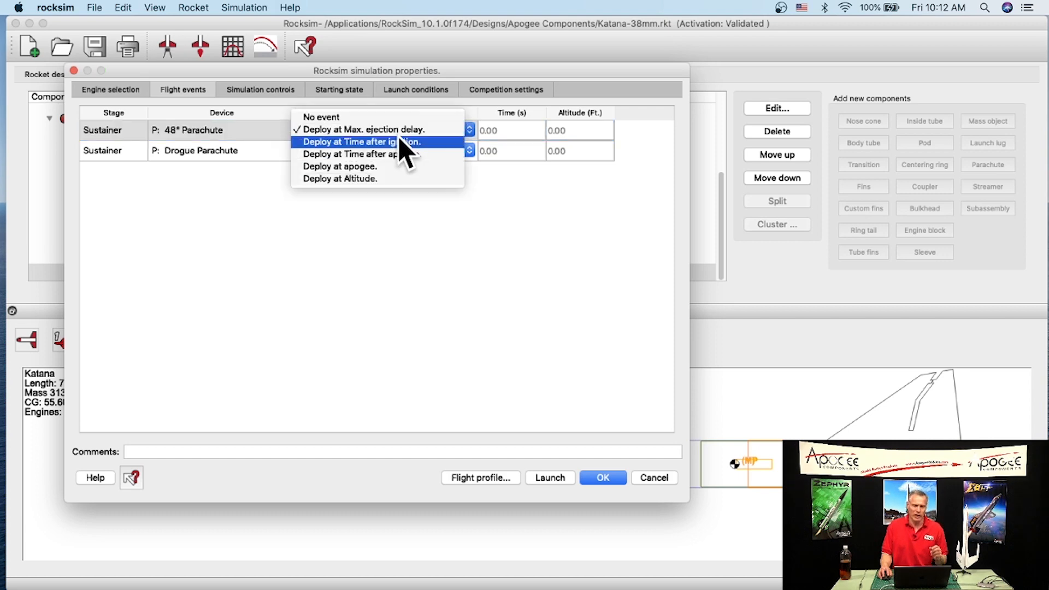
left_click(398, 180)
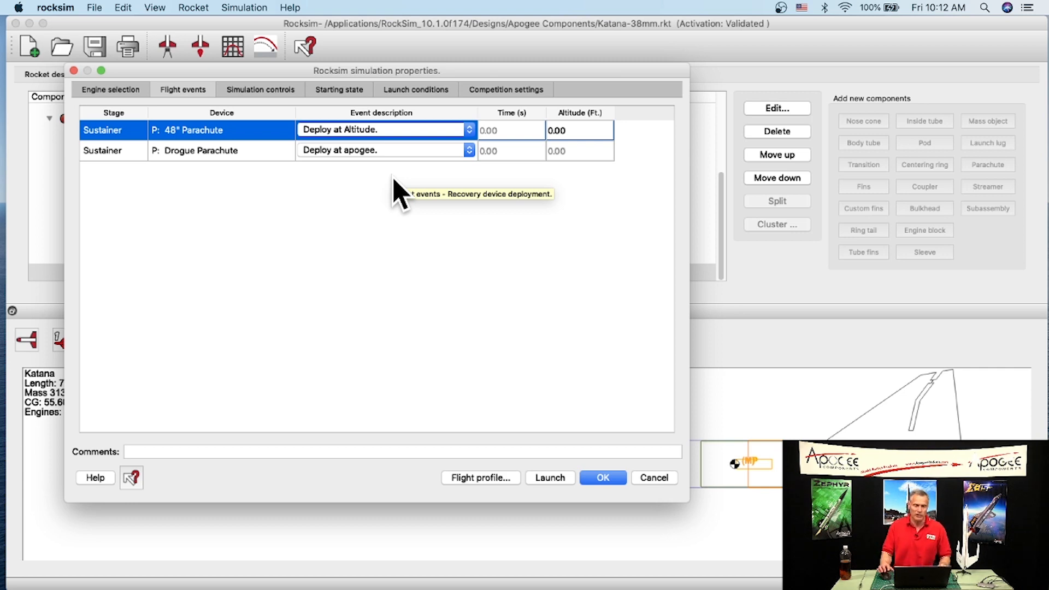
left_click(569, 131)
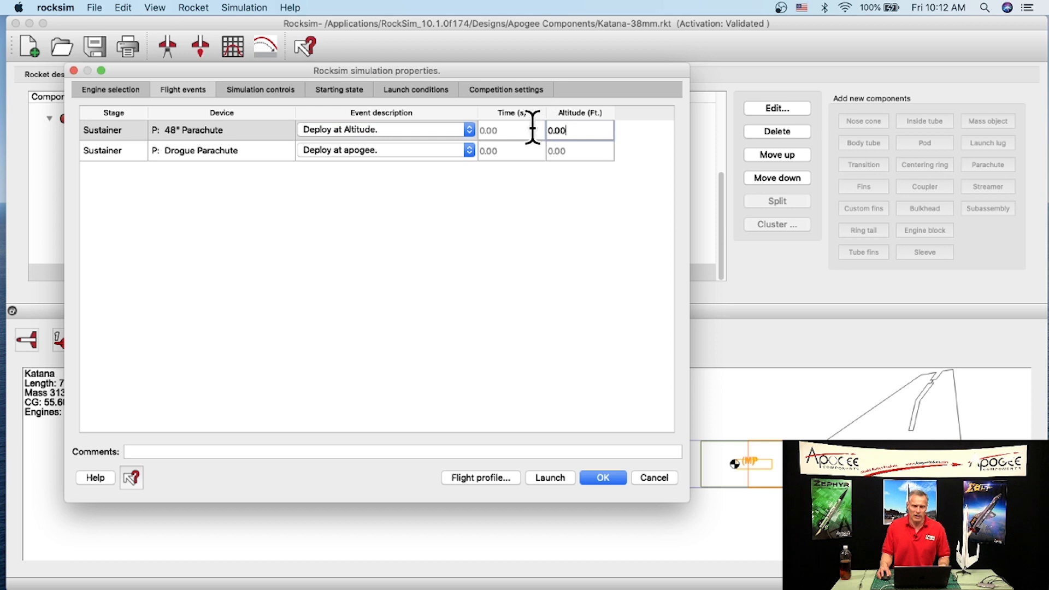
left_click_drag(591, 130, 532, 125)
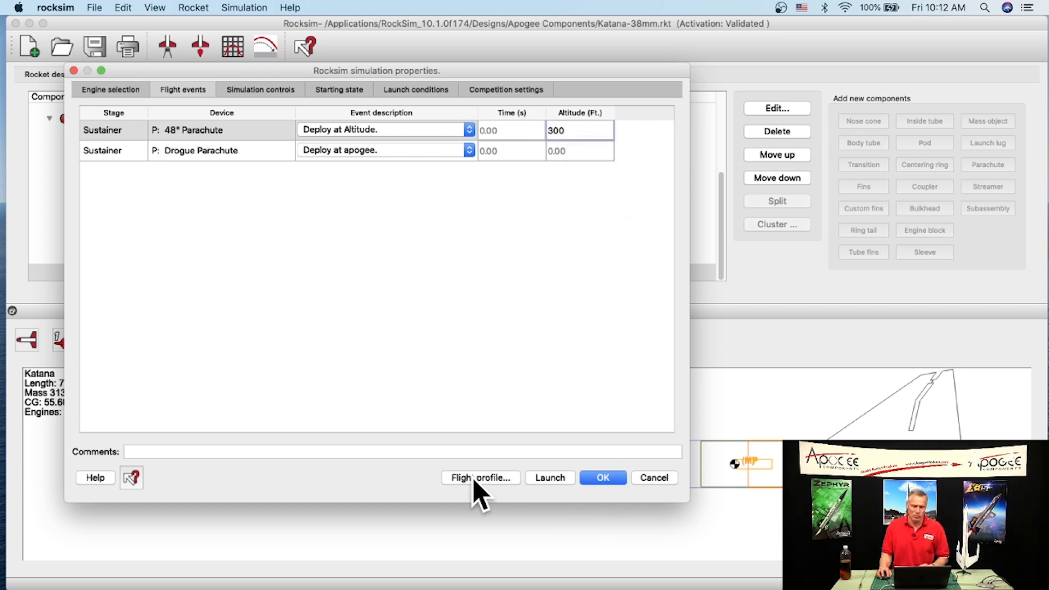
Run the 2D flight profile, examine the main parachute's deployment point and the descent to the ground, and close the profile
key("Return")
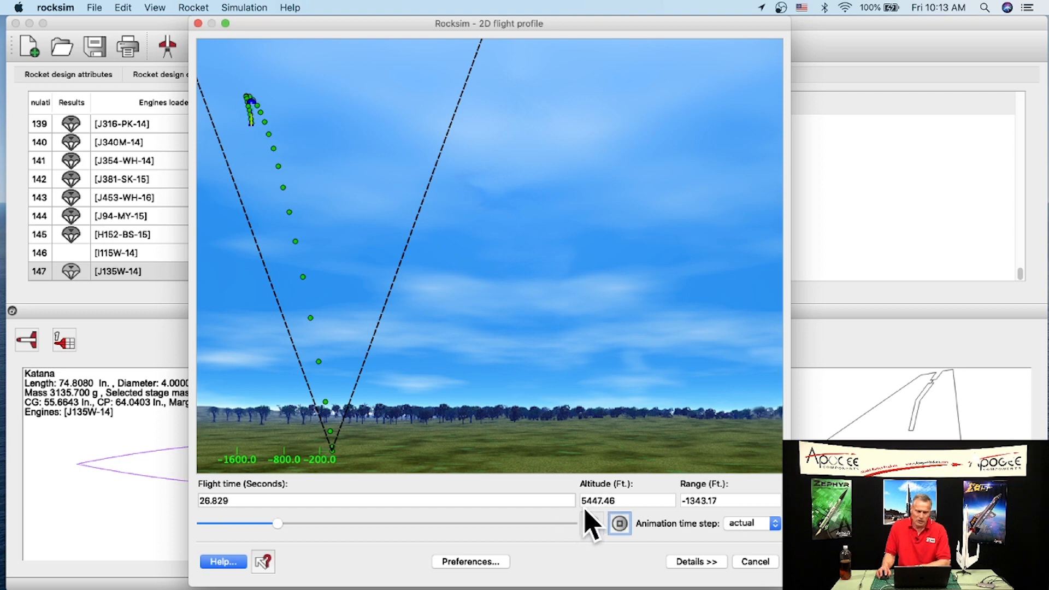
left_click_drag(281, 530, 484, 533)
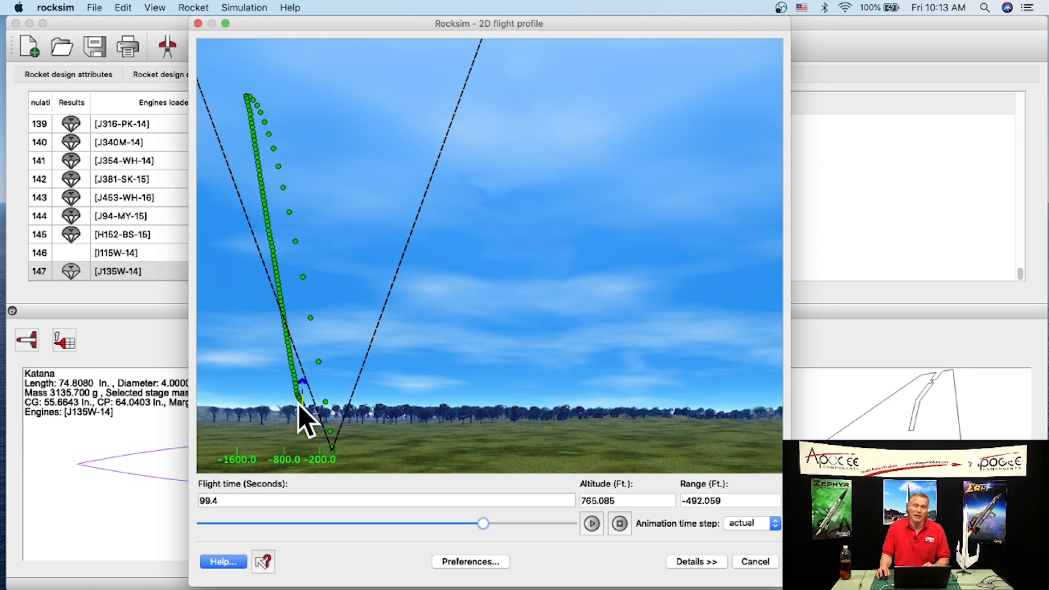
left_click(481, 522)
left_click_drag(482, 522, 457, 525)
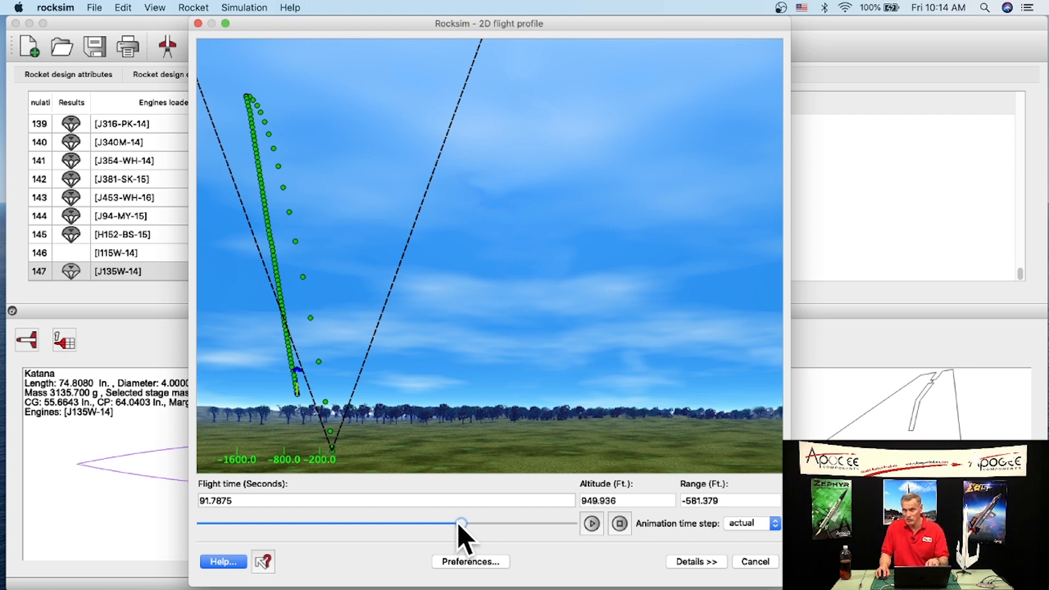
left_click_drag(459, 525, 481, 524)
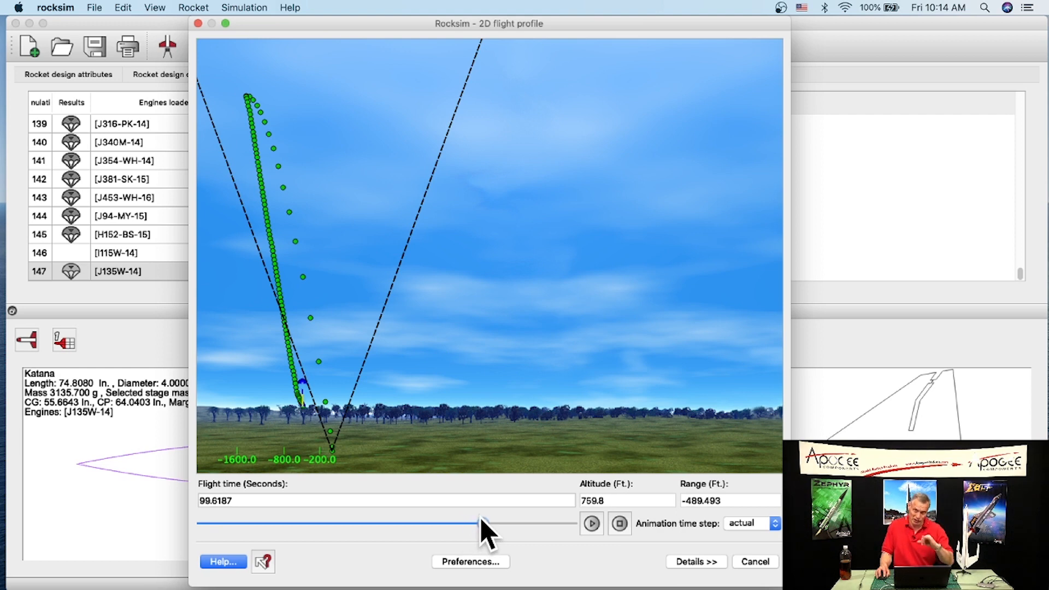
left_click_drag(481, 524, 564, 524)
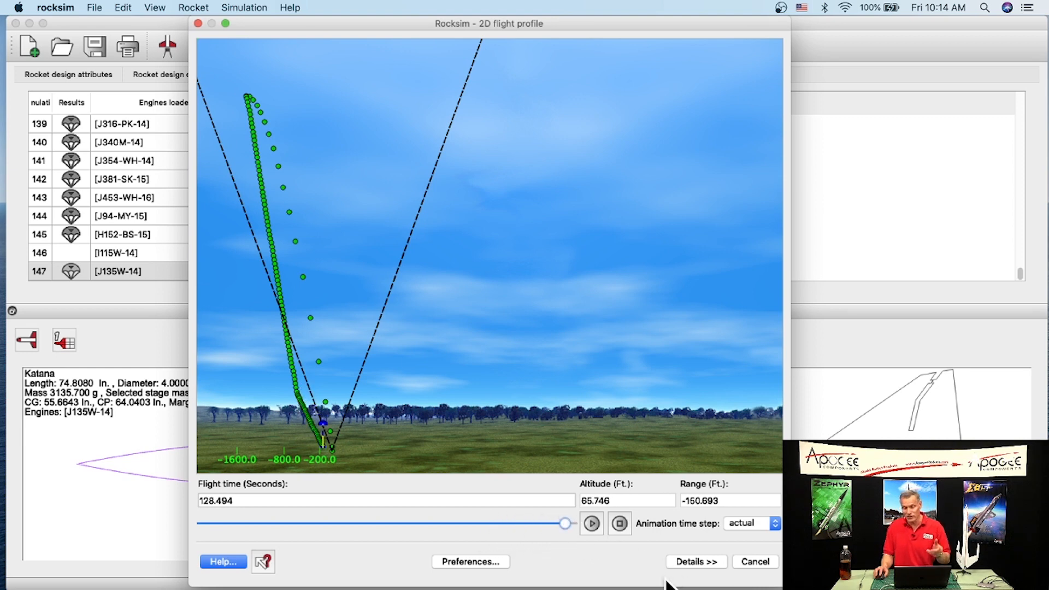
left_click(752, 568)
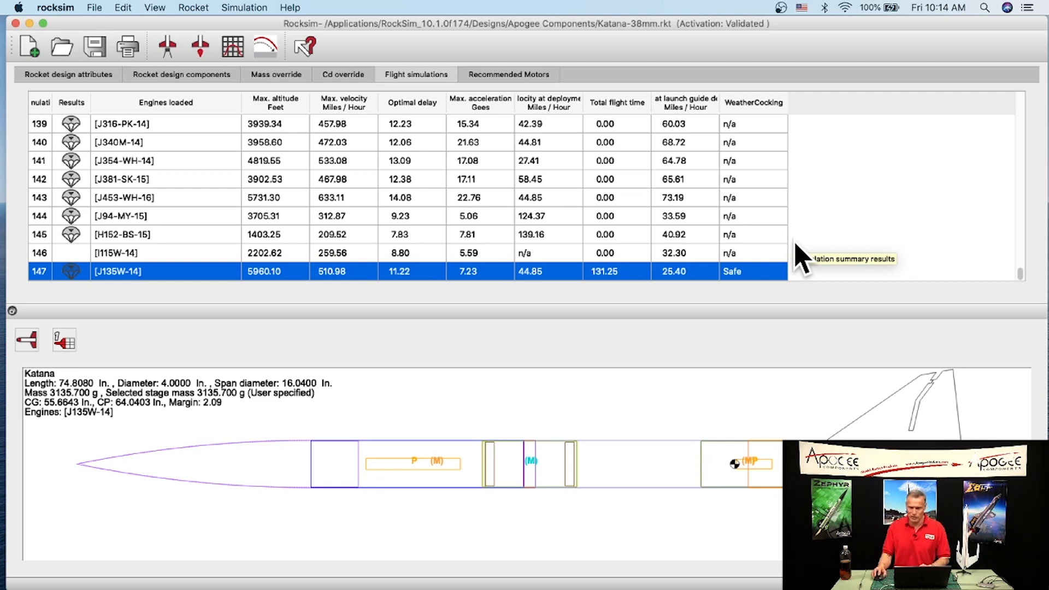
left_click(1007, 8)
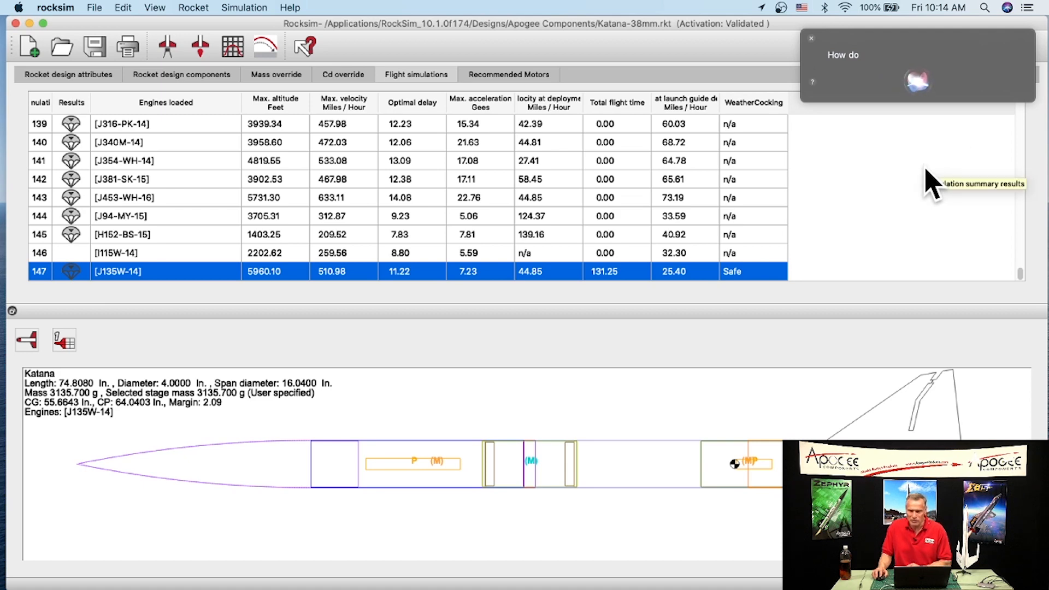
left_click(812, 40)
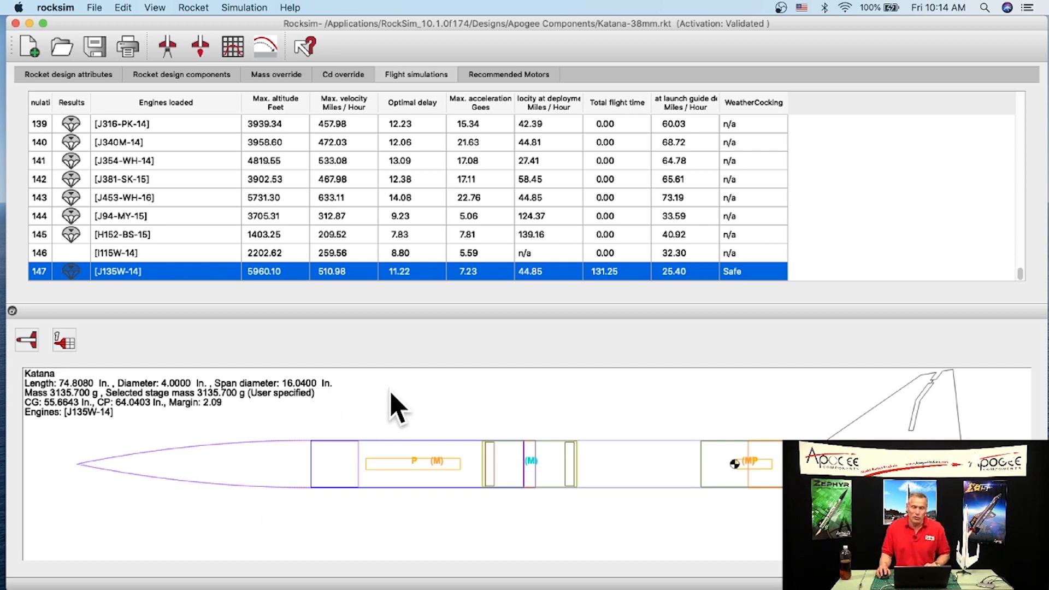
Prepare another J135W simulation with the 48" Parachute's deployment altitude set to 98 ft
left_click(168, 48)
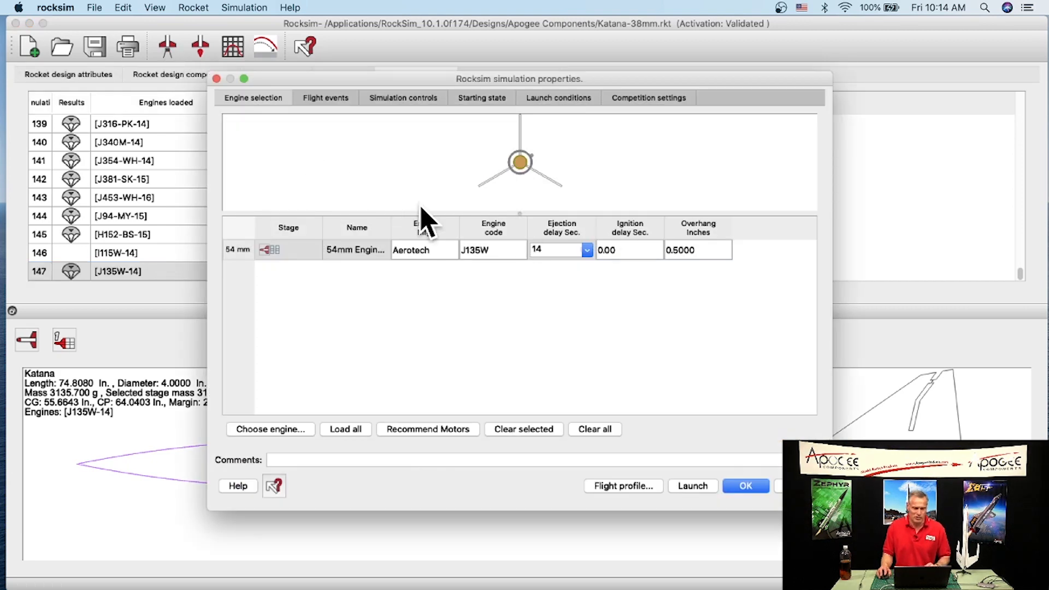
left_click(327, 99)
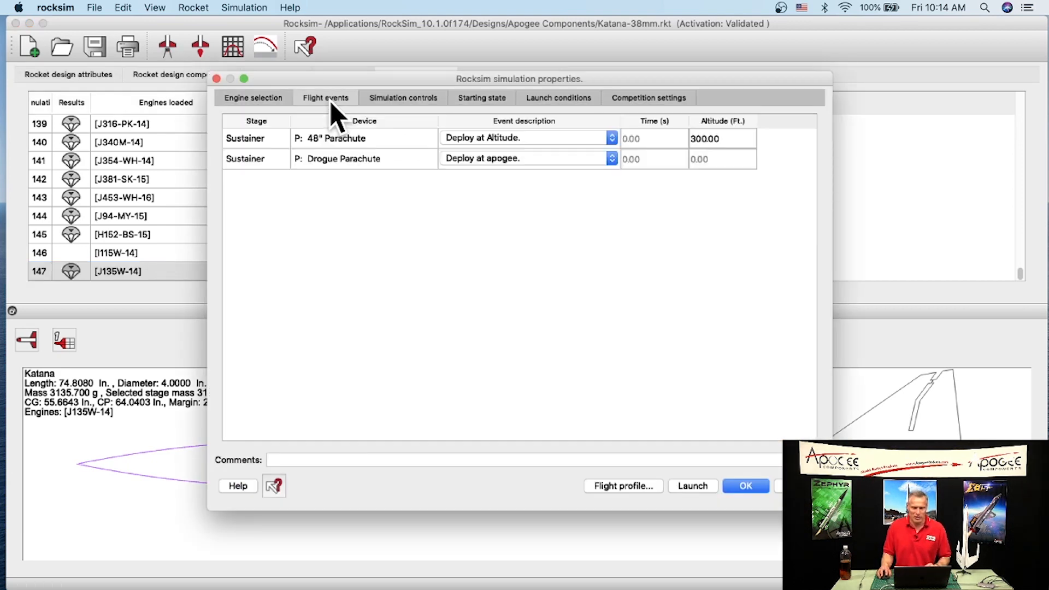
double_click(713, 139)
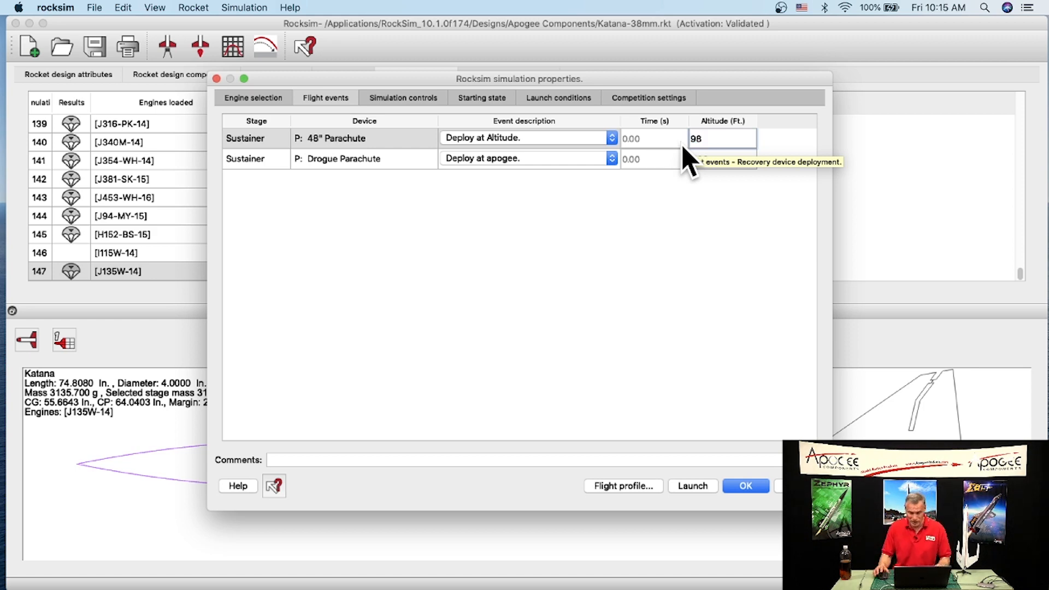
Run the flight profile for the new deployment altitude, follow the rocket's descent to landing, and close the profile
left_click(628, 486)
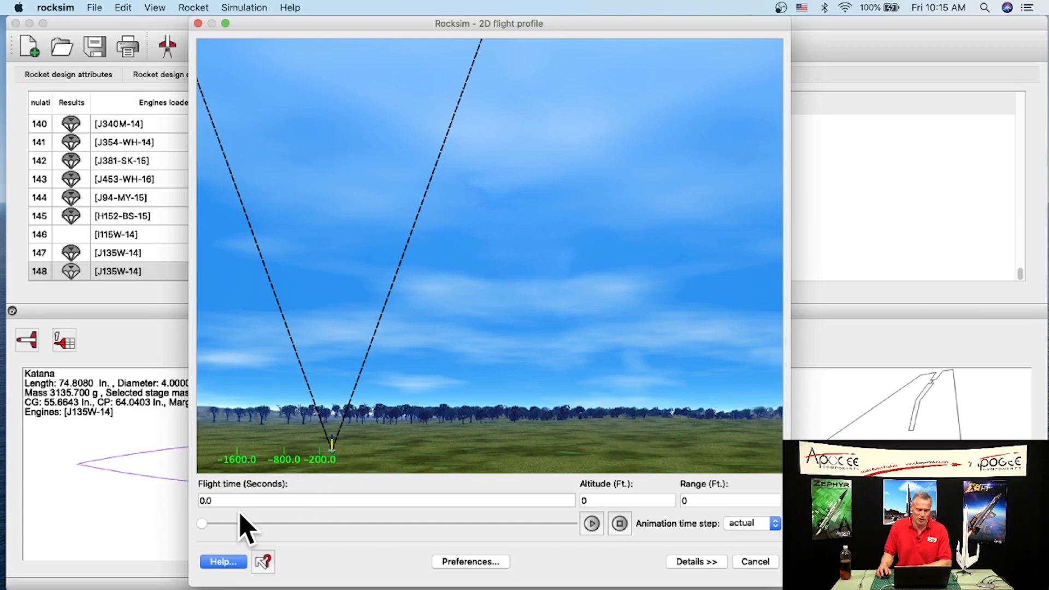
left_click_drag(201, 525, 519, 530)
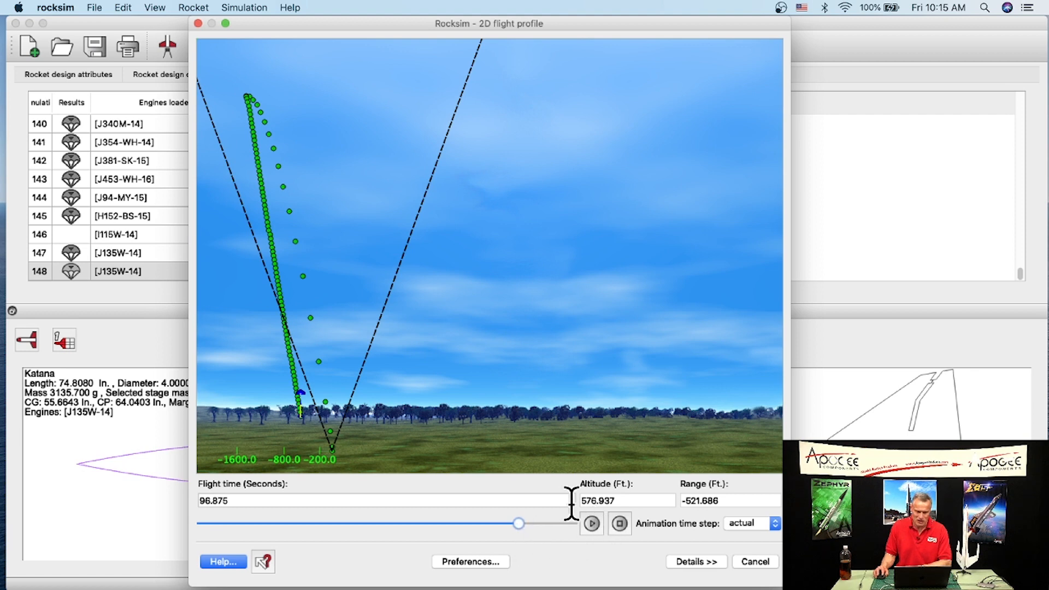
left_click_drag(517, 524, 580, 525)
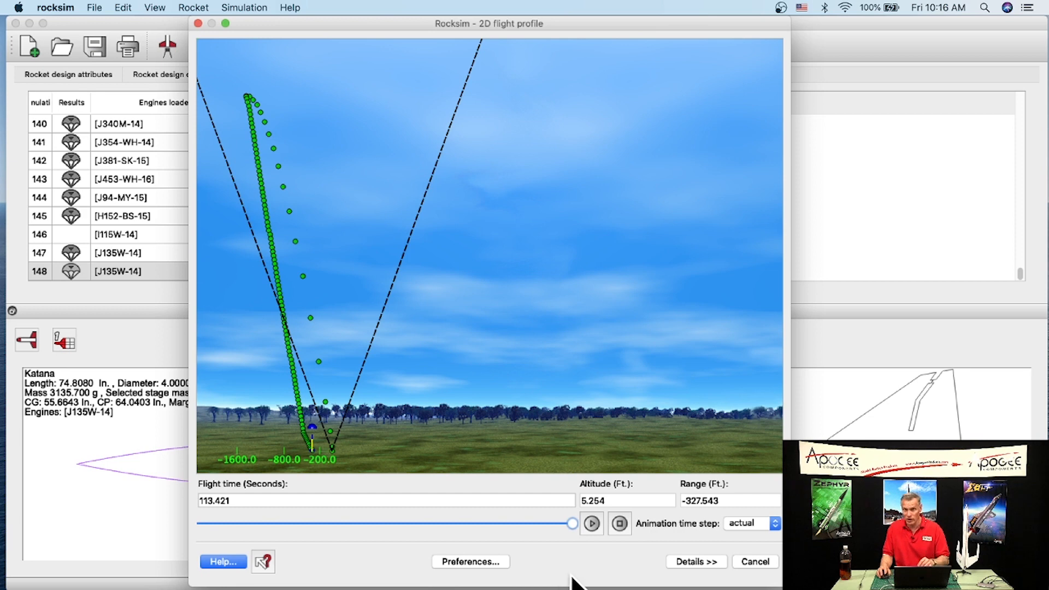
left_click(764, 564)
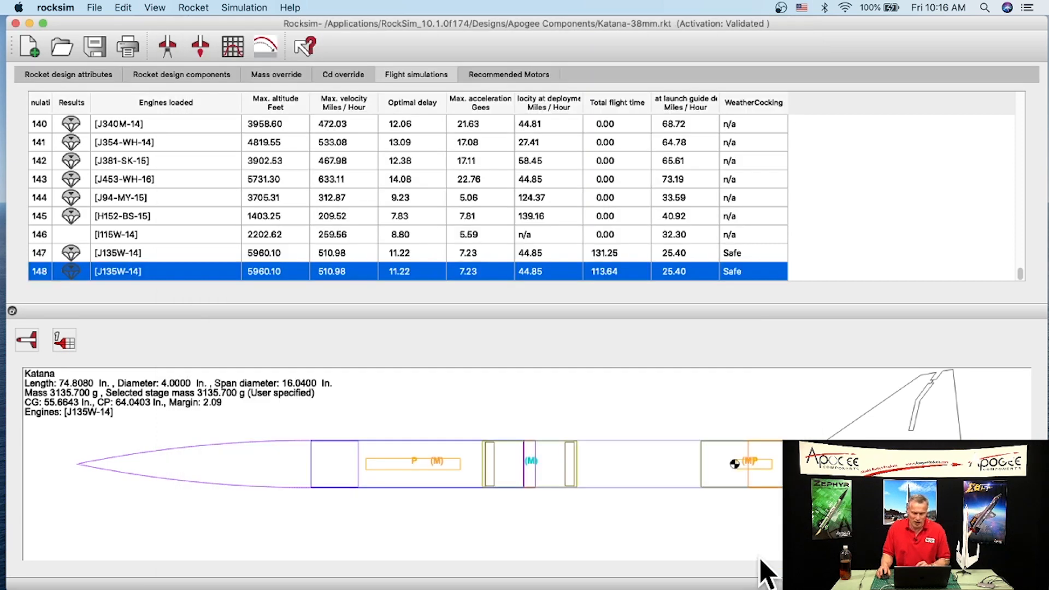
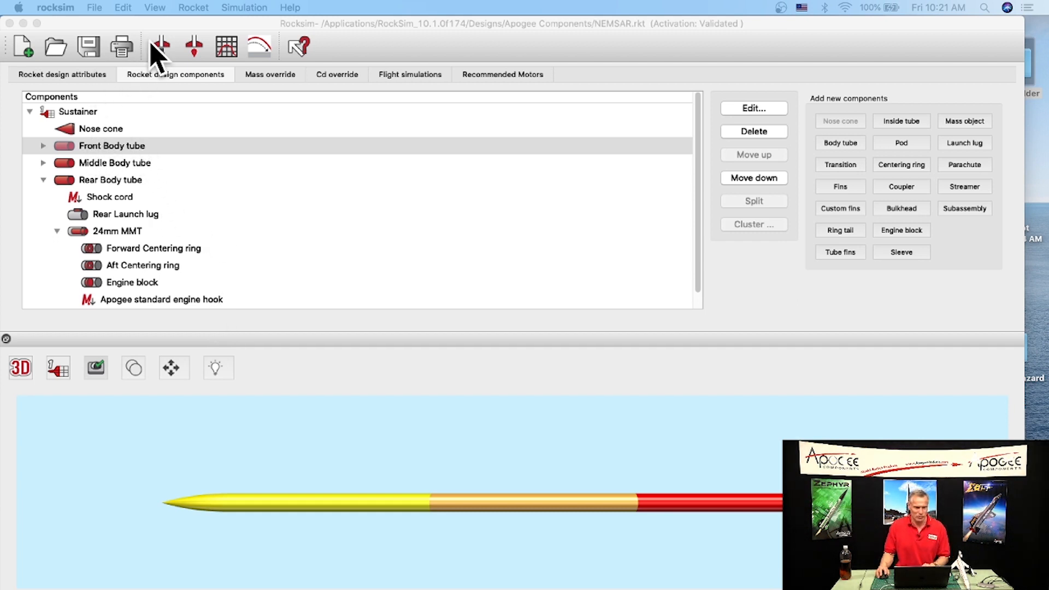
Start a custom fin set on the NEMSAR's Front Body tube without a database part, and try resizing the dialog's rocket preview
left_click(96, 144)
left_click(842, 209)
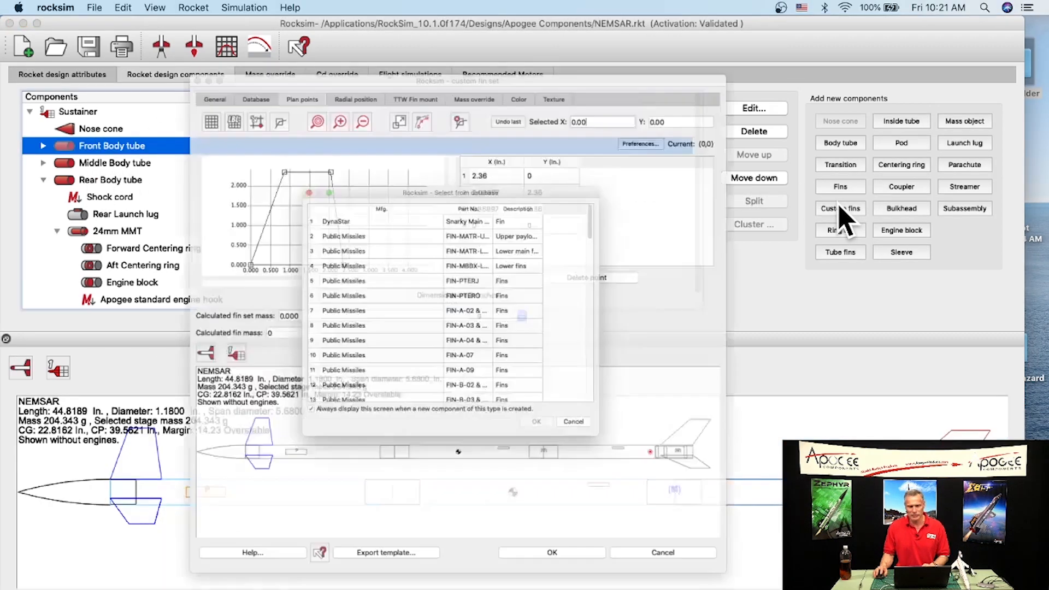
left_click(619, 464)
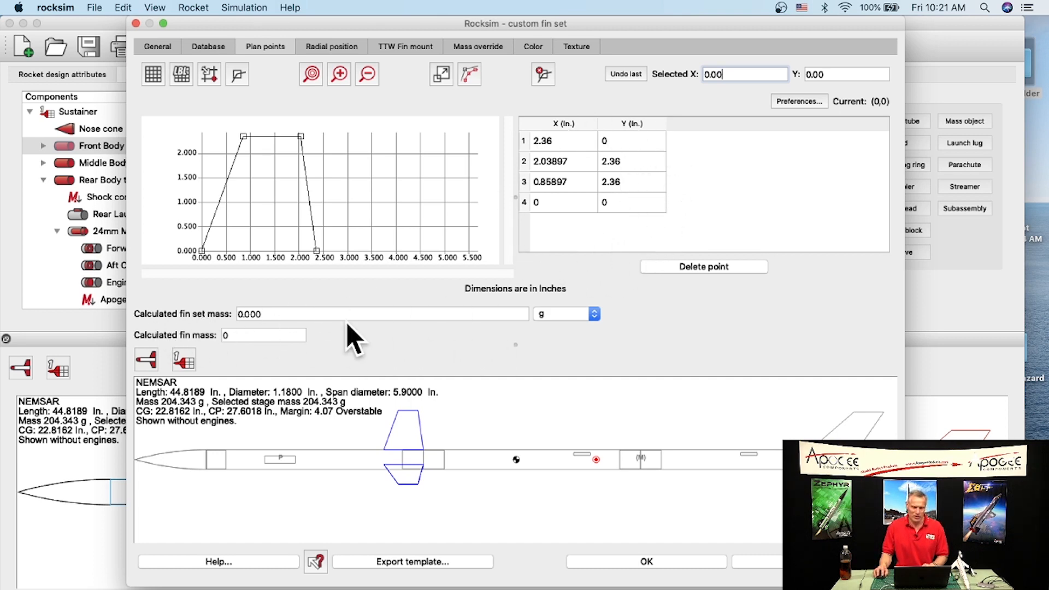
left_click_drag(514, 344, 516, 459)
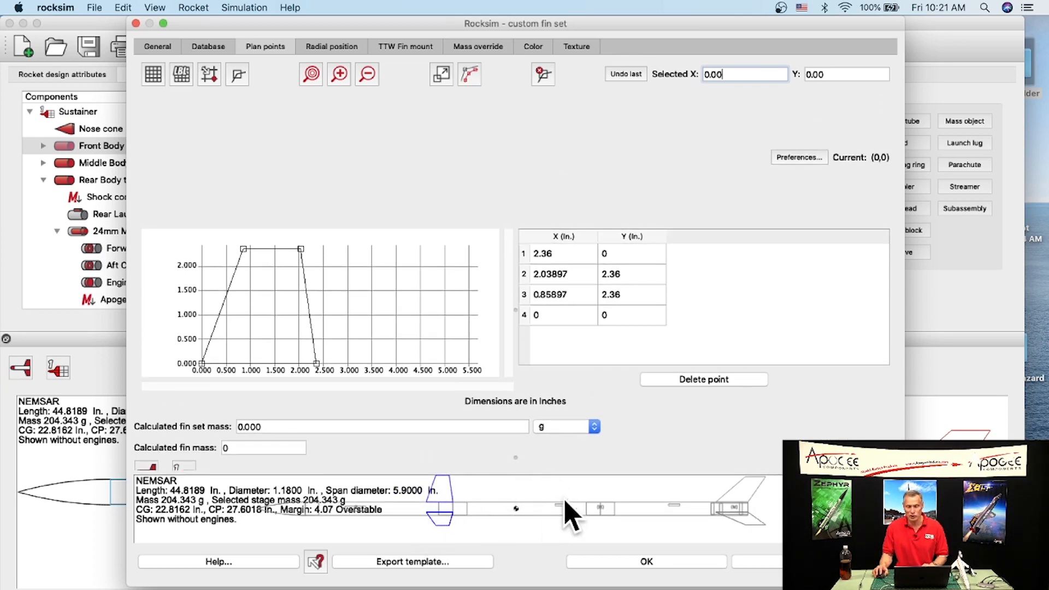
left_click_drag(511, 455, 499, 345)
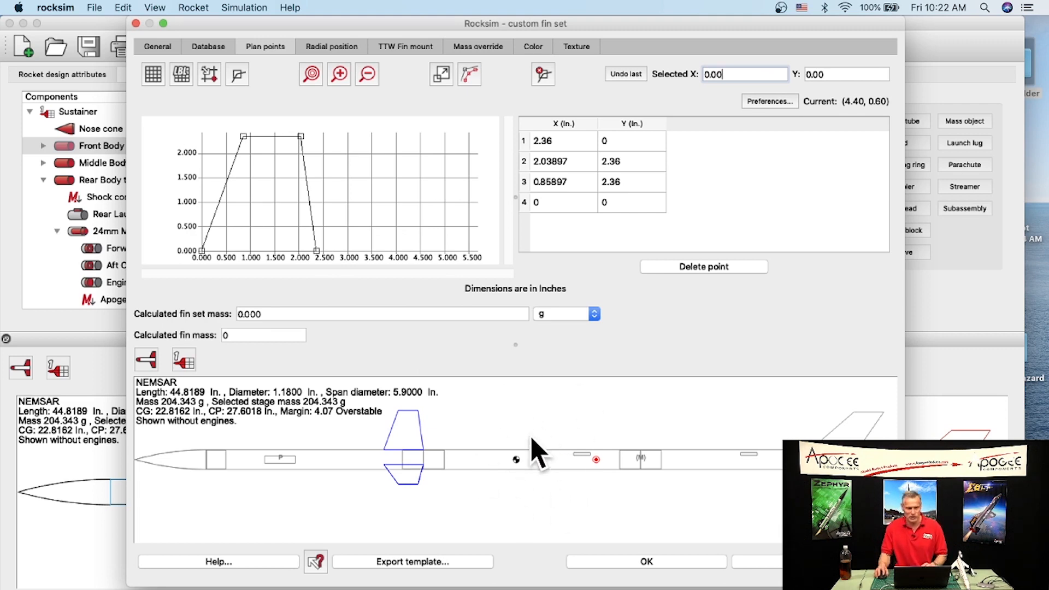
Try a swept fin shape by moving the tip points to about (1.03, 1.76) and (2.91, 1.49) inches, and discard the fin set
left_click_drag(244, 136, 252, 165)
left_click_drag(301, 136, 343, 179)
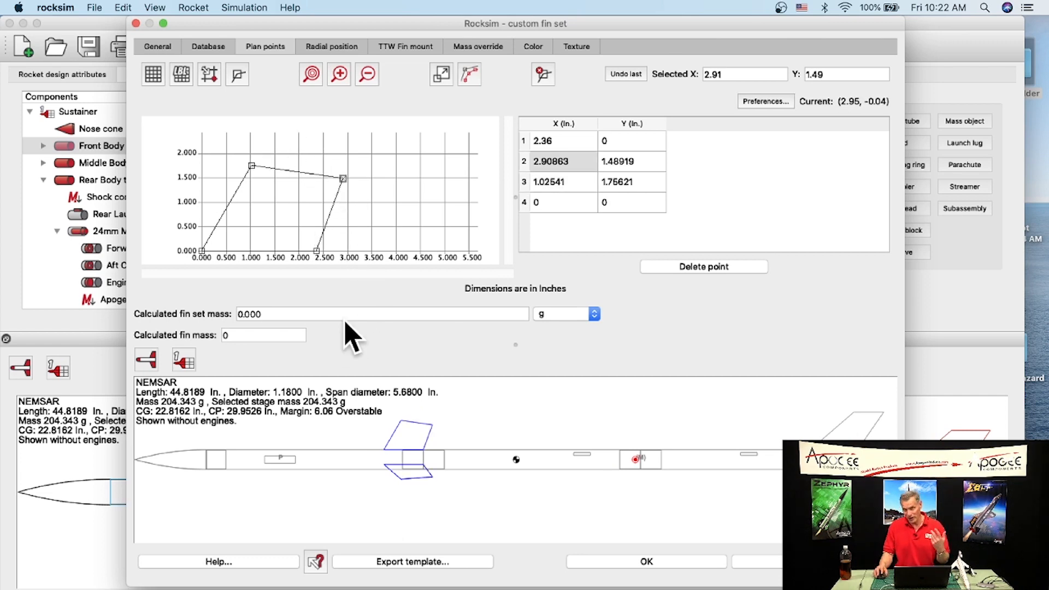
left_click(764, 563)
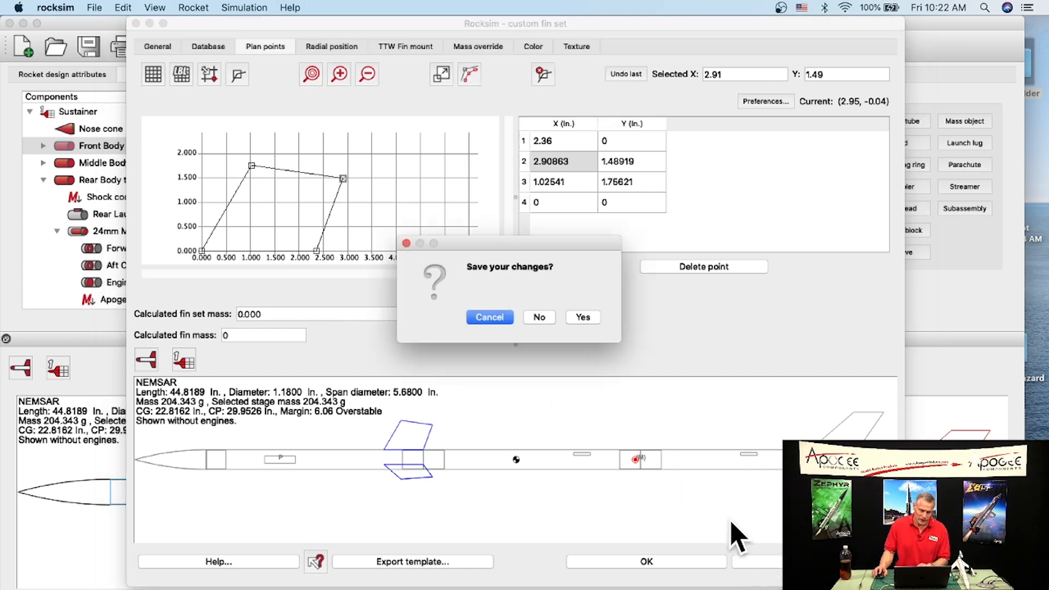
left_click(537, 319)
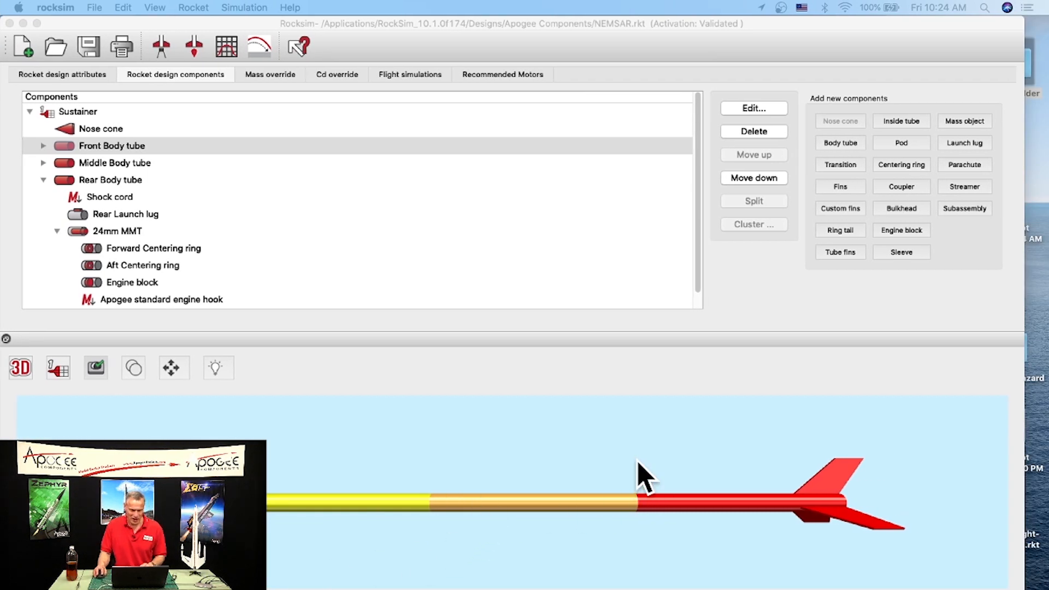
Switch the NEMSAR drawing from 3D to the 2D side view and bring the rear Fin set into view among the components
left_click(20, 368)
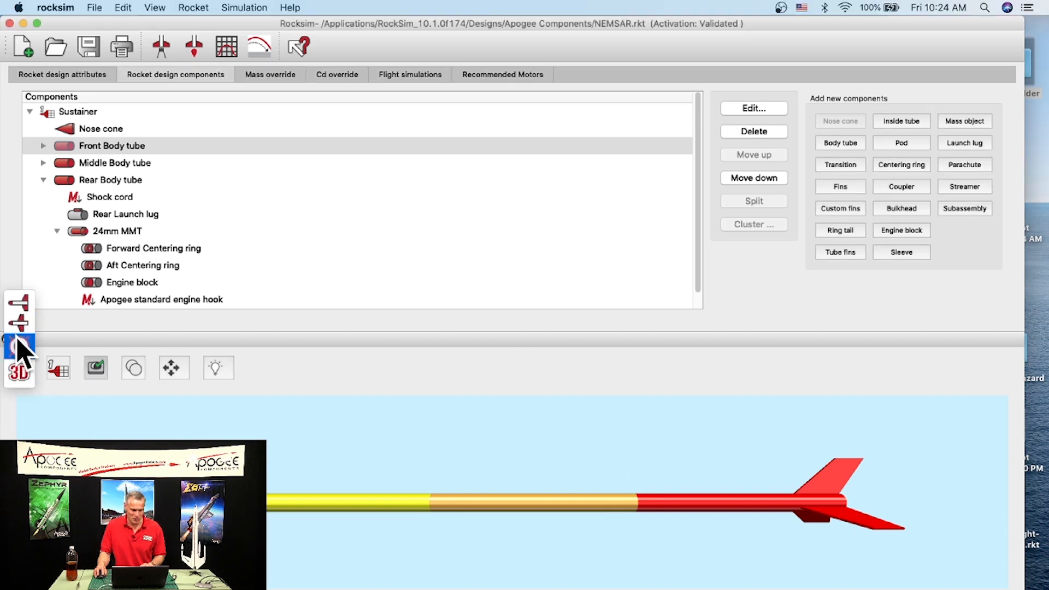
left_click(19, 321)
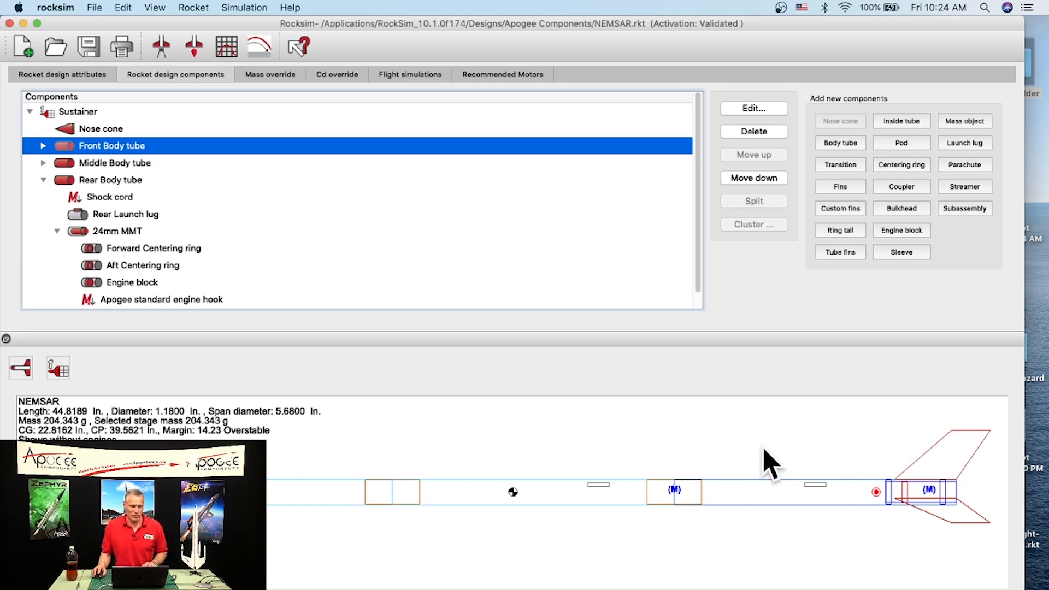
scroll(221, 249, "down", 1)
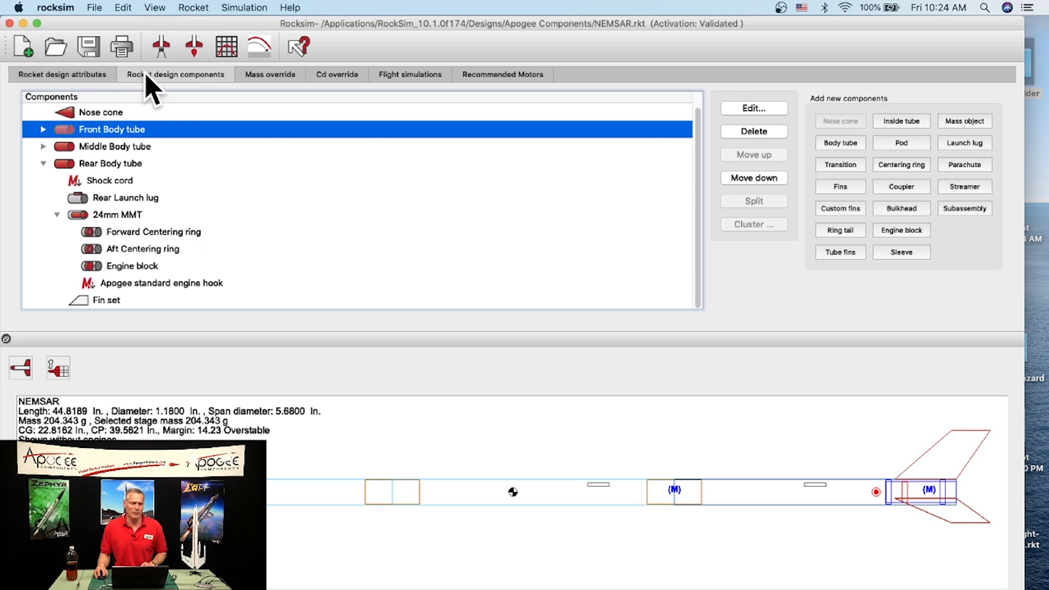
Change the NEMSAR design to a two stage rocket and return to its design components
left_click(86, 79)
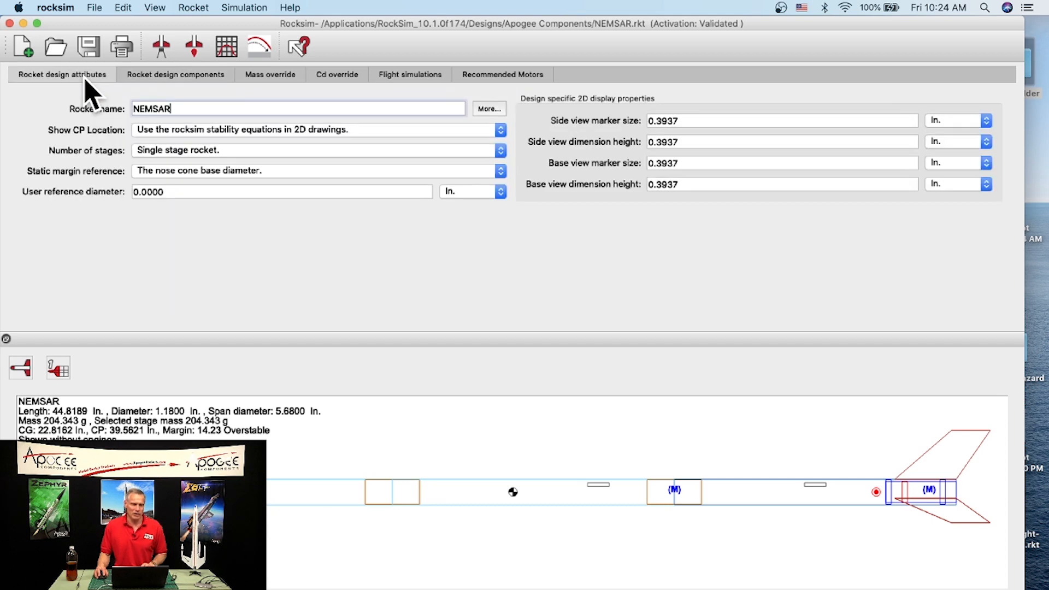
left_click(198, 152)
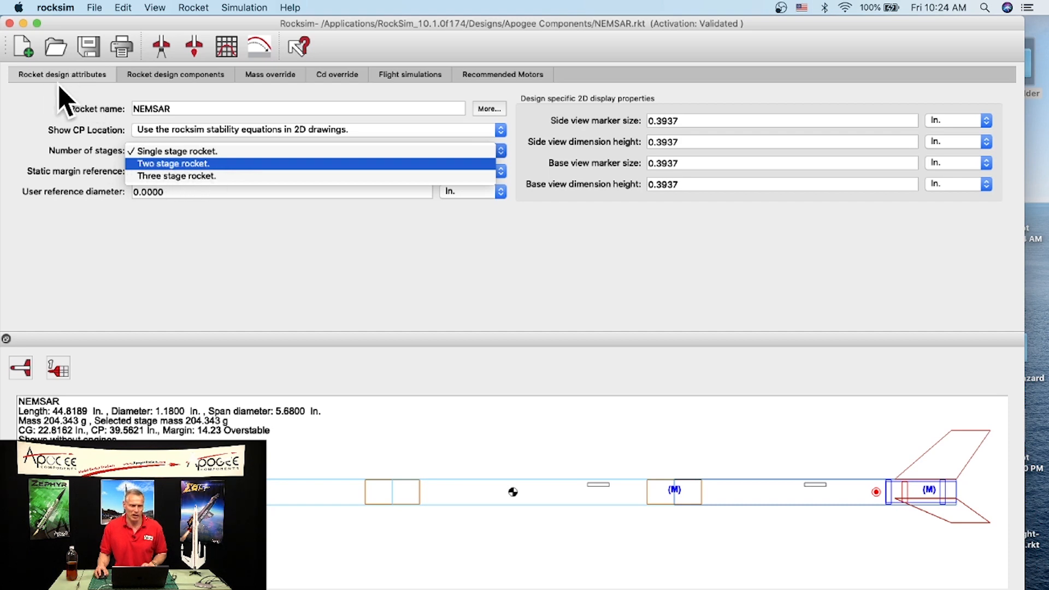
left_click(154, 167)
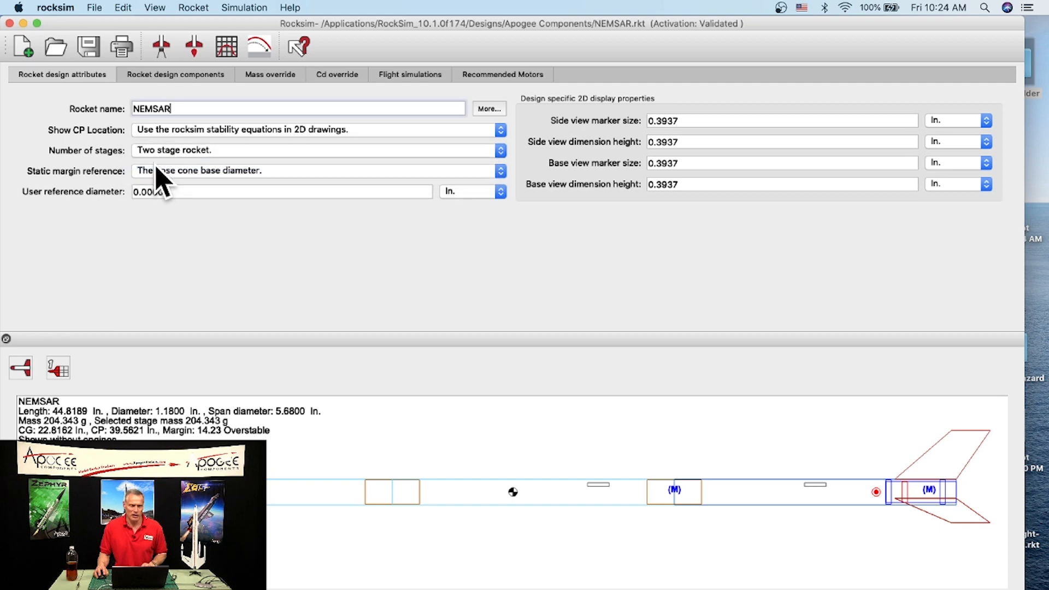
left_click(168, 77)
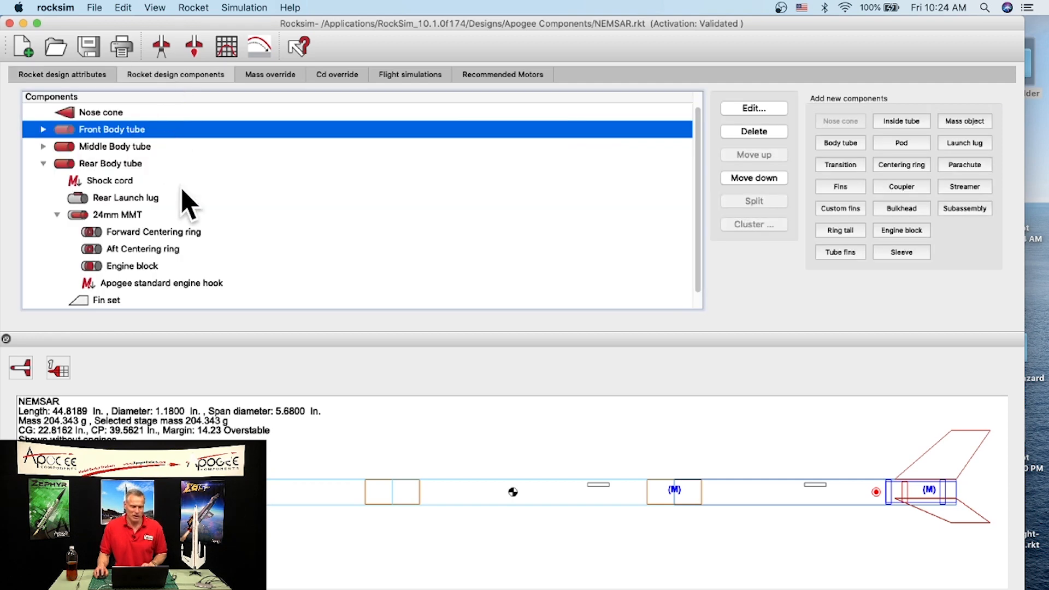
Split the Rear Body tube's Fin set into single fins and add an external pod to the first fin
scroll(180, 188, "down", 1)
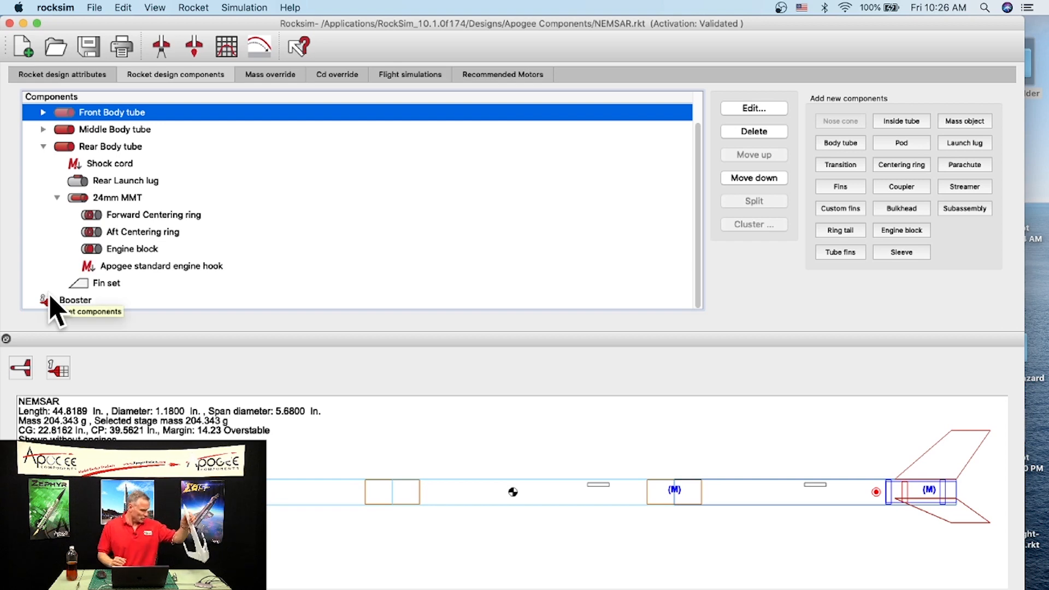
left_click(90, 285)
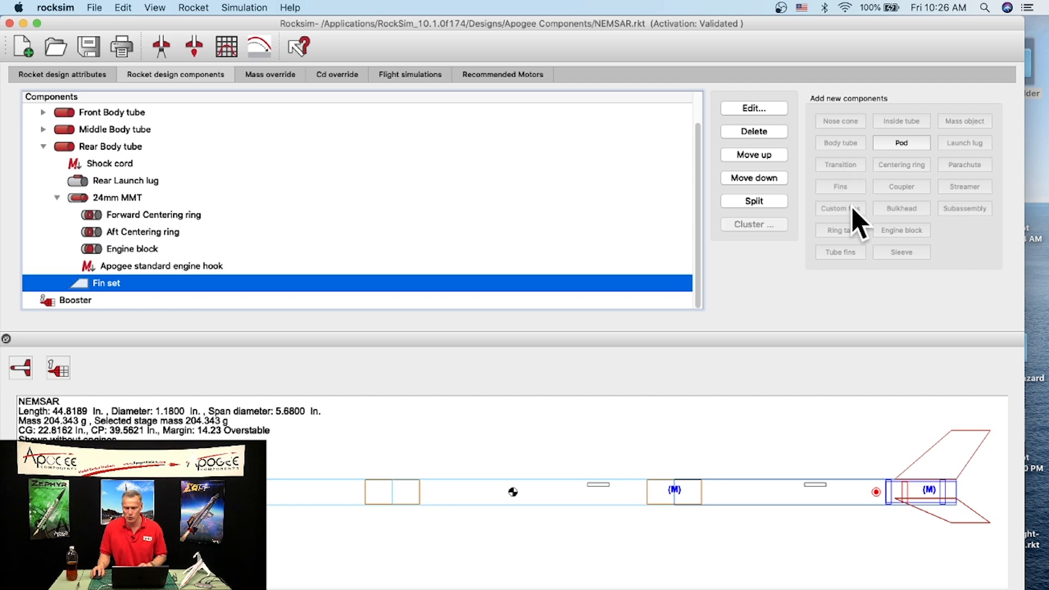
left_click(899, 144)
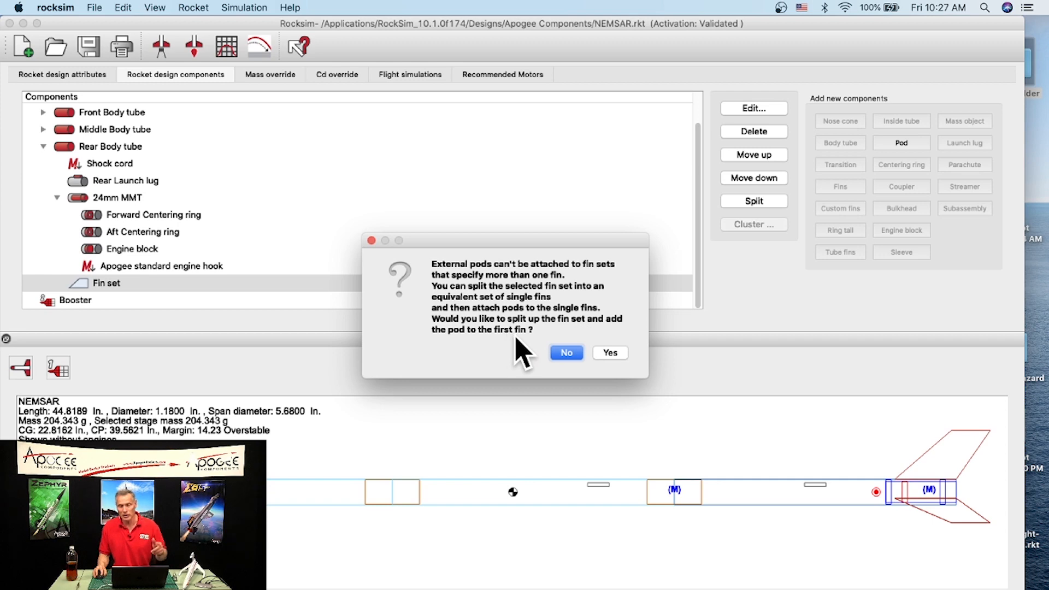
left_click(610, 354)
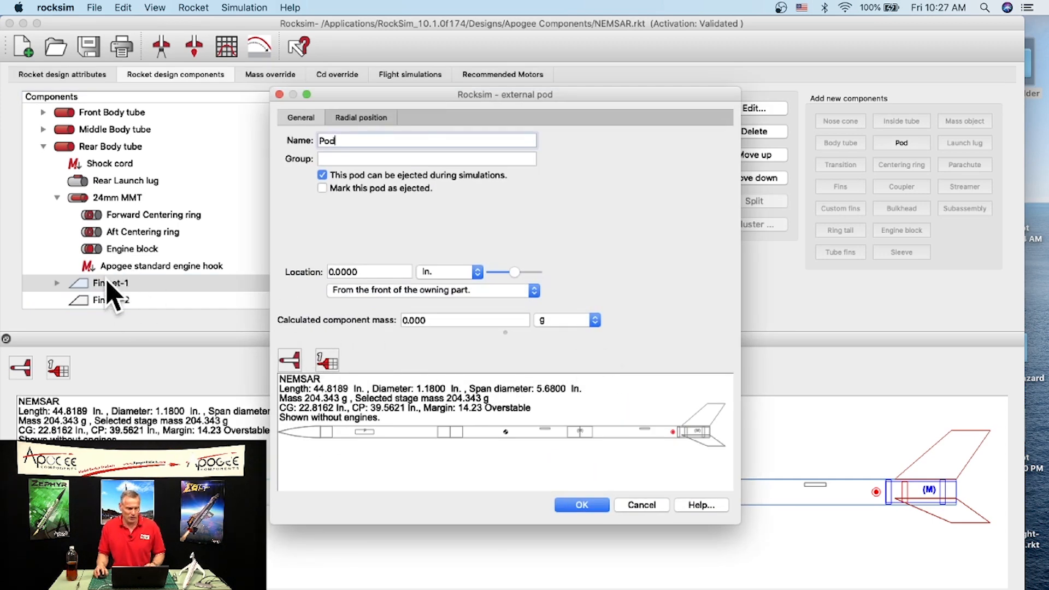
Enlarge the external pod dialog, name the pod "Tip Fin Pod" and accept it
mouse_move(355, 100)
left_mouse_down()
mouse_move(497, 102)
mouse_move(359, 85)
left_mouse_up()
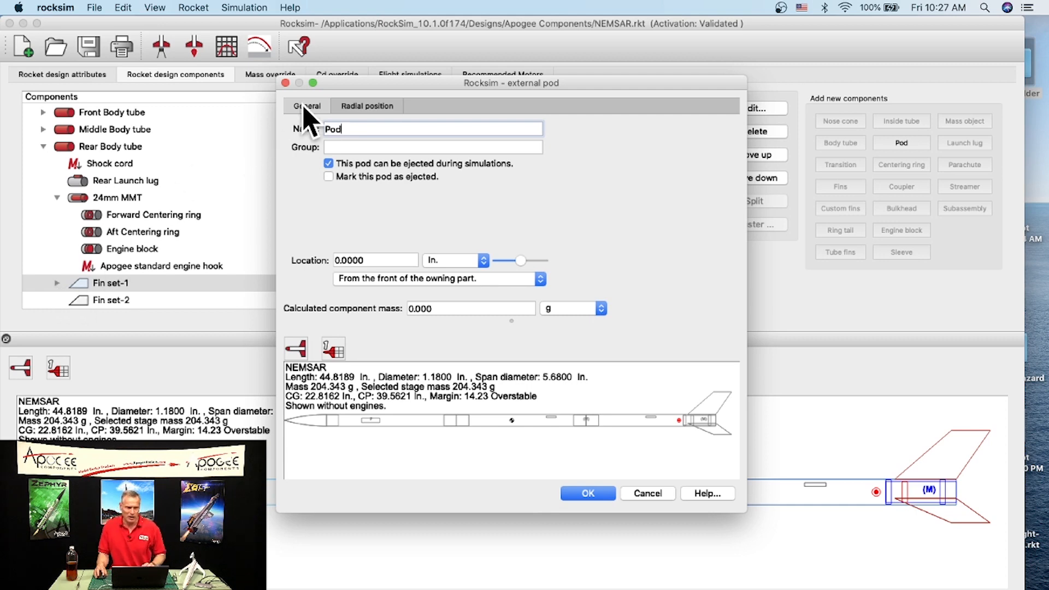
left_click_drag(746, 76, 805, 25)
left_click_drag(278, 514, 100, 577)
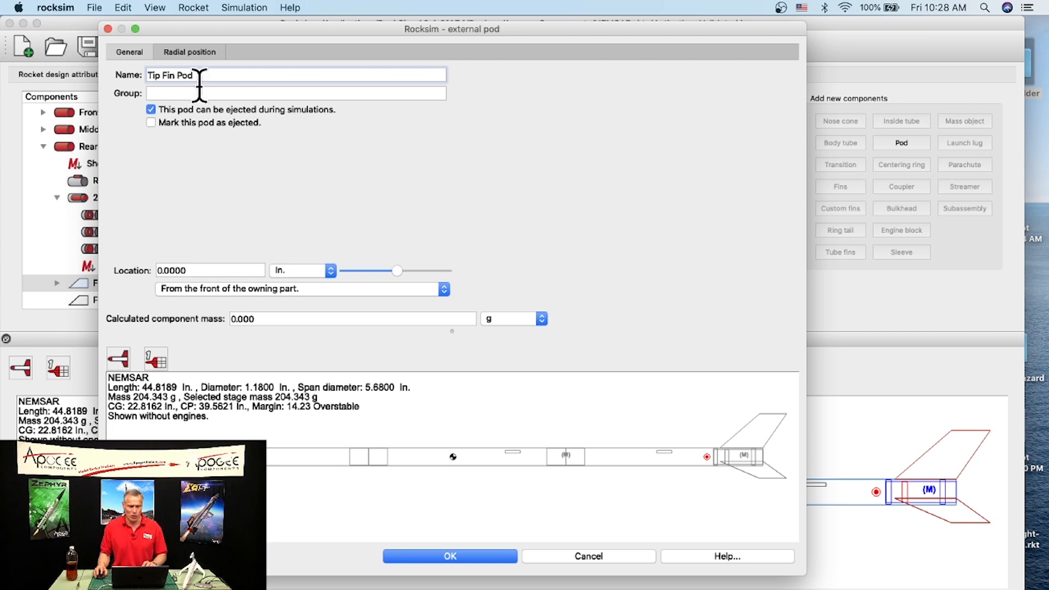
left_click(467, 554)
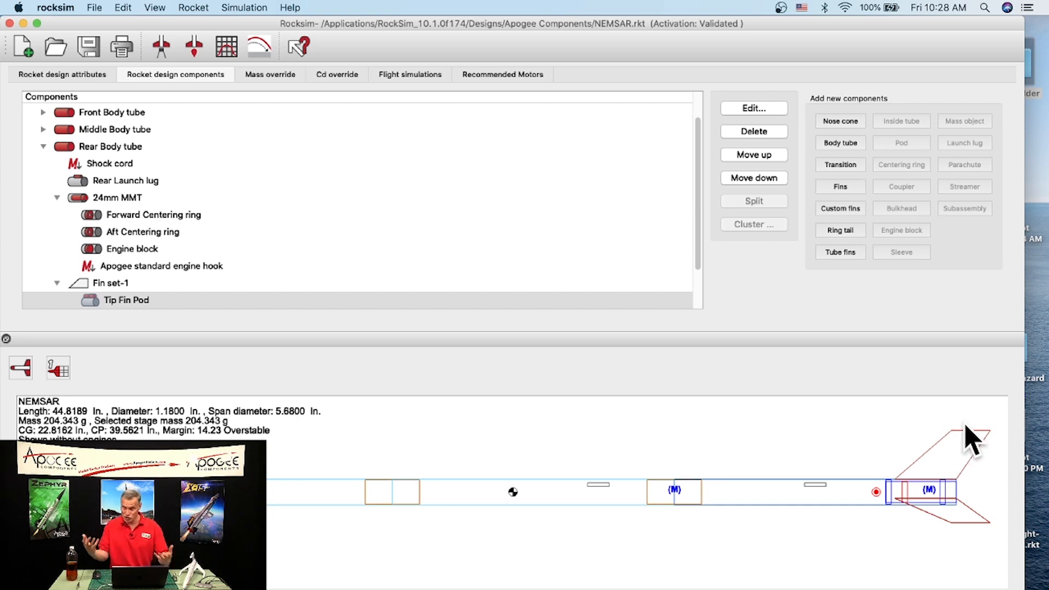
Start a fin set on the Tip Fin Pod without a database part, and enlarge the fin set dialog
scroll(325, 246, "down", 3)
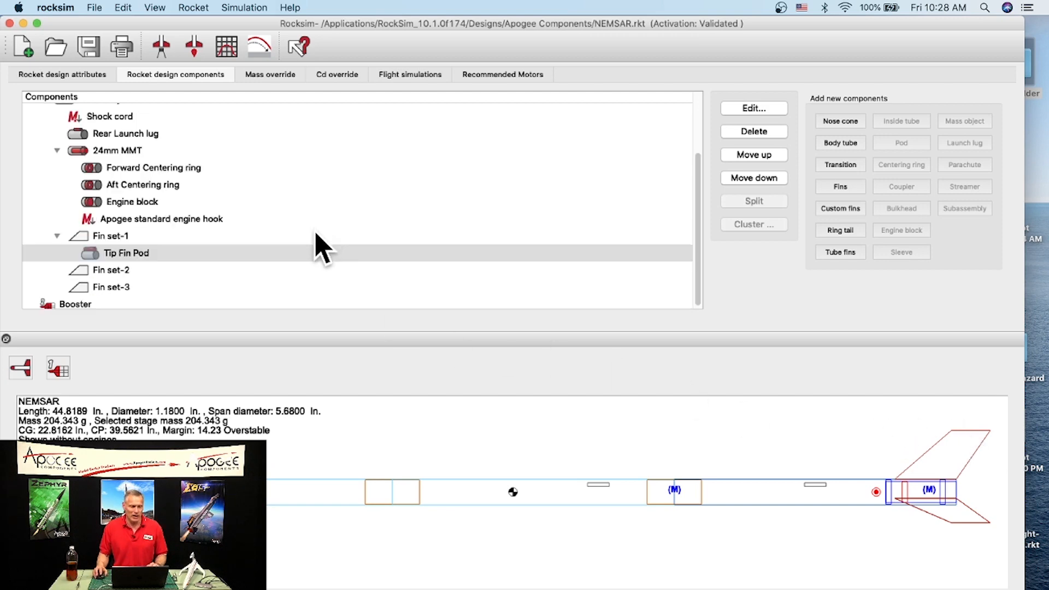
left_click(139, 252)
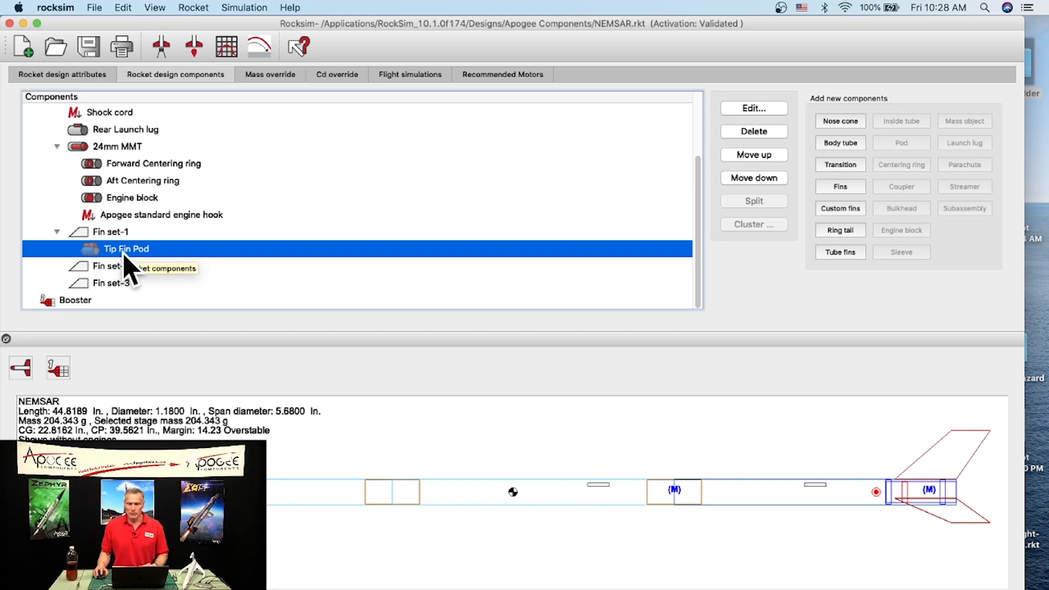
left_click(841, 189)
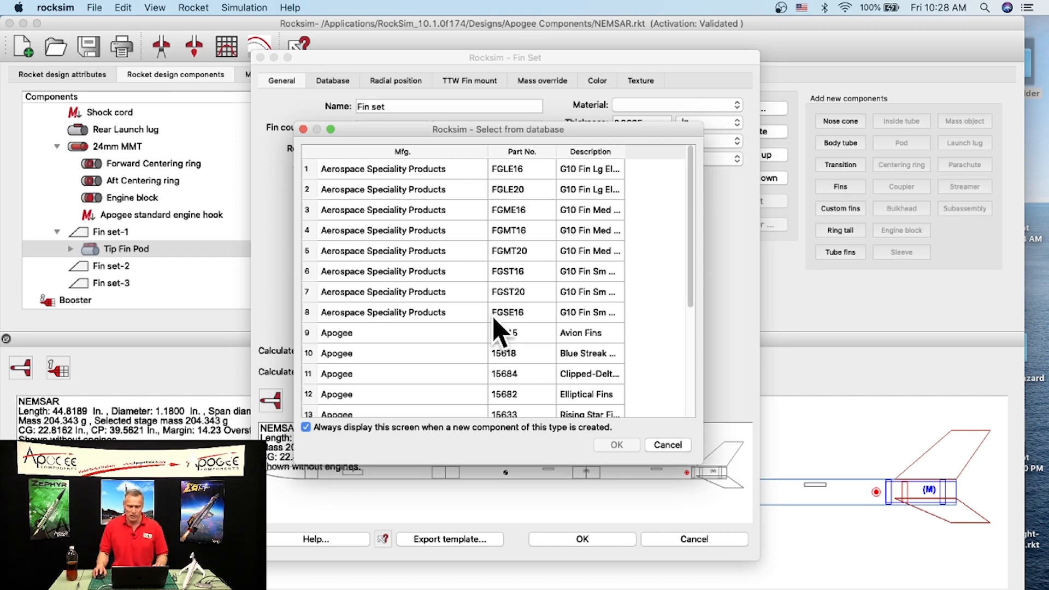
left_click(672, 445)
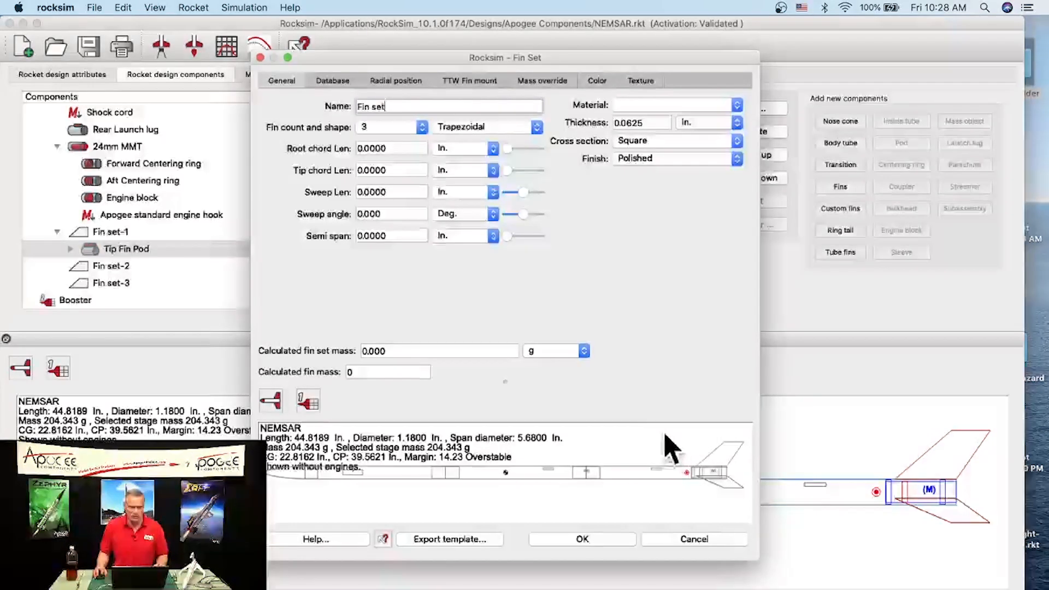
left_click_drag(361, 57, 226, 23)
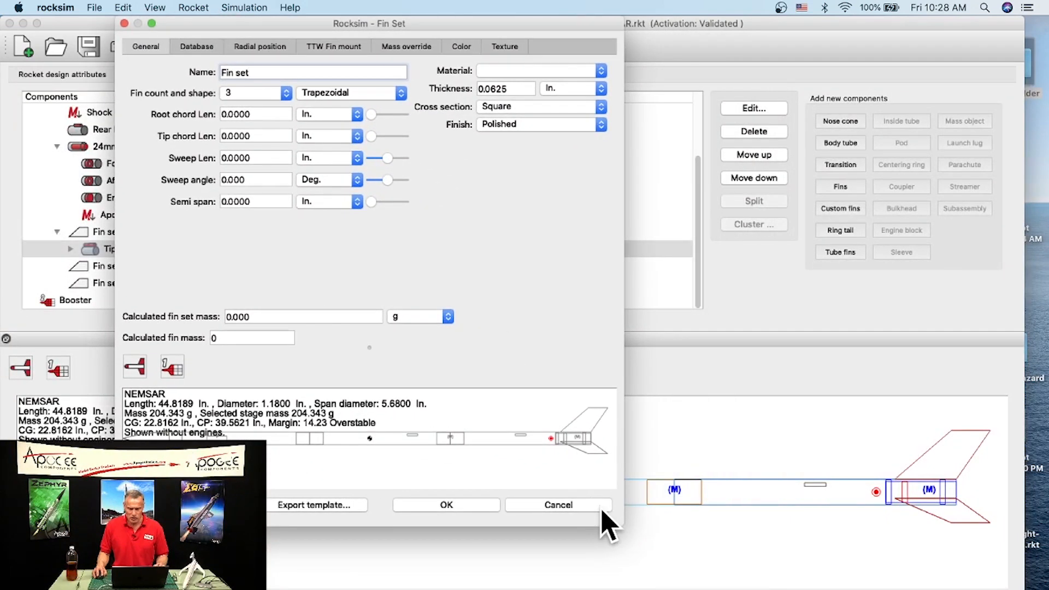
left_click_drag(632, 527, 879, 569)
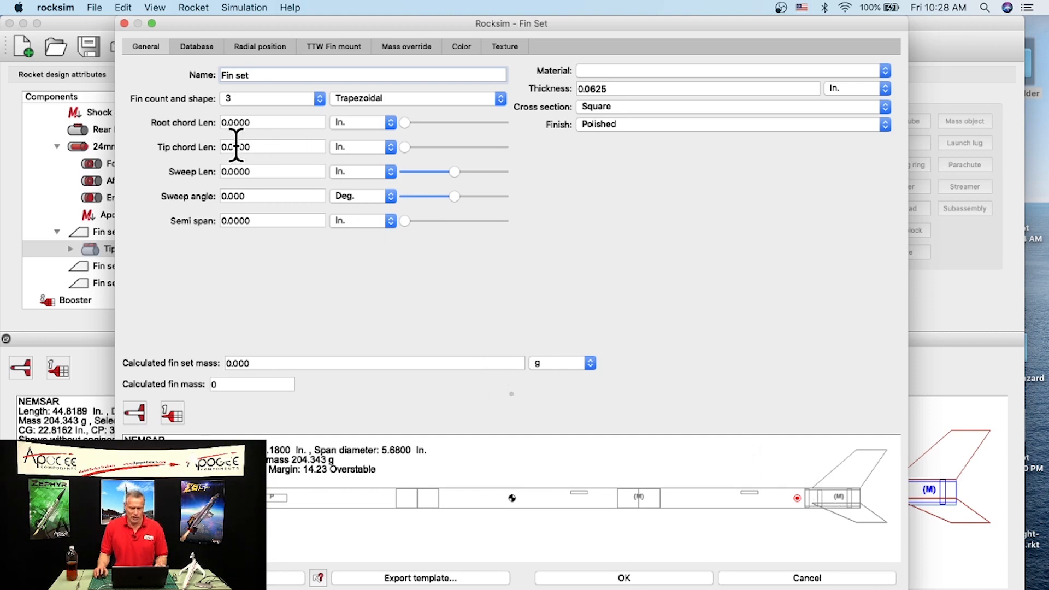
Set the pod's fin set to 2 fins with a 4.875 inch root chord, 2.375 inch tip chord and 1.75 inch semi span
left_click(240, 98)
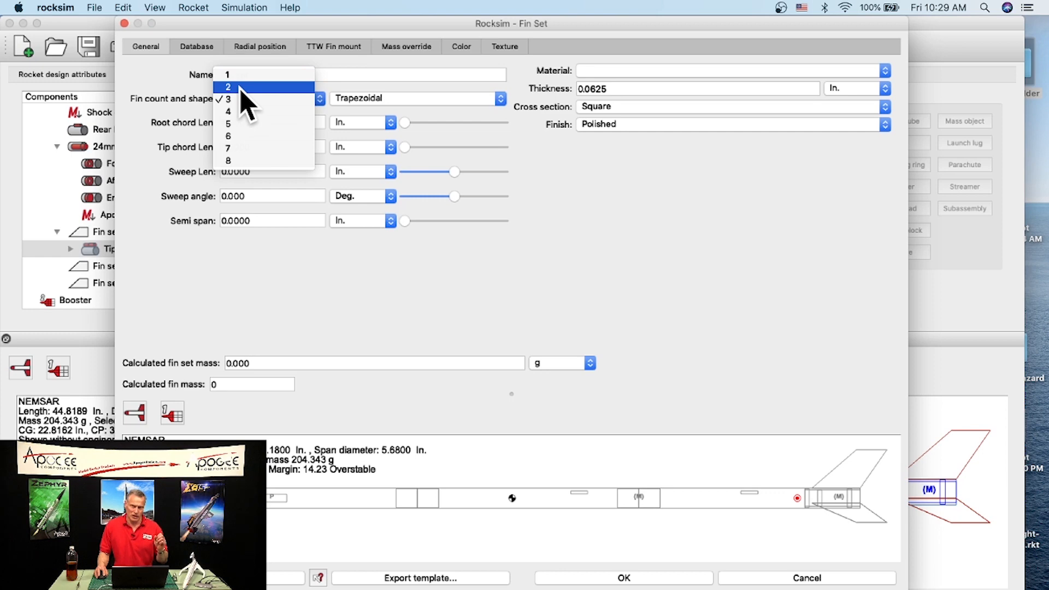
left_click(240, 88)
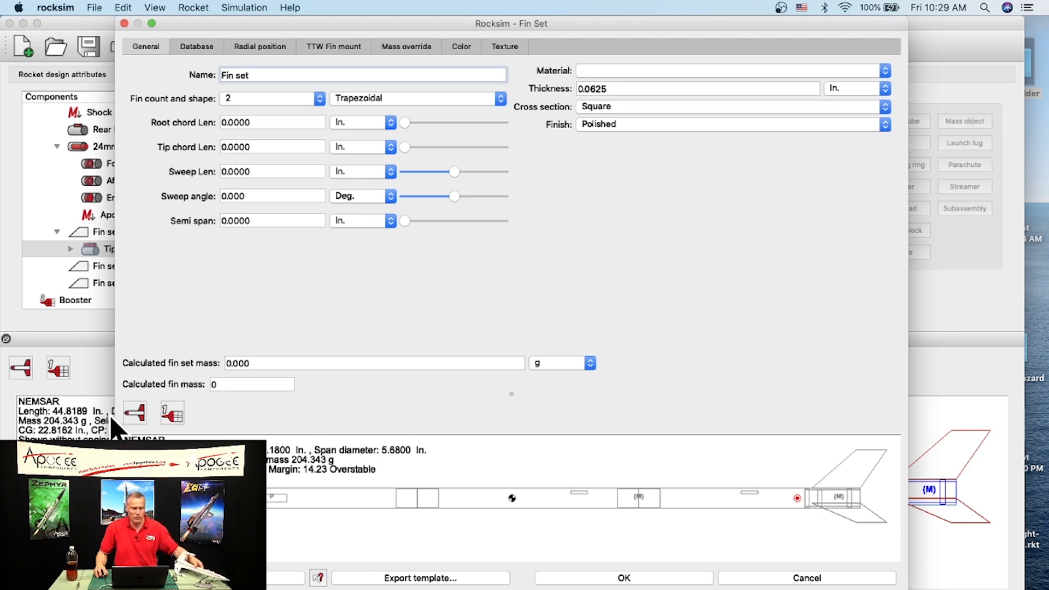
left_click_drag(136, 426, 140, 438)
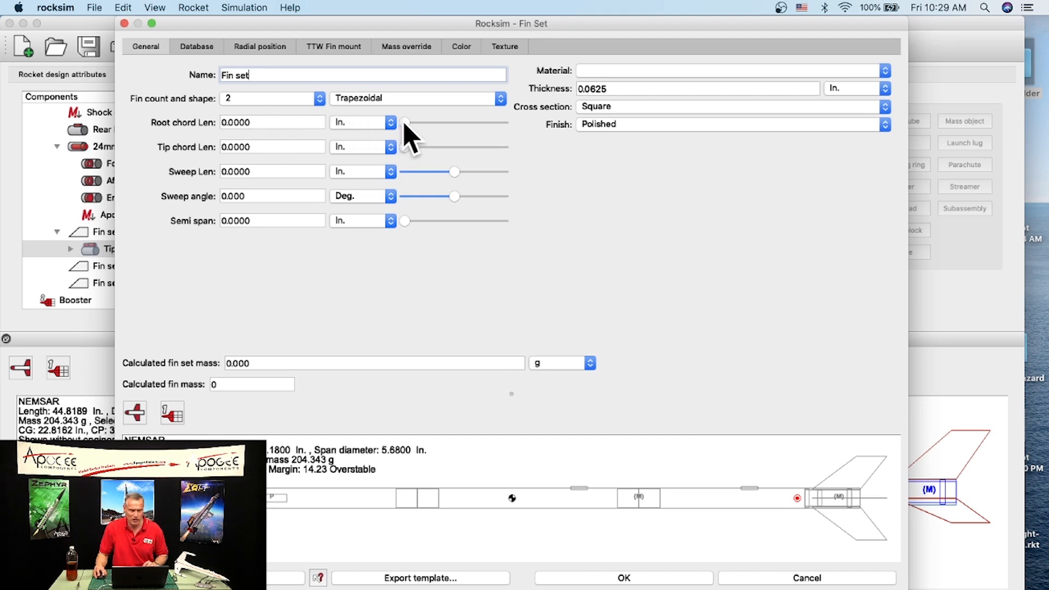
left_click_drag(405, 124, 415, 156)
left_click_drag(404, 221, 407, 222)
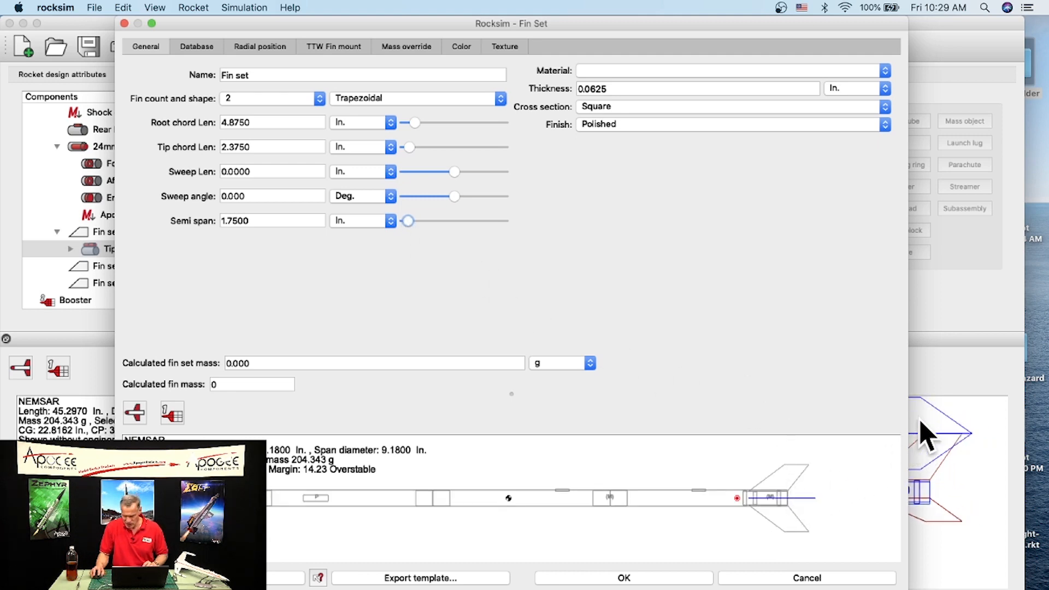
Switch the dialog's rocket preview back to the 2D side view and enlarge the preview area
left_click(140, 414)
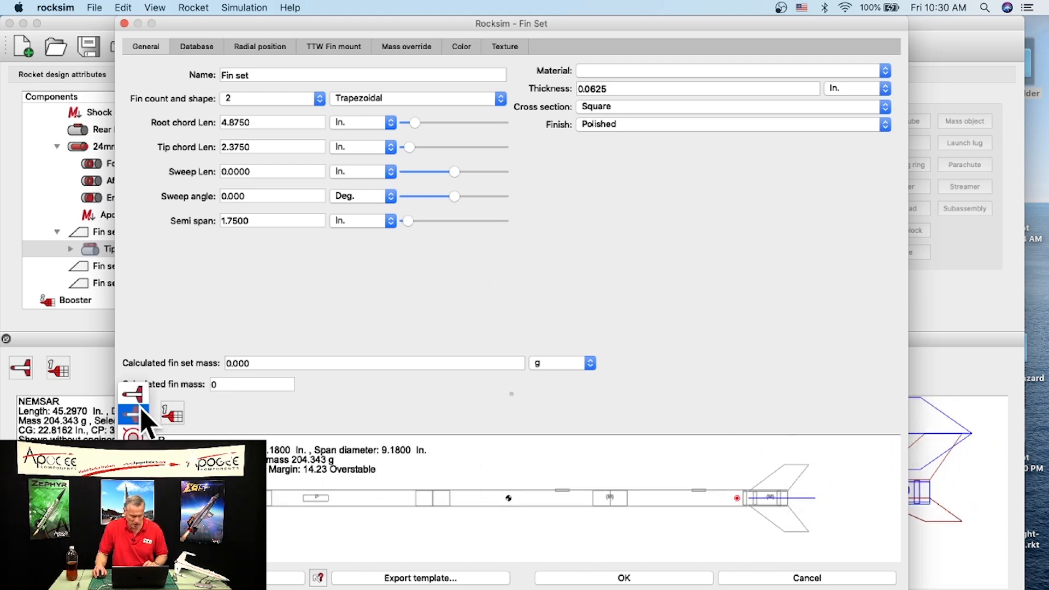
left_click(141, 398)
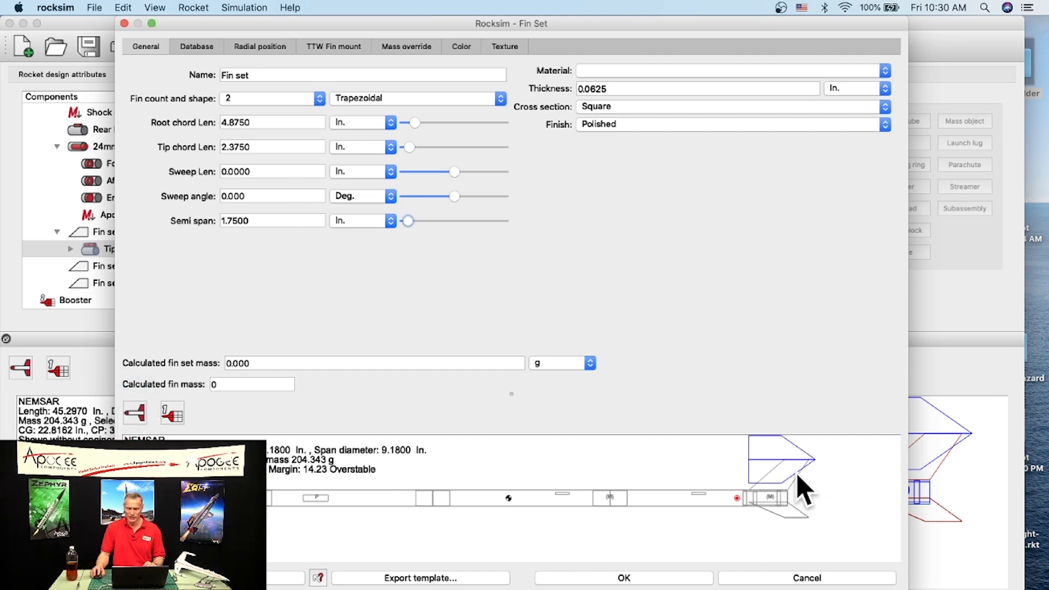
mouse_move(509, 393)
left_mouse_down()
mouse_move(497, 312)
mouse_move(511, 278)
left_mouse_up()
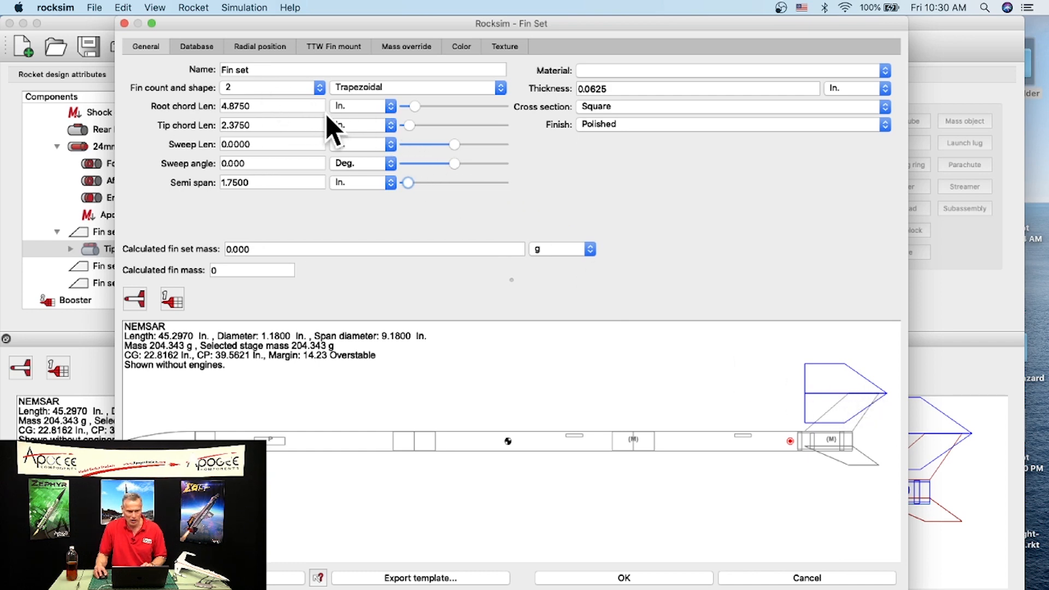
Try root chord lengths between 2.125 and 3 inches on the tip fins, ending at 2.375 inches
left_click(409, 106)
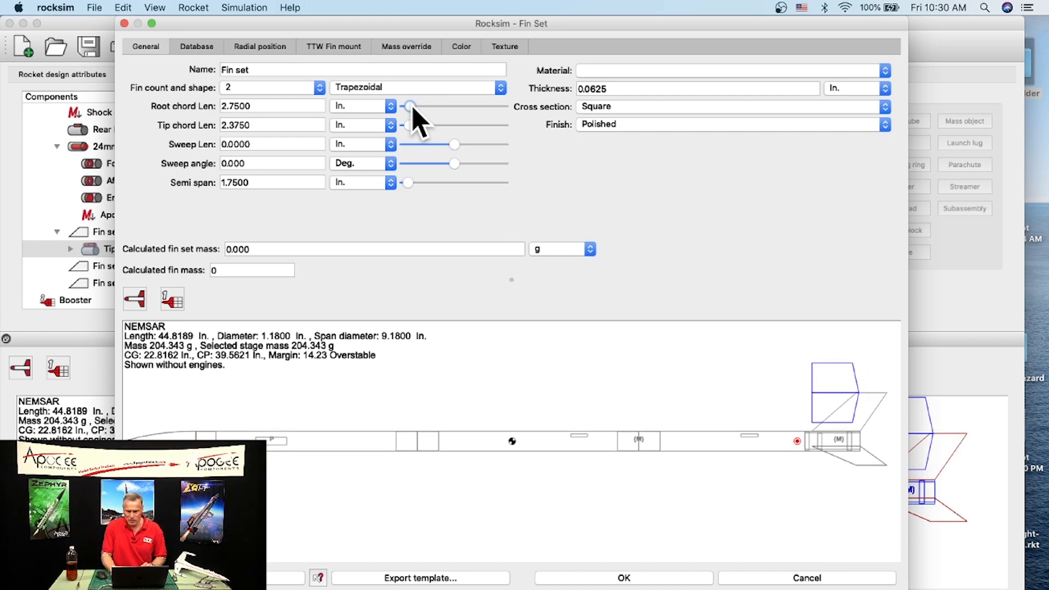
key("Left")
key("Left")
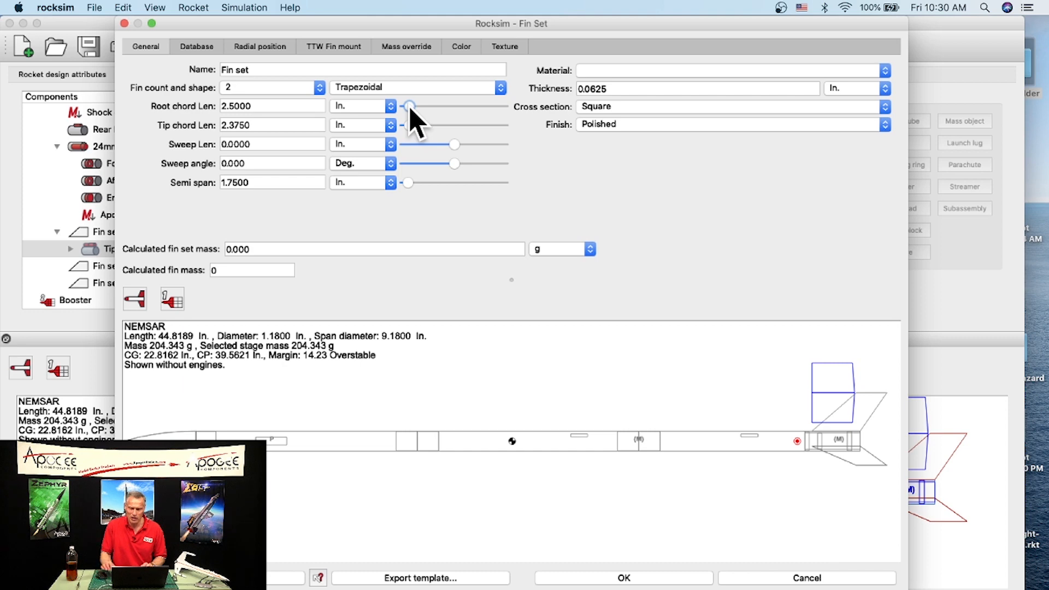
key("Left")
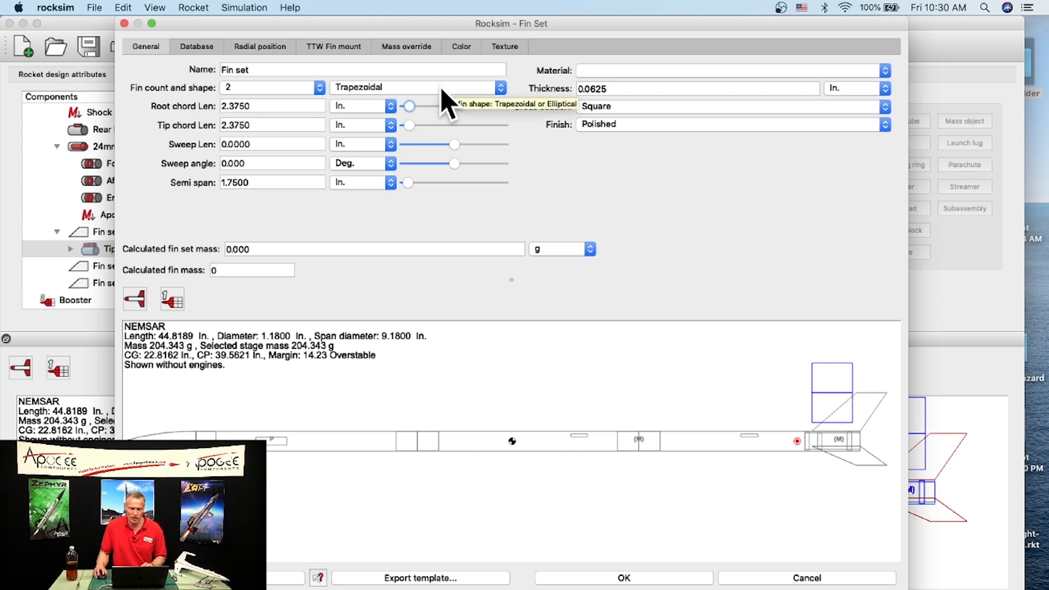
key("Left")
key("Left")
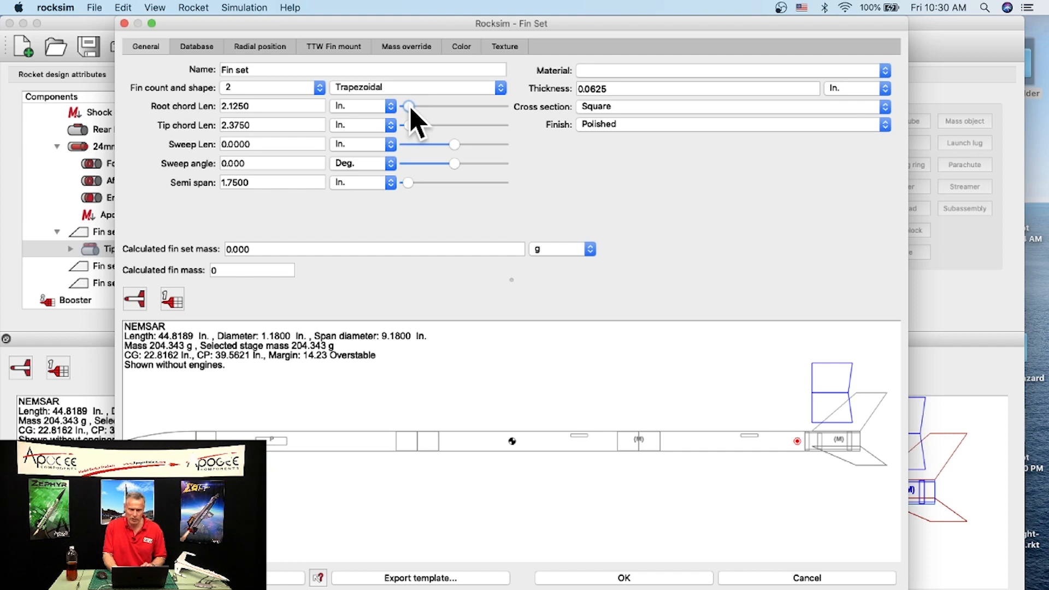
key("Right")
key("Right")
key("Right")
key("Right")
key("Right")
key("Right")
key("Right")
key("Right")
key("Right")
key("Right")
key("Right")
key("Right")
key("Right")
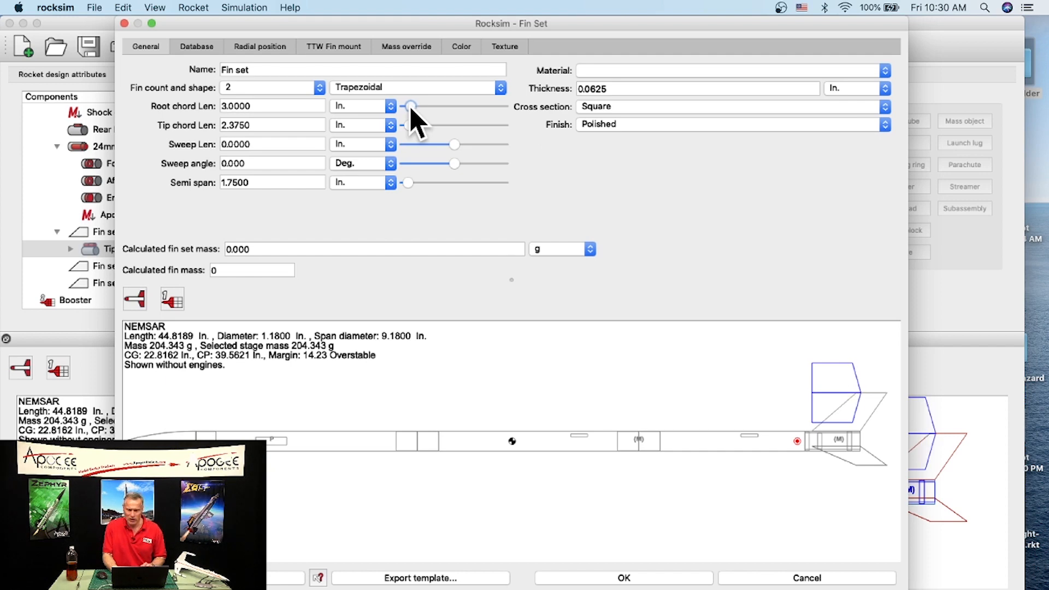
key("Left")
key("Left")
key("Left")
key("Left")
key("Left")
key("Left")
key("Left")
key("Left")
key("Left")
key("Left")
key("Left")
key("Left")
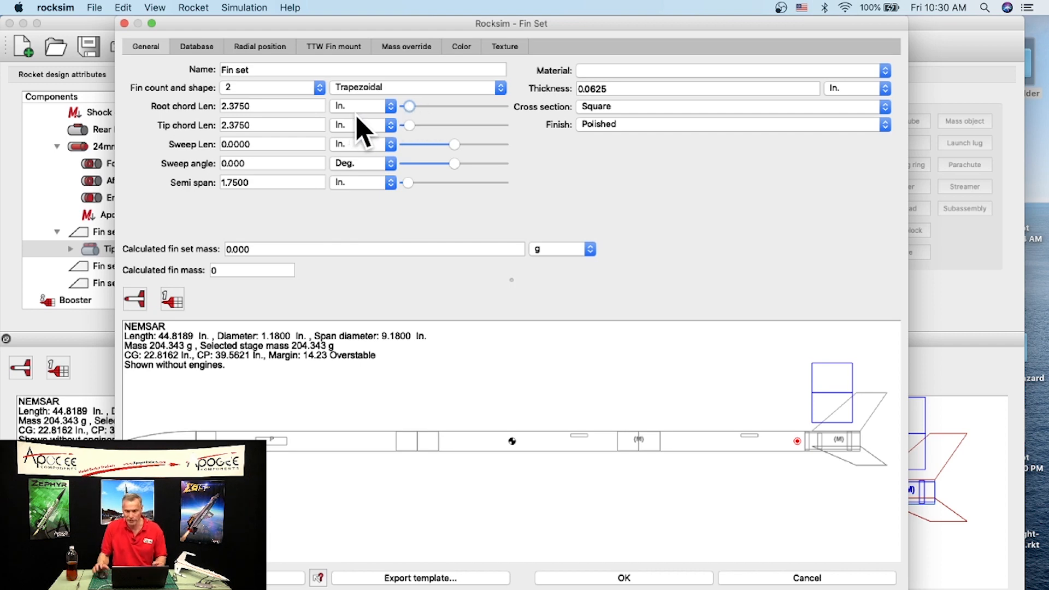
Set both the root chord and the tip chord of the tip fins to 1.75 inches
left_click_drag(410, 106, 407, 107)
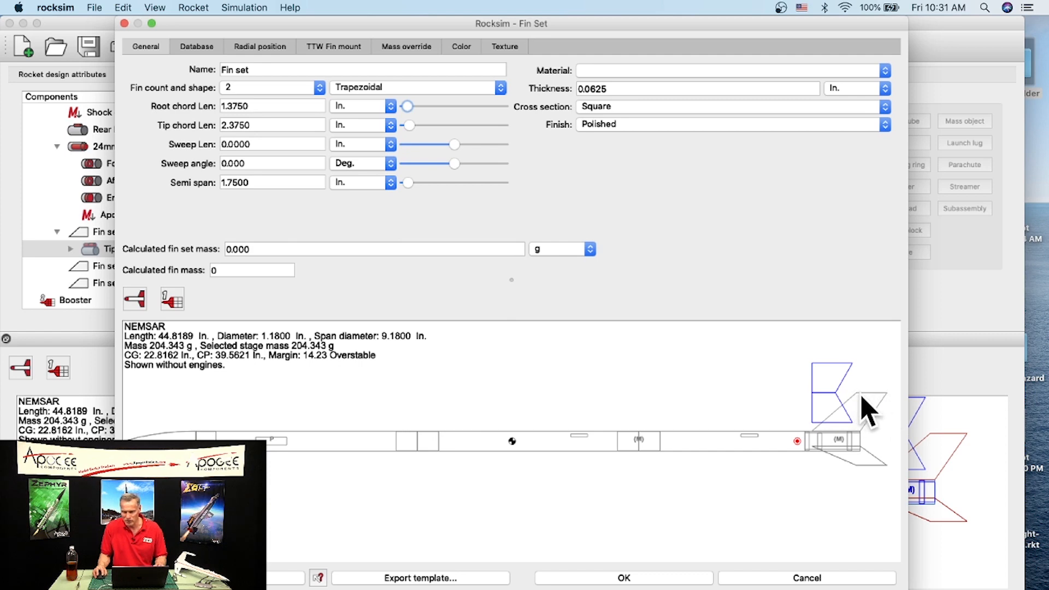
left_click(408, 107)
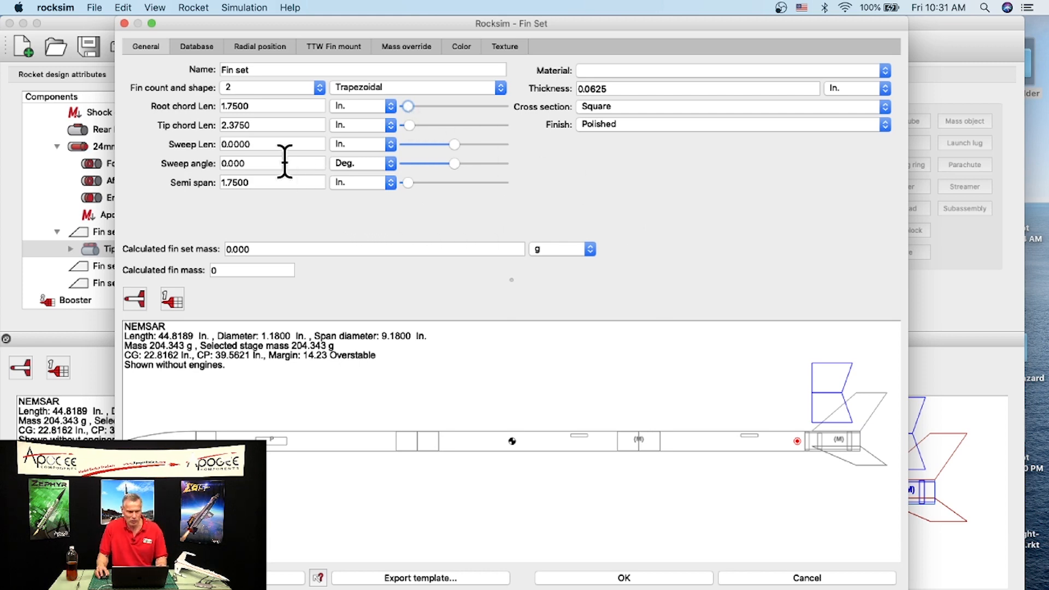
left_click_drag(253, 125, 216, 125)
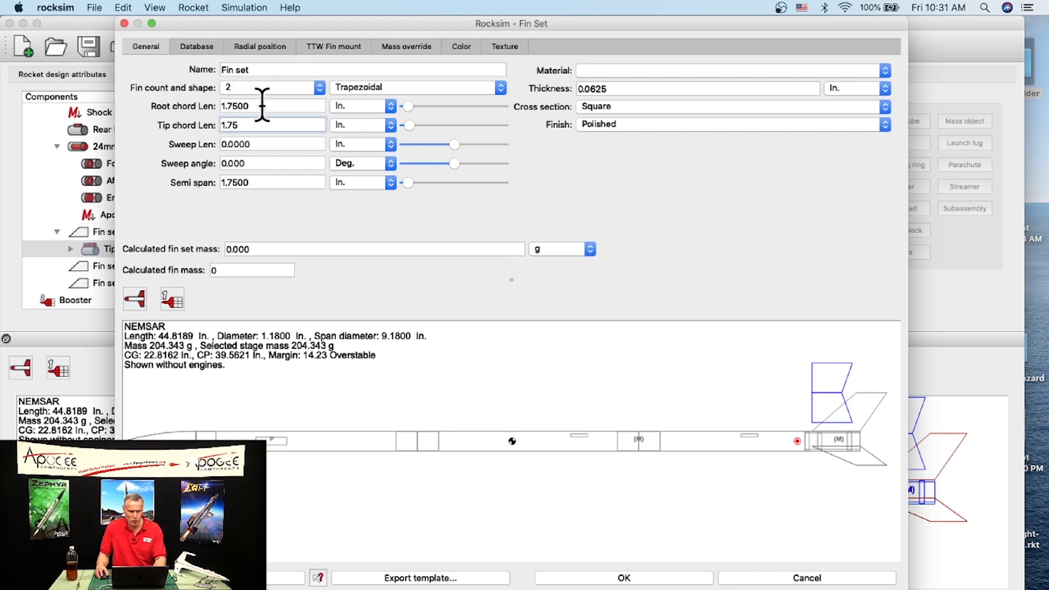
key("Tab")
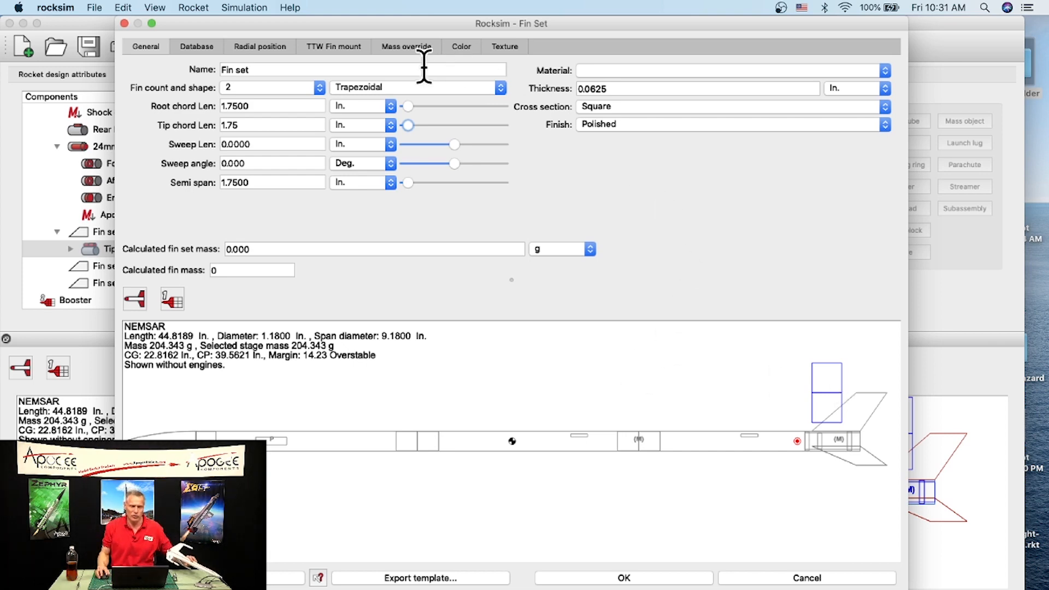
Rotate the tip fins to a radial angle of about 32 degrees and show the preview from the rocket's end
left_click(267, 50)
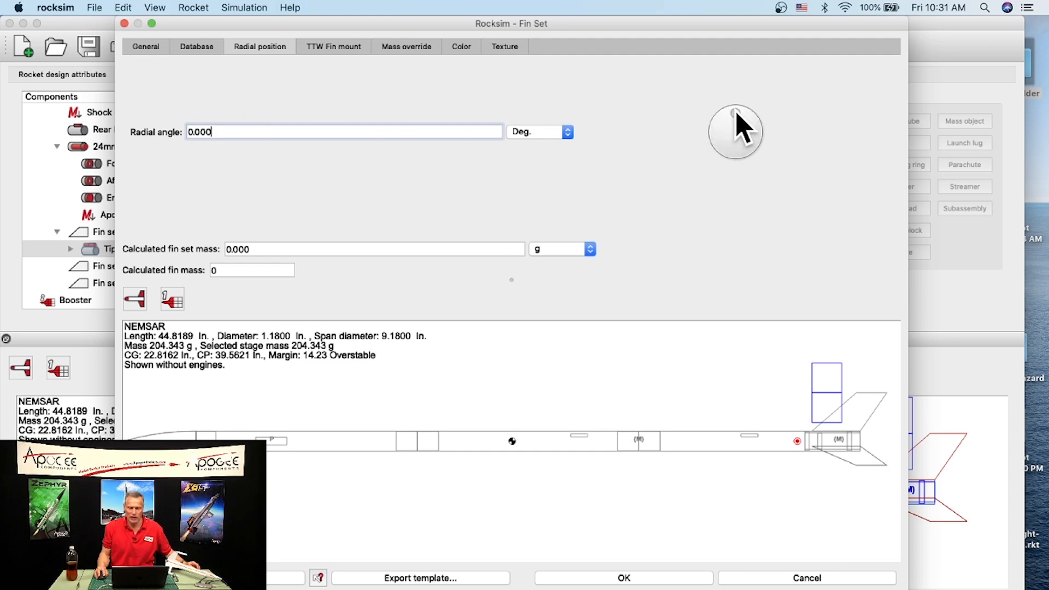
left_click_drag(736, 113, 766, 123)
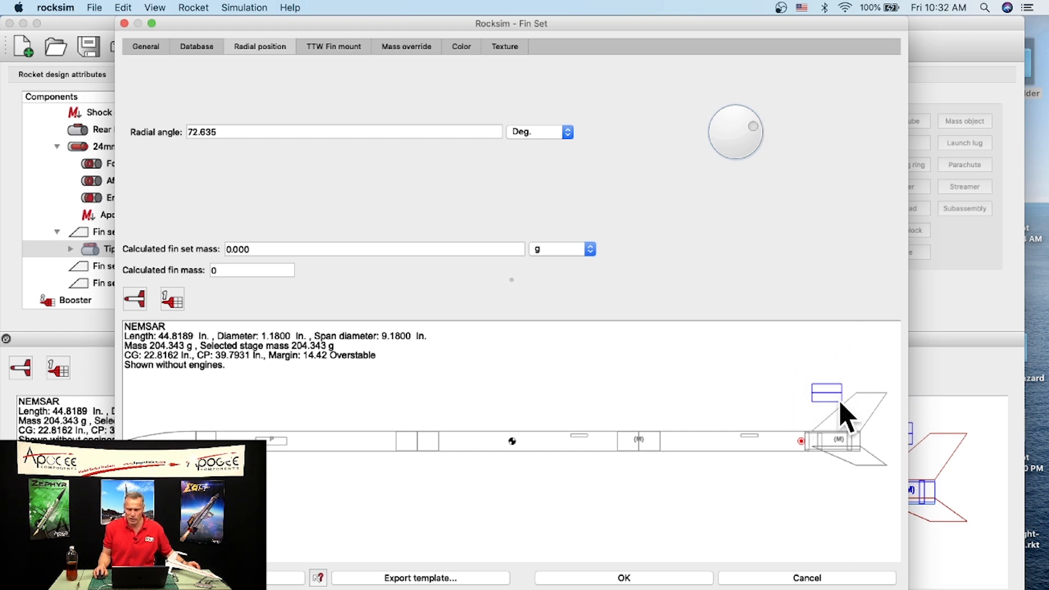
mouse_move(739, 147)
left_mouse_down()
mouse_move(749, 137)
mouse_move(735, 128)
left_mouse_up()
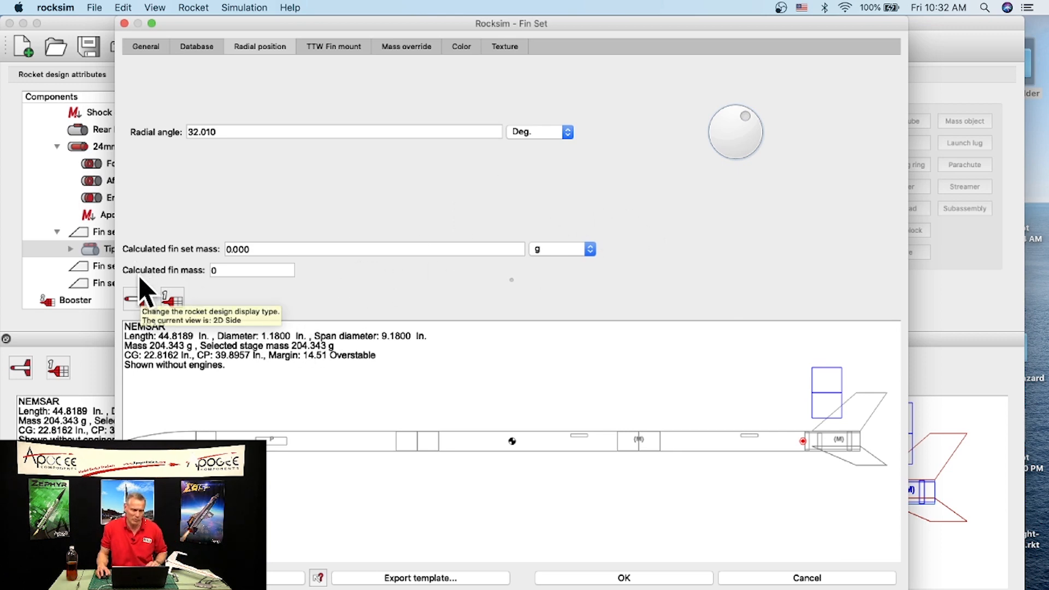
left_click(136, 309)
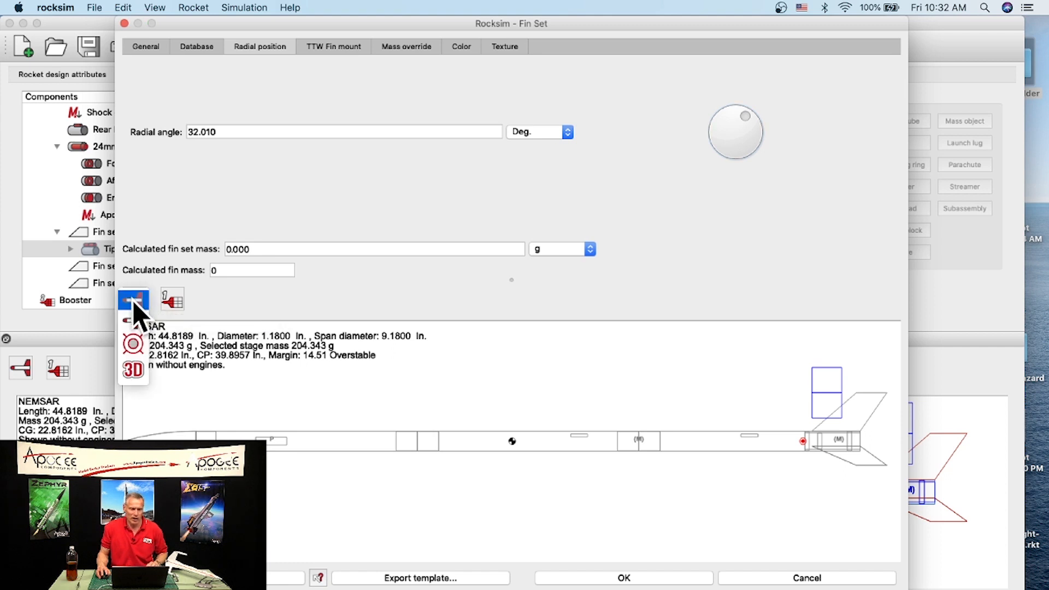
left_click(136, 348)
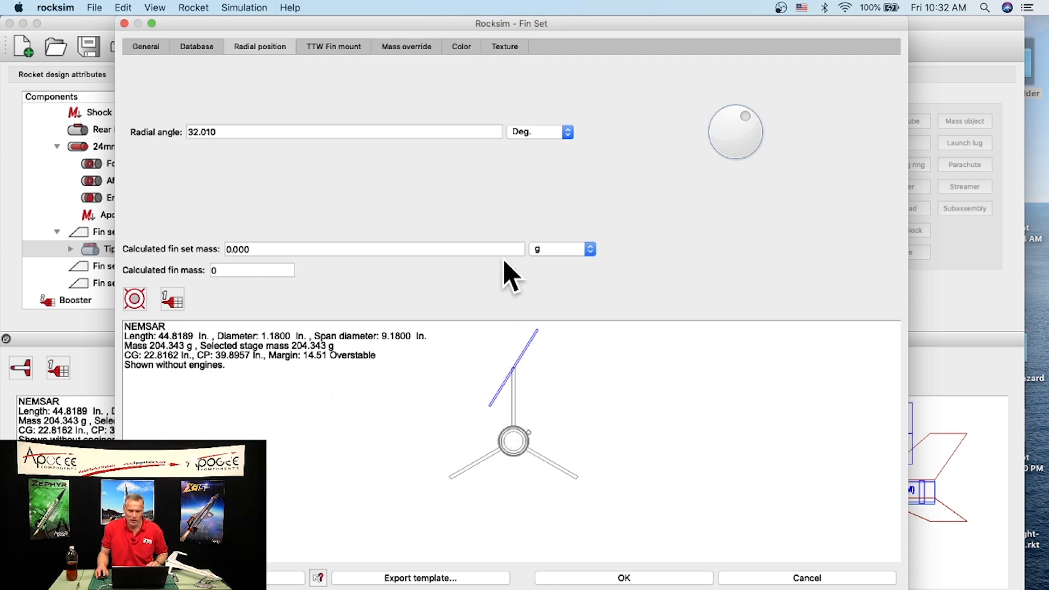
Set the tip fins' radial angle to 90 degrees and show the preview in the 2D side view
left_click_drag(748, 113, 753, 135)
left_click_drag(237, 133, 189, 133)
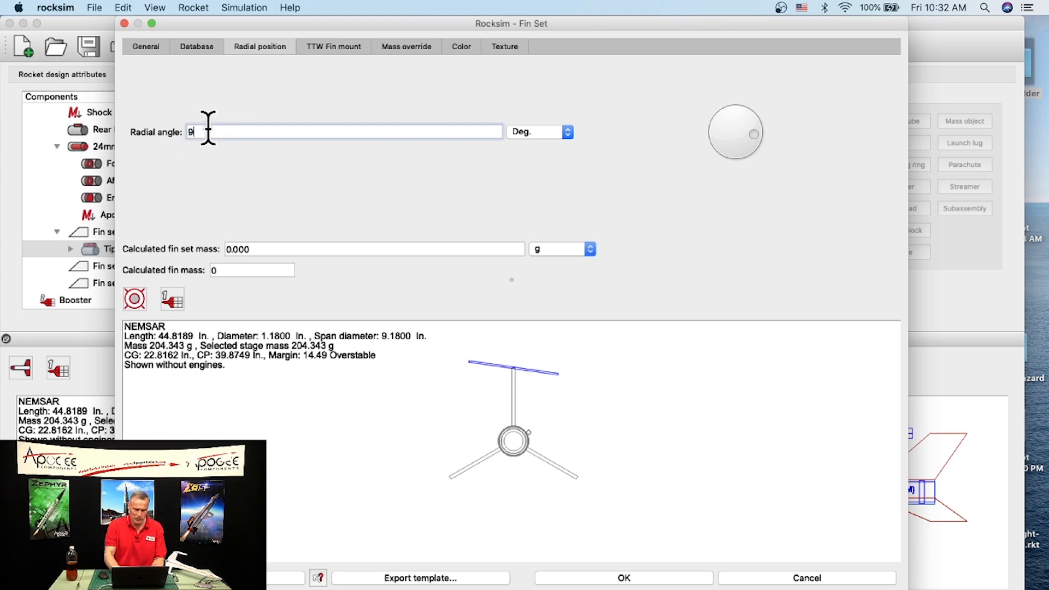
key("Tab")
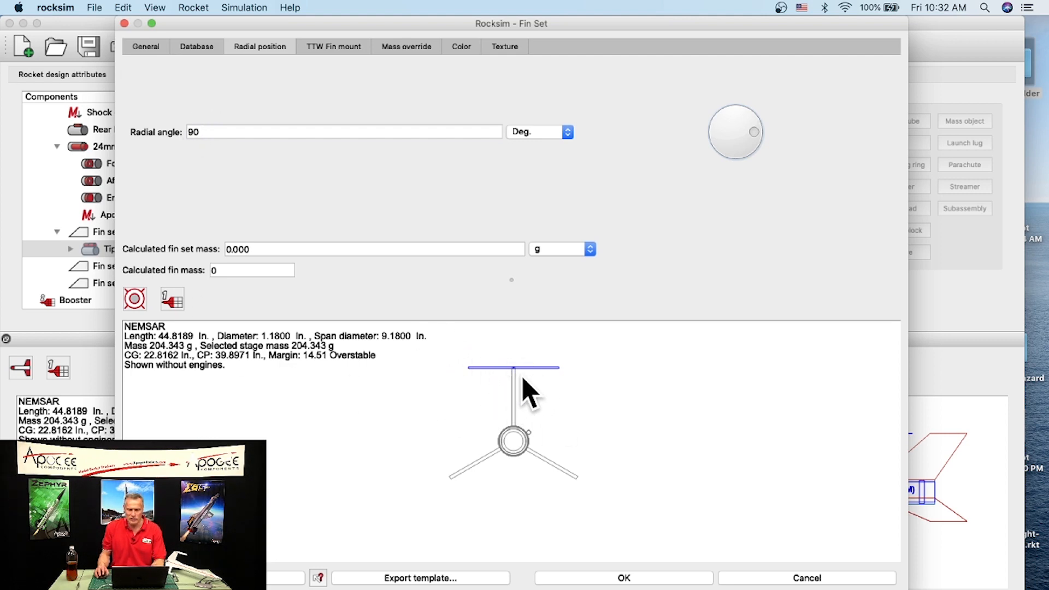
left_click(138, 300)
left_click(141, 277)
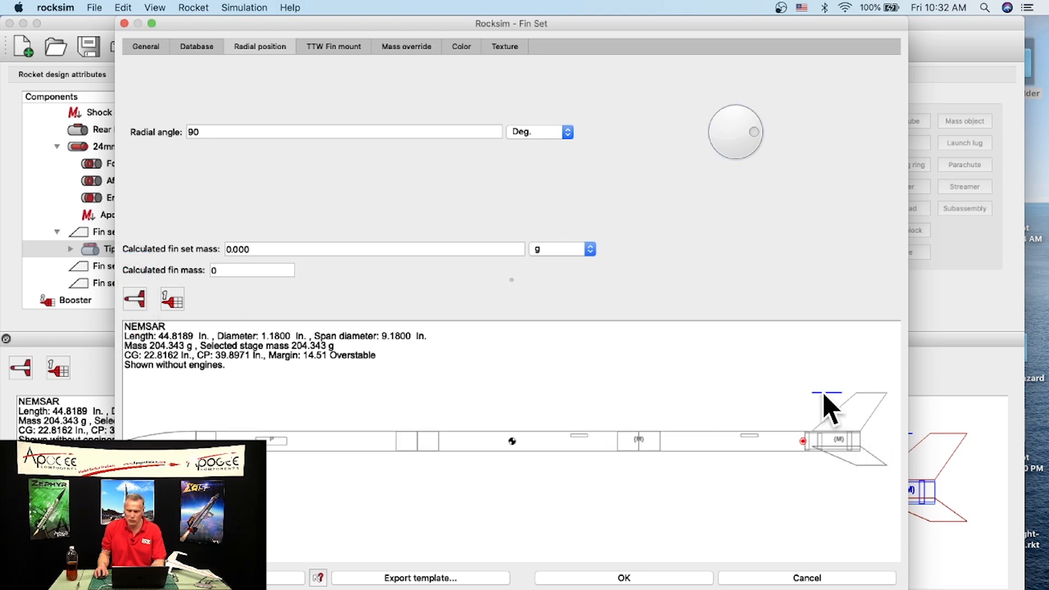
left_click_drag(821, 394, 855, 393)
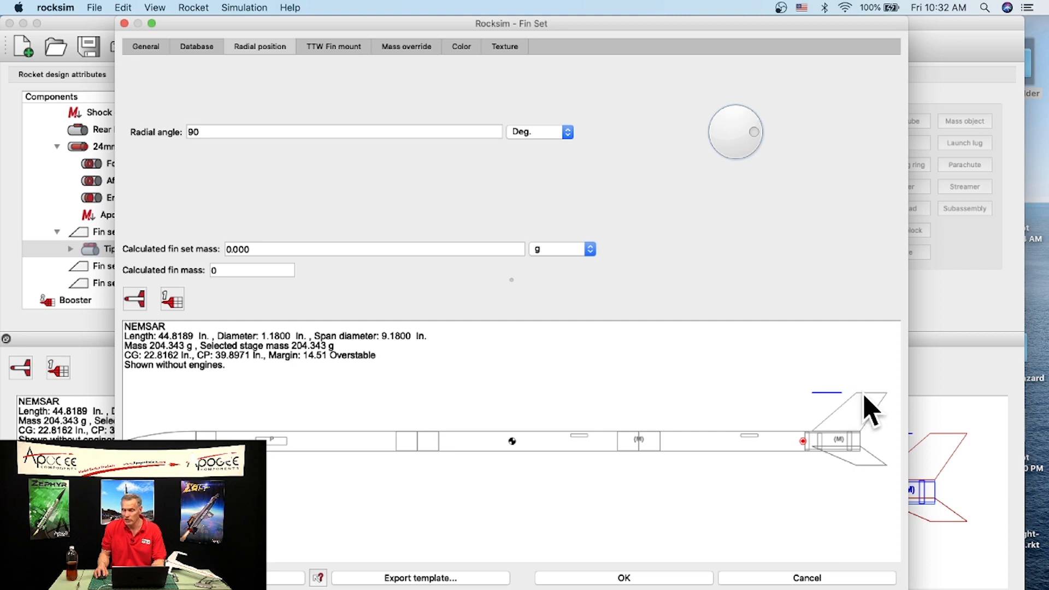
Examine the tip fins against the tail in an enlarged 2D top view, then restore the original zoom
left_click(141, 306)
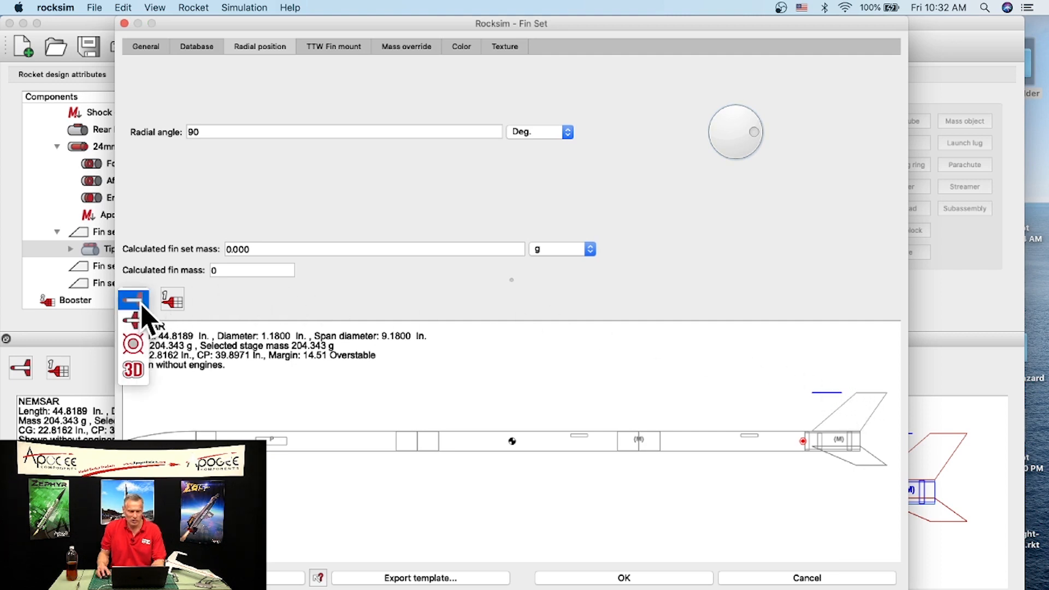
left_click(138, 322)
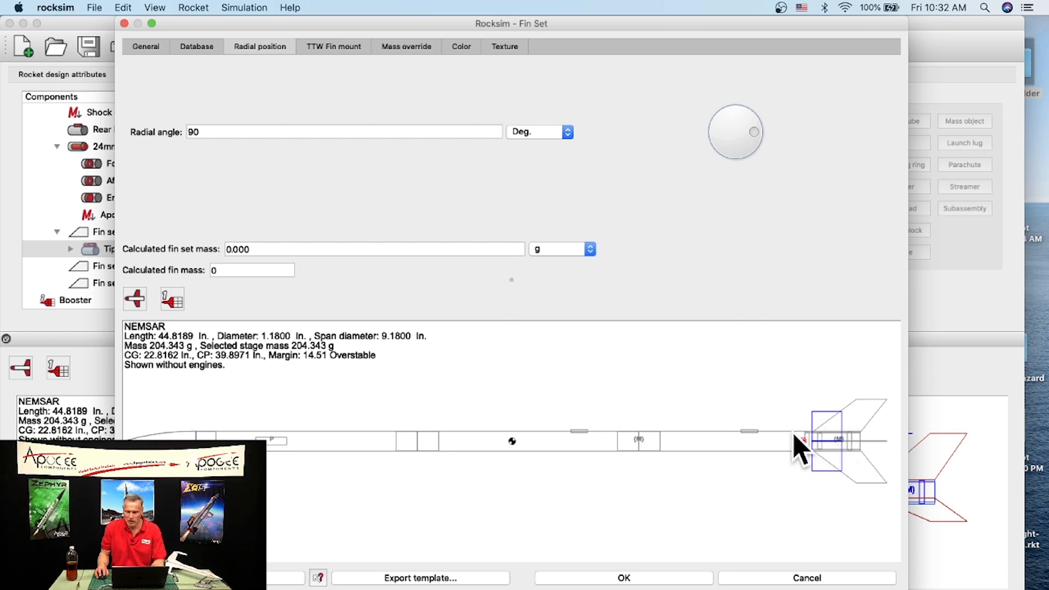
right_click(760, 440)
left_click(773, 447)
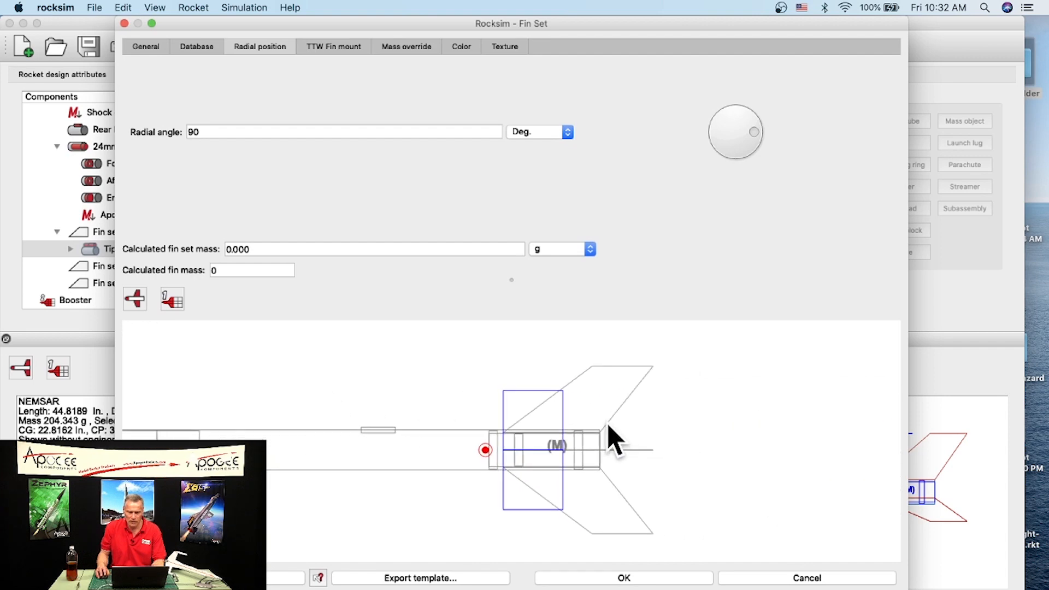
right_click(732, 374)
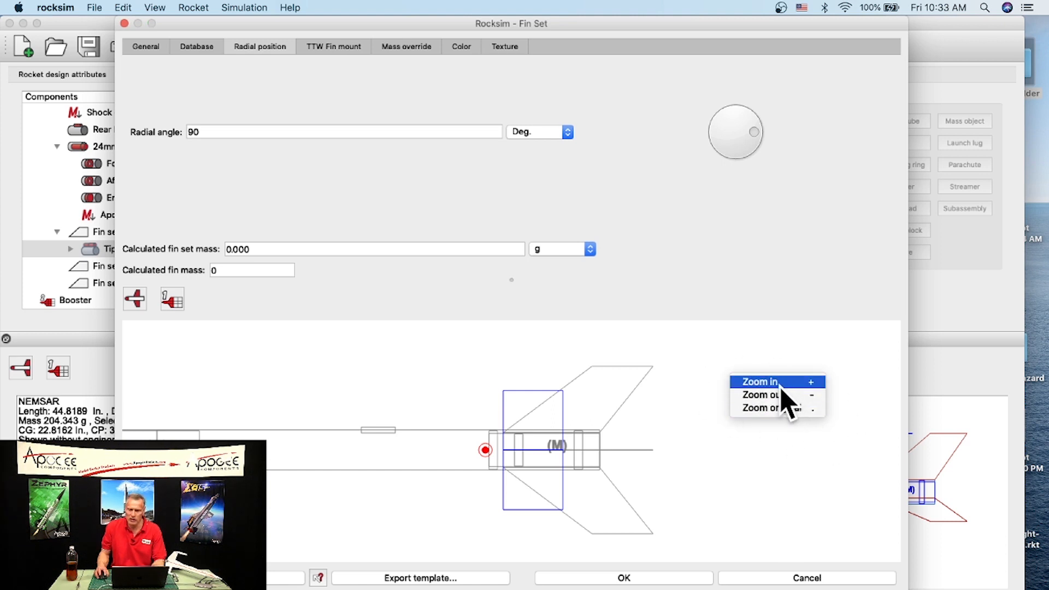
left_click(760, 382)
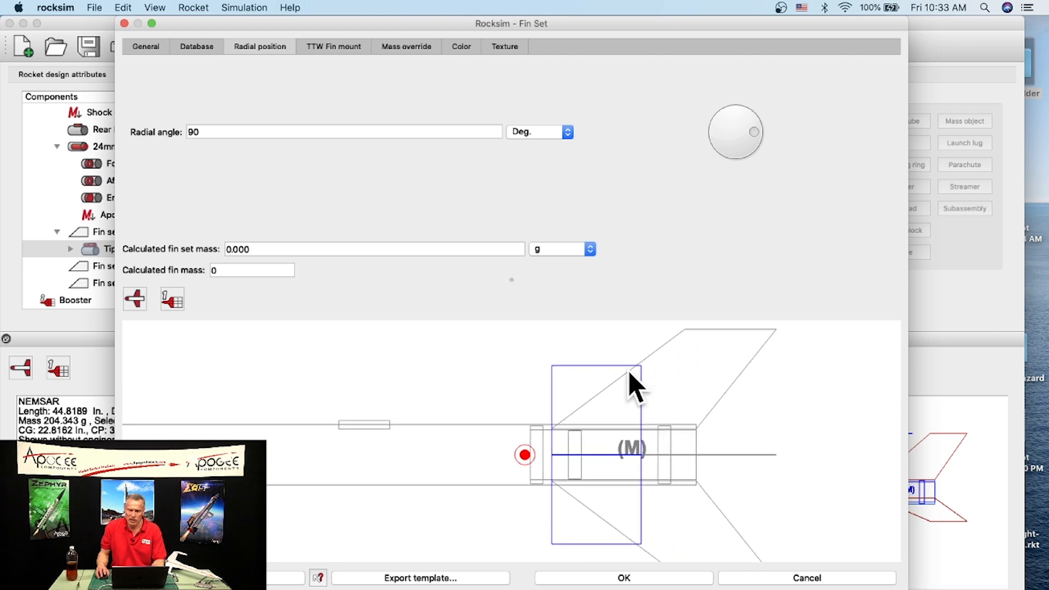
right_click(671, 382)
left_click(691, 390)
mouse_move(708, 417)
left_mouse_down()
mouse_move(403, 359)
mouse_move(487, 356)
mouse_move(485, 379)
mouse_move(465, 382)
mouse_move(473, 394)
left_mouse_up()
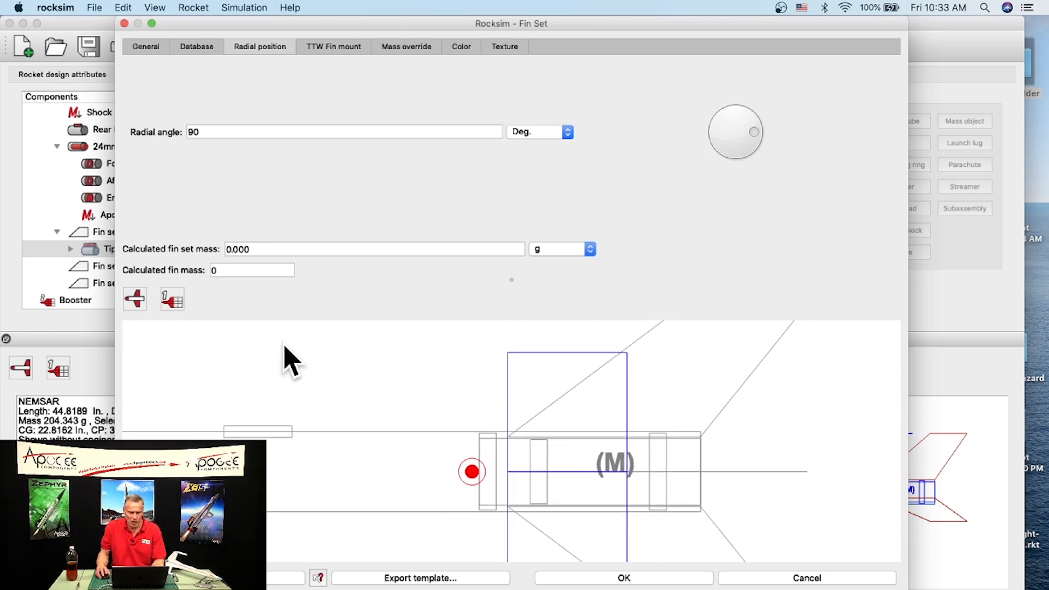
right_click(432, 367)
left_click(471, 401)
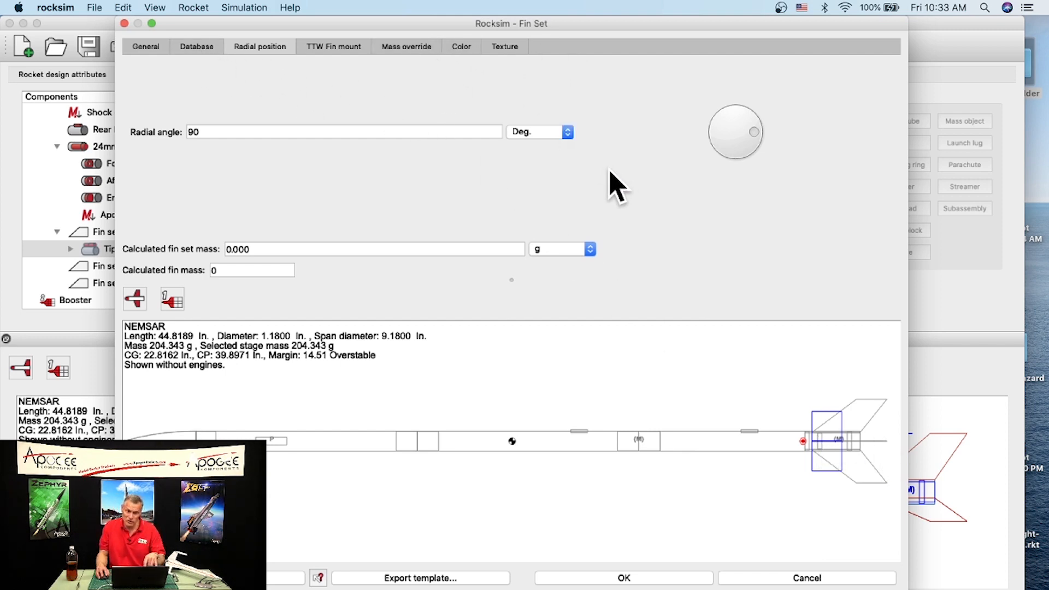
Set the tip fins' material to Balsa and their thickness to 0.125 in
left_click(149, 43)
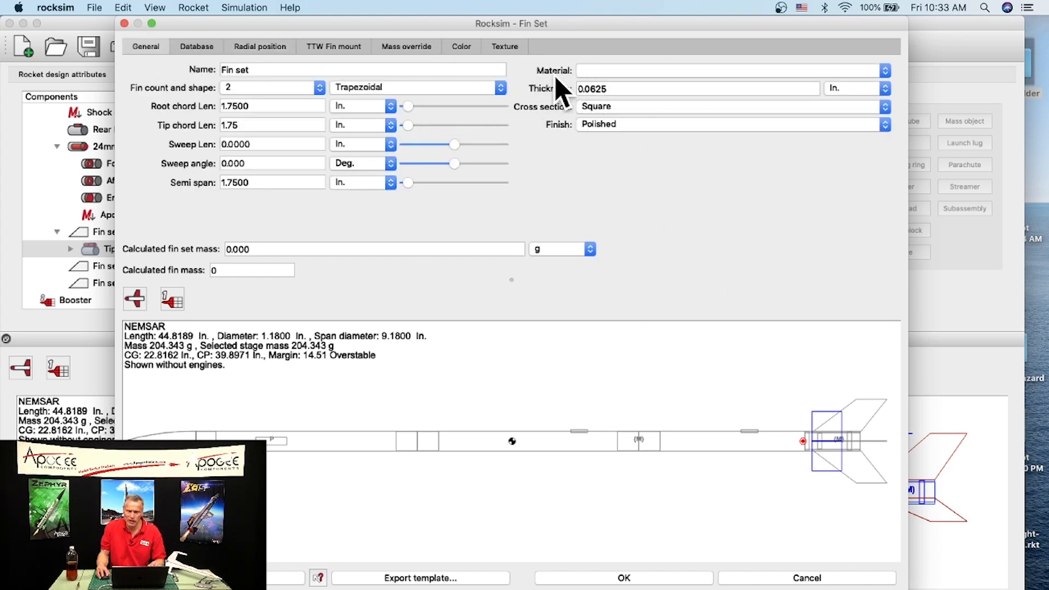
left_click(622, 72)
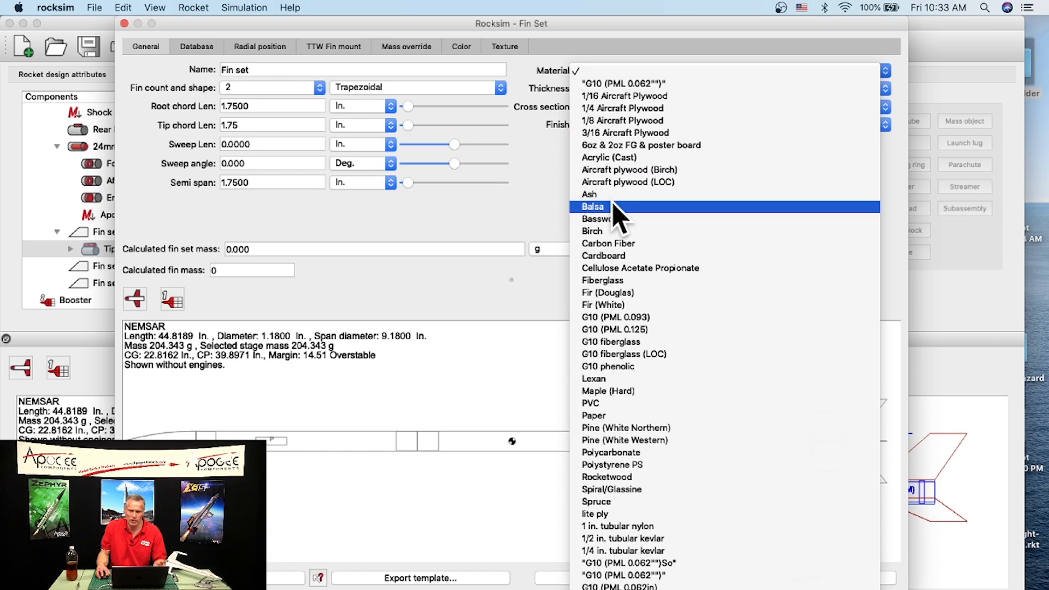
left_click(615, 207)
left_click(604, 88)
left_click_drag(587, 89, 577, 88)
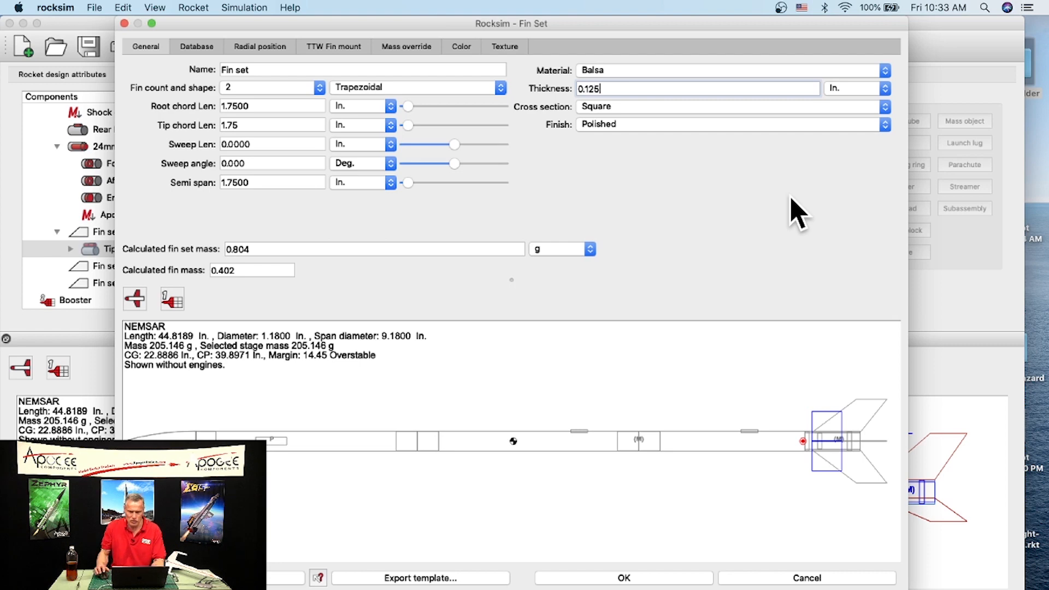
key("Tab")
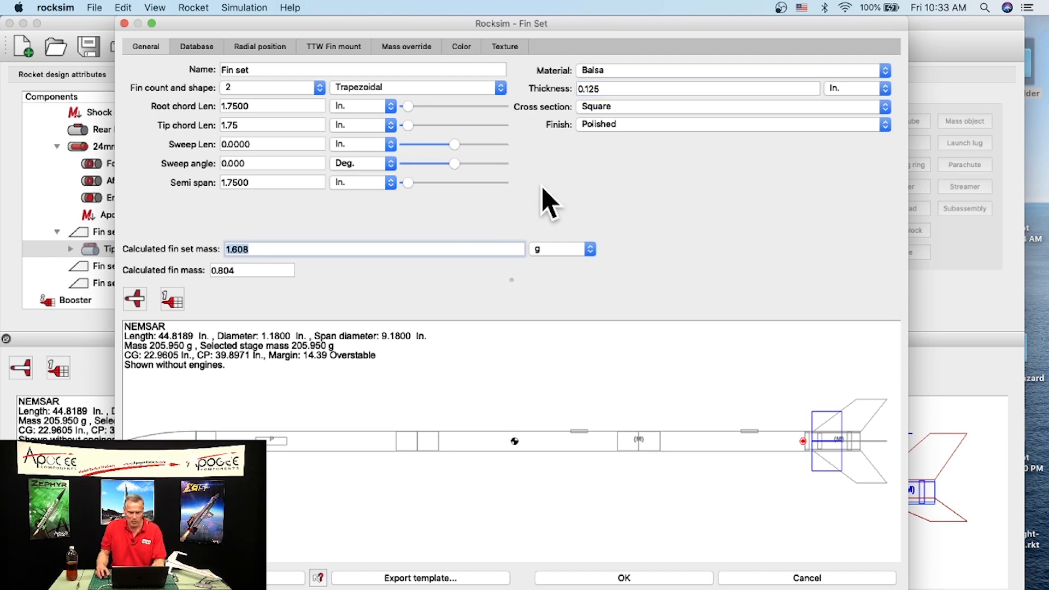
Set the tip fins' 2D color and 3D diffuse color to red (#ff0000) and accept the fin set
left_click(470, 50)
left_click(195, 74)
left_click(342, 225)
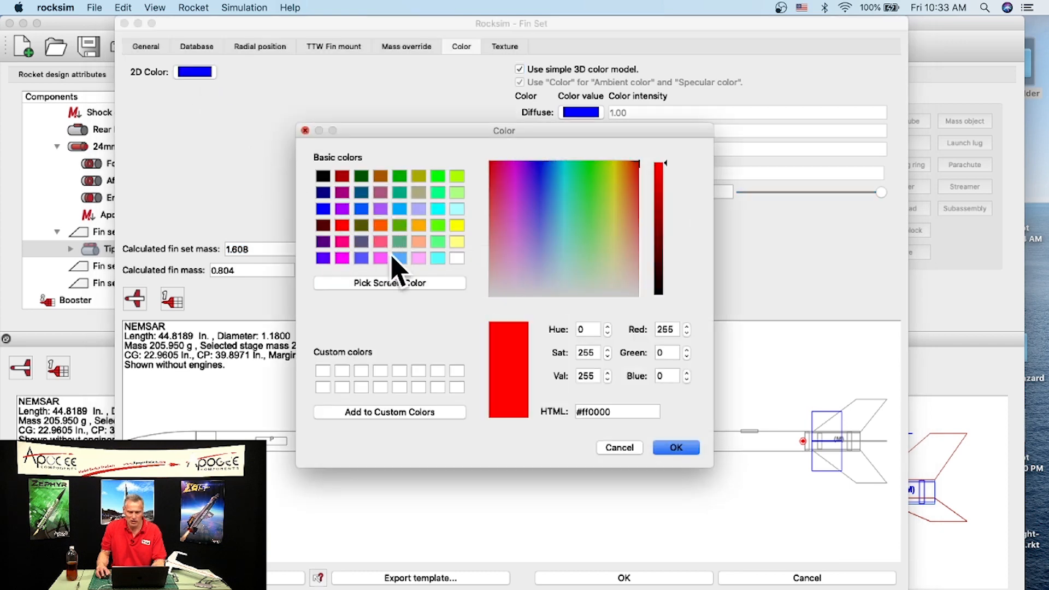
left_click(678, 448)
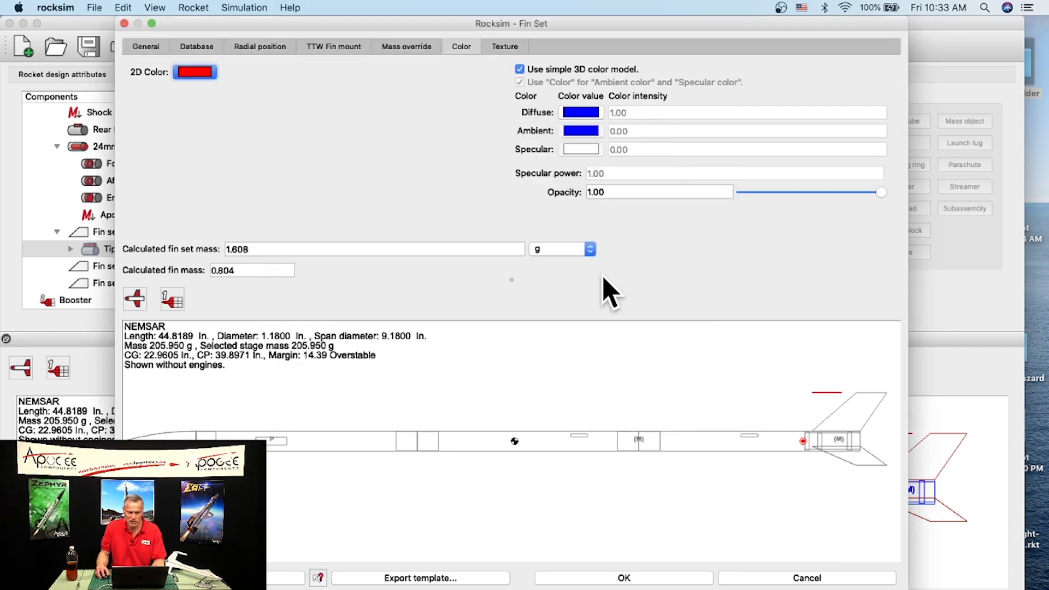
left_click(594, 116)
left_click(342, 225)
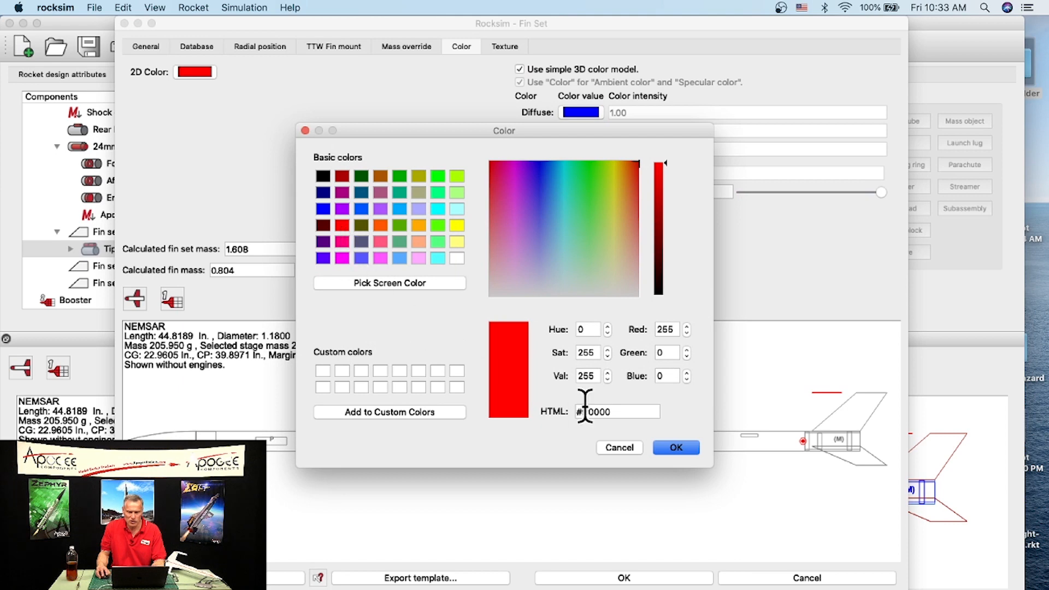
left_click(677, 448)
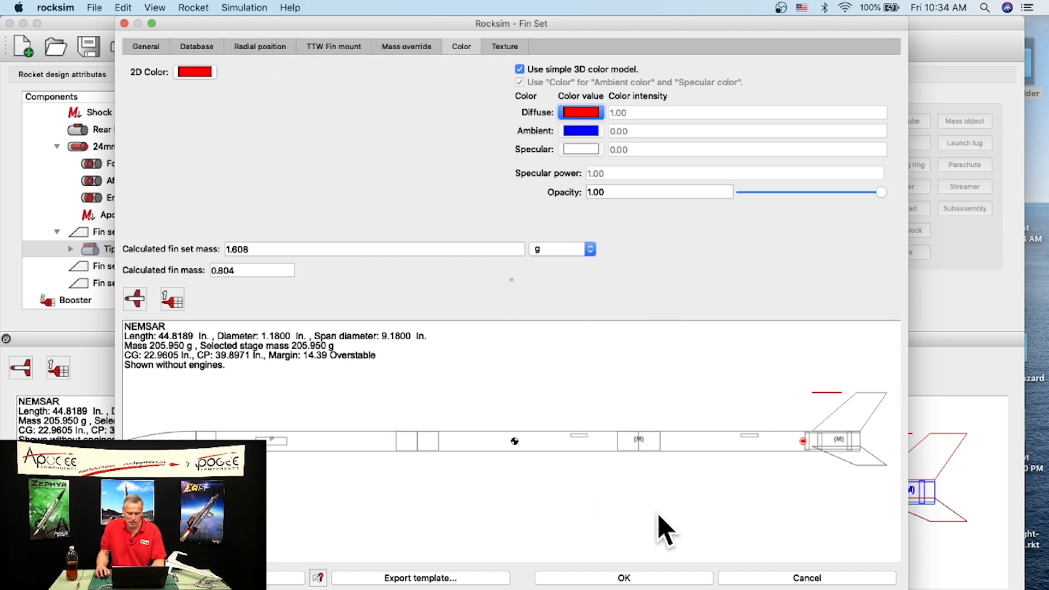
left_click(633, 578)
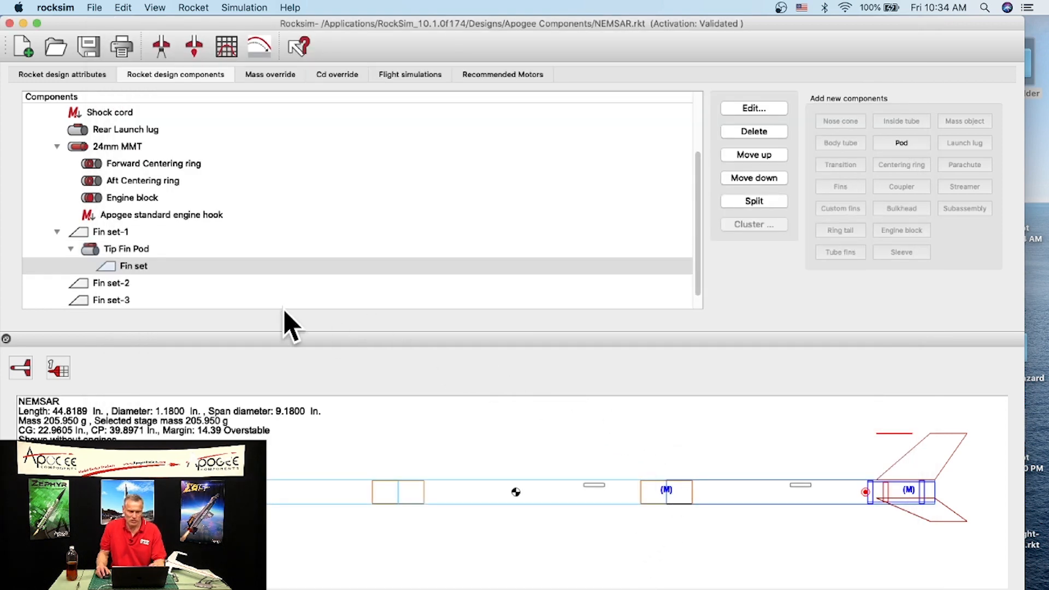
Rename the fin set under the Tip Fin Pod as "Tip Fin set"
double_click(132, 272)
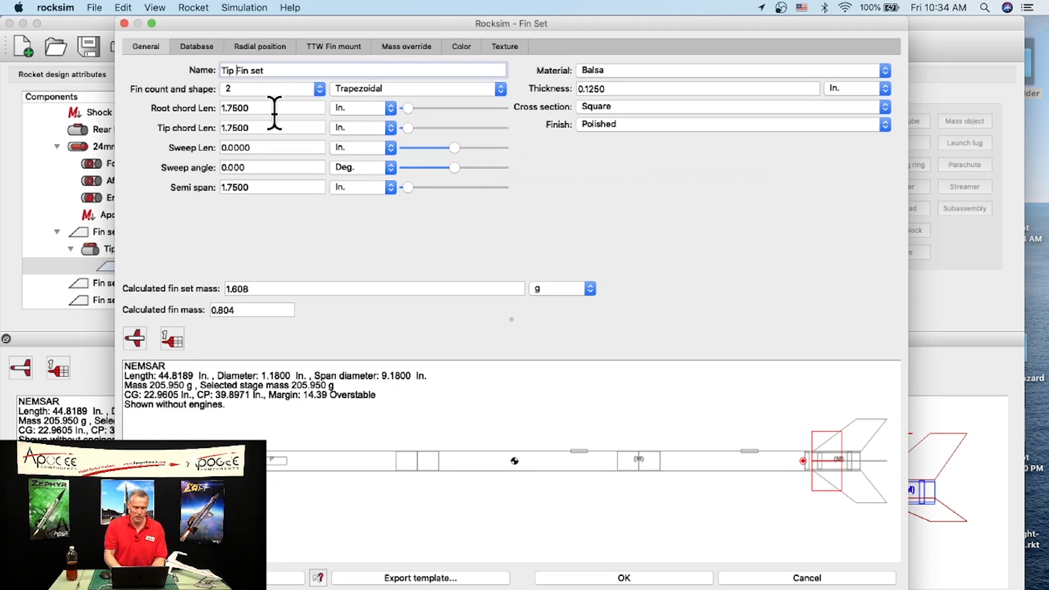
left_click(645, 578)
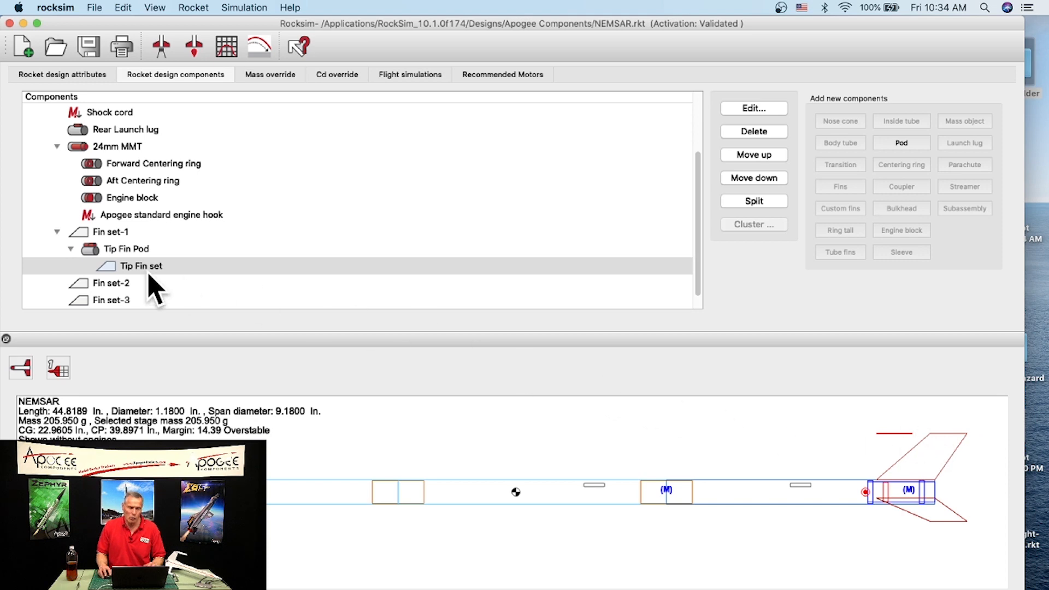
Move the Tip Fin Pod back to 2.67 in. from the front of the owning part, checking the tail in the preview
double_click(117, 250)
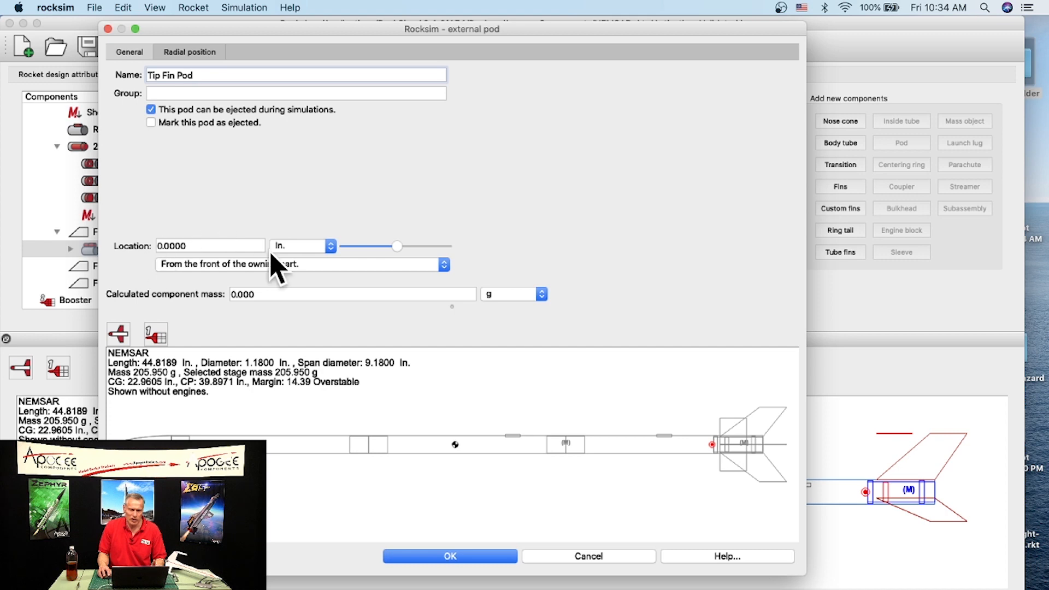
left_click(399, 248)
left_click_drag(399, 249, 444, 253)
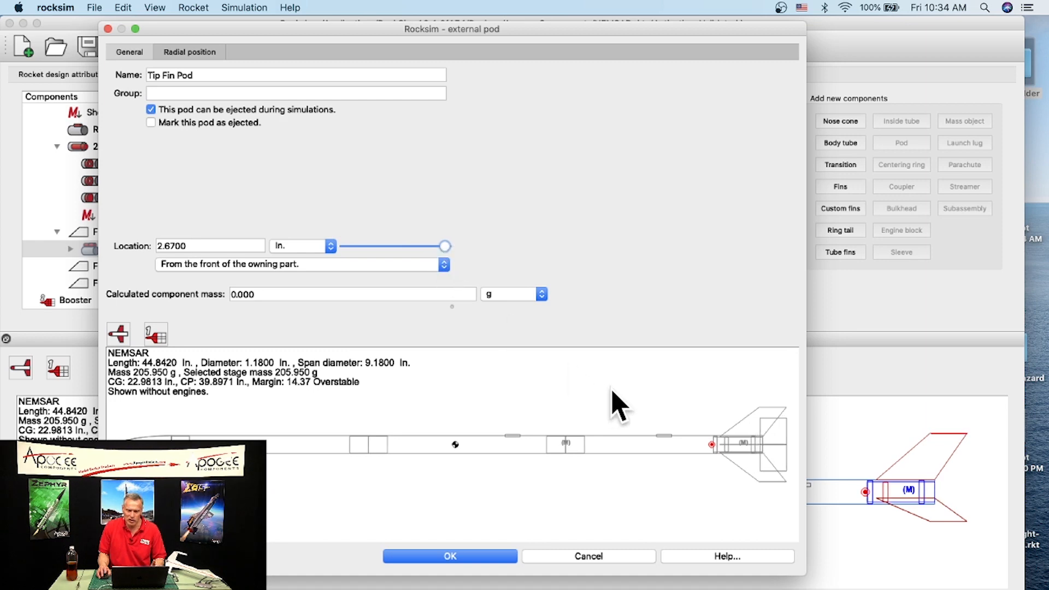
right_click(656, 401)
left_click(670, 402)
scroll(691, 438, "right", 10)
scroll(691, 437, "down", 3)
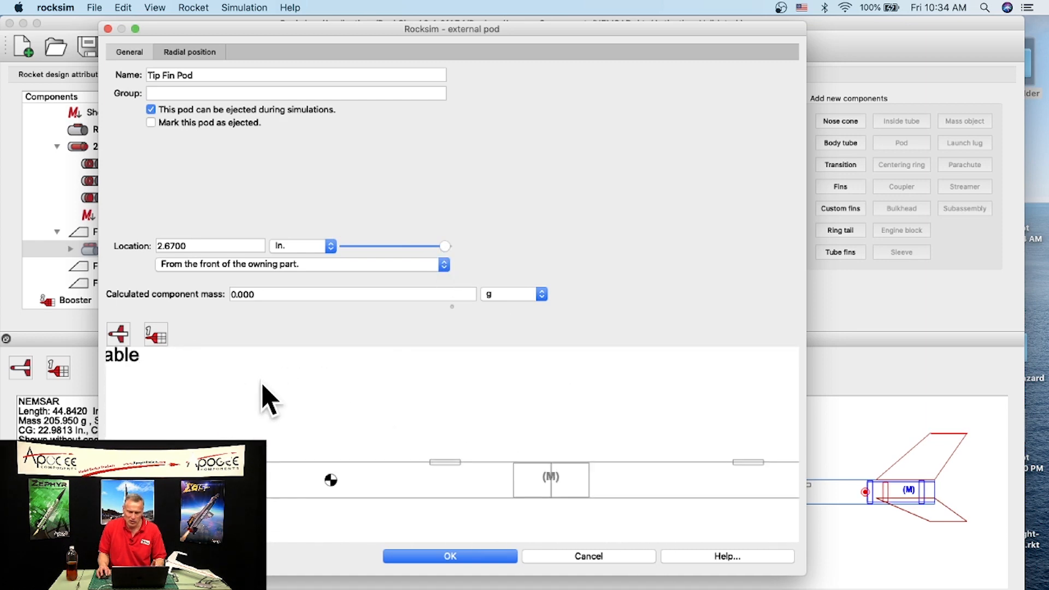
scroll(610, 478, "up", 2)
scroll(611, 478, "right", 1)
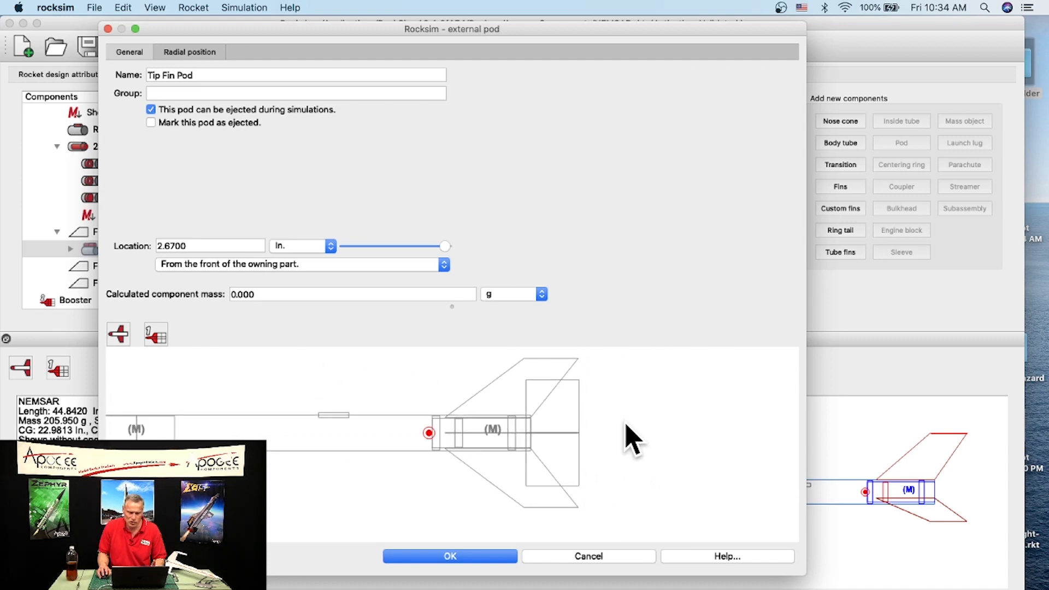
Examine the pod's alignment with the main fin's tip edge in an enlarged 2D side view
left_click(118, 336)
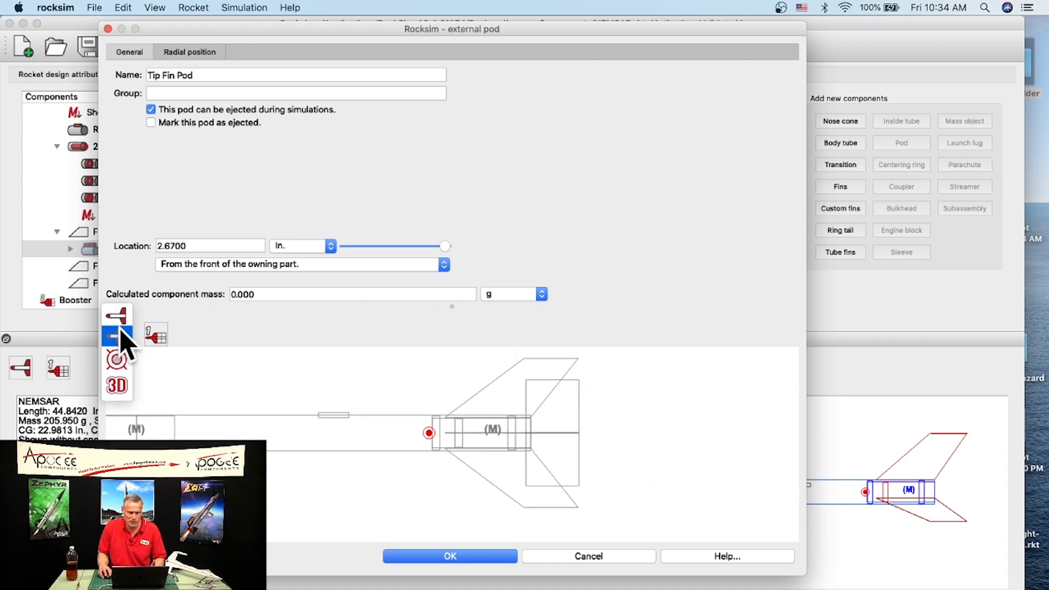
left_click(131, 331)
scroll(599, 440, "up", 4)
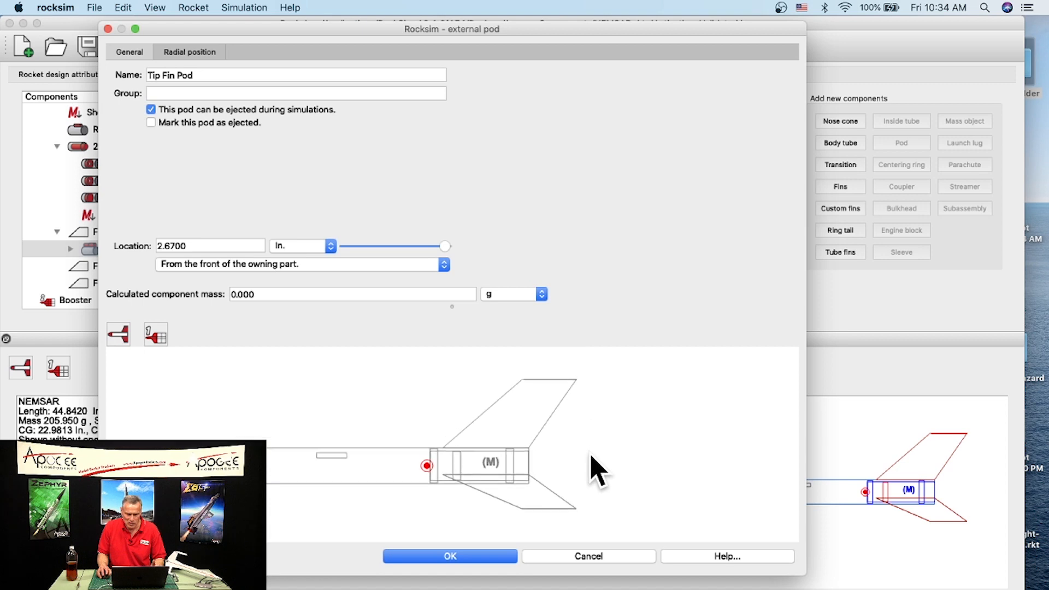
right_click(550, 391)
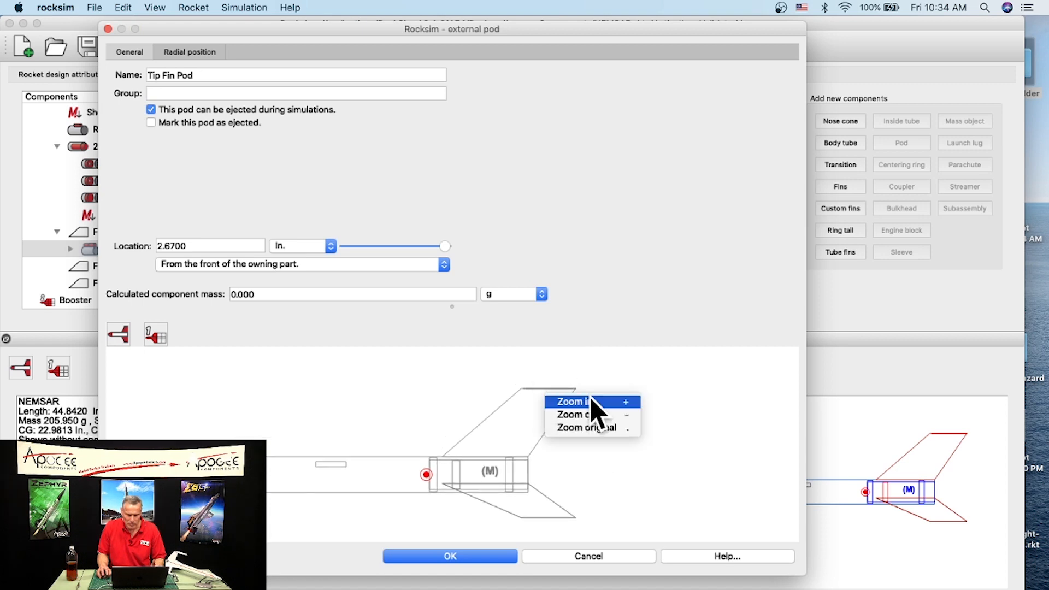
left_click(600, 403)
left_click_drag(655, 432, 445, 433)
right_click(569, 421)
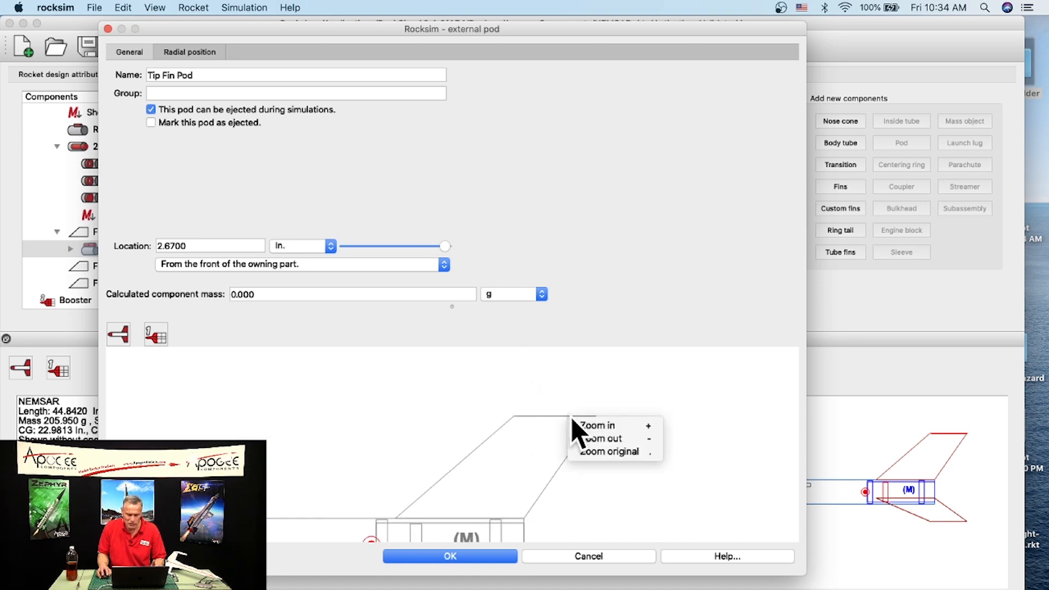
left_click(581, 425)
mouse_move(671, 432)
left_mouse_down()
mouse_move(520, 429)
mouse_move(520, 415)
left_mouse_up()
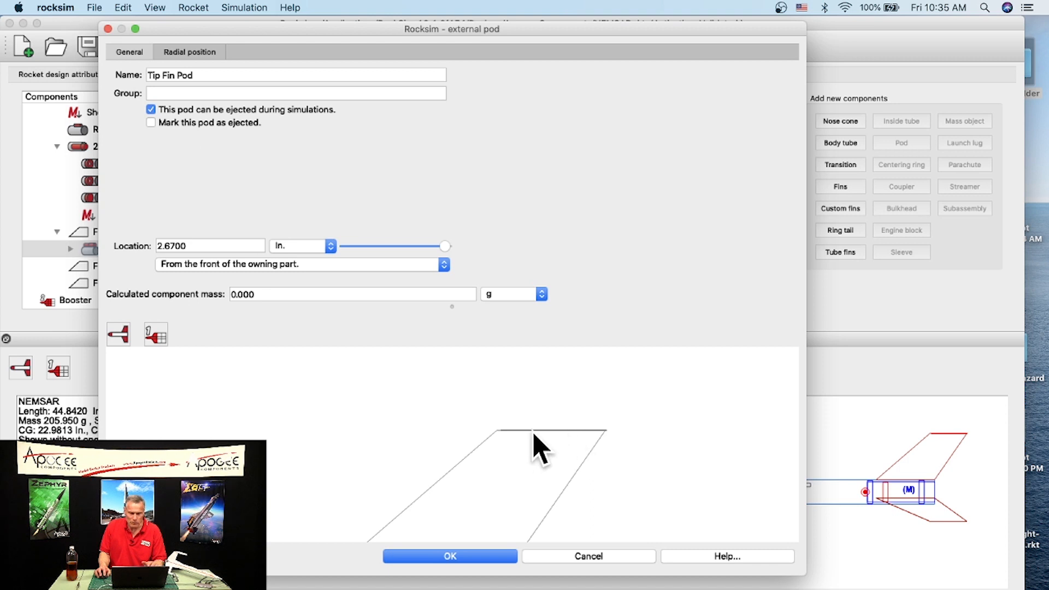
Show the rocket in the 3D preview and inspect the tip fins on the main fin up close
left_click(121, 334)
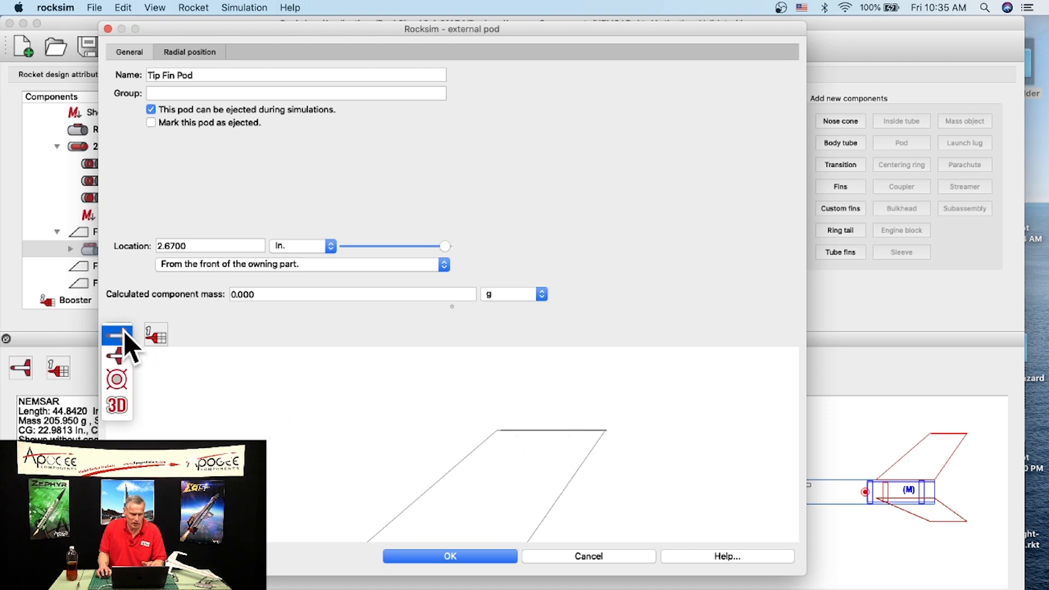
left_click(116, 405)
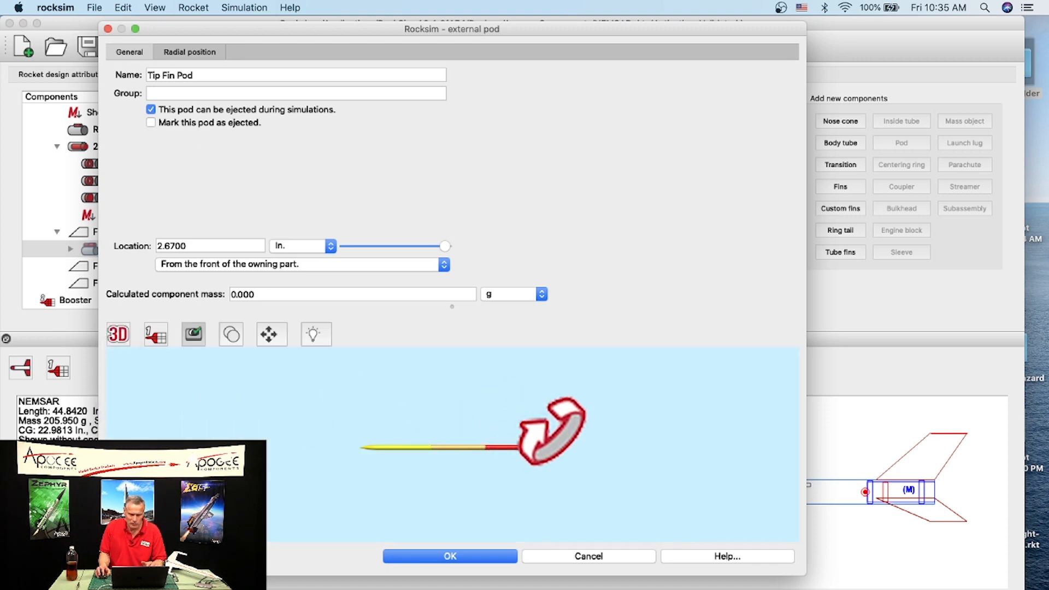
left_click_drag(632, 434, 612, 445)
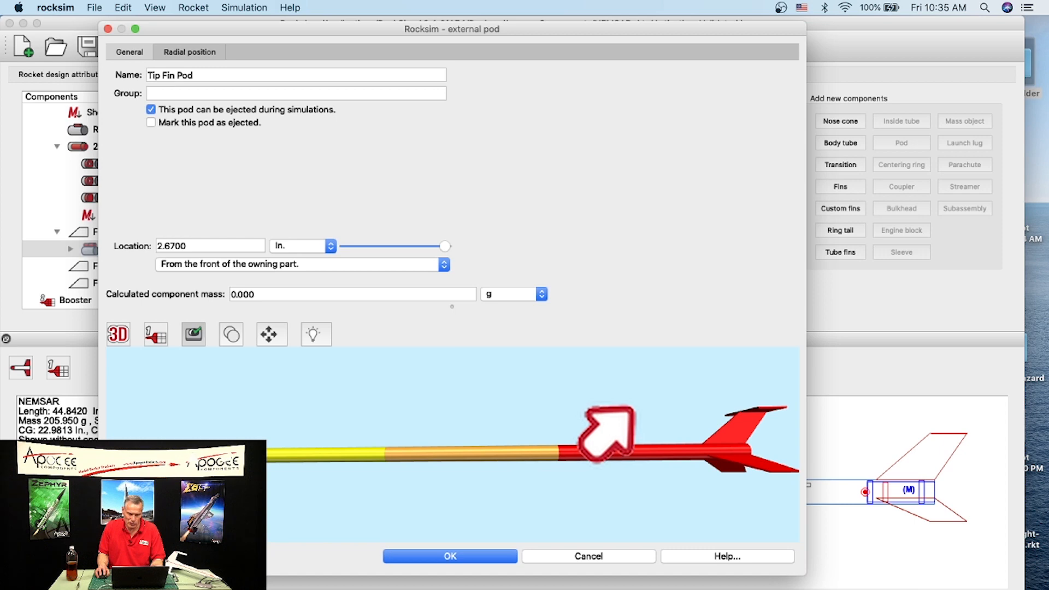
left_click_drag(604, 429, 598, 470)
scroll(569, 438, "up", 3)
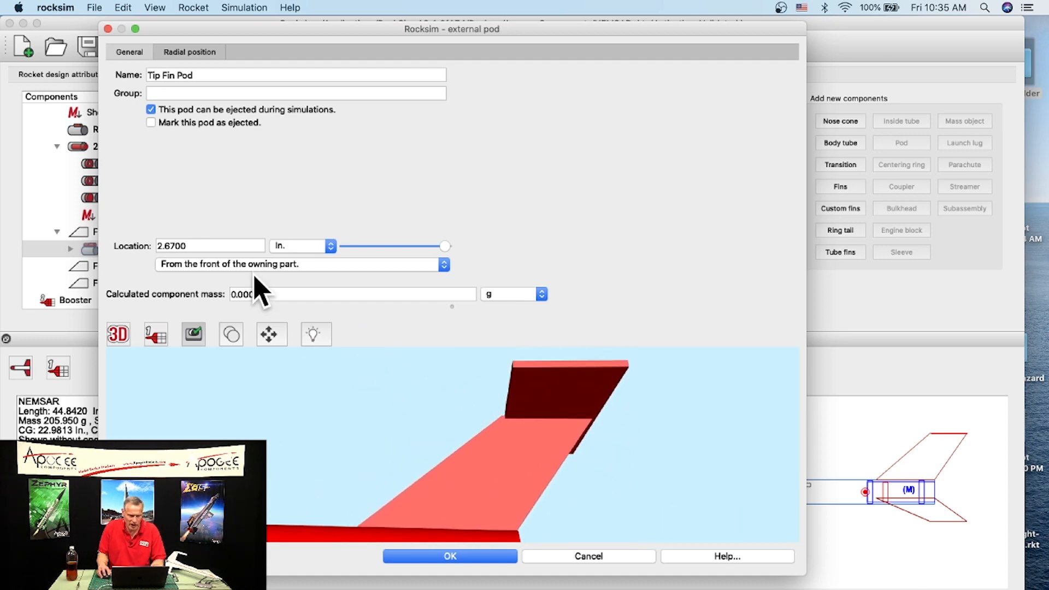
Set the Tip Fin Pod's location to 2.57 in. from the front of the owning part, check the fit in 3D, and accept it
left_click_drag(446, 247, 448, 249)
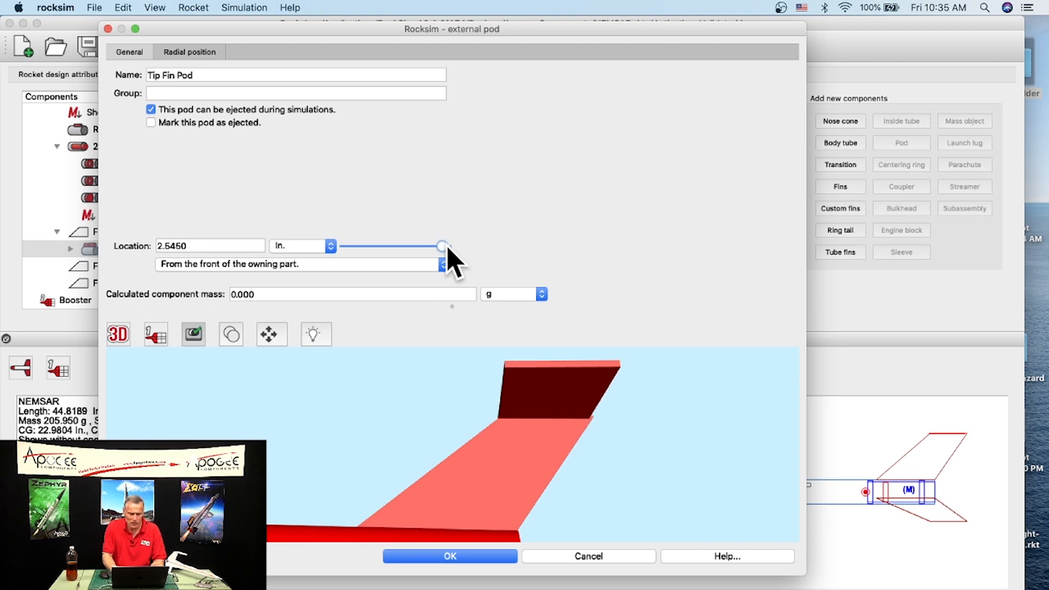
left_click(186, 246)
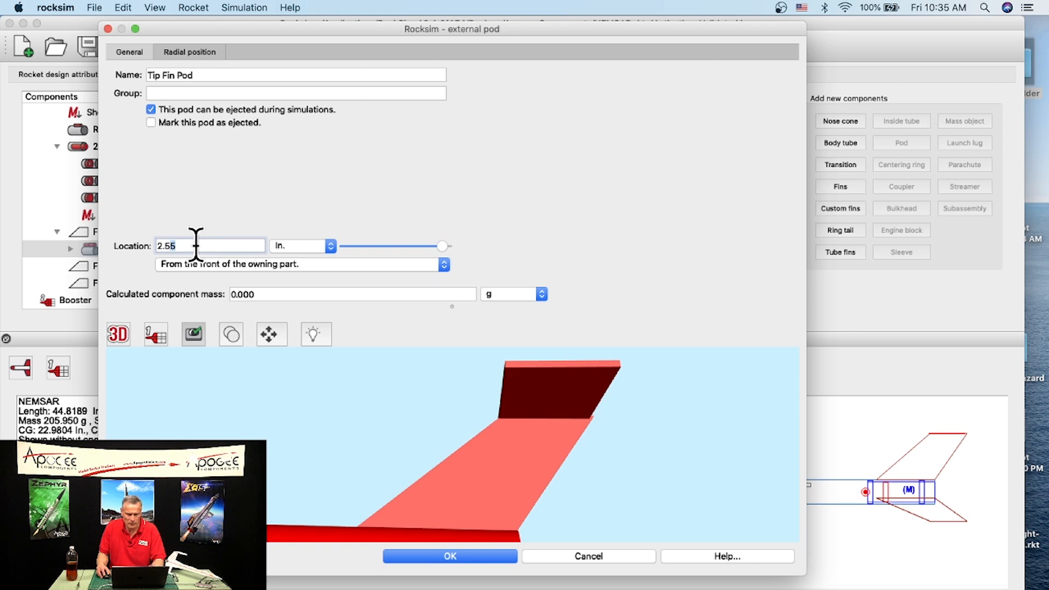
key("Tab")
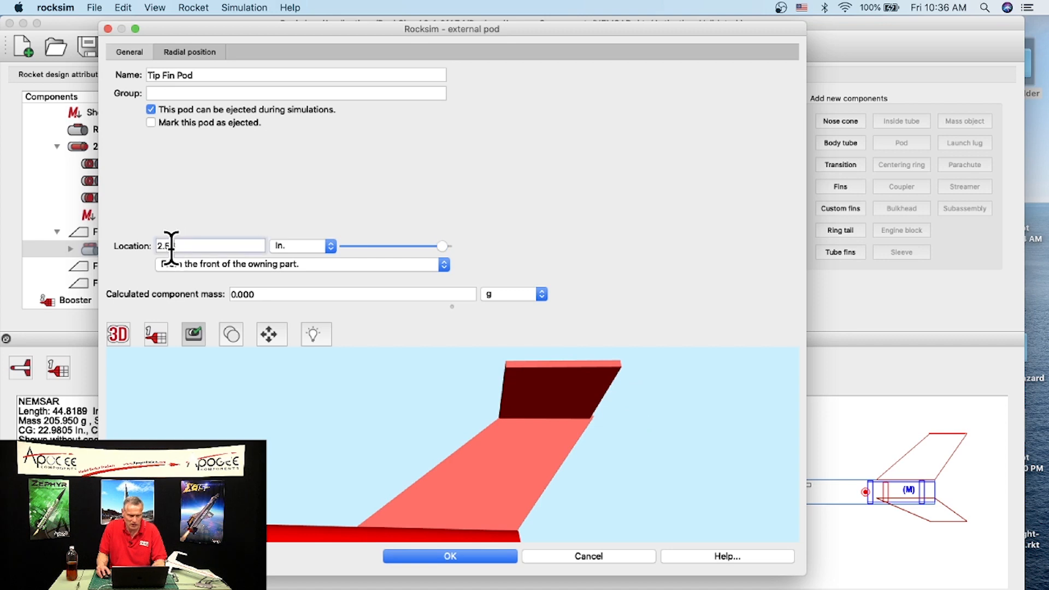
type("7")
key("Tab")
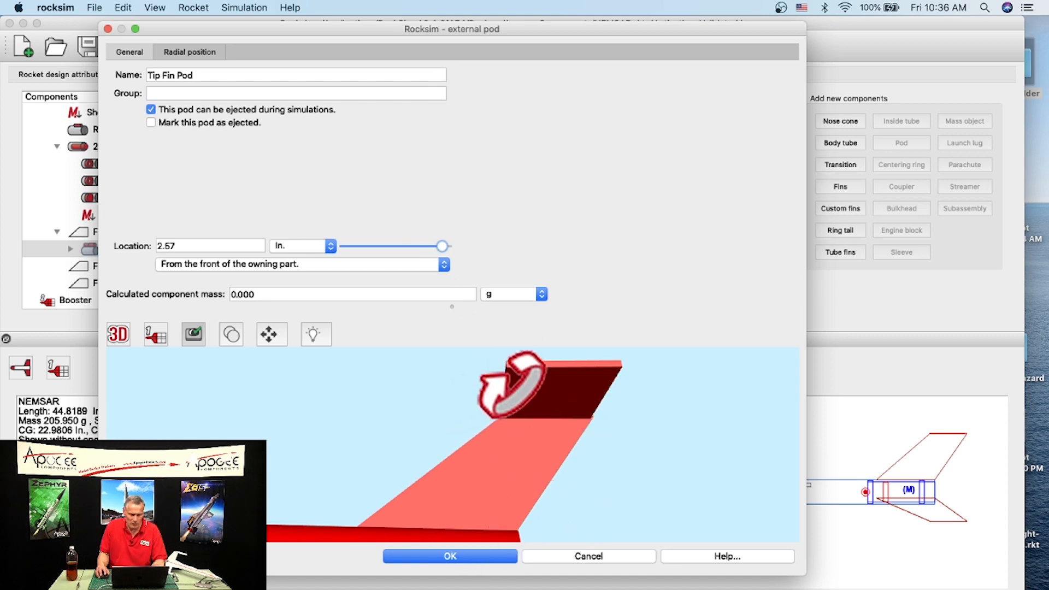
scroll(502, 432, "up", 2)
scroll(502, 432, "down", 5)
left_click_drag(502, 432, 377, 461)
left_click(450, 556)
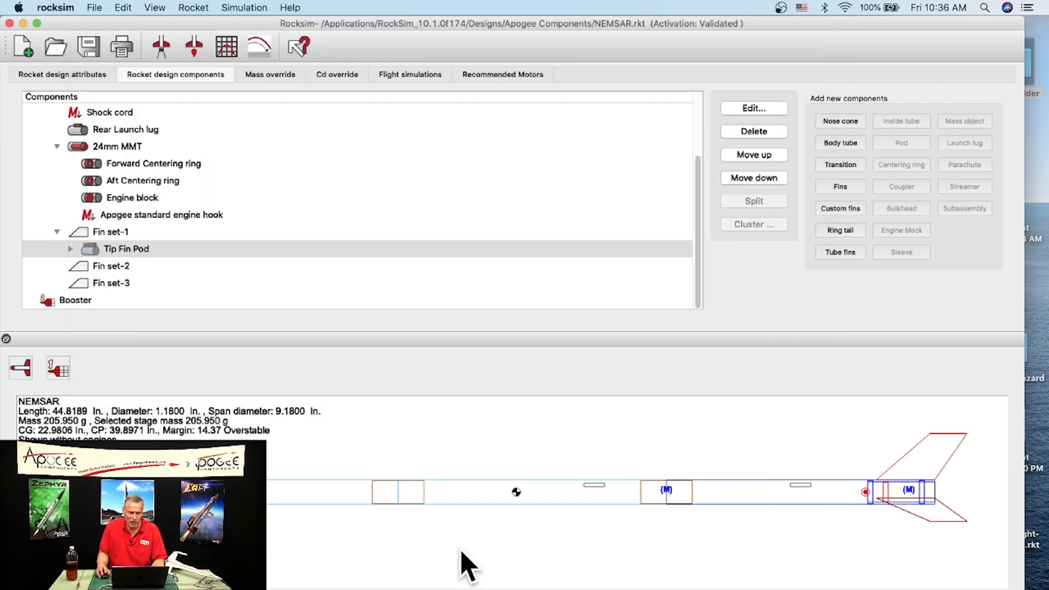
Sweep the Tip Fin set under the Tip Fin Pod back to an angle of 35.25 degrees and accept the change
left_click(70, 248)
double_click(136, 267)
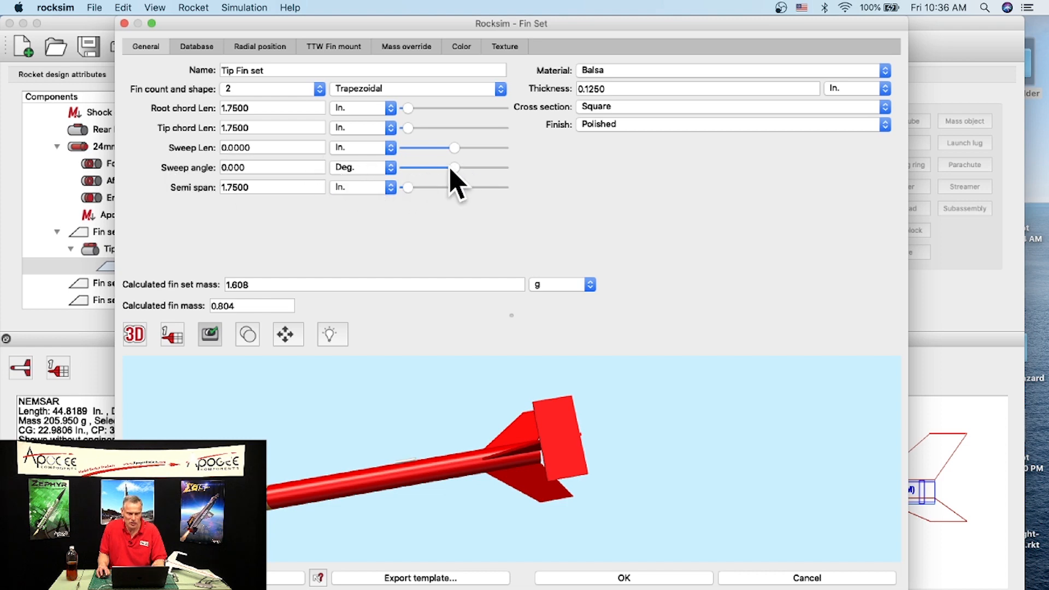
left_click_drag(457, 168, 474, 168)
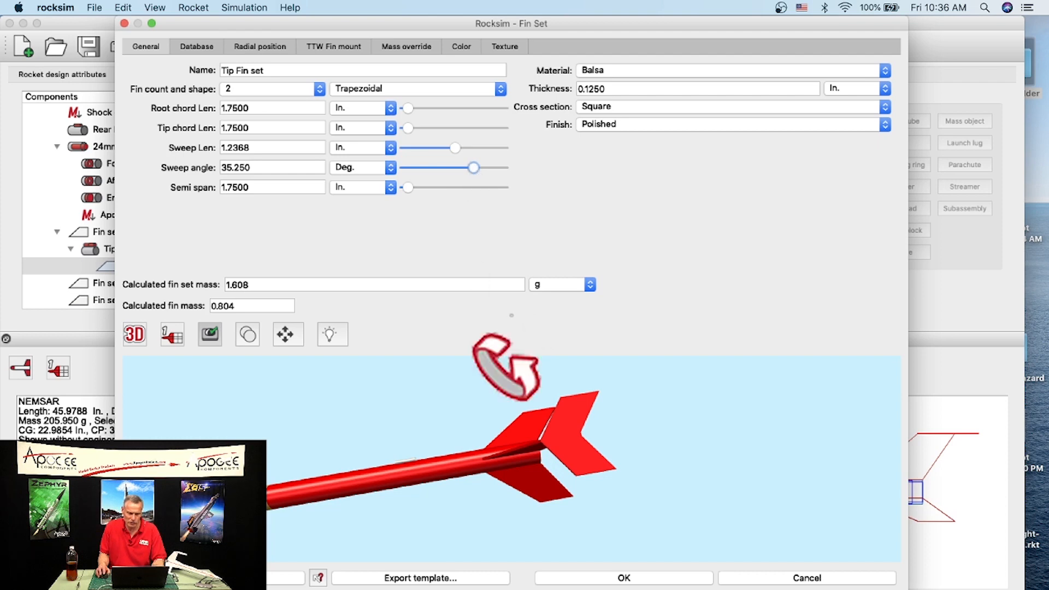
left_click_drag(414, 441, 527, 484)
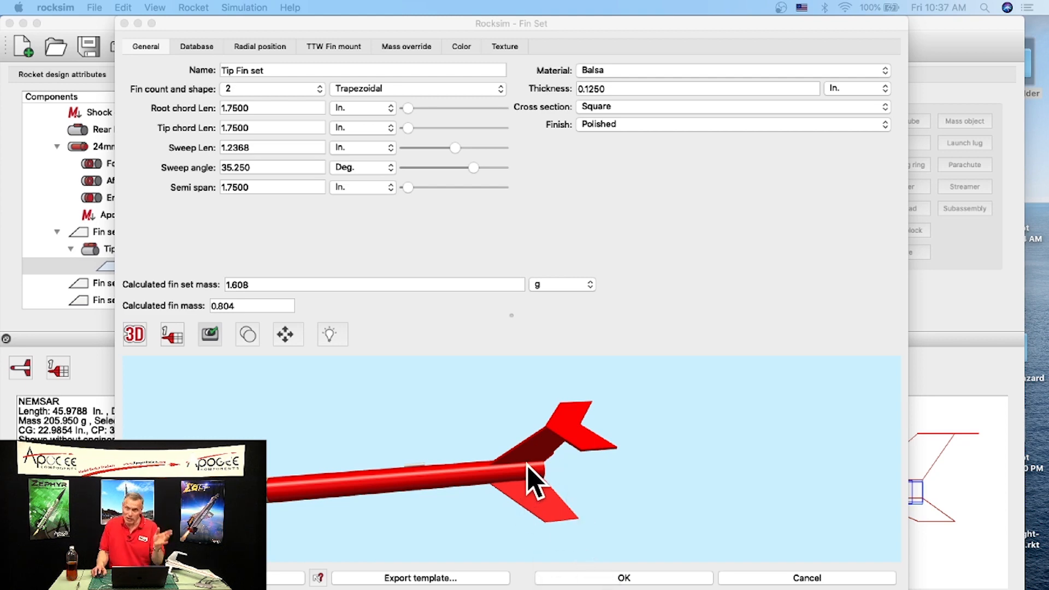
left_click(622, 578)
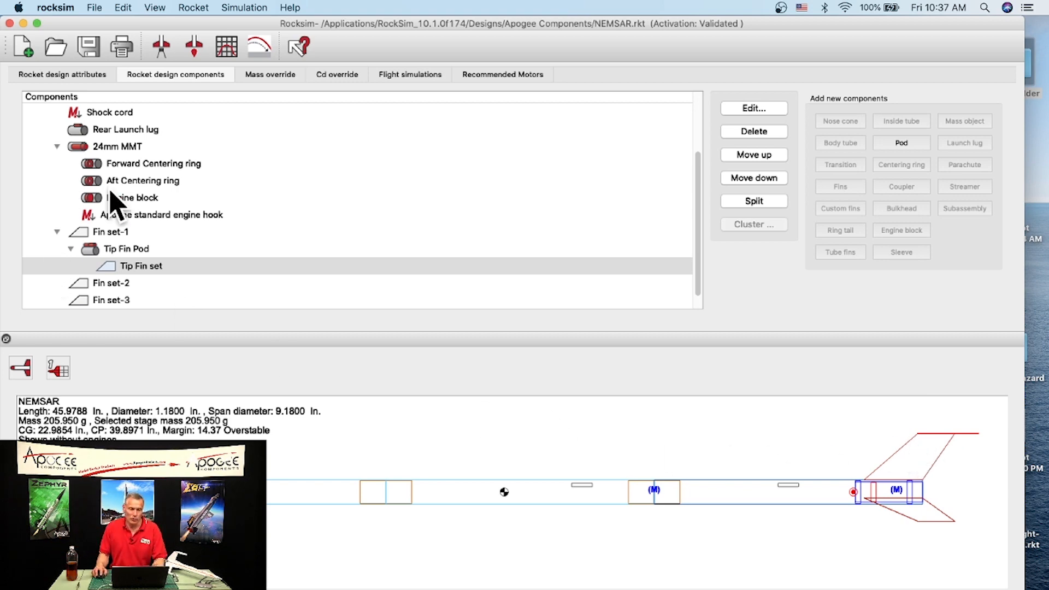
Copy the Tip Fin Pod with its tip fins from Fin set-1 onto Fin set-2
scroll(192, 223, "down", 1)
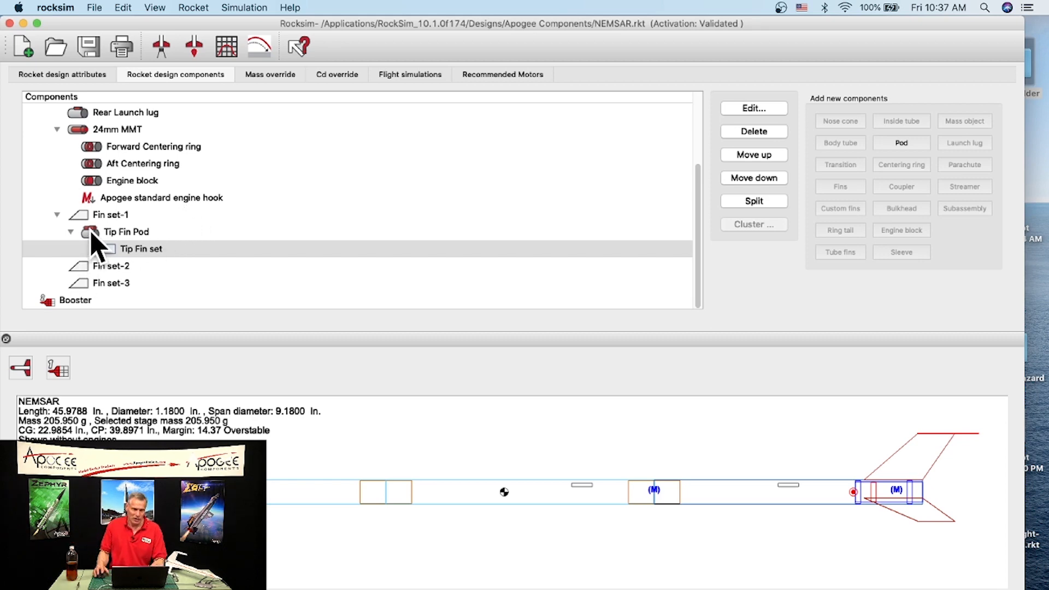
left_click(87, 266)
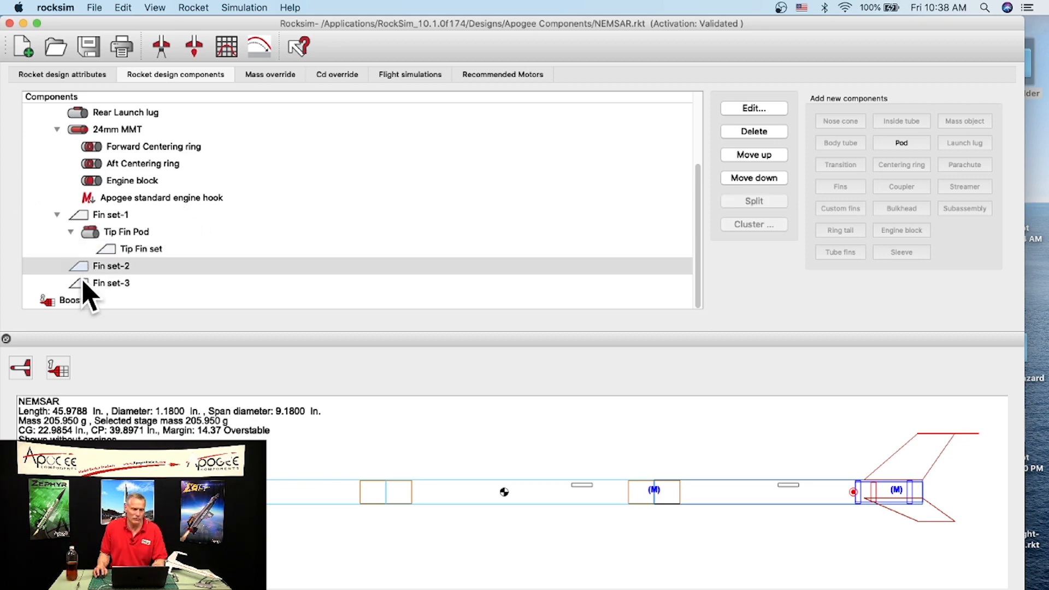
left_click(82, 284)
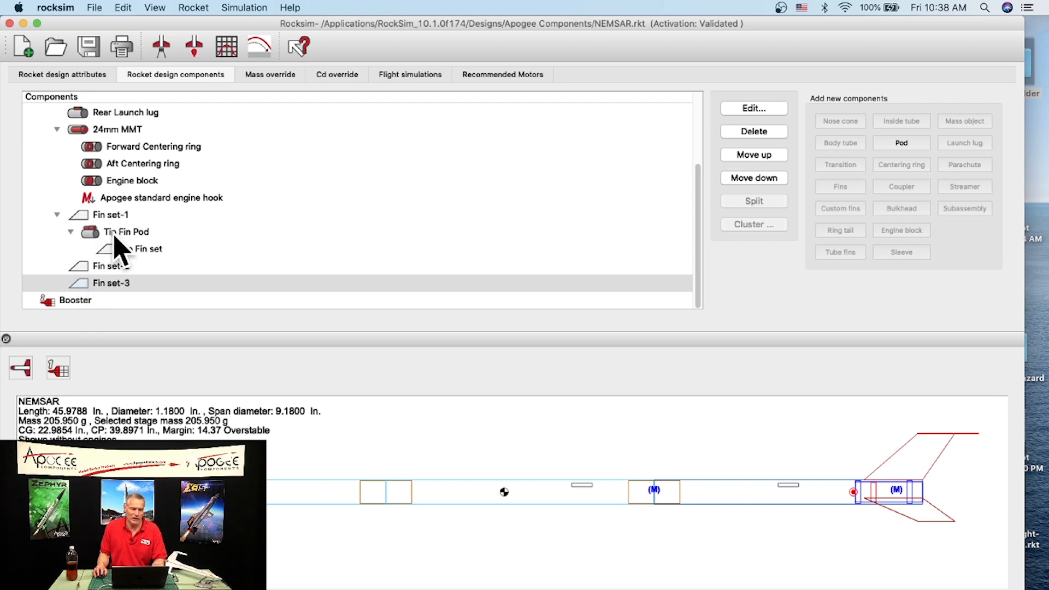
left_click(85, 221)
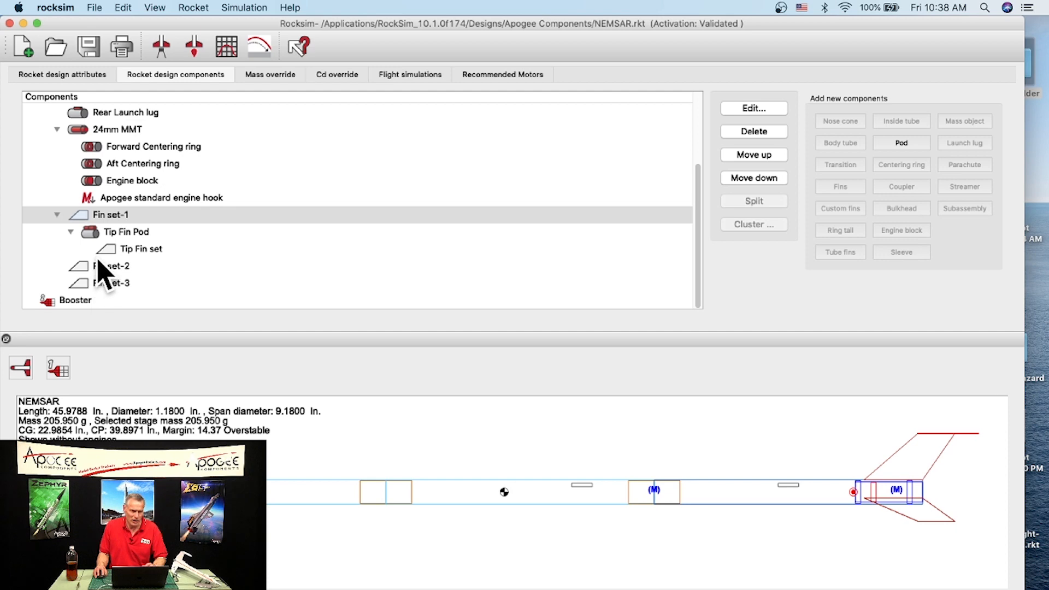
left_click(107, 236)
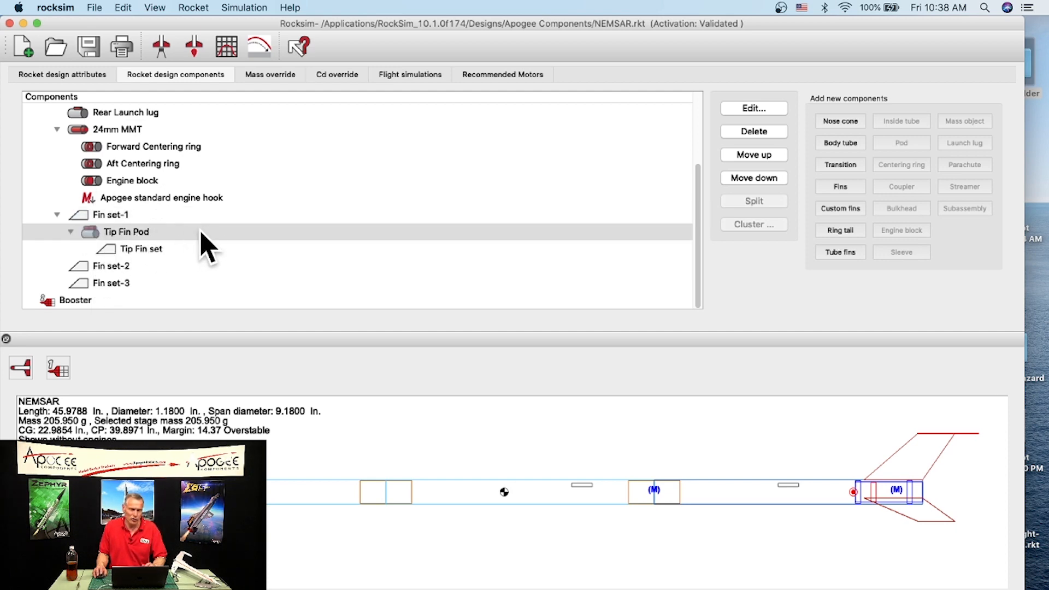
right_click(141, 241)
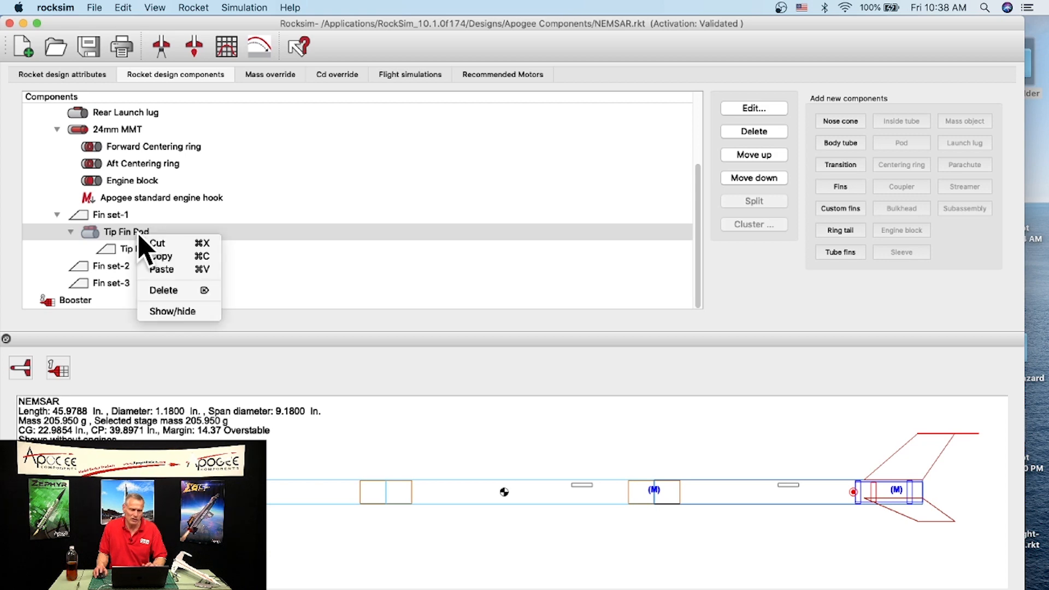
left_click(174, 260)
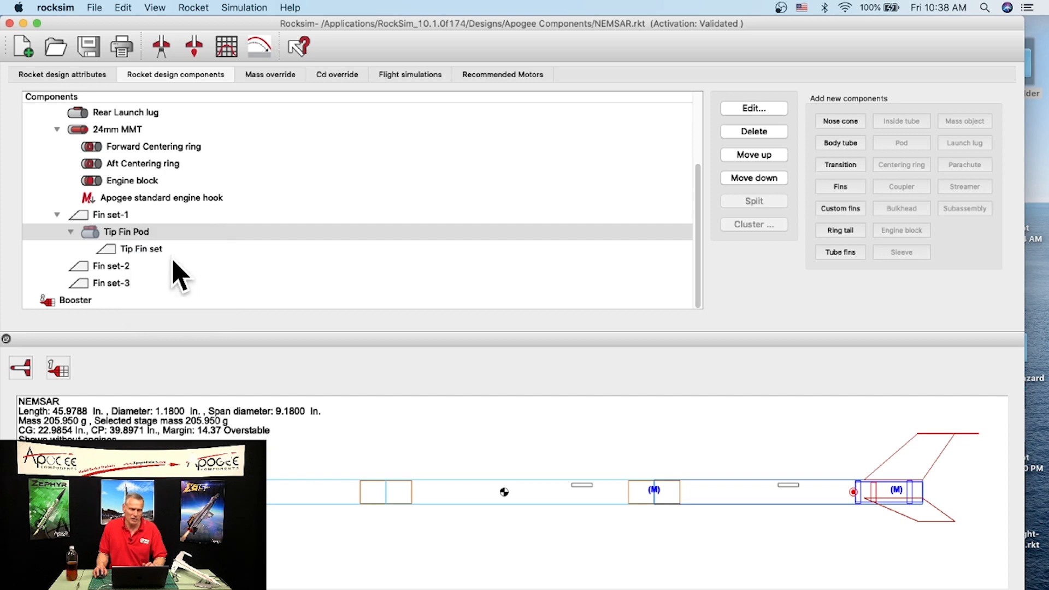
left_click(86, 266)
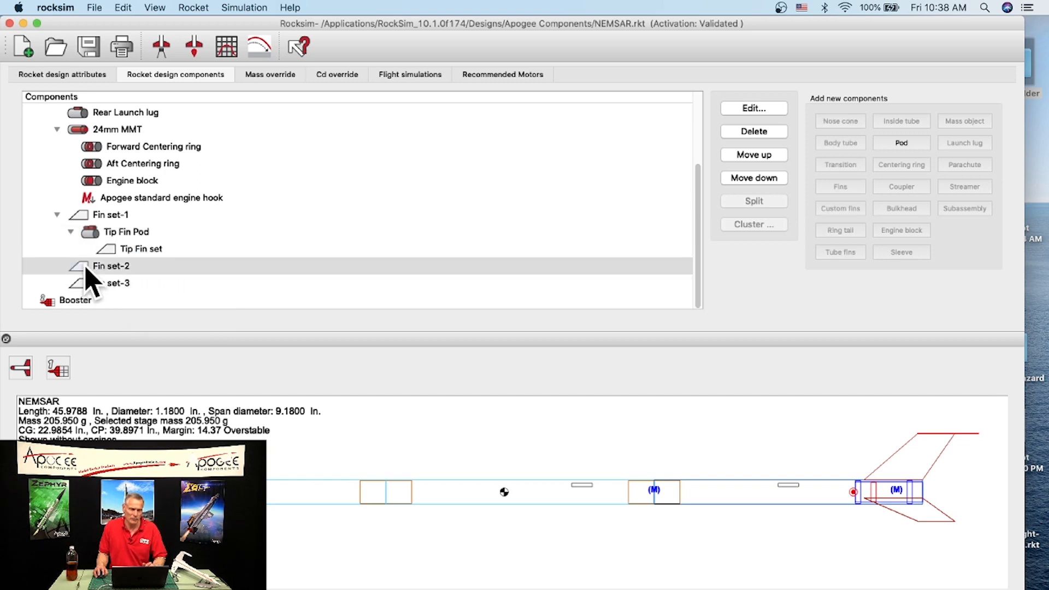
right_click(142, 267)
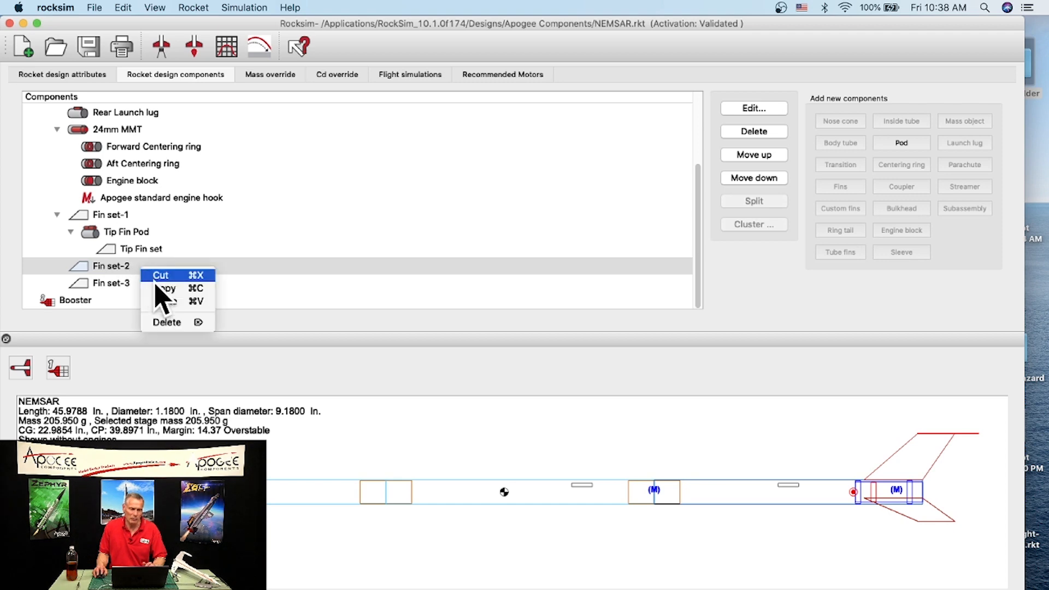
left_click(165, 303)
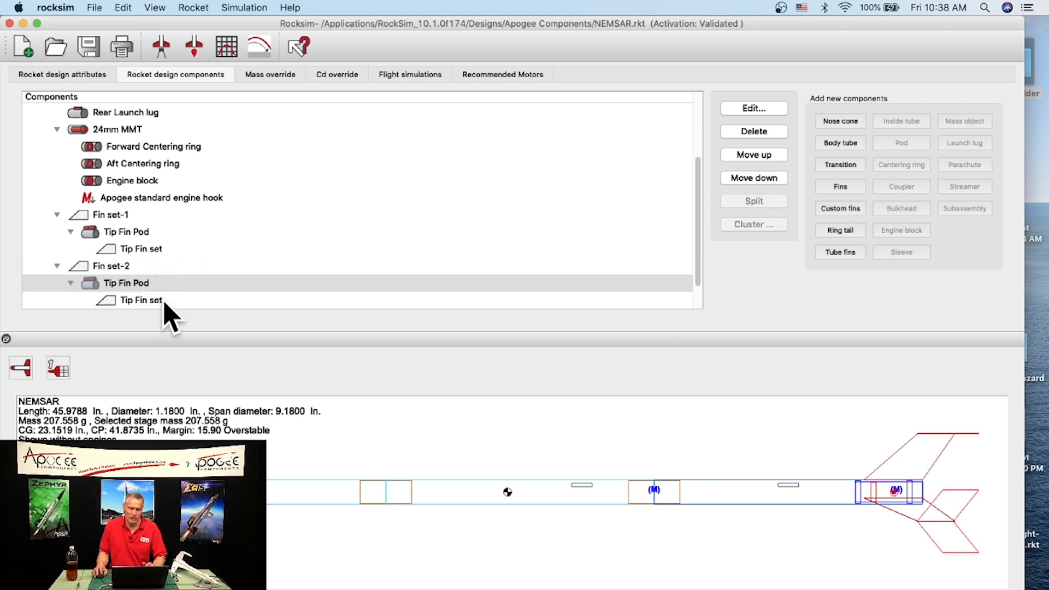
Show the rocket in 3D and view it end-on to check the tip fins on Fin set-1 and Fin set-2
scroll(173, 257, "down", 2)
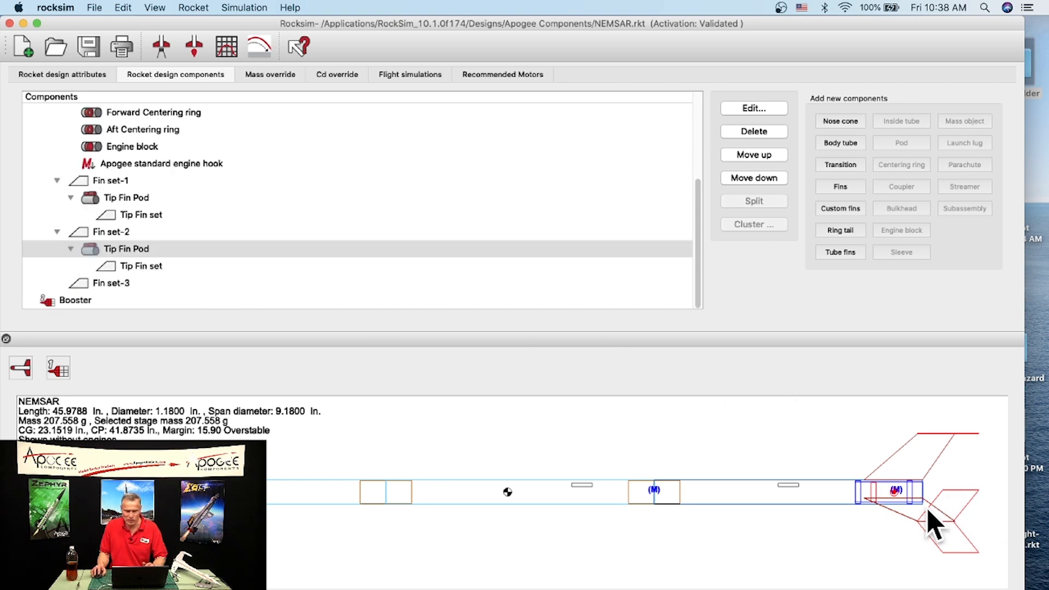
left_click(23, 374)
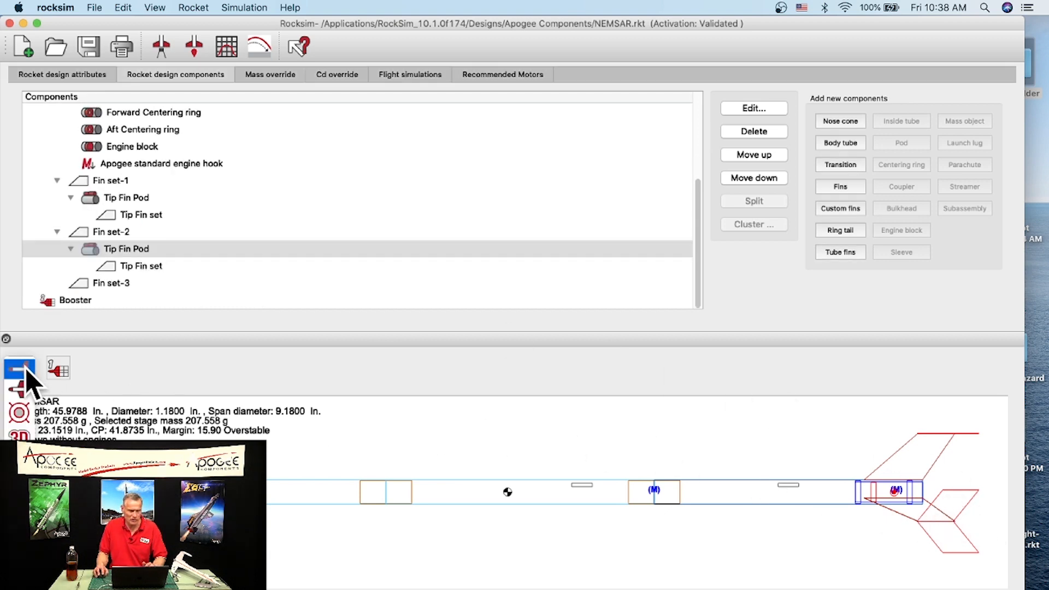
left_click(19, 435)
left_click_drag(644, 479, 281, 468)
left_click_drag(381, 491, 340, 480)
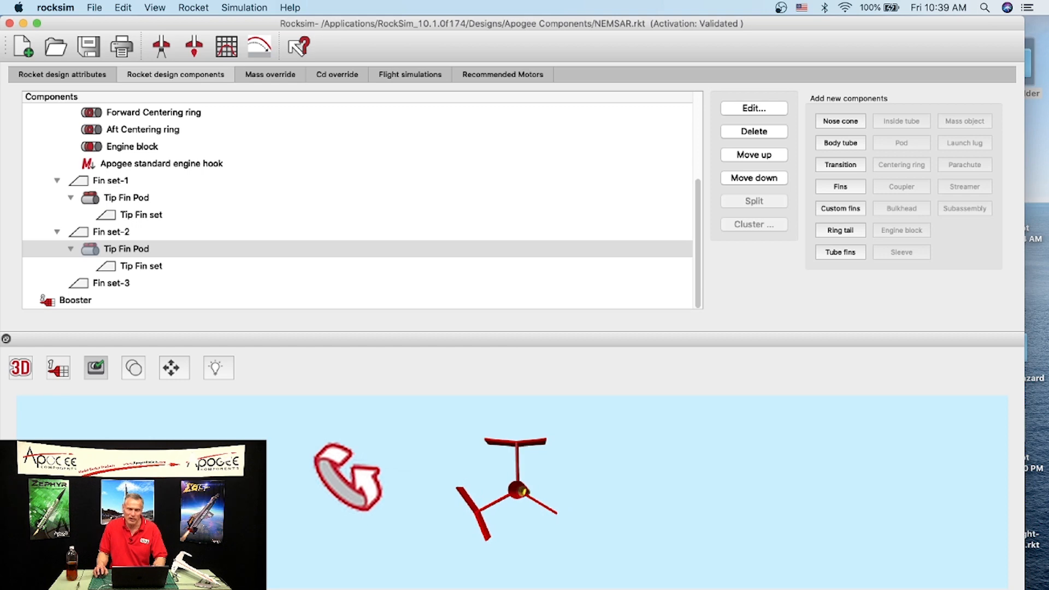
Paste the copied Tip Fin Pod onto Fin set-3
left_click(81, 284)
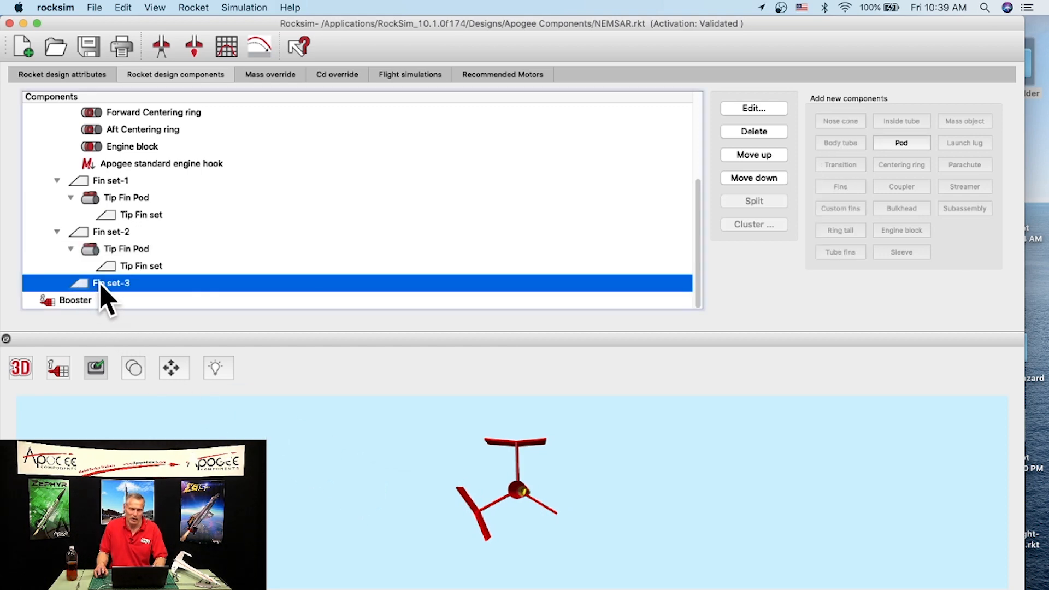
right_click(99, 286)
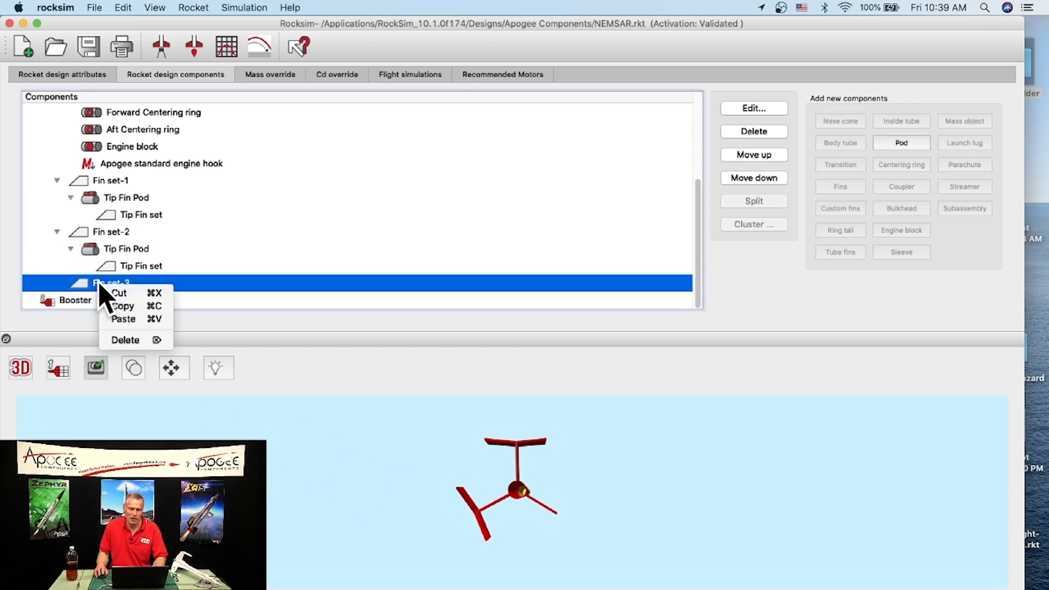
left_click(124, 320)
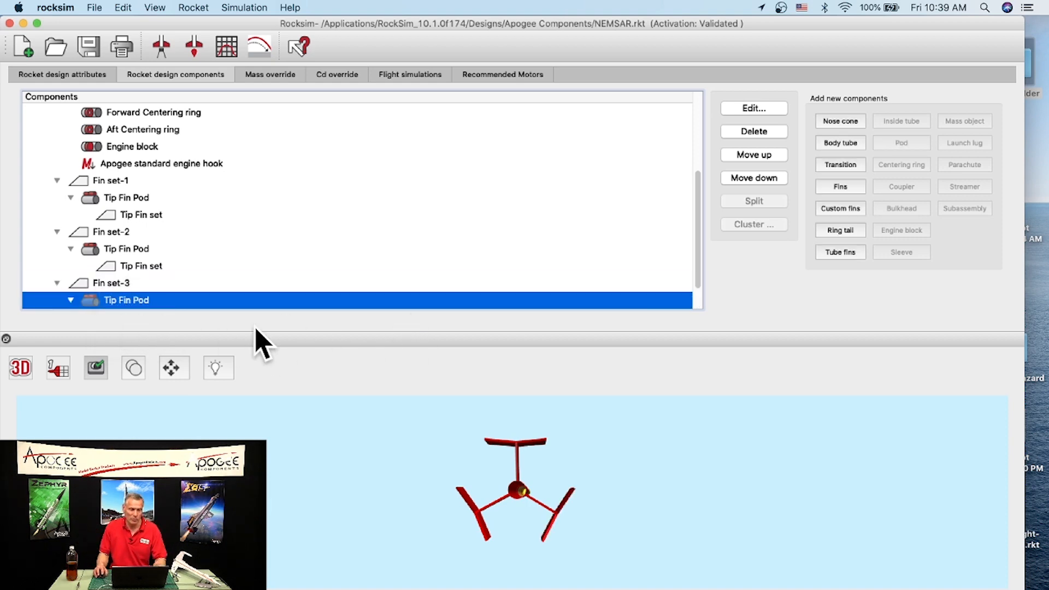
Delete Fin set-3 together with its Tip Fin Pod
left_click(86, 285)
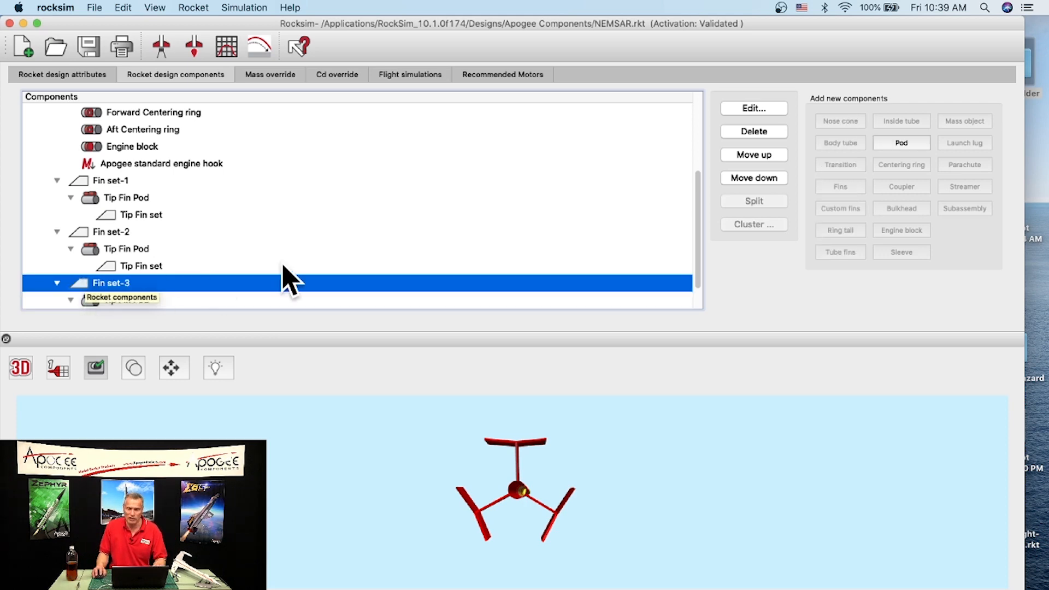
left_click(749, 132)
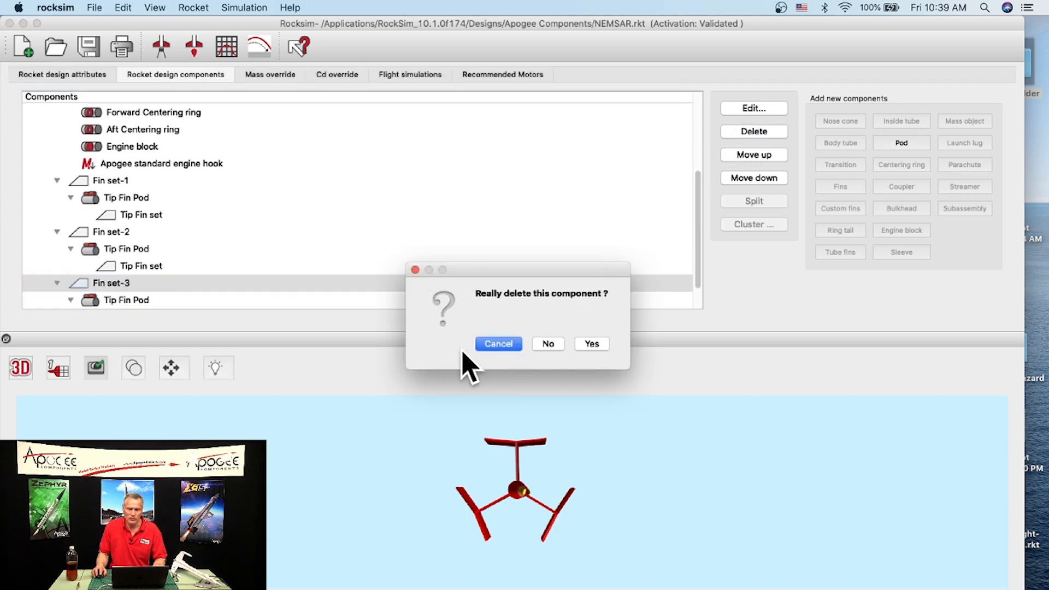
left_click(592, 344)
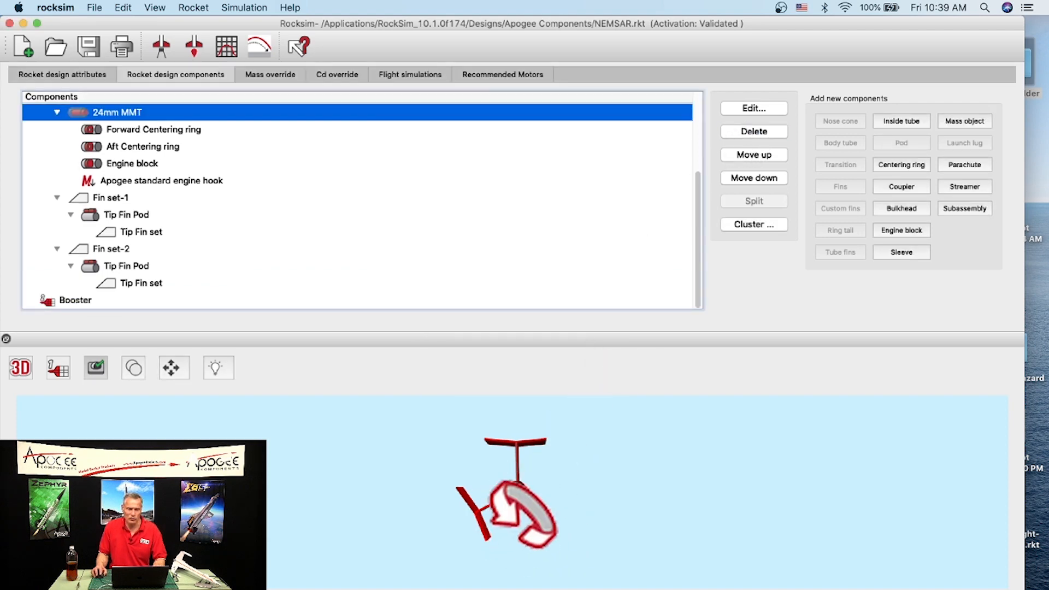
Copy Fin set-1 with its Tip Fin Pod and paste it onto the Rear Body tube as a replacement third fin
left_click(85, 202)
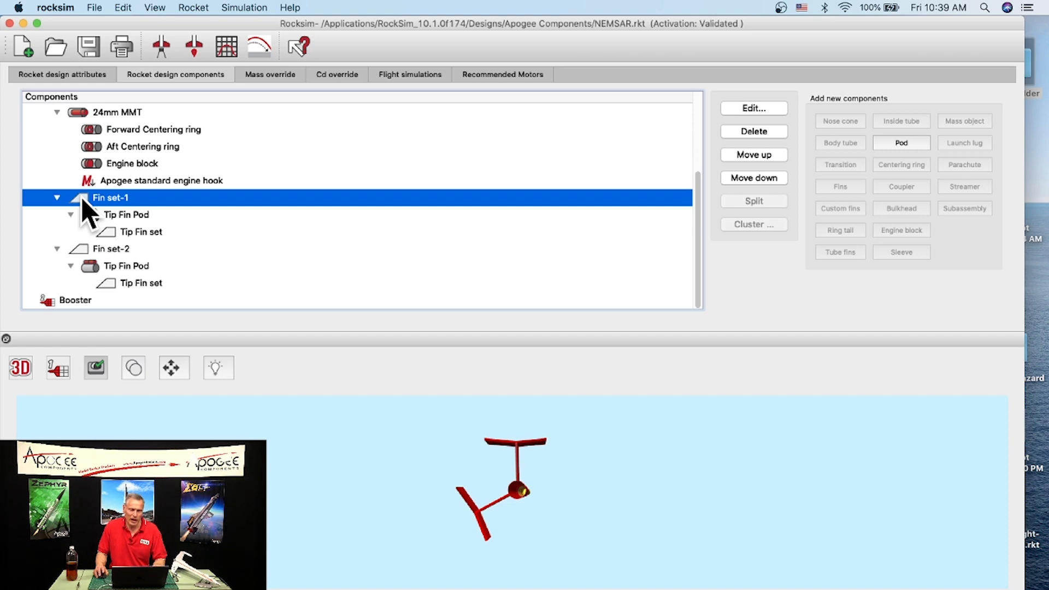
right_click(85, 210)
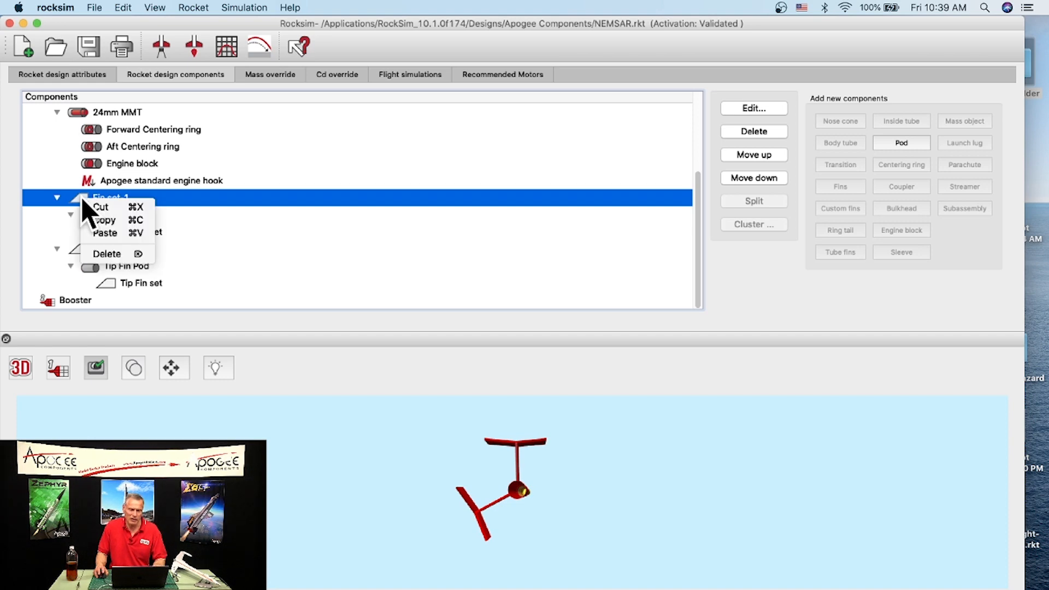
left_click(104, 220)
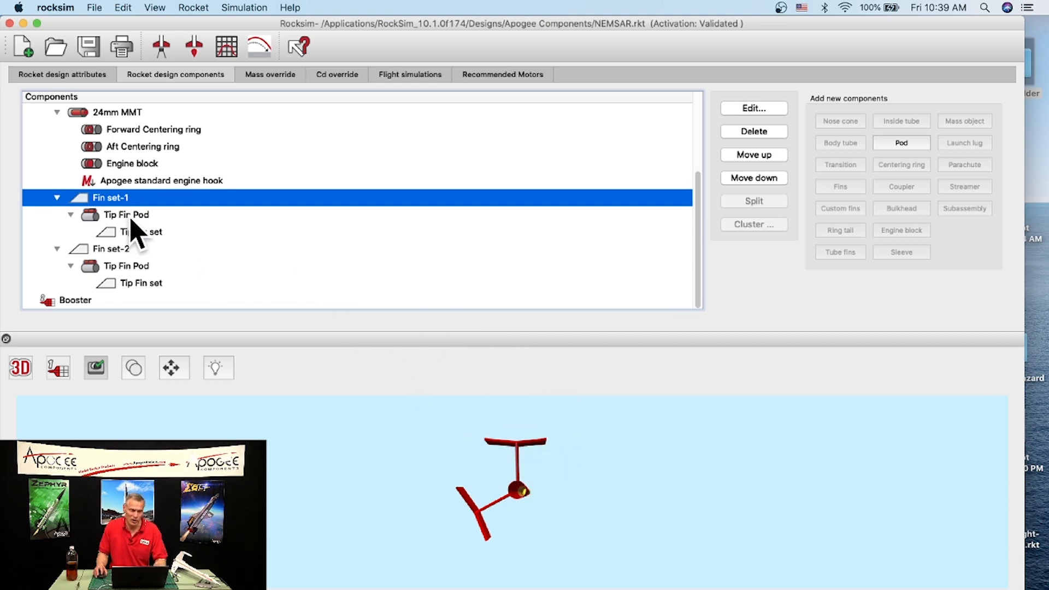
scroll(132, 230, "up", 3)
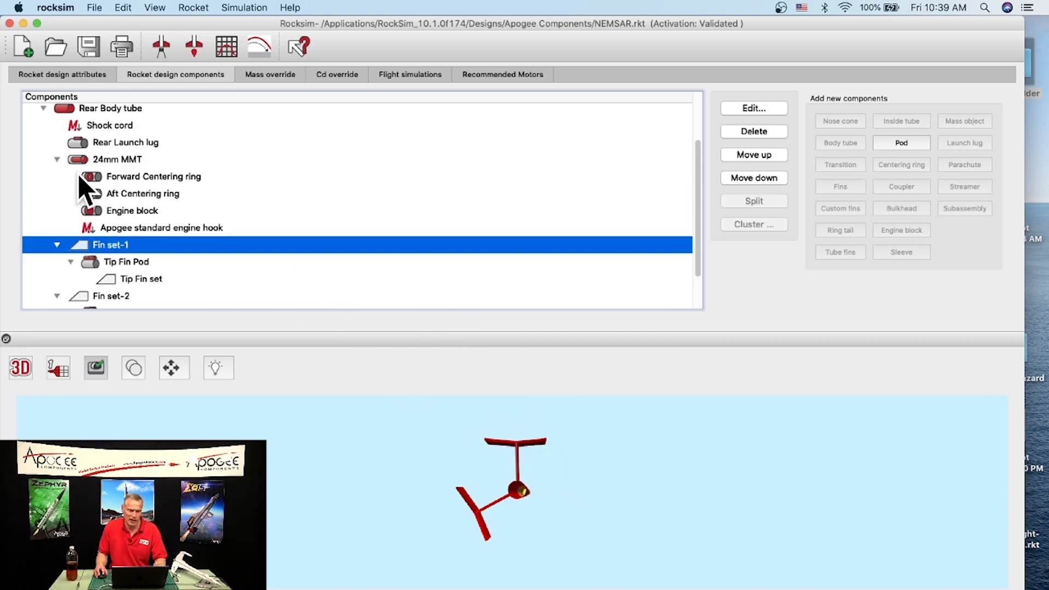
left_click(65, 109)
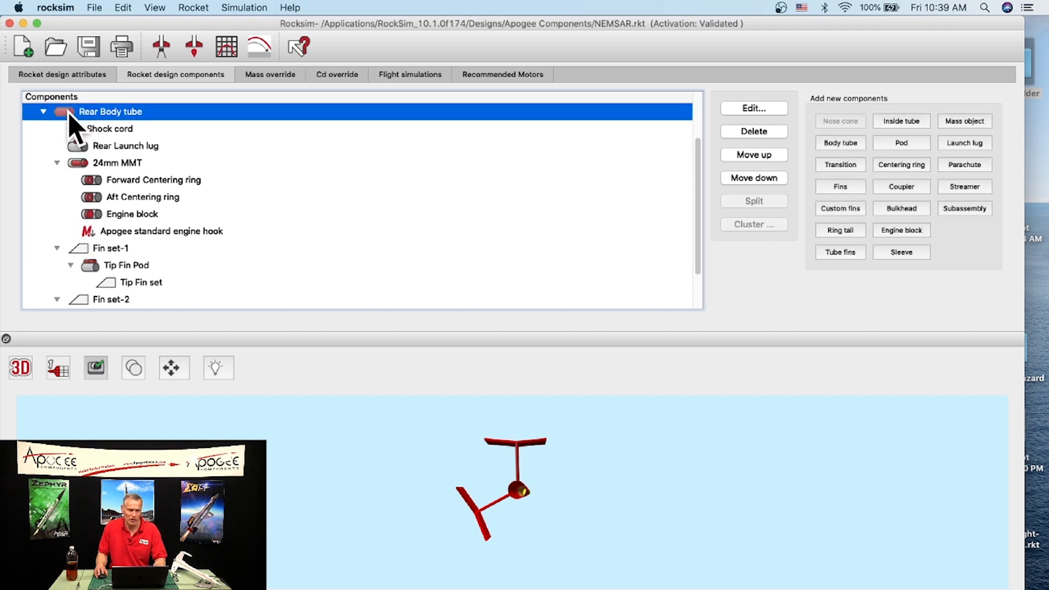
scroll(71, 131, "up", 3)
right_click(68, 187)
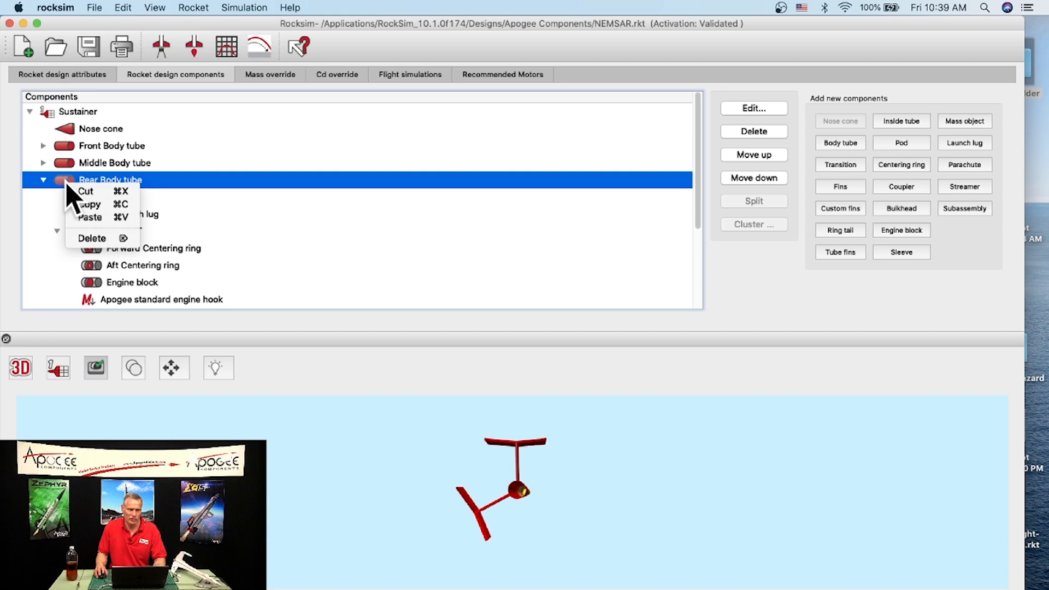
left_click(111, 219)
scroll(240, 243, "down", 3)
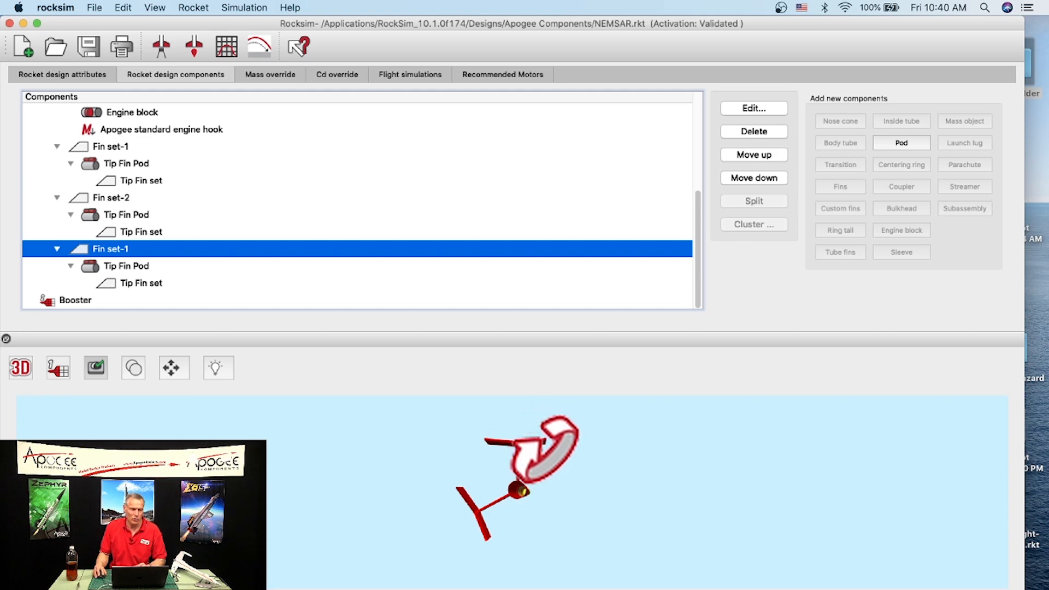
Set the radial angle of the copied third fin on the Rear Body tube to about -138.6 degrees and inspect the rocket in 3D
double_click(108, 252)
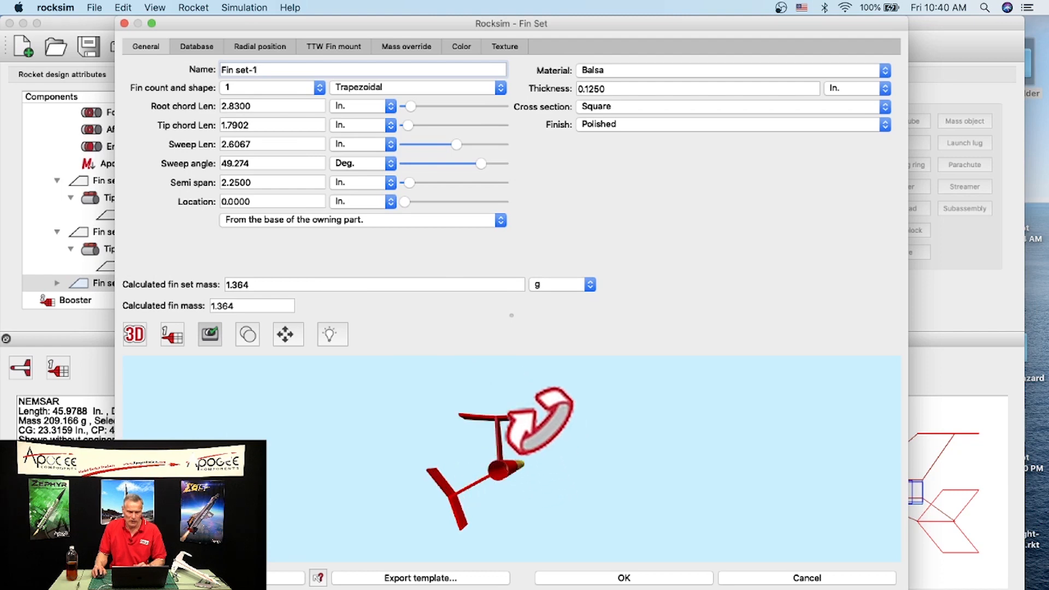
left_click(257, 47)
left_click_drag(738, 131, 757, 139)
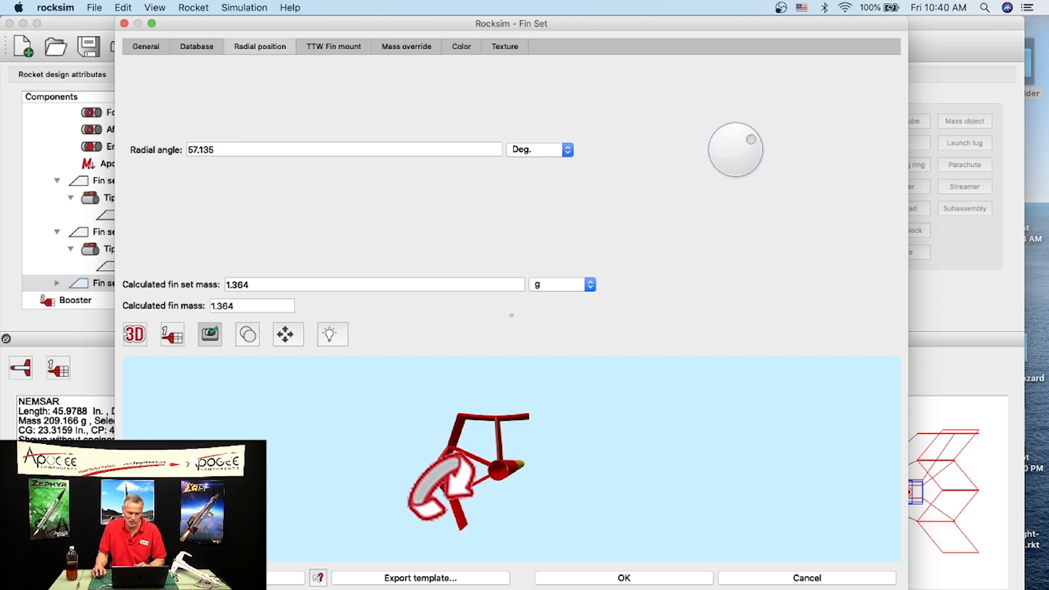
left_click_drag(753, 141, 685, 258)
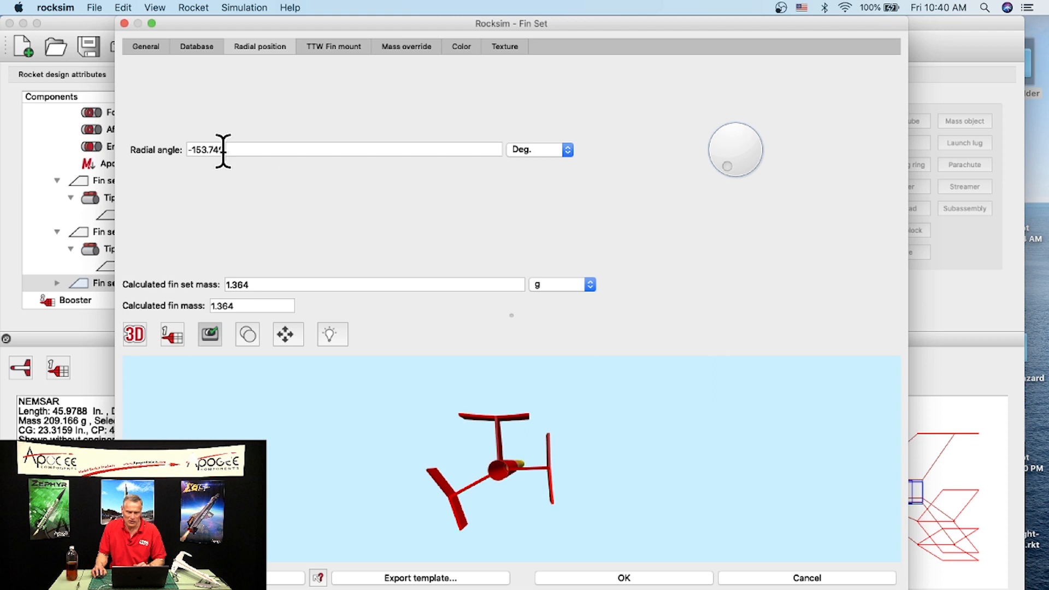
mouse_move(728, 166)
left_mouse_down()
mouse_move(746, 167)
mouse_move(766, 134)
mouse_move(706, 132)
mouse_move(716, 165)
mouse_move(736, 170)
mouse_move(721, 169)
left_mouse_up()
left_click(203, 146)
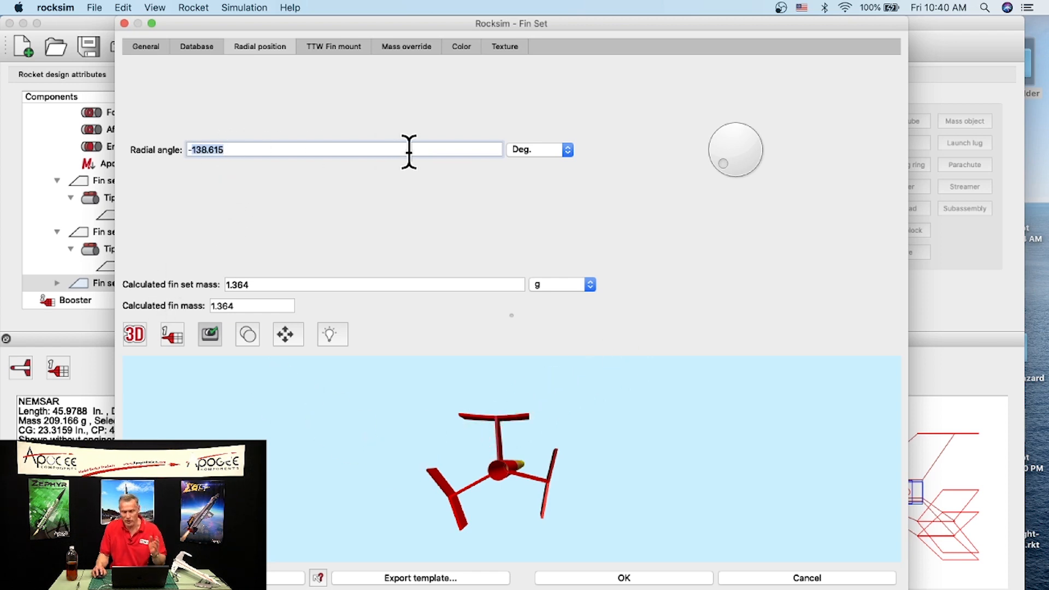
left_click(623, 577)
left_click_drag(538, 459, 548, 517)
left_click_drag(470, 526, 707, 476)
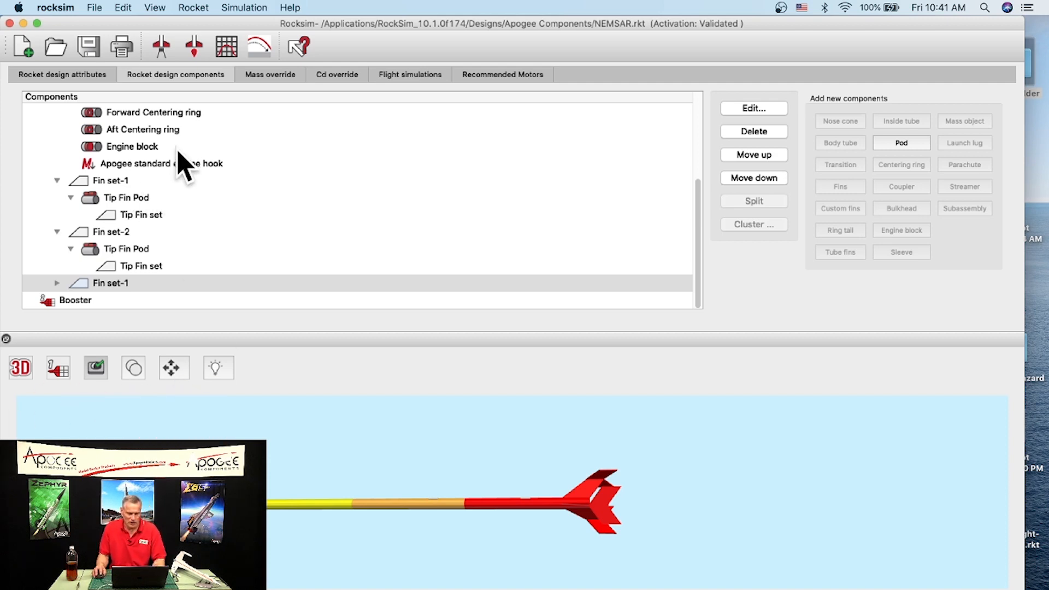
left_click_drag(437, 492, 305, 399)
left_click_drag(437, 481, 421, 524)
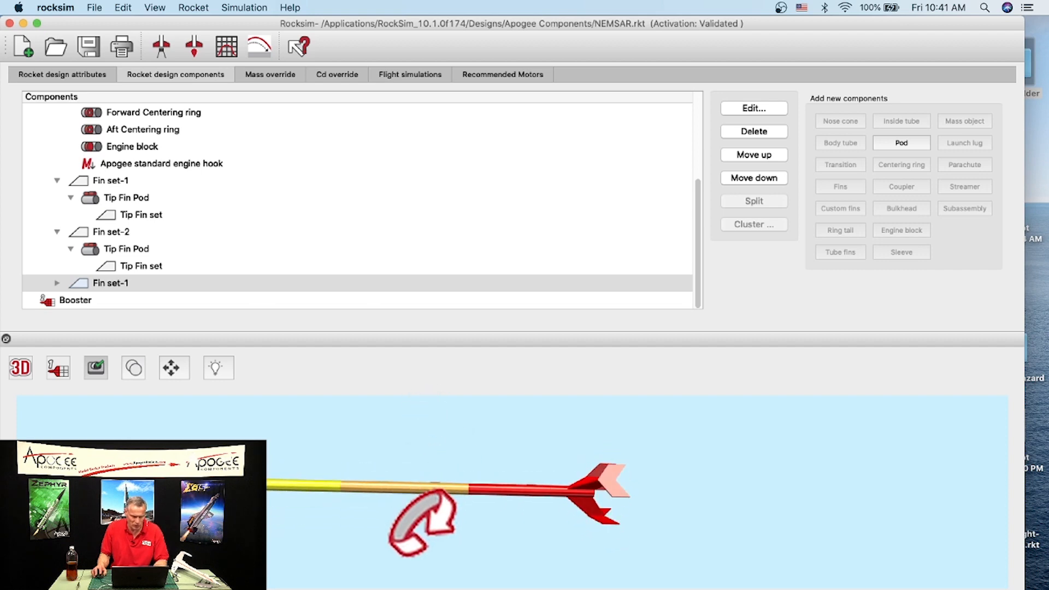
Rename the 12" Parachute in the Front Body tube as main Parachute and set its outer diameter to 24 in
scroll(121, 183, "up", 5)
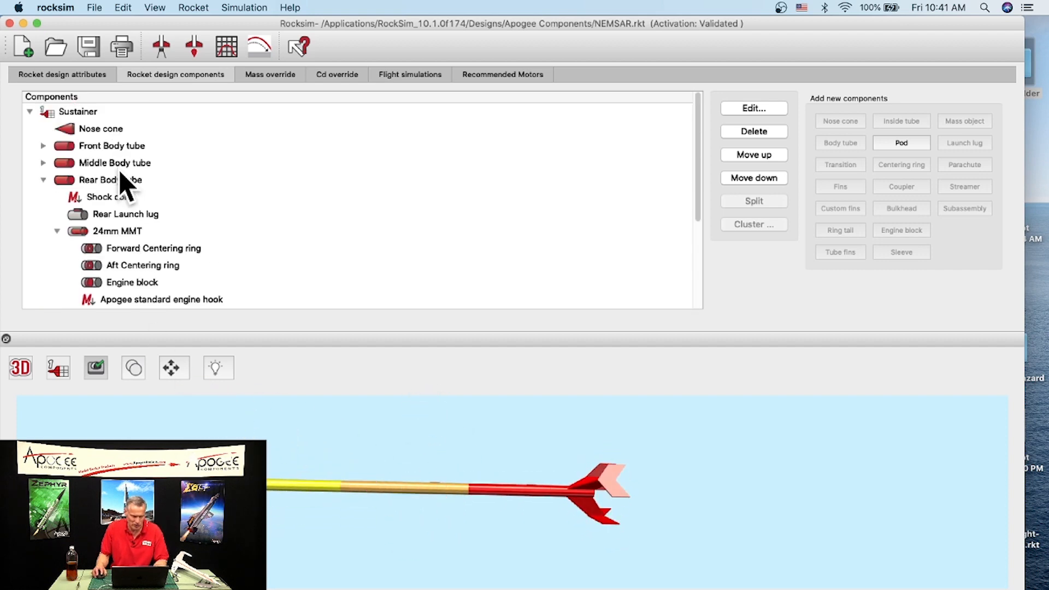
left_click(65, 148)
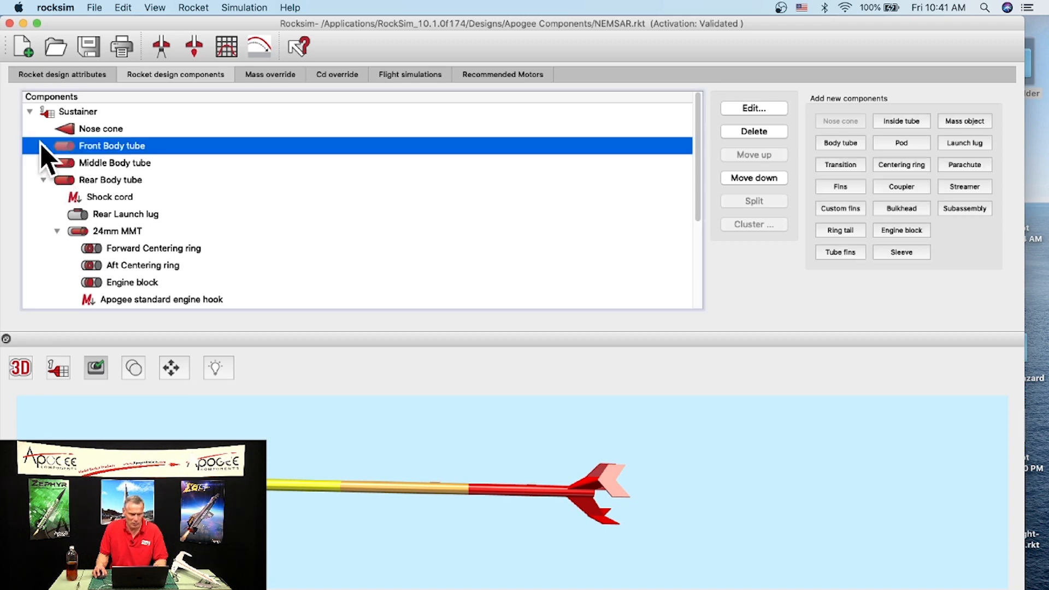
left_click(44, 146)
left_click(115, 181)
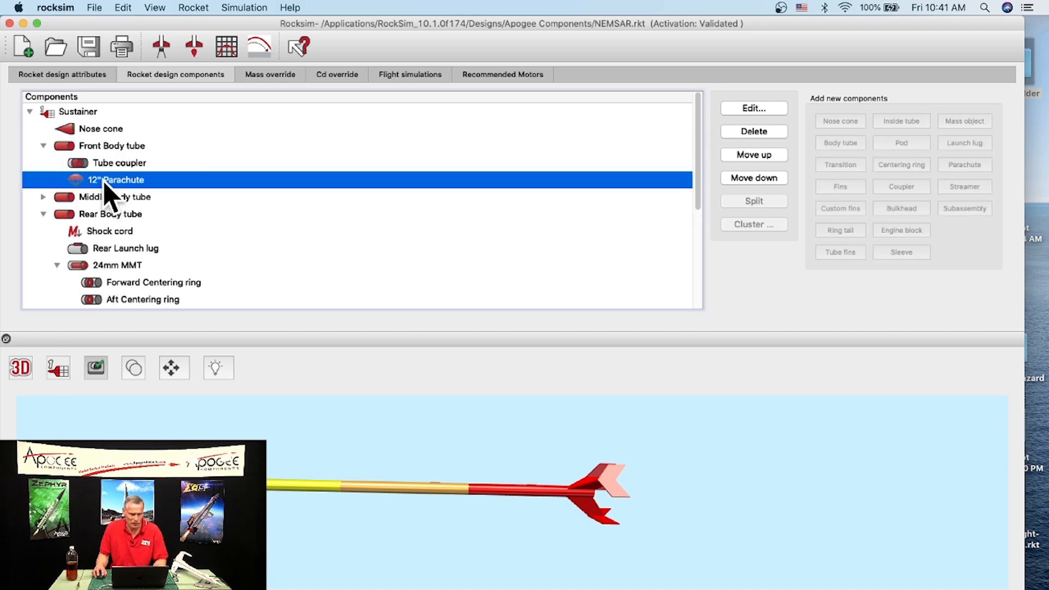
double_click(105, 183)
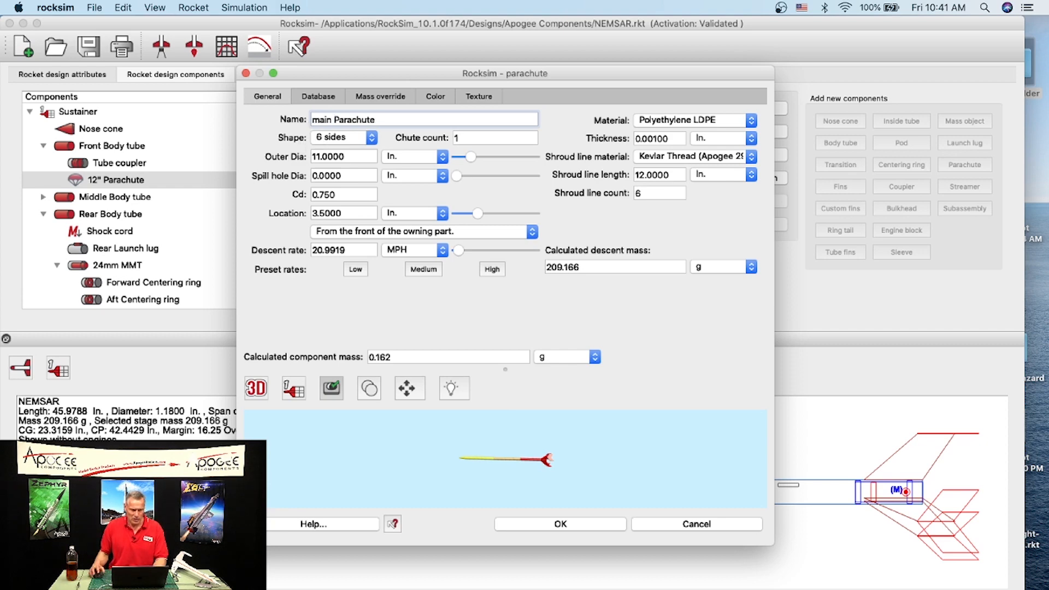
left_click(313, 157)
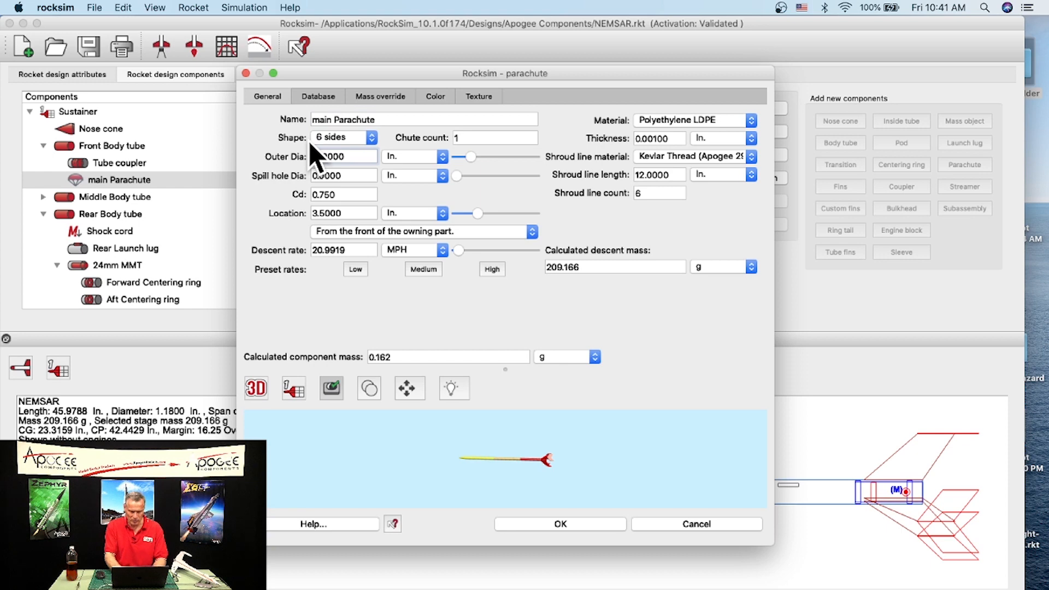
key("Return")
Show the parachute preview as a 2D side view and enlarge it to examine the parachute's place in the rocket
left_click(256, 389)
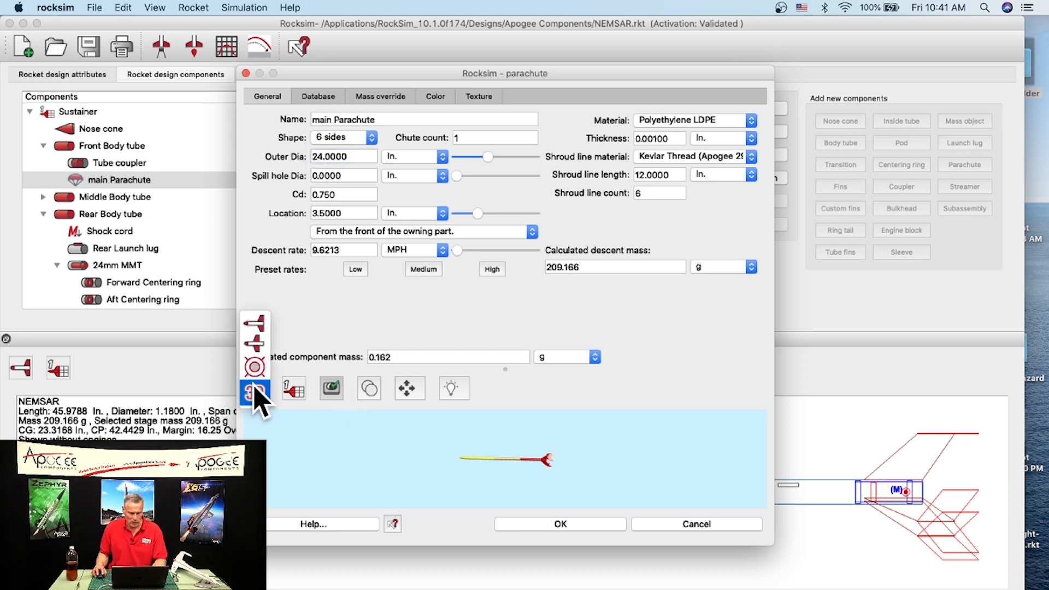
left_click(256, 343)
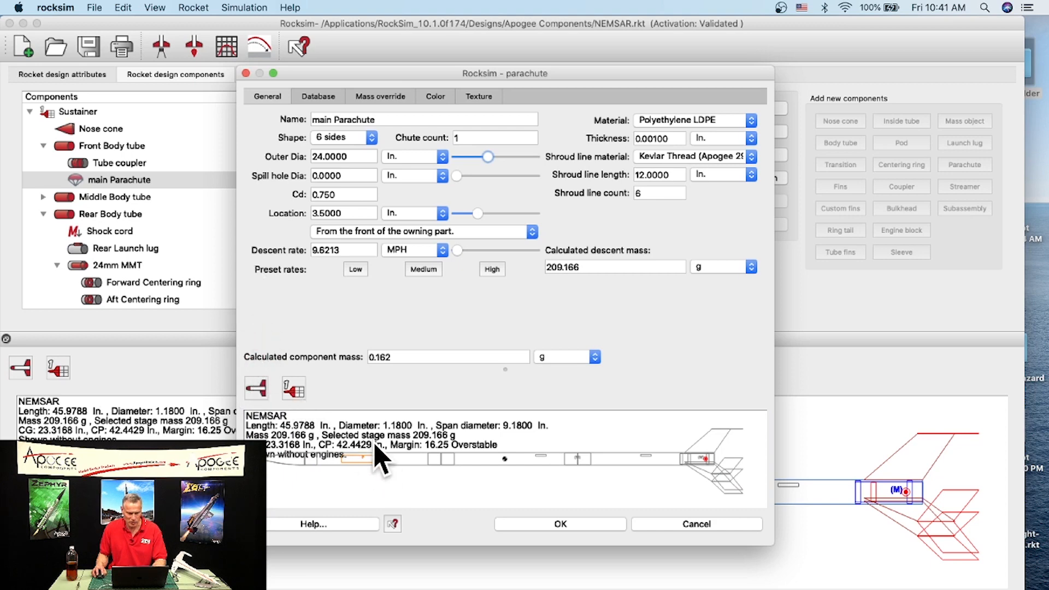
left_click_drag(237, 68, 80, 8)
left_click_drag(775, 548, 995, 581)
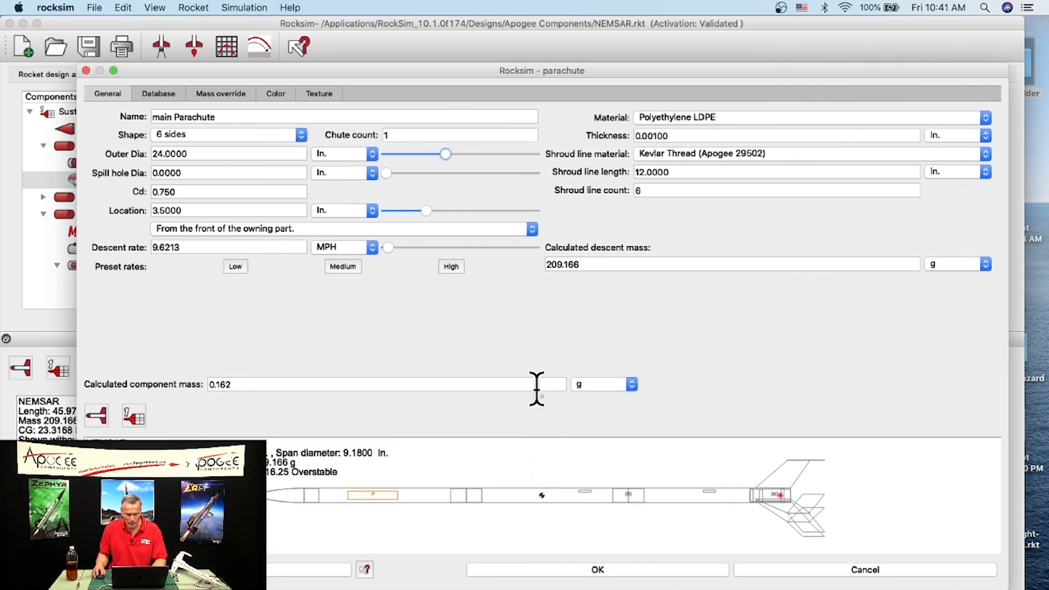
left_click_drag(539, 395, 542, 313)
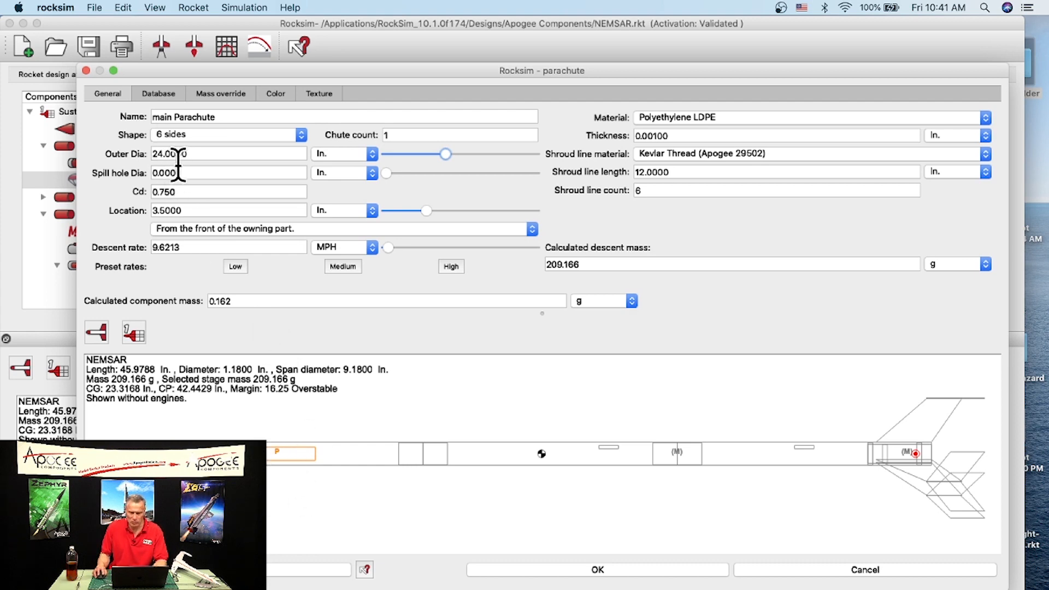
Set the main parachute's shroud line length to 24 in and accept the parachute changes
left_click(596, 569)
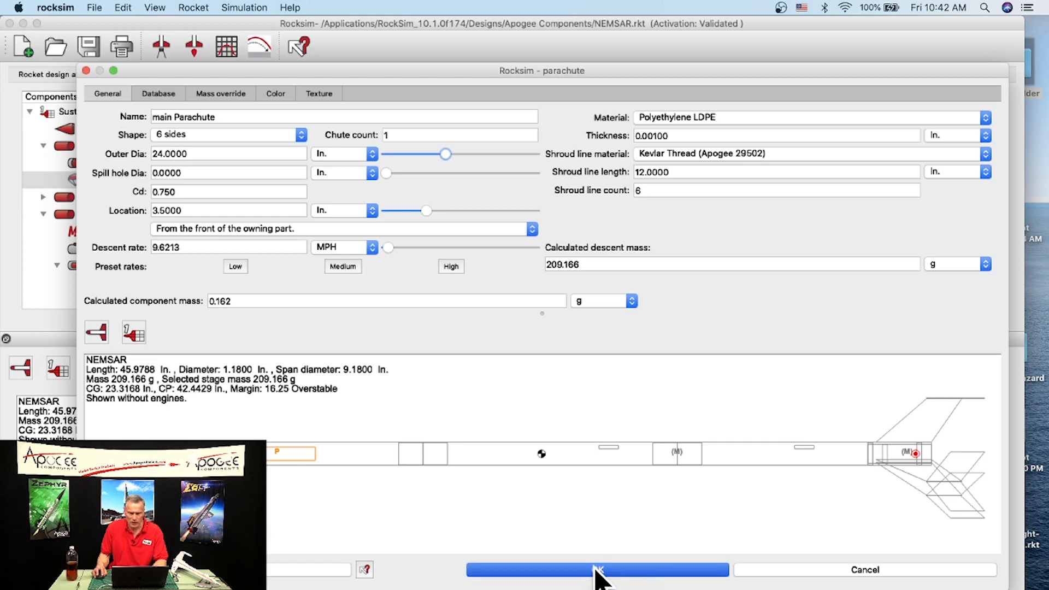
left_click(643, 171)
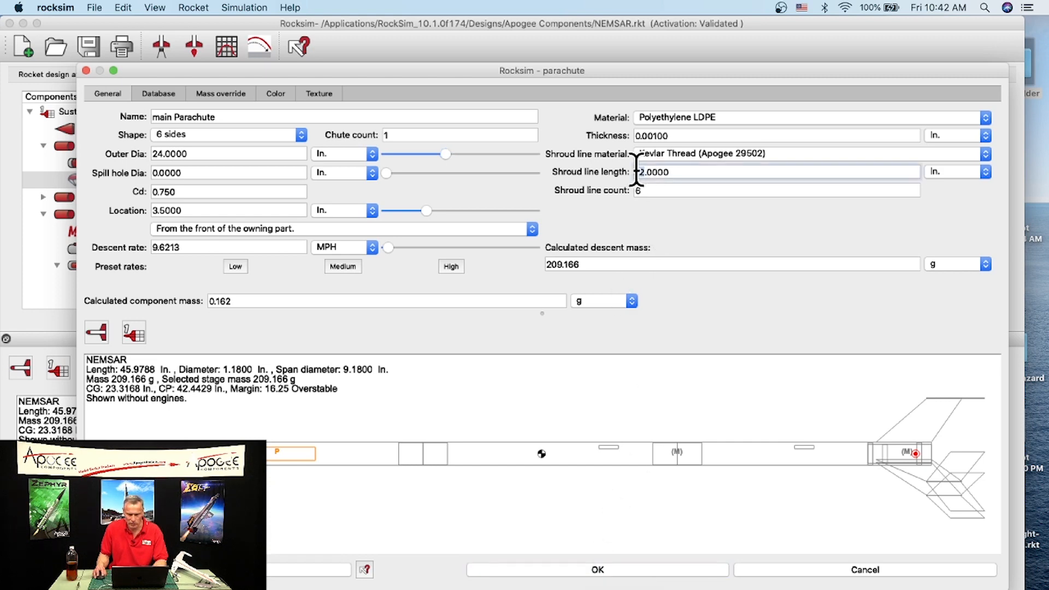
type("24")
key("Tab")
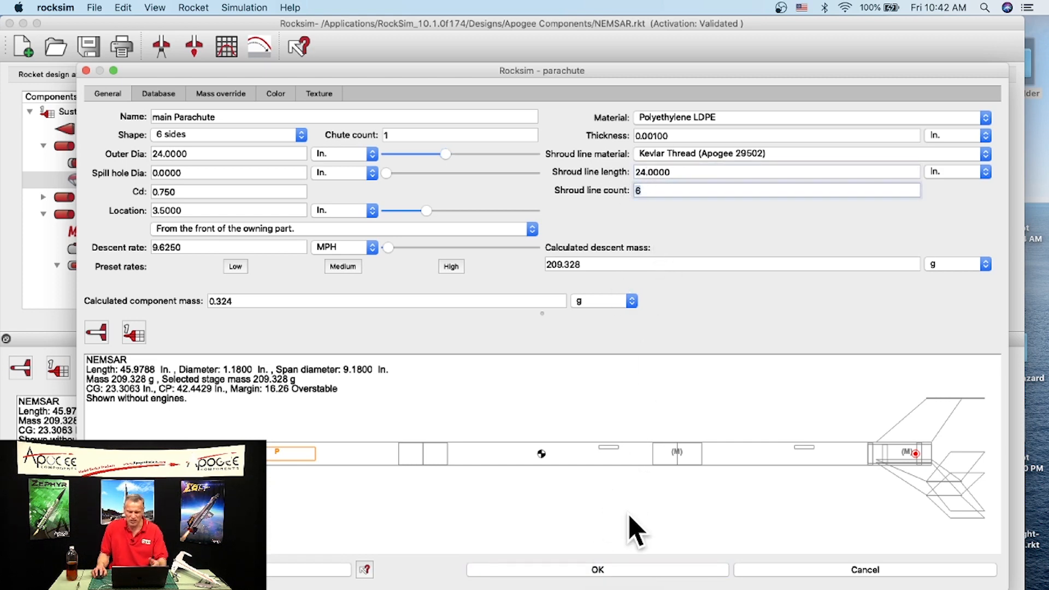
left_click(623, 571)
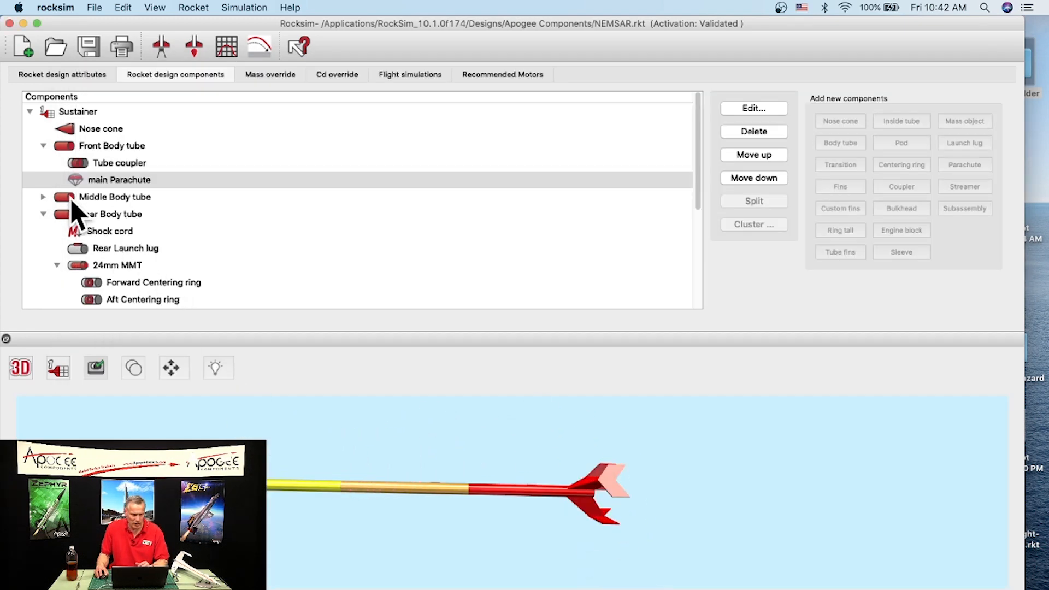
Select the Rear Body tube and display the rocket design in the 2D side view
left_click(43, 197)
left_click(43, 198)
left_click(44, 214)
left_click(43, 215)
left_click(69, 214)
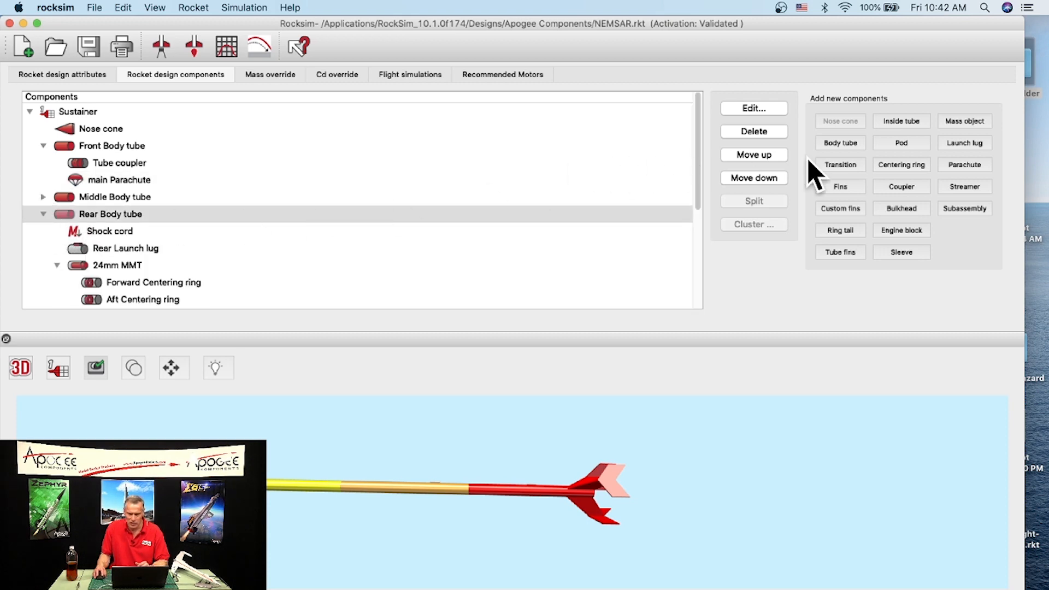
left_click(20, 380)
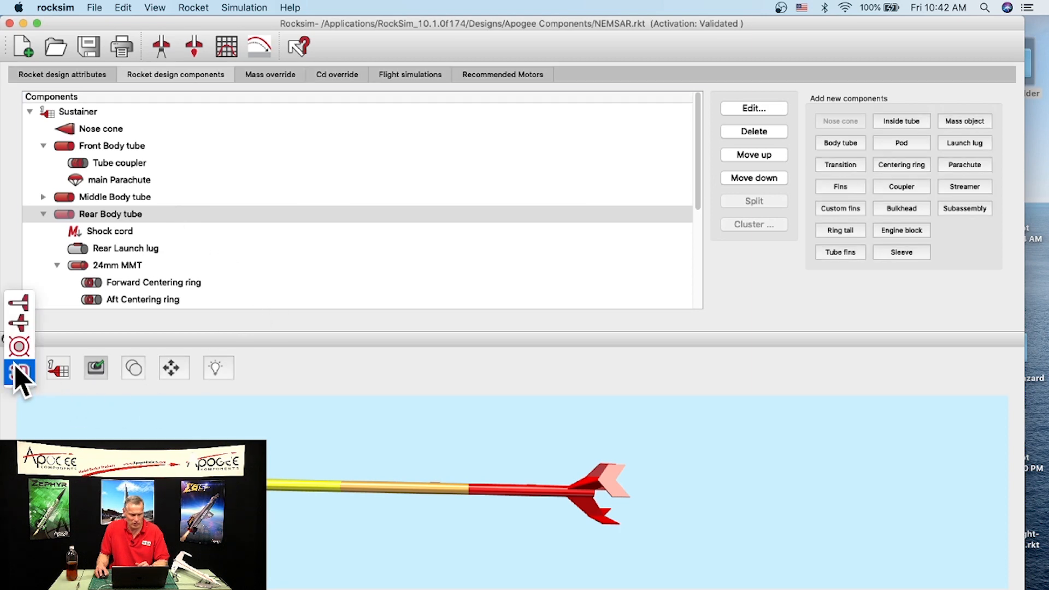
left_click(23, 306)
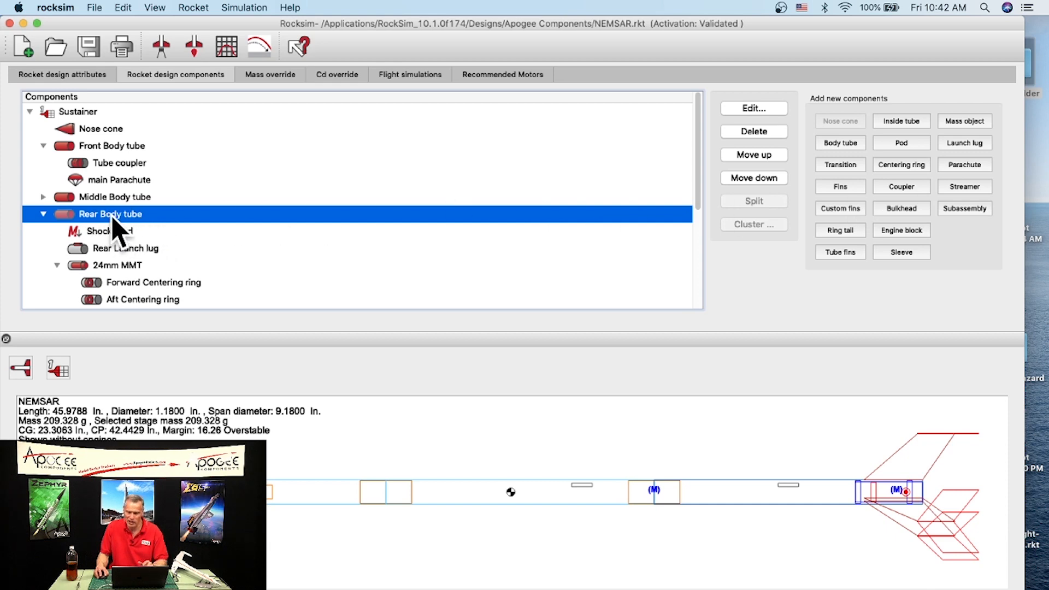
Add a streamer to the Rear Body tube from the database, choosing the Apogee 30303 2" Wide Mylar part
left_click(967, 188)
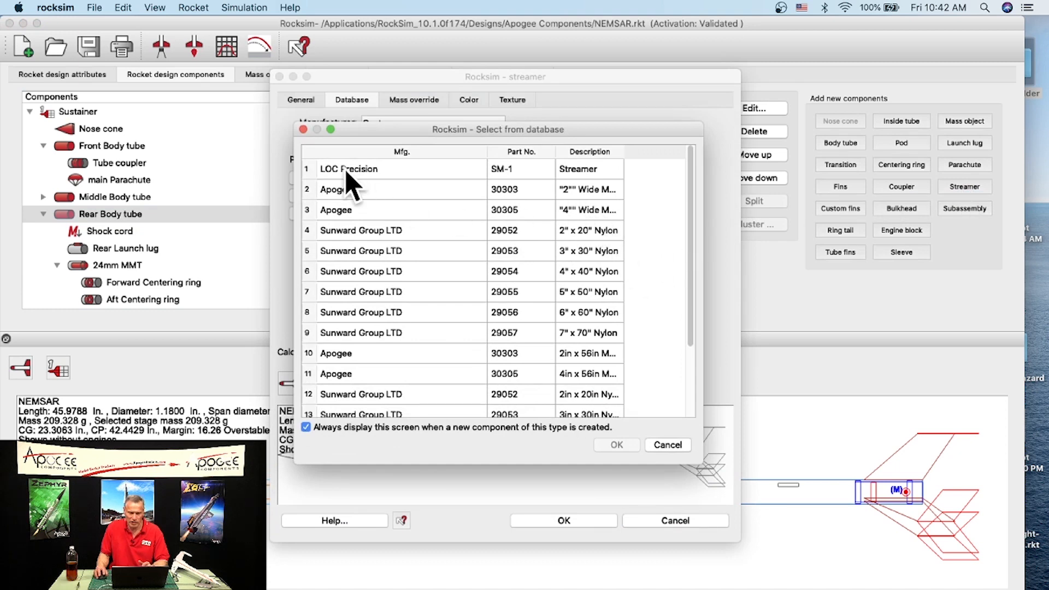
left_click(598, 192)
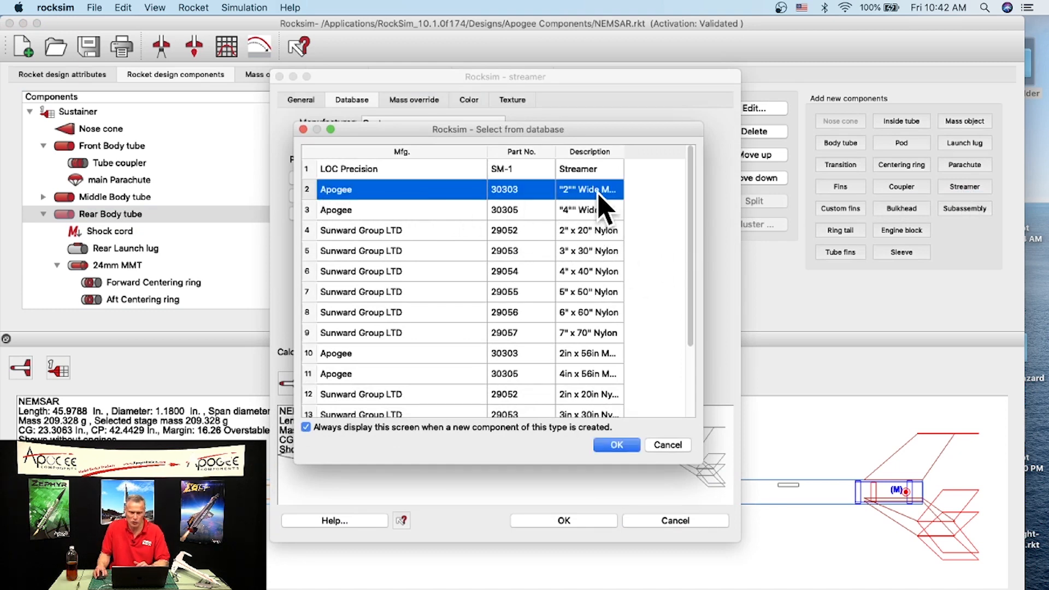
left_click(617, 445)
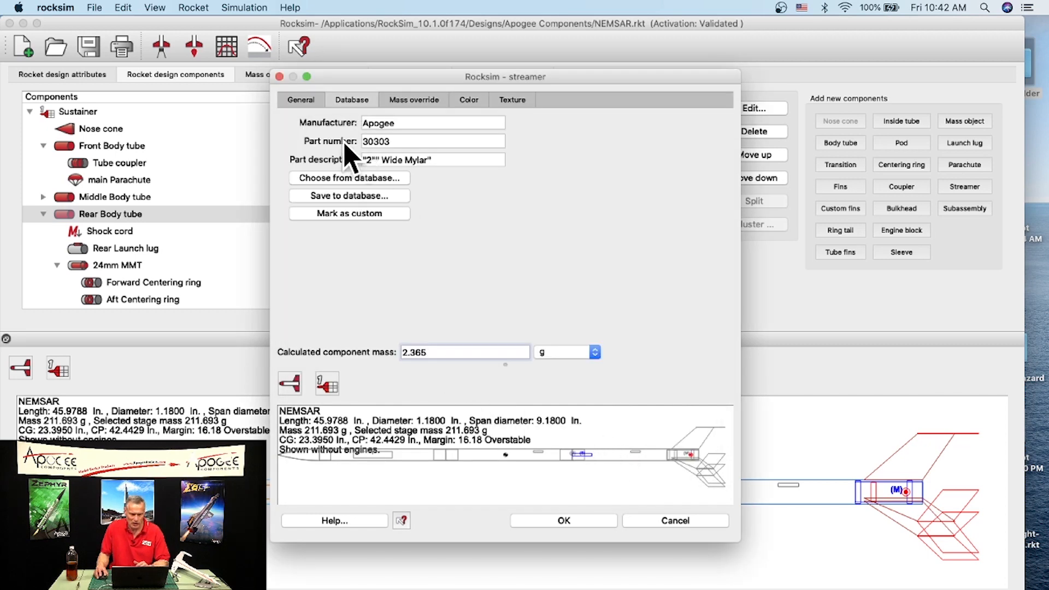
Set the streamer's location to 3.5 in from the front of the Rear Body tube and accept it
left_click_drag(287, 77, 140, 6)
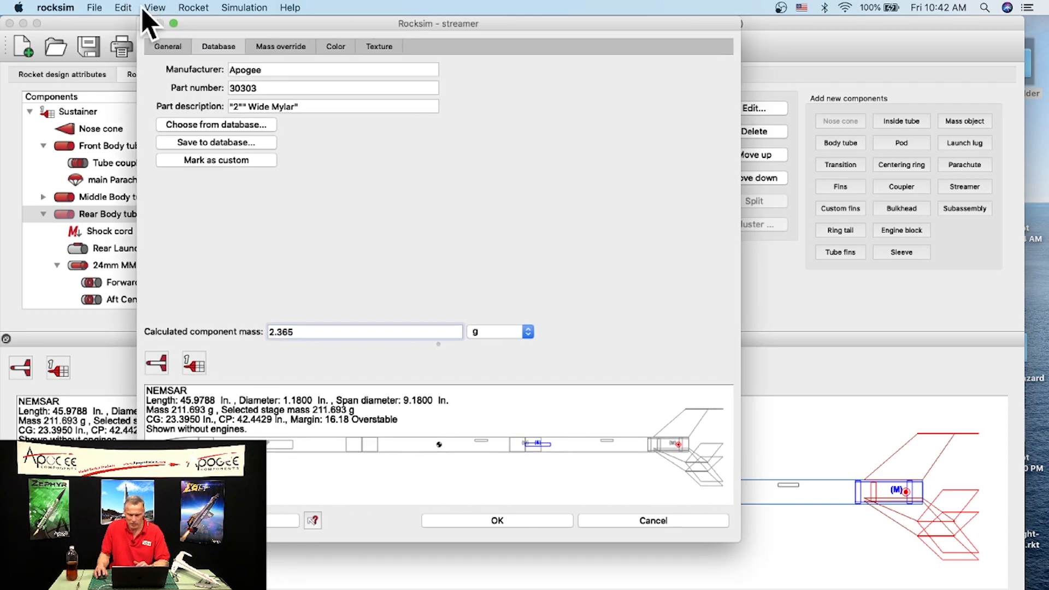
left_click_drag(738, 540, 930, 584)
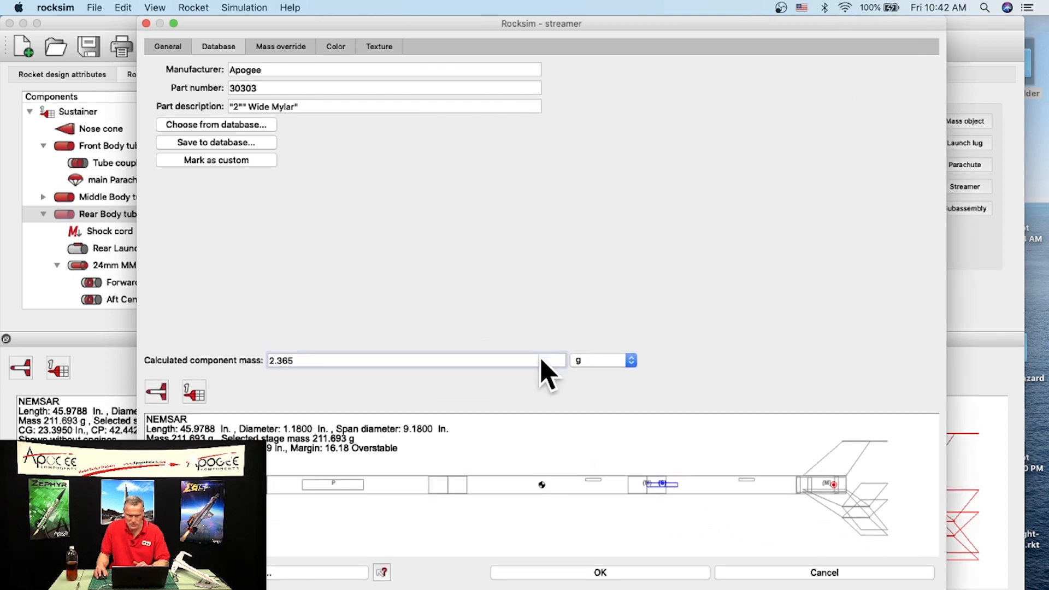
left_click_drag(540, 373, 520, 255)
right_click(675, 446)
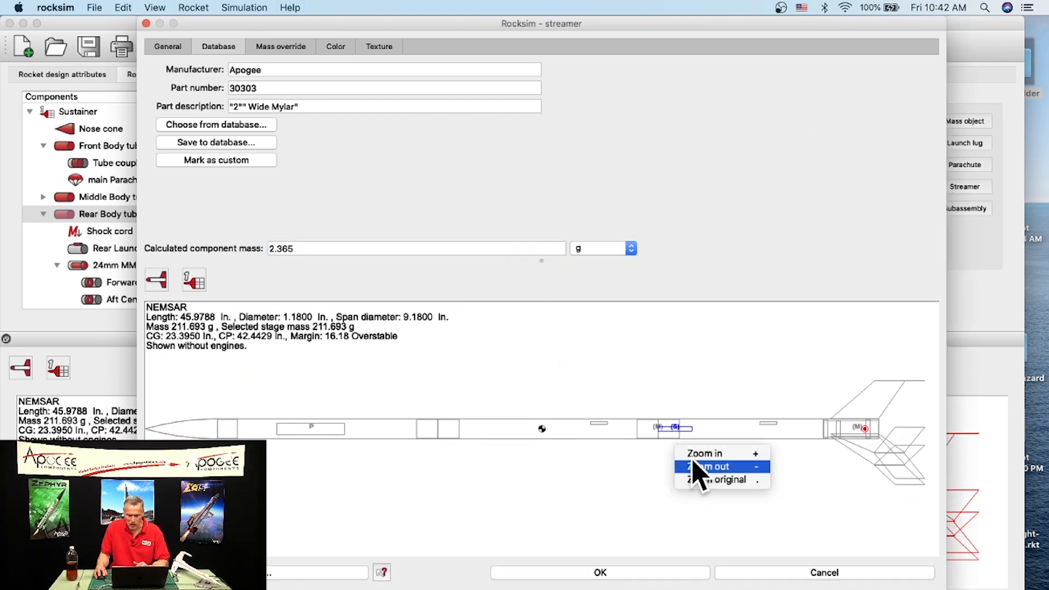
left_click(694, 457)
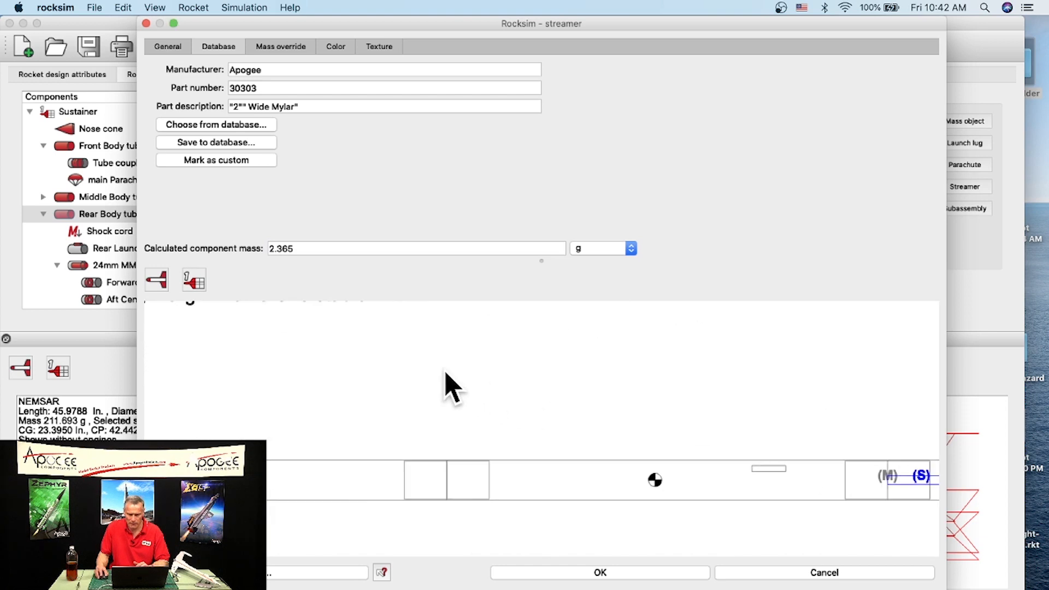
left_click_drag(740, 484, 495, 481)
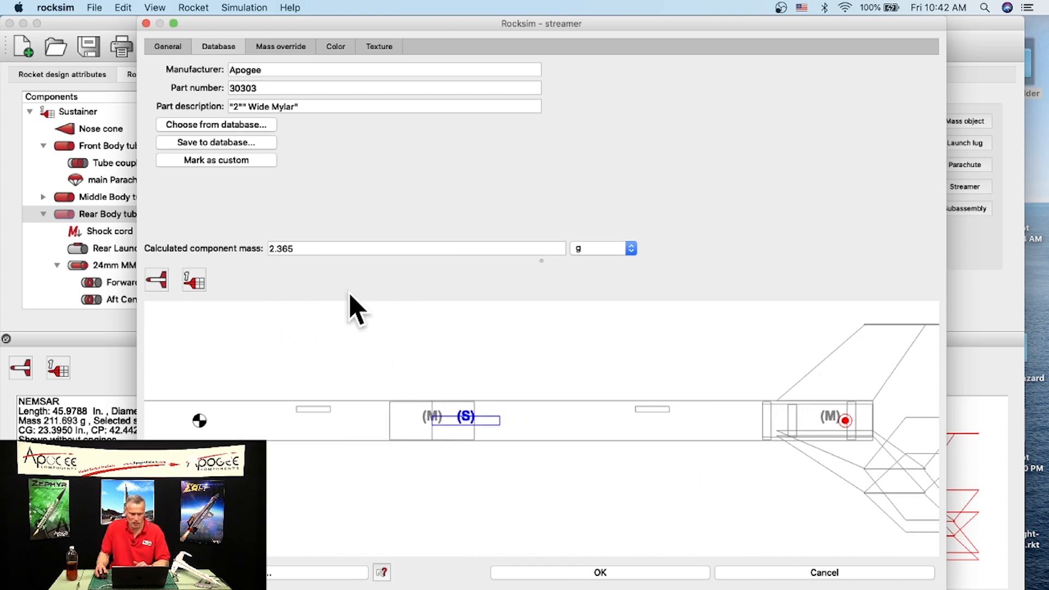
left_click(168, 52)
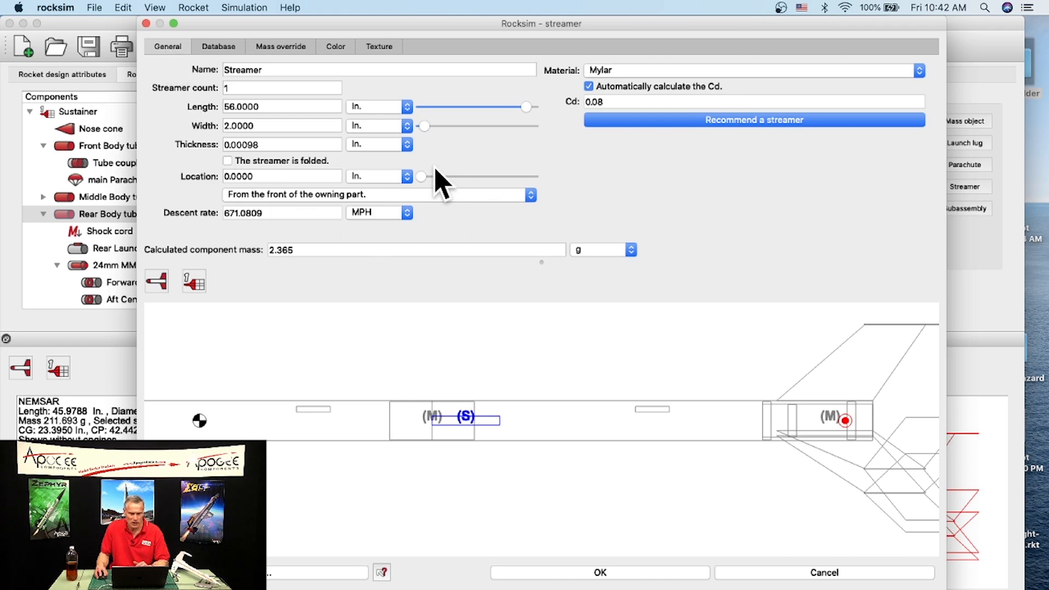
left_click_drag(421, 179, 450, 179)
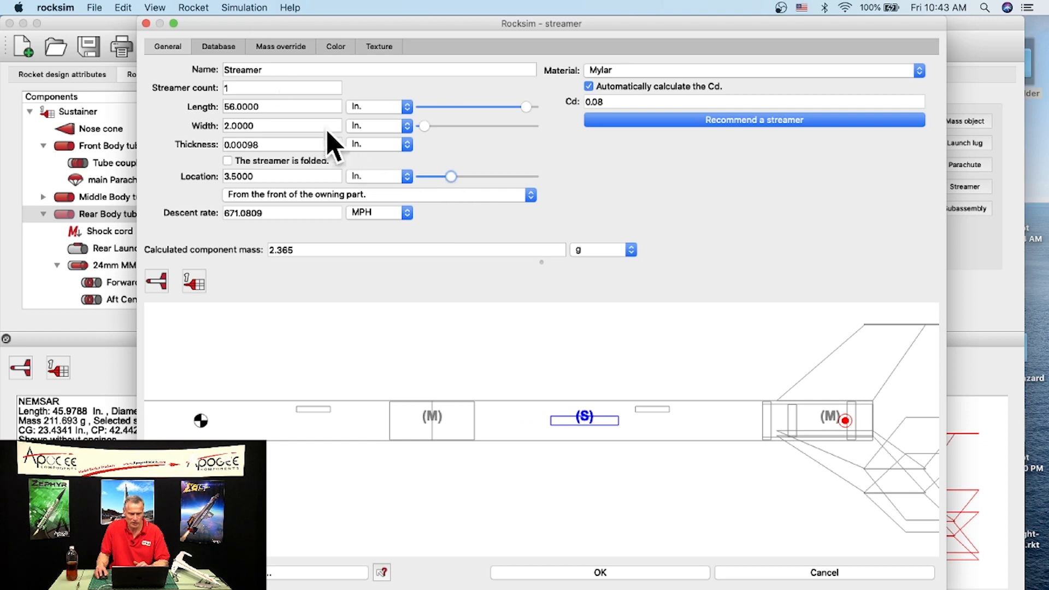
left_click(568, 572)
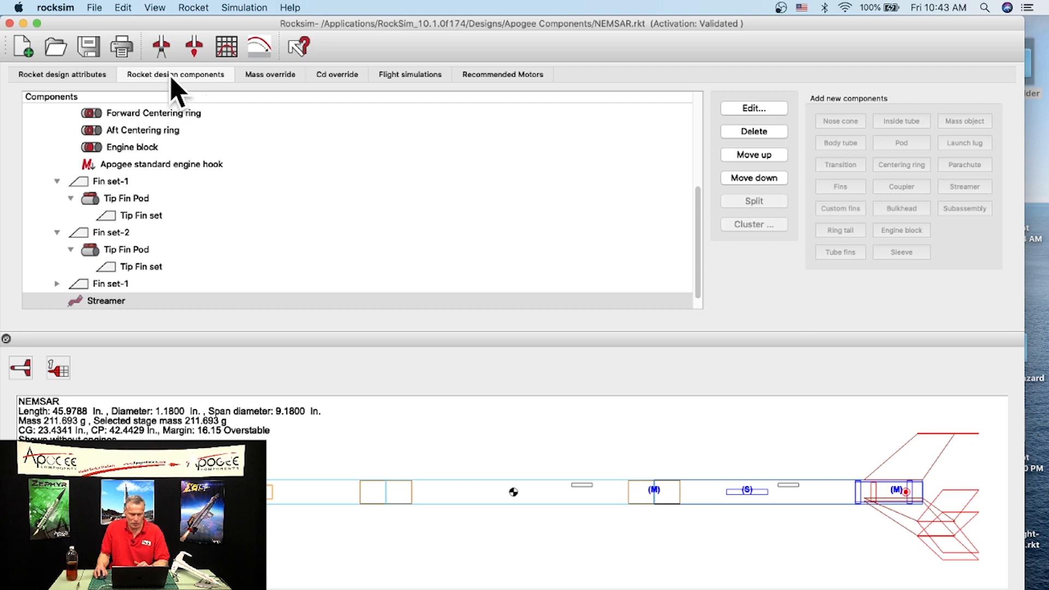
Dismiss the motor mount warning for simulations and set the number of stages to Single stage rocket in the design attributes
left_click(161, 47)
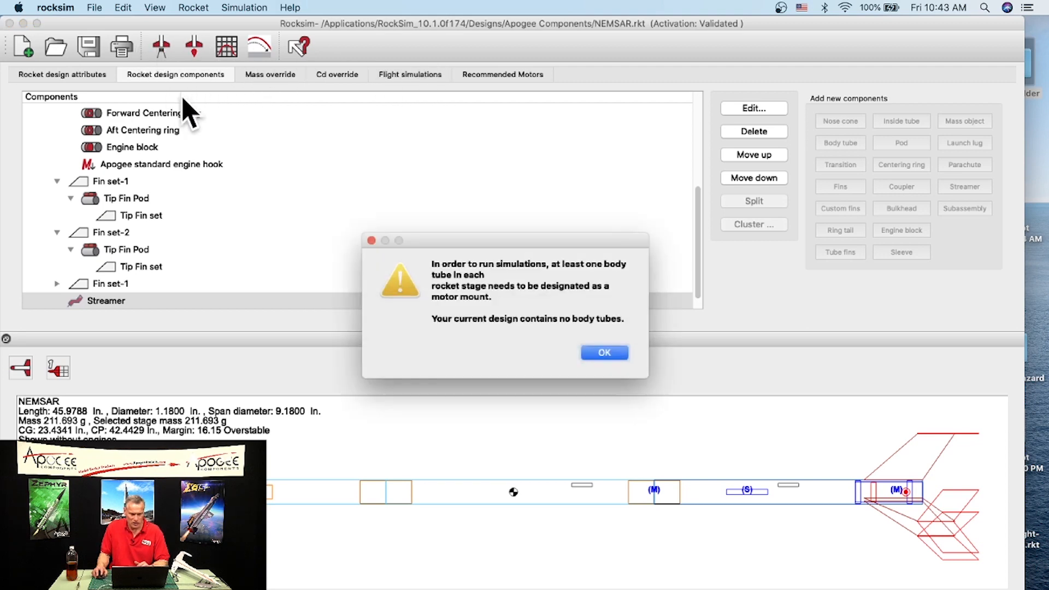
left_click(605, 354)
left_click(80, 75)
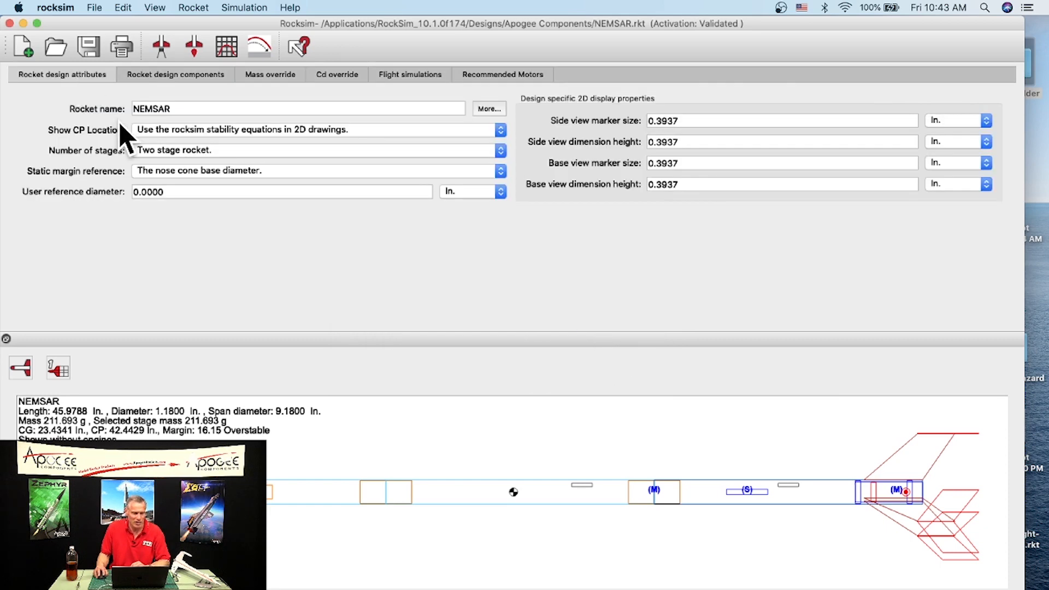
left_click(192, 155)
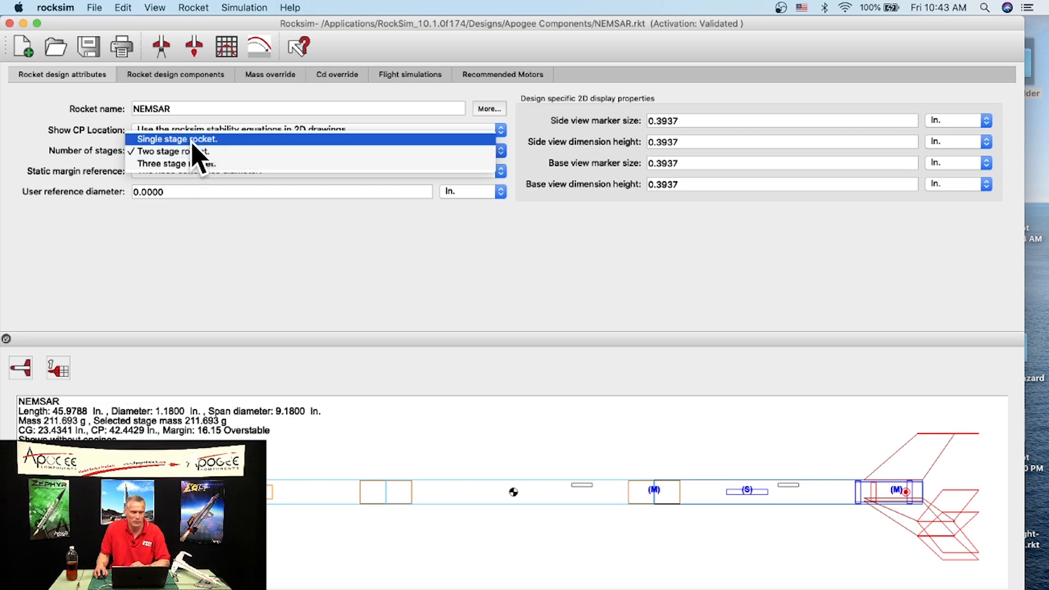
left_click(195, 140)
Check the component tree for leftover stages and collapse the Sustainer
left_click(187, 76)
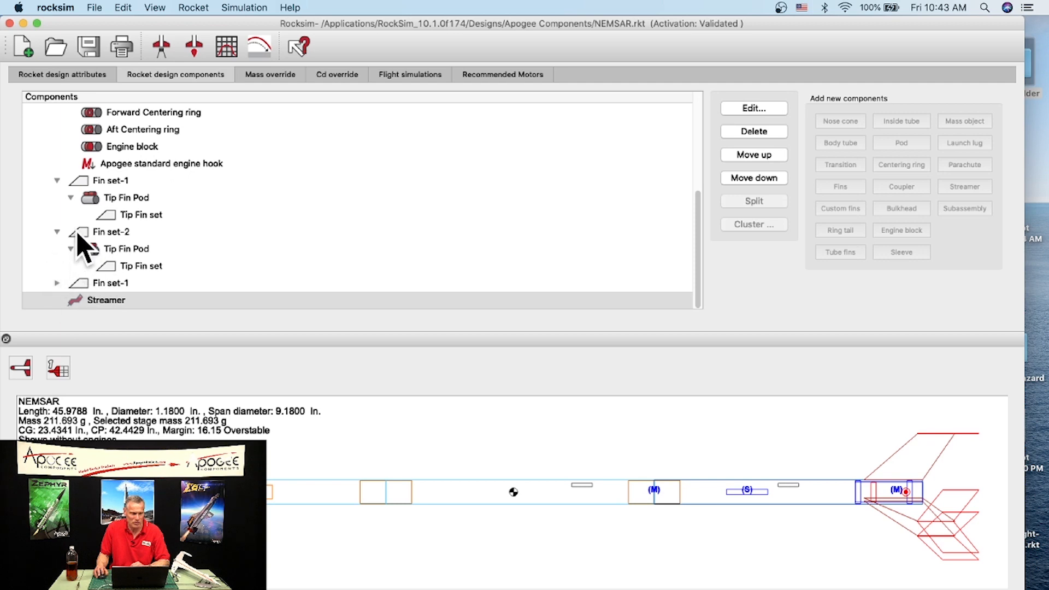
scroll(64, 297, "up", 10)
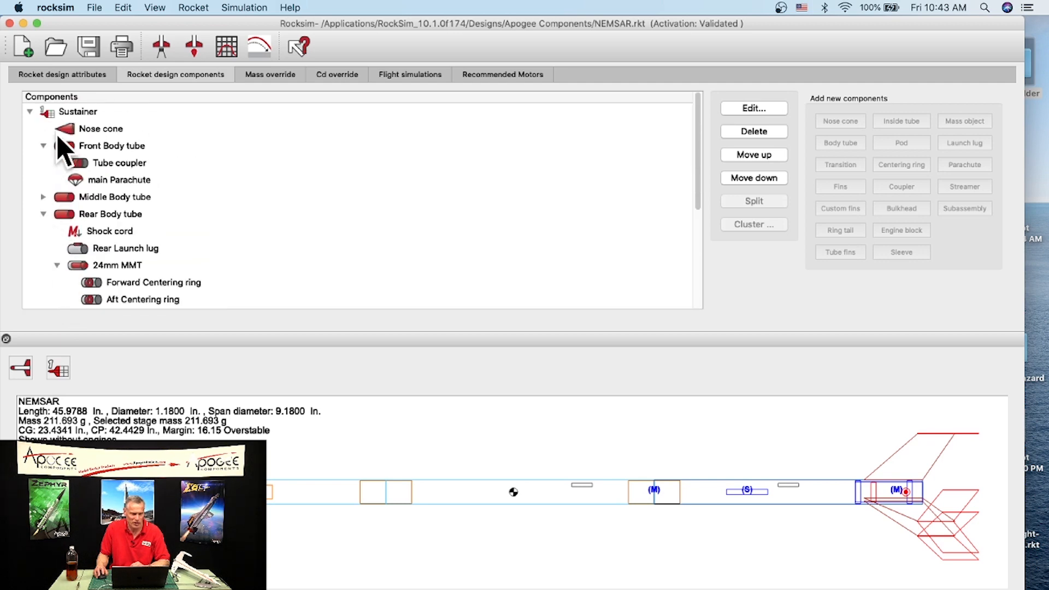
scroll(64, 164, "down", 10)
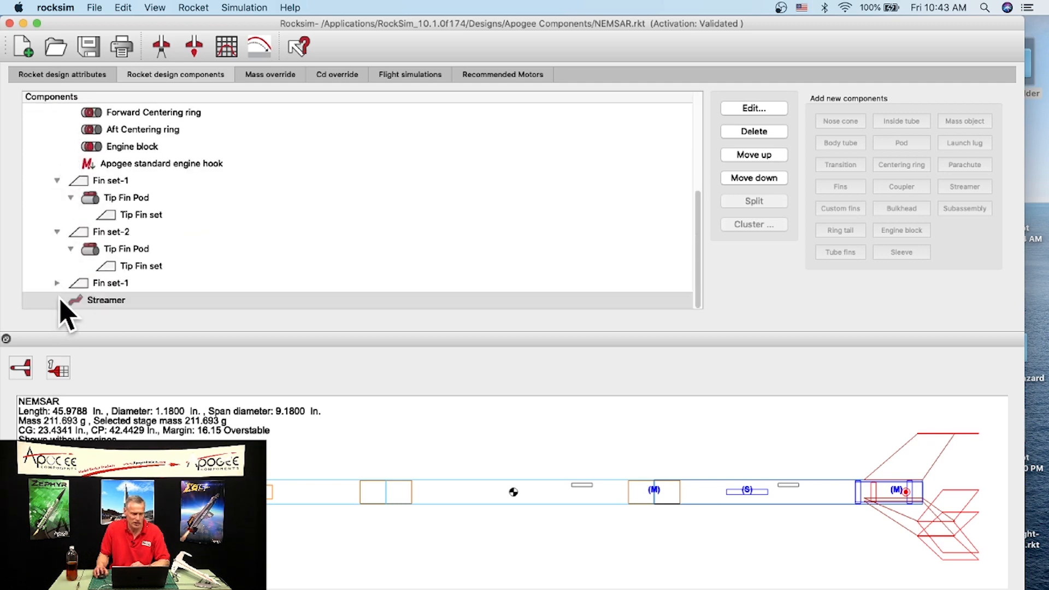
scroll(65, 272, "up", 5)
left_click(30, 112)
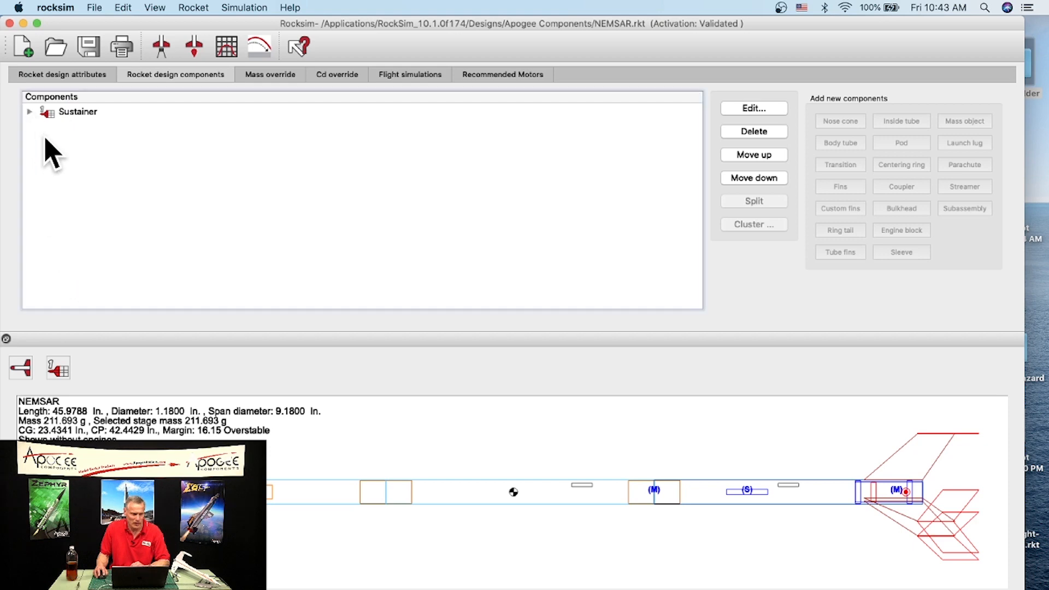
Prepare a simulation and load the Aerotech F35W engine with an 11-second ejection delay into the 24mm MMT
left_click(163, 47)
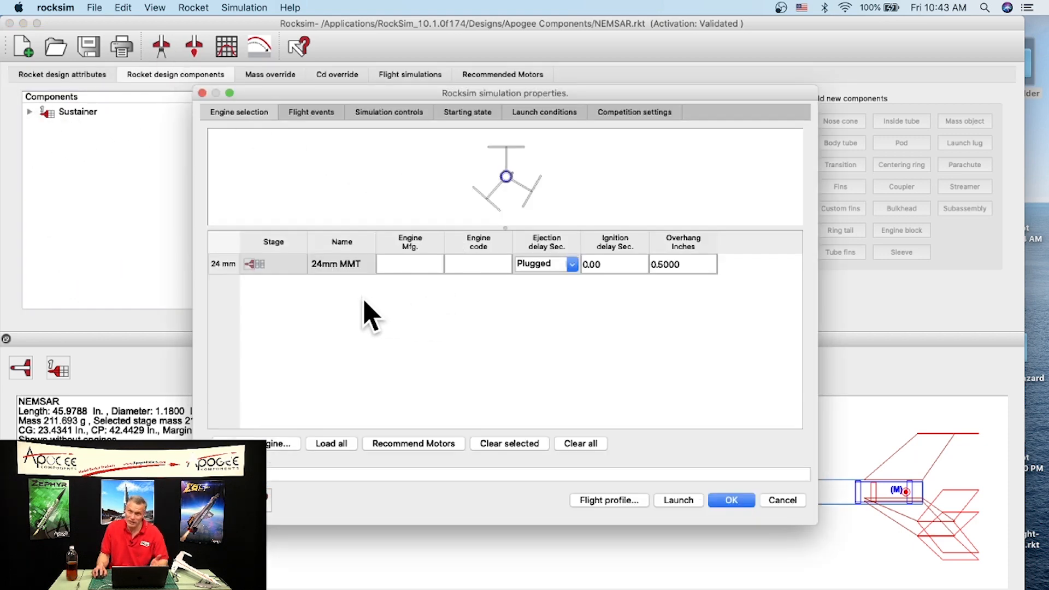
left_click(277, 444)
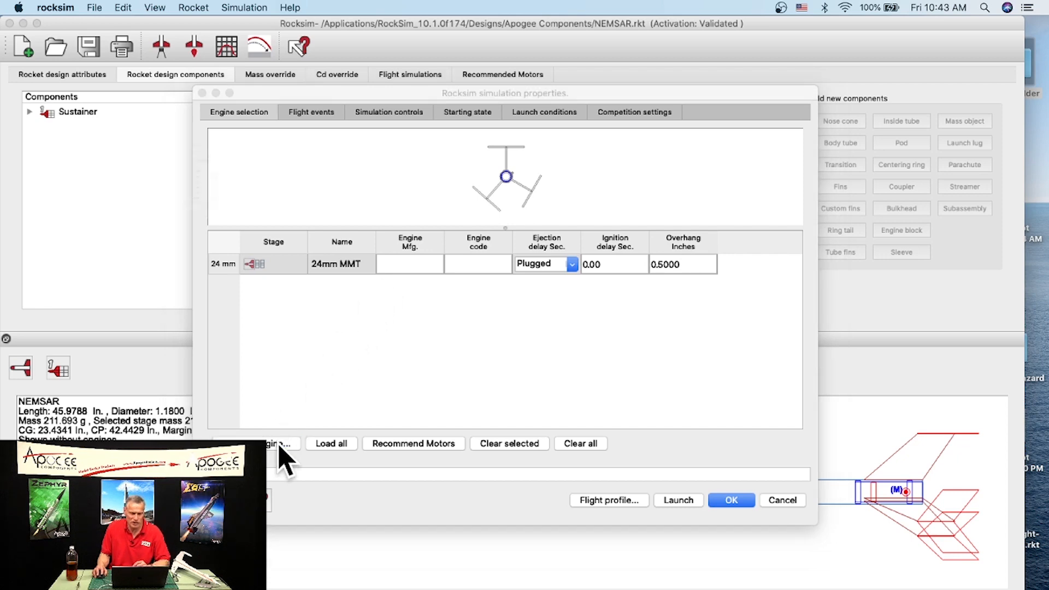
left_click_drag(276, 23, 403, 23)
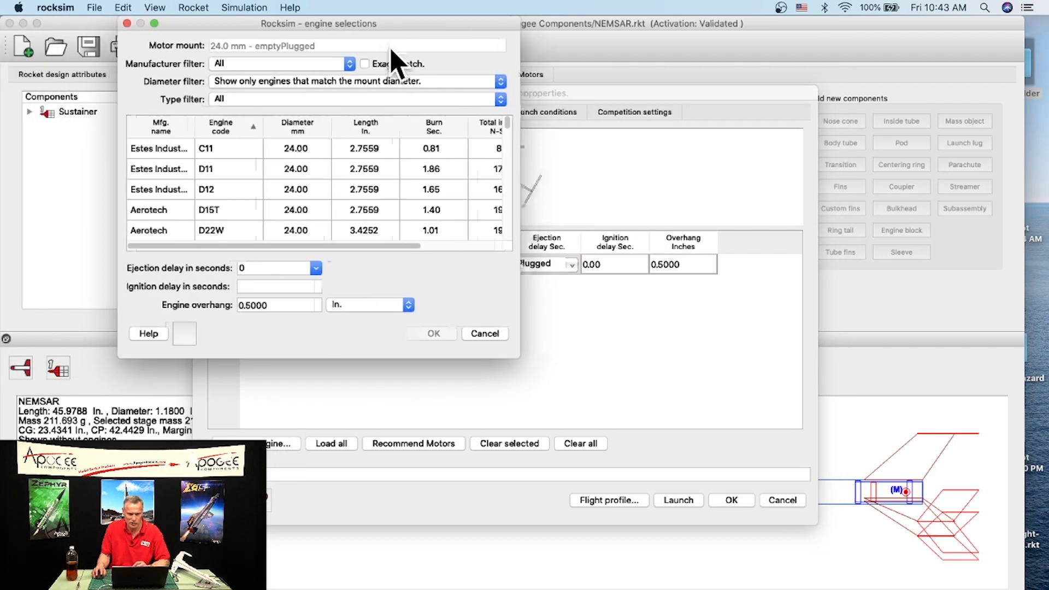
left_click_drag(527, 364, 767, 563)
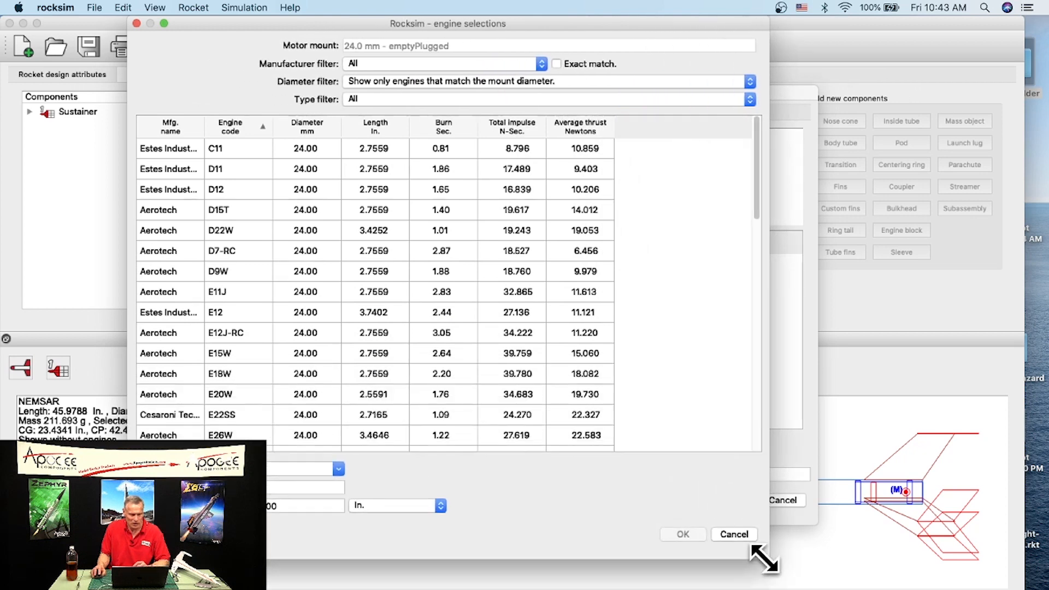
scroll(235, 413, "down", 15)
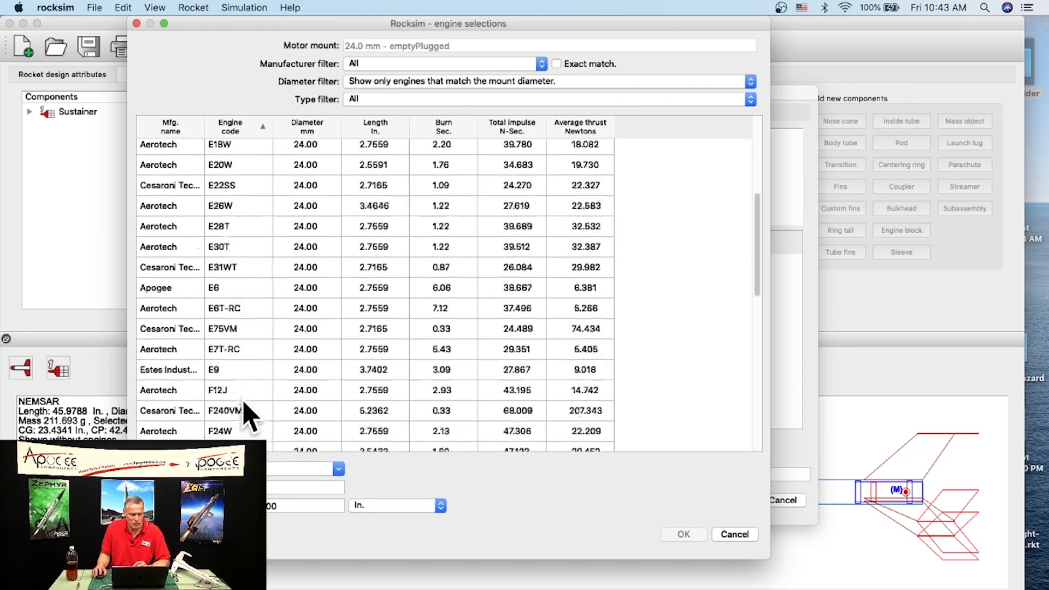
scroll(246, 390, "down", 5)
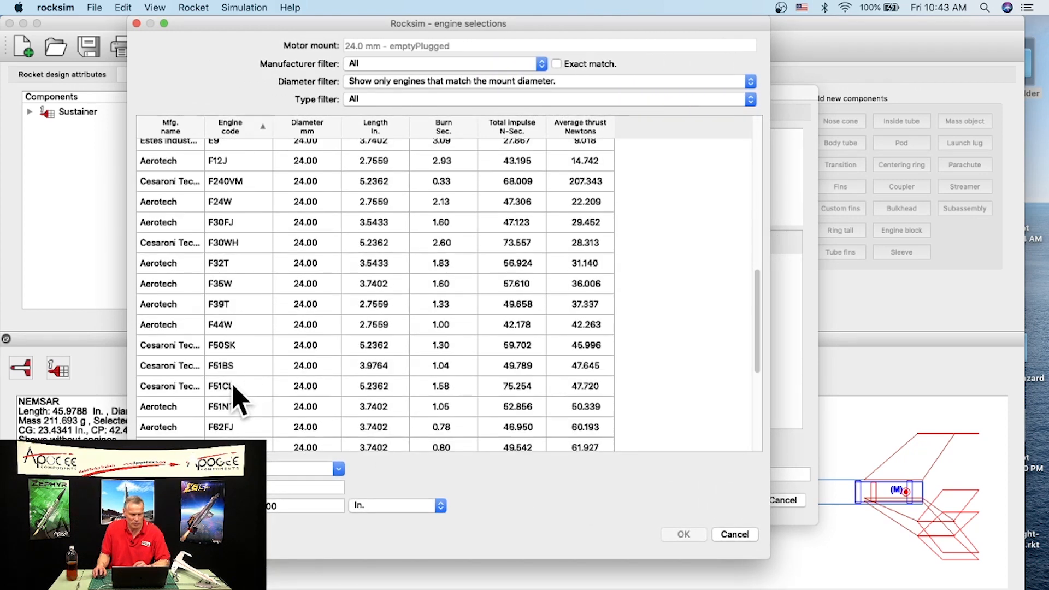
left_click(230, 328)
left_click(230, 284)
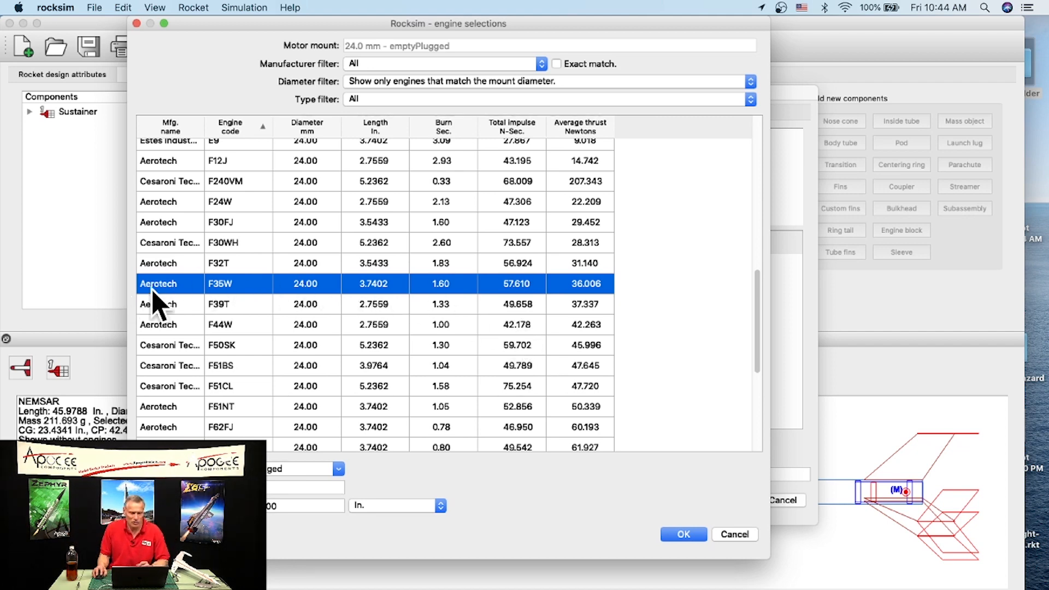
left_click(339, 470)
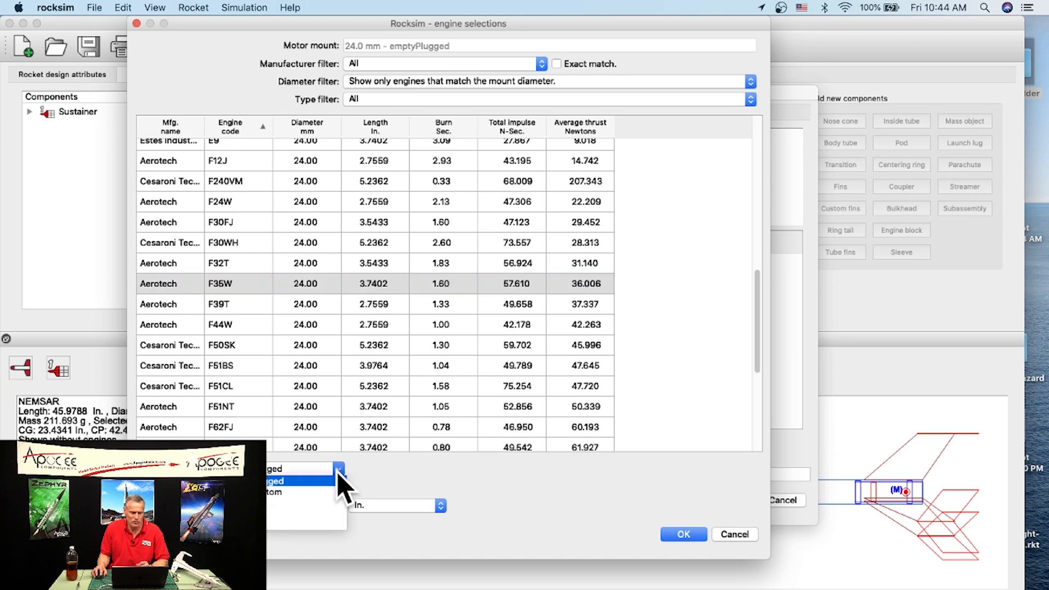
left_click(334, 526)
left_click(682, 535)
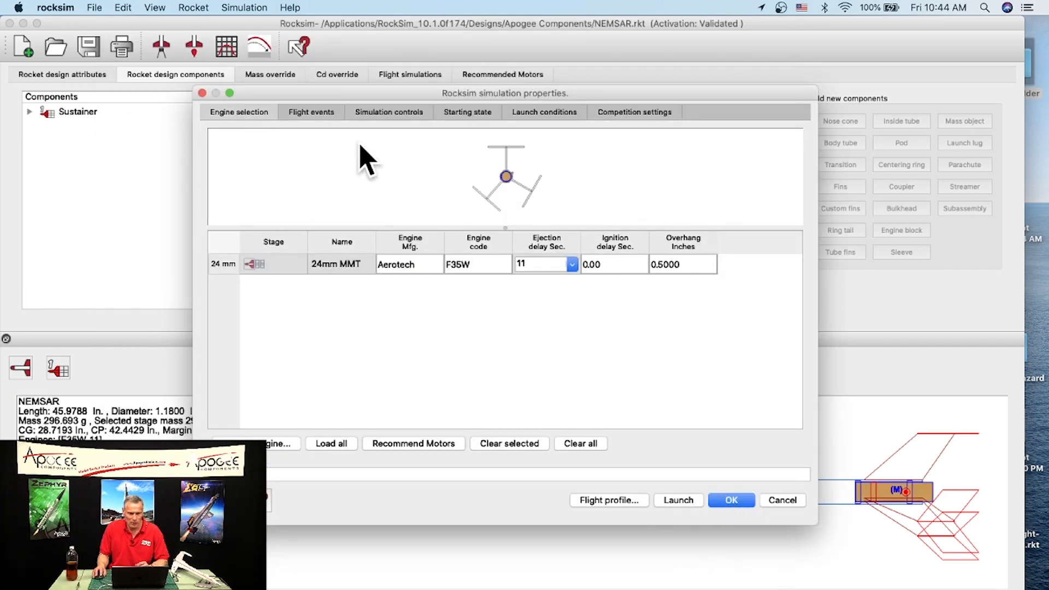
Set the streamer's flight event to deploy at apogee
left_click(310, 113)
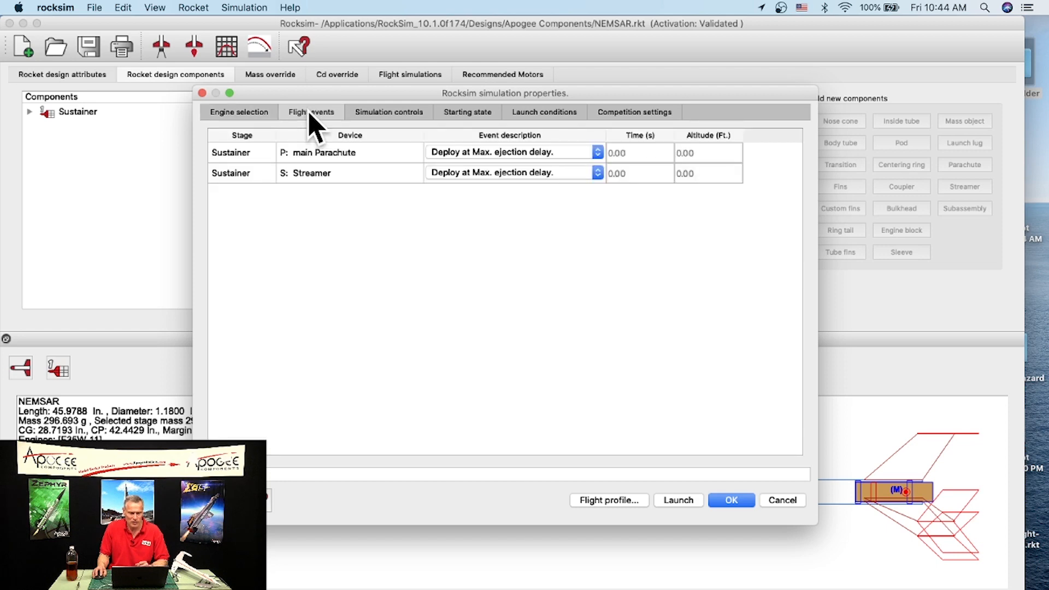
left_click(484, 164)
left_click(499, 207)
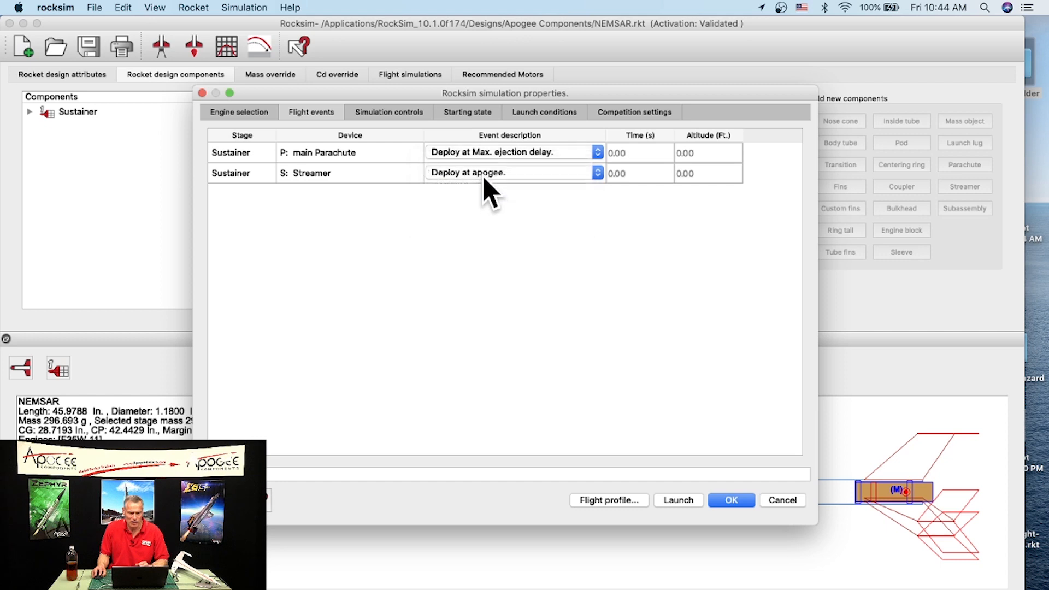
Set the main parachute's flight event to deploy at altitude, with an altitude of 94 ft
left_click(480, 153)
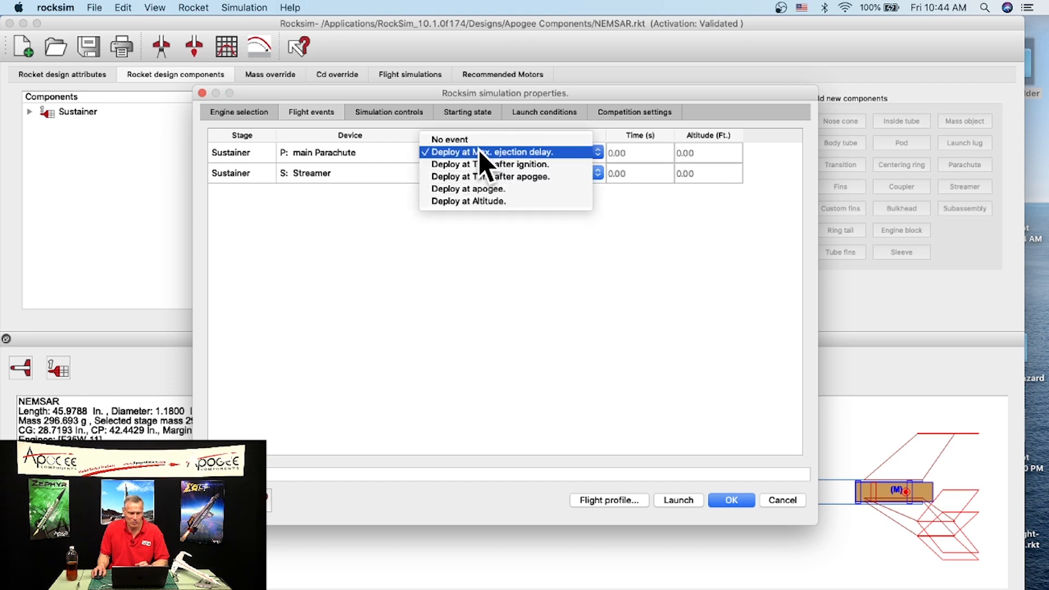
left_click(498, 201)
left_click(711, 154)
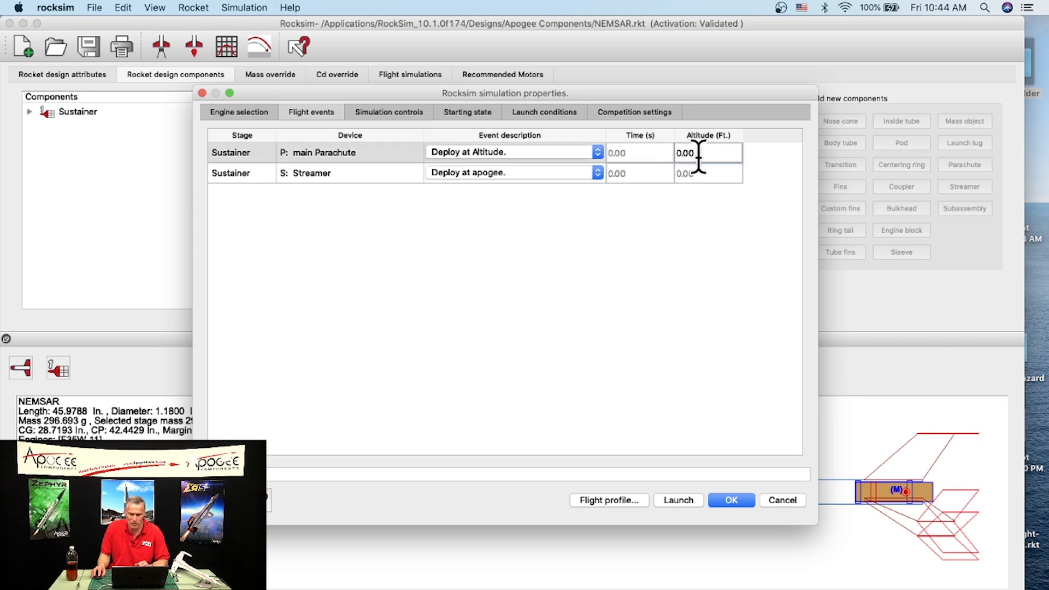
type("94")
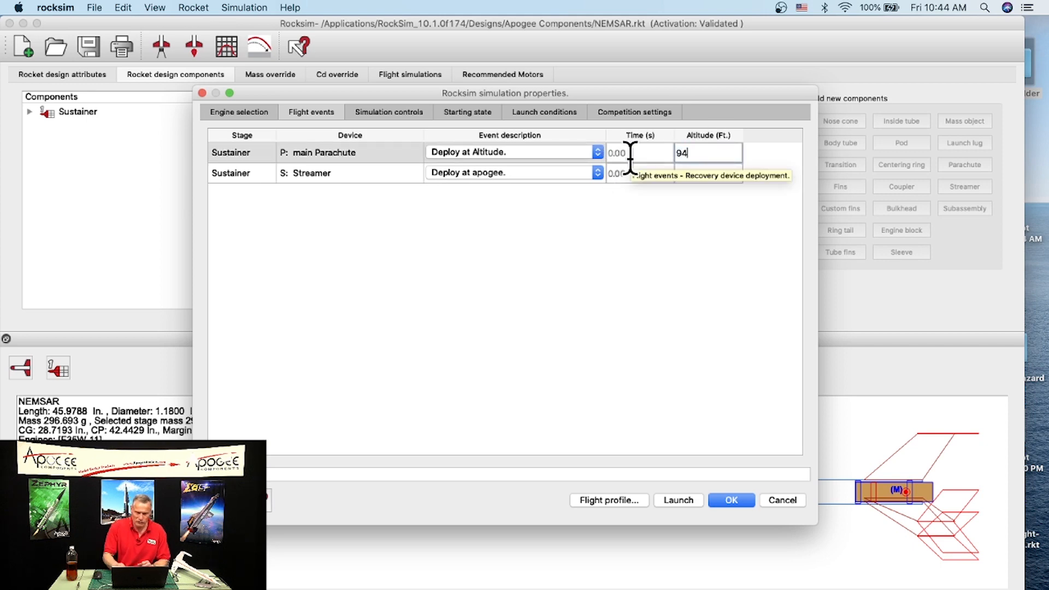
key("Return")
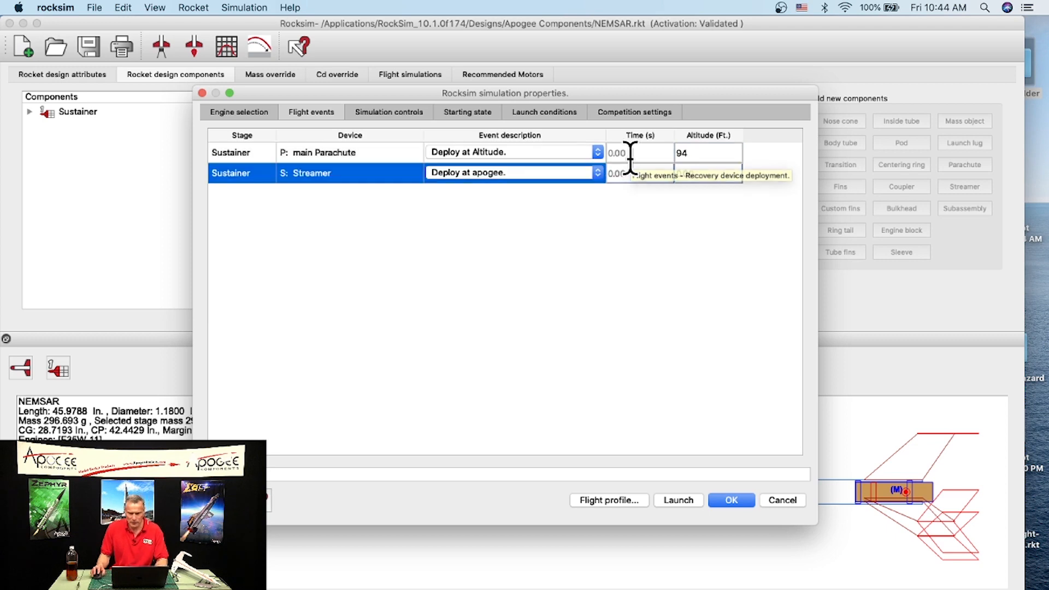
Run the simulation with its 2D flight profile, play the flight animation and advance it through the descent to landing
left_click(623, 501)
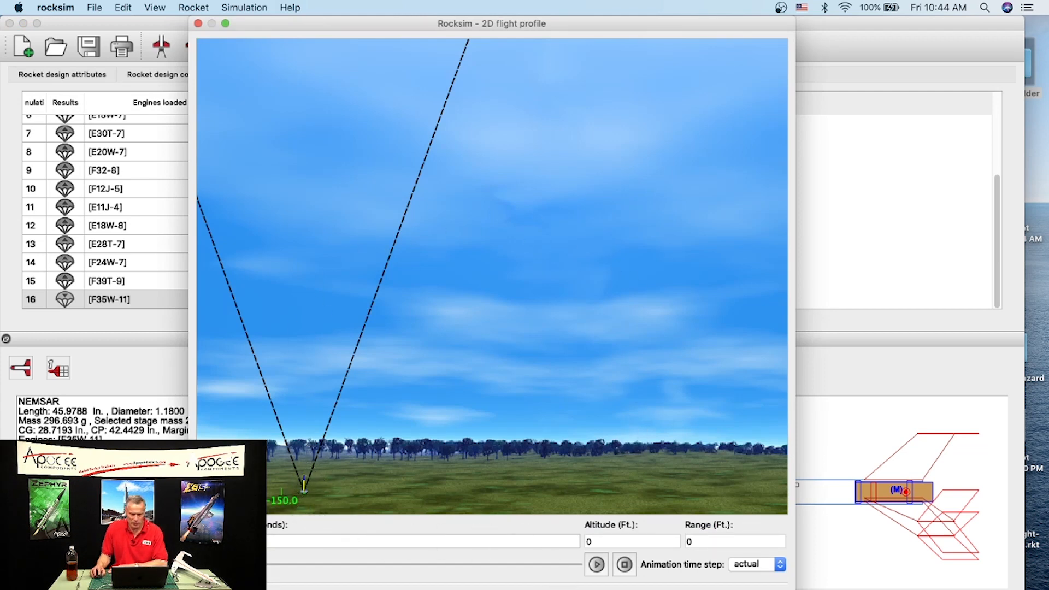
left_click(596, 565)
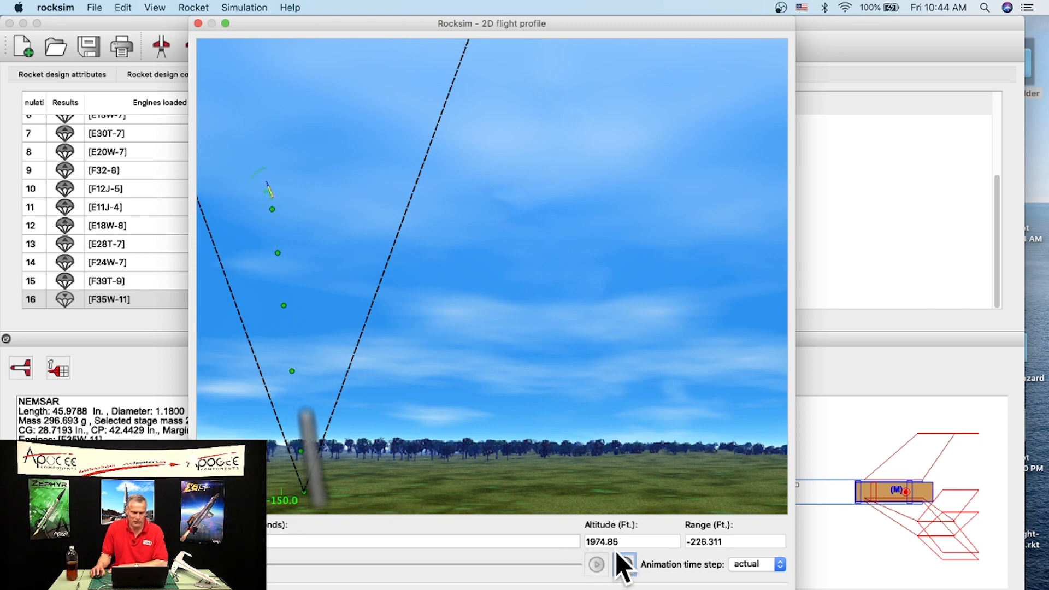
left_click_drag(268, 565, 515, 564)
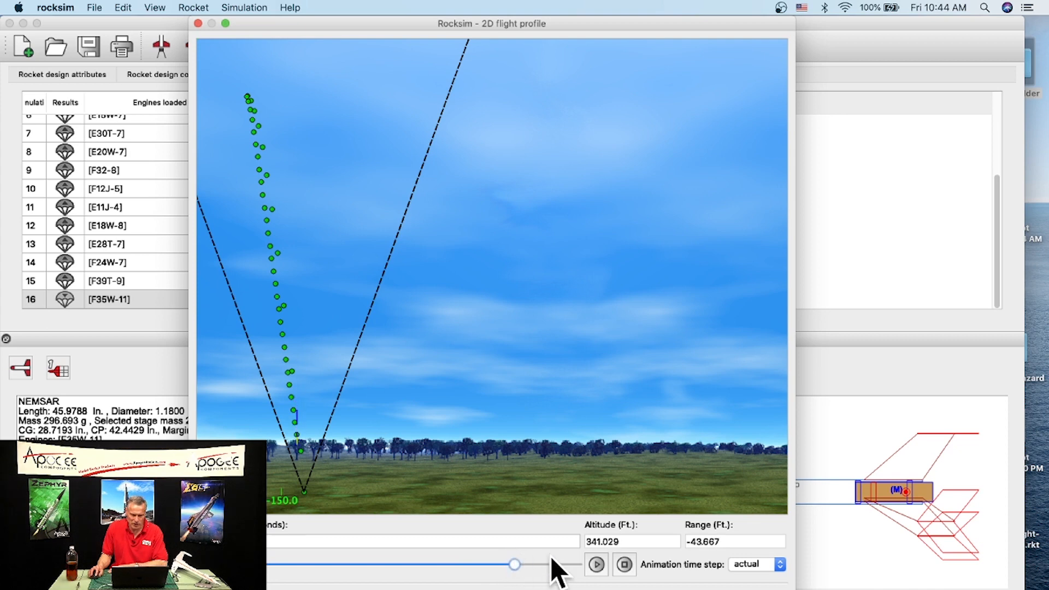
left_click_drag(524, 567, 581, 570)
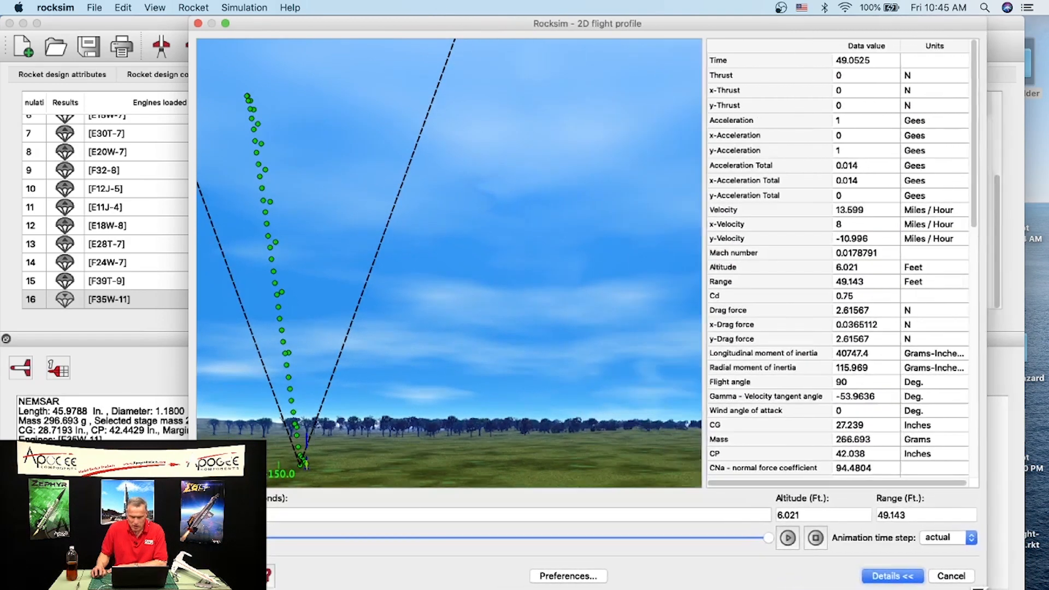
Examine the y-velocity near touchdown in the flight profile's detailed data
left_click_drag(382, 26, 410, 28)
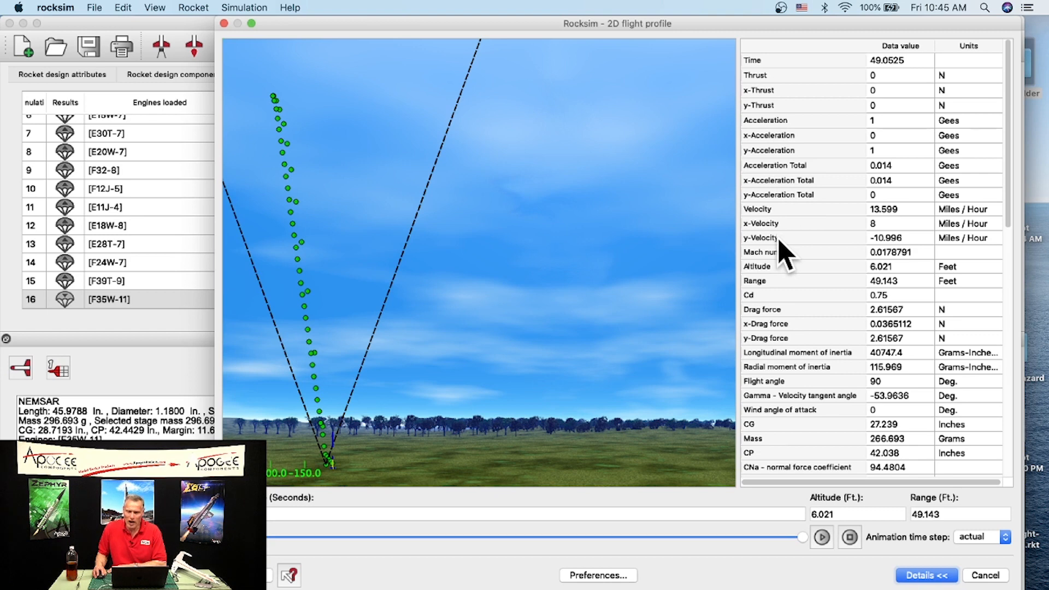
left_click(942, 240)
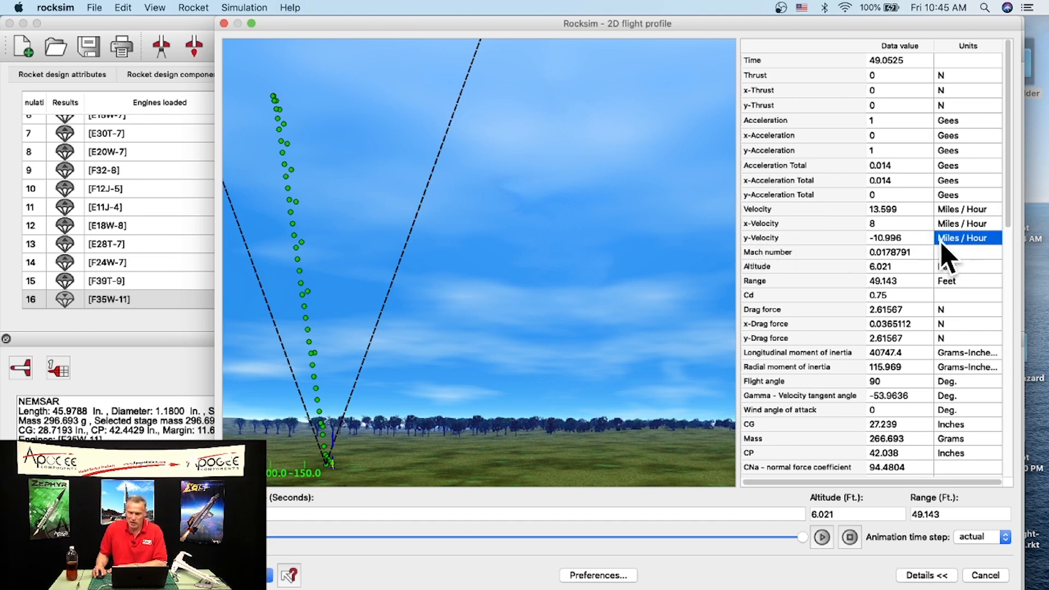
left_click(769, 241)
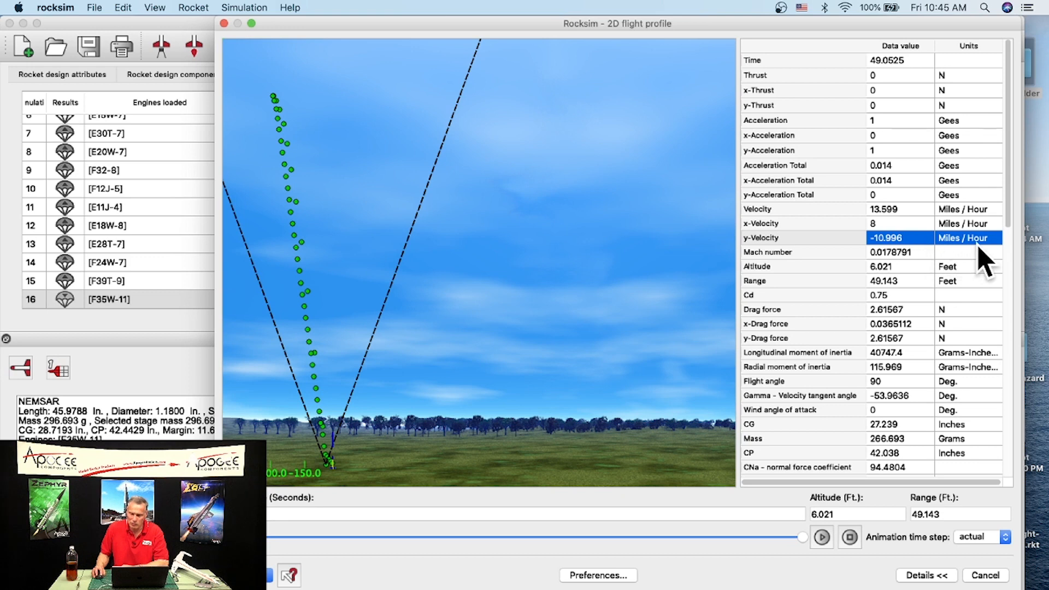
Compare the descent data under the streamer, after main parachute deployment and near landing, and close the flight profile
left_click_drag(799, 535, 673, 537)
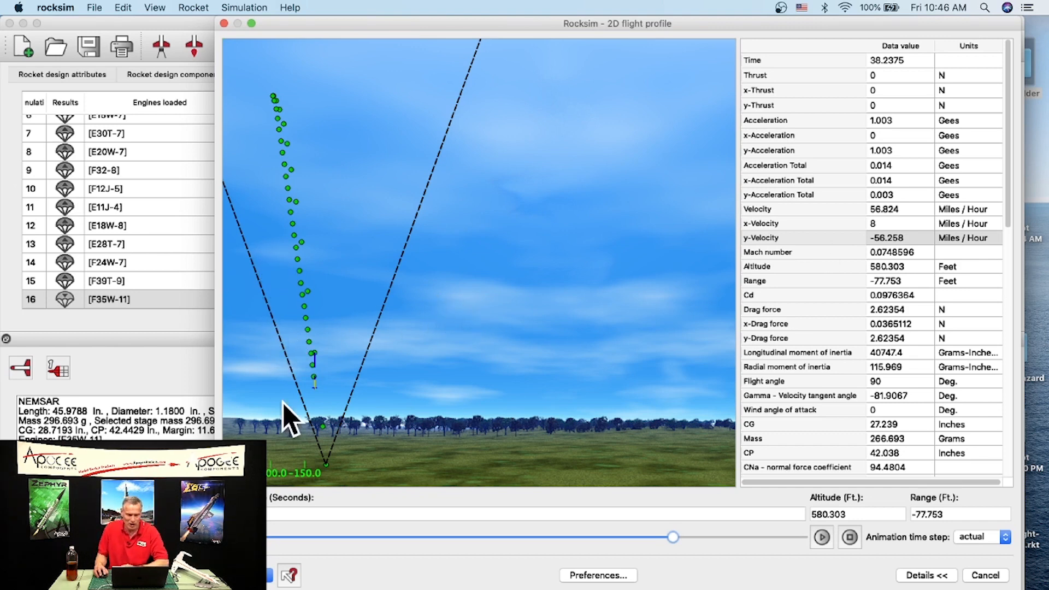
left_click_drag(674, 544, 752, 545)
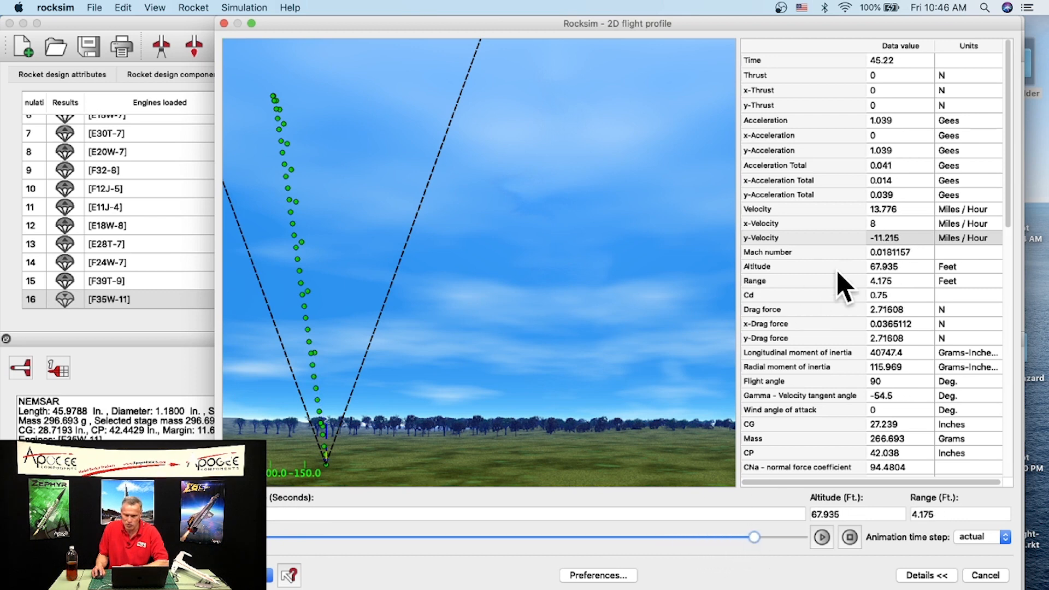
left_click_drag(760, 540, 800, 535)
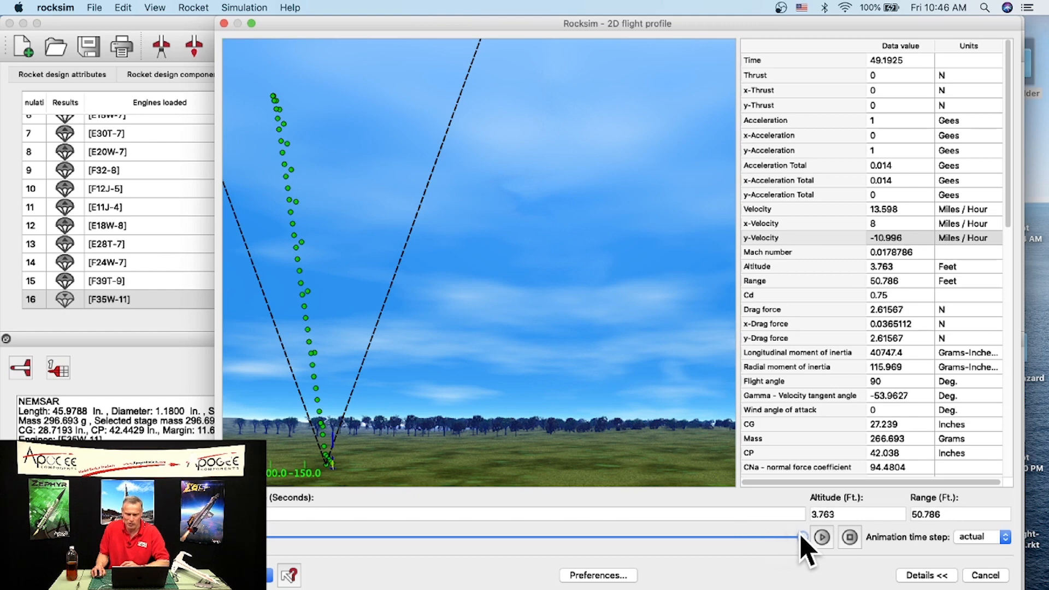
left_click(978, 577)
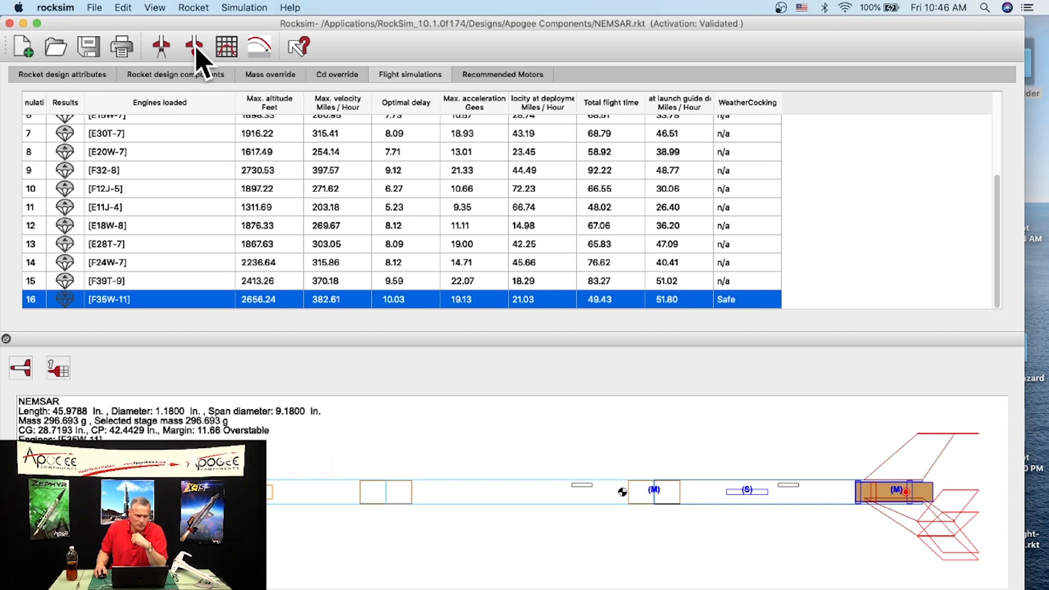
Run the simulation with its 2D flight profile and turn off scaling of the background image to fit the screen in the flight profile preferences
left_click(164, 47)
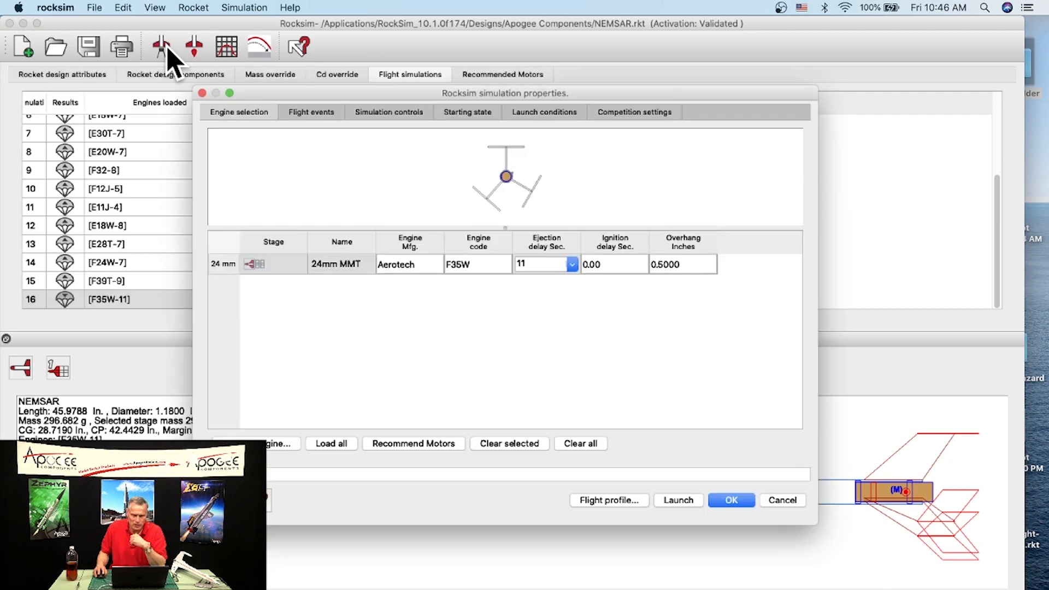
left_click(607, 500)
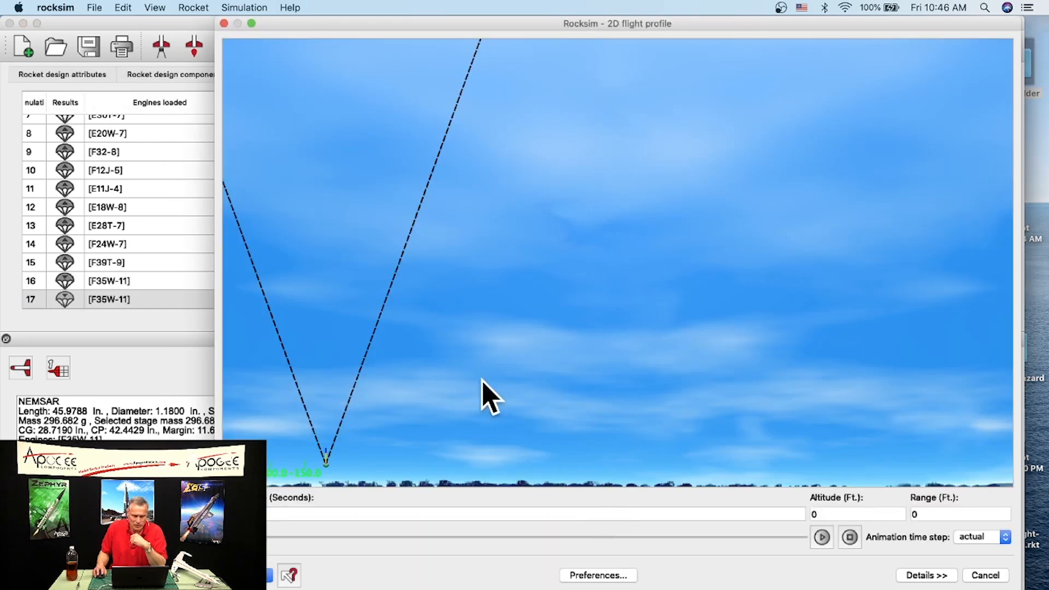
left_click_drag(218, 588, 134, 589)
left_click(572, 584)
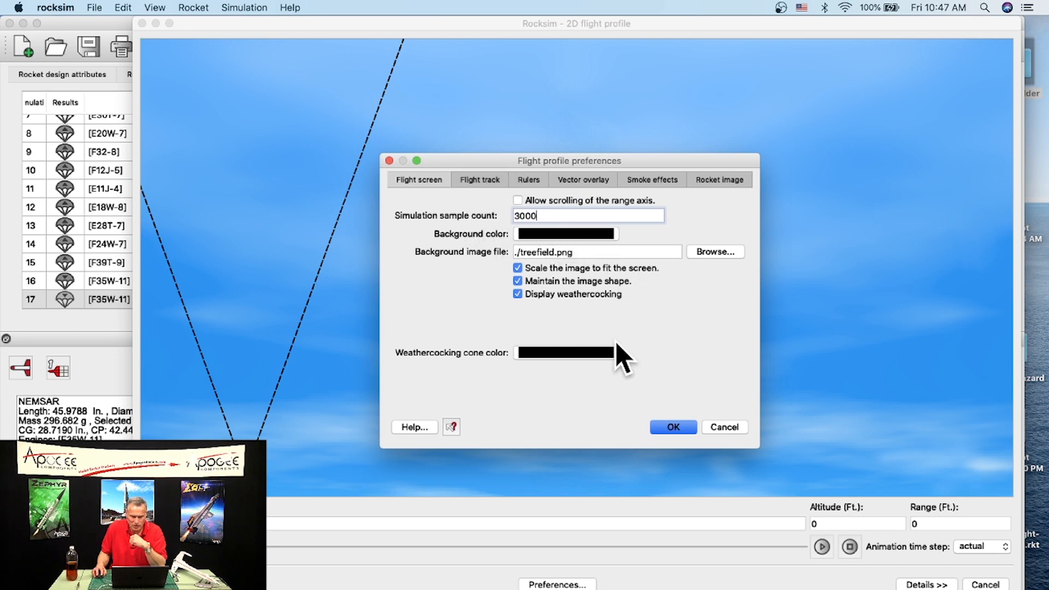
left_click(518, 268)
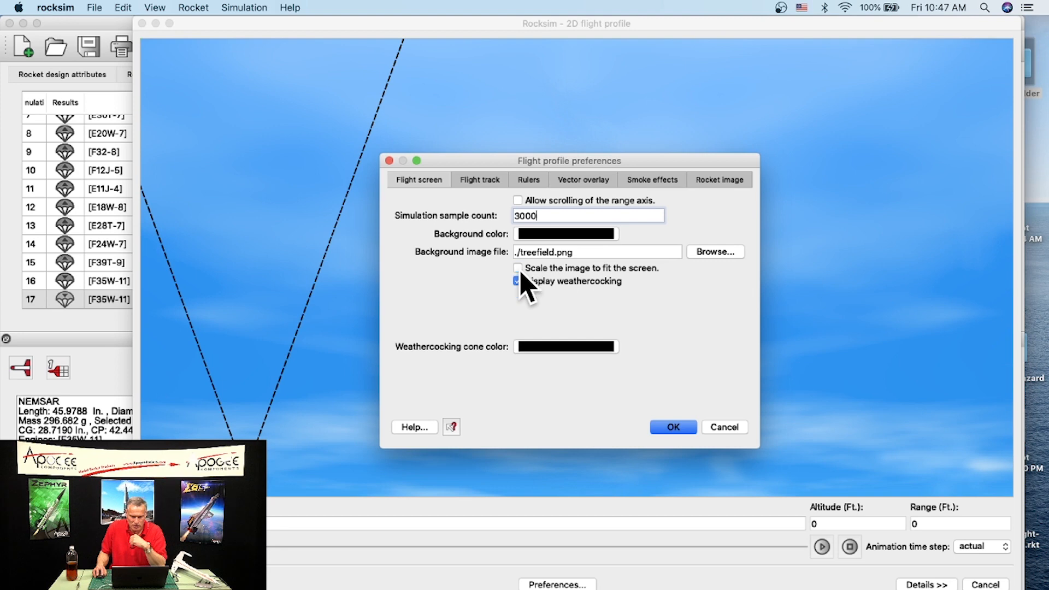
left_click(673, 427)
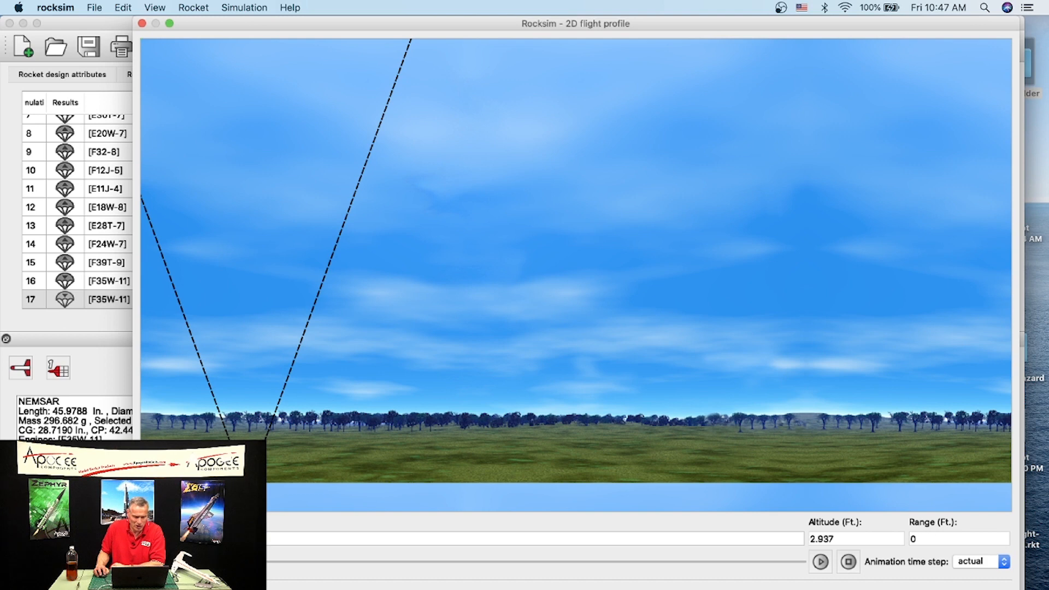
Show the flight profile's detailed data and compare the y-velocity during the streamer descent and near touchdown
left_click_drag(161, 565, 448, 566)
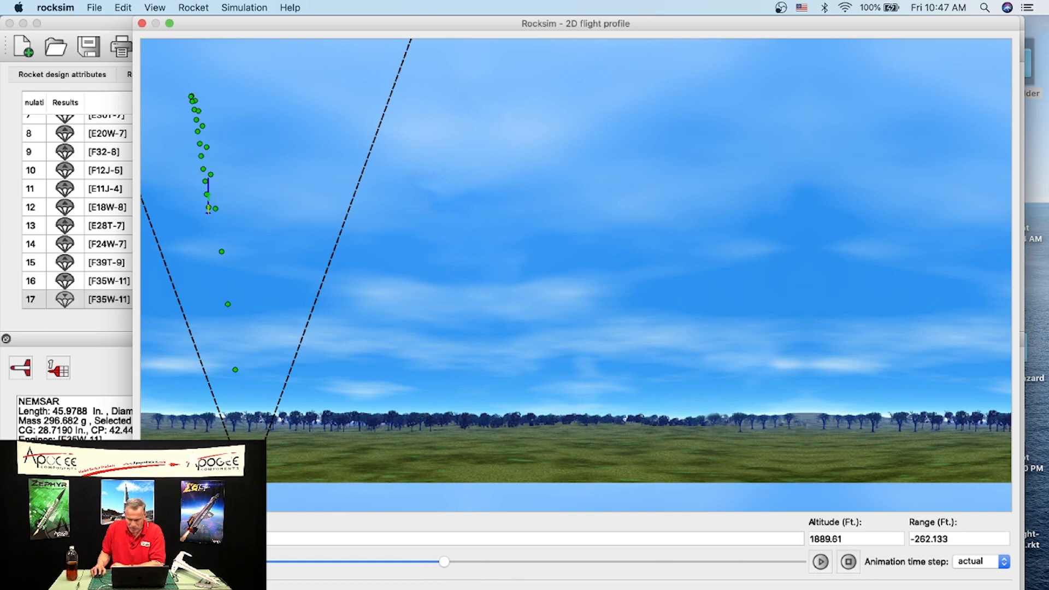
left_click(765, 589)
left_click(725, 432)
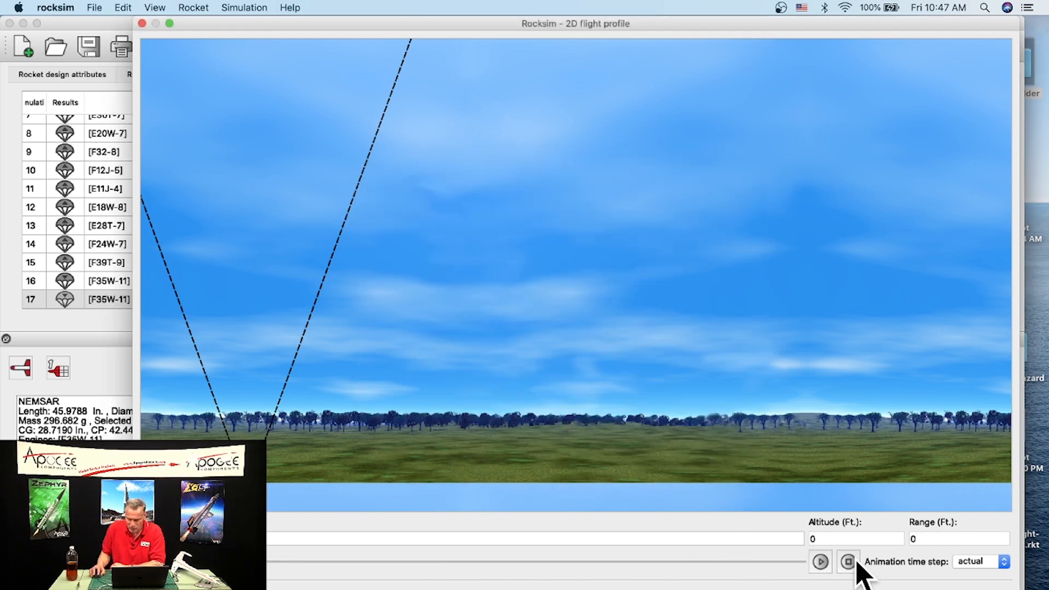
left_click(858, 588)
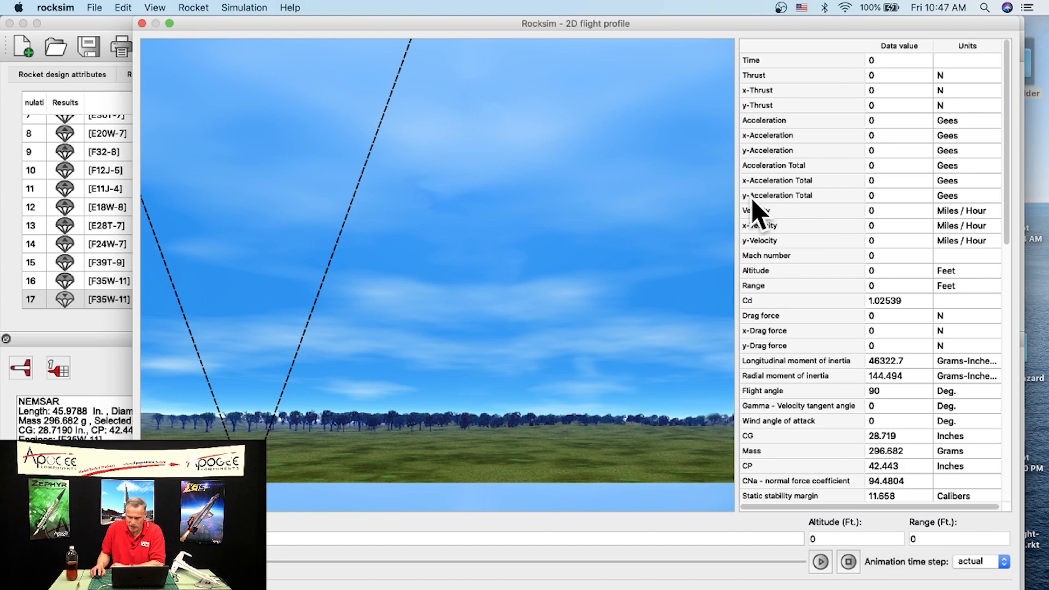
left_click(901, 240)
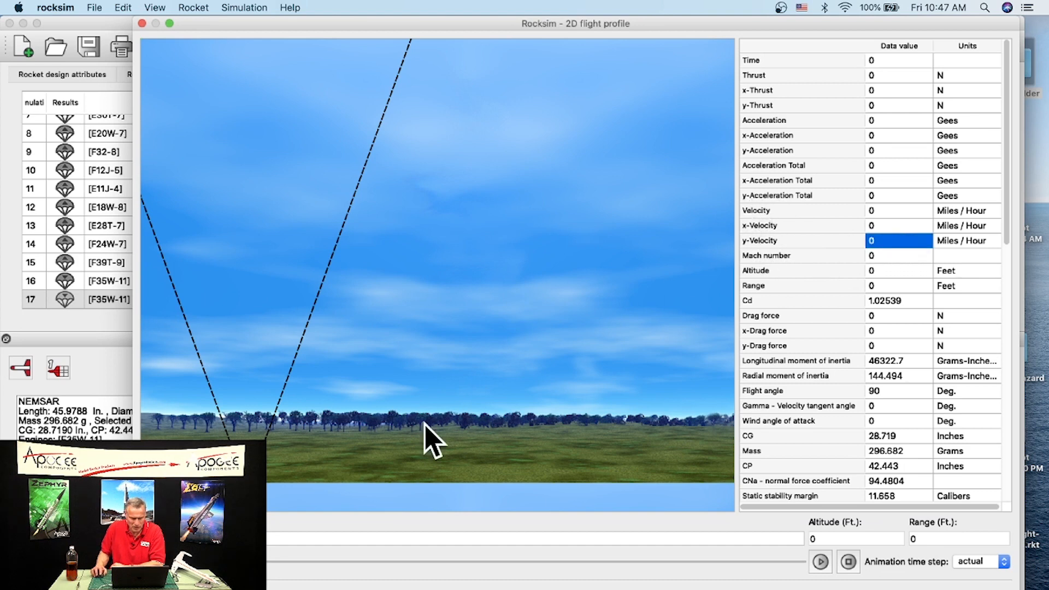
left_click_drag(184, 568, 442, 565)
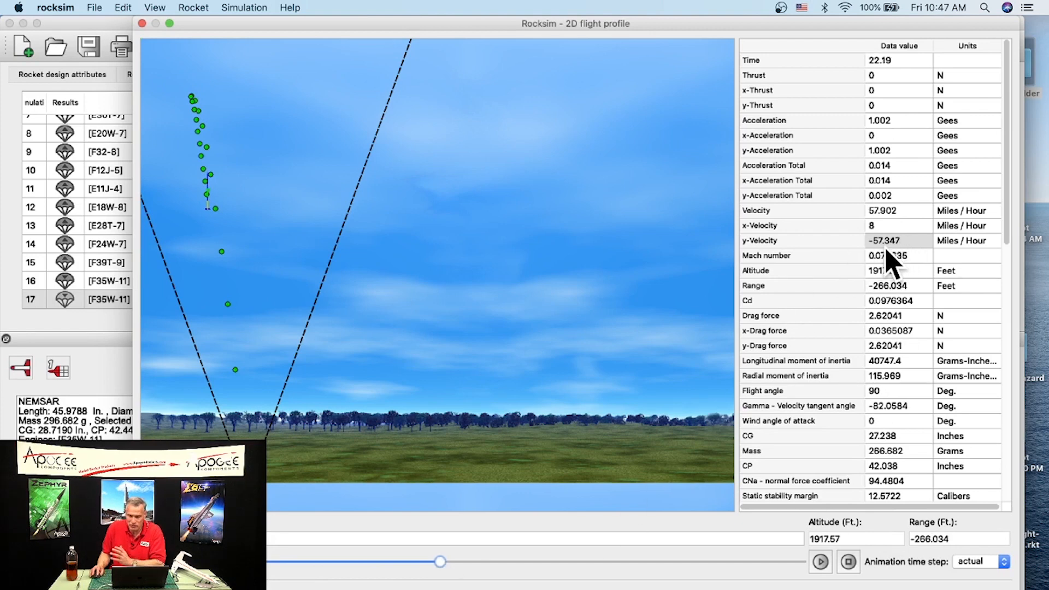
left_click_drag(440, 562, 801, 544)
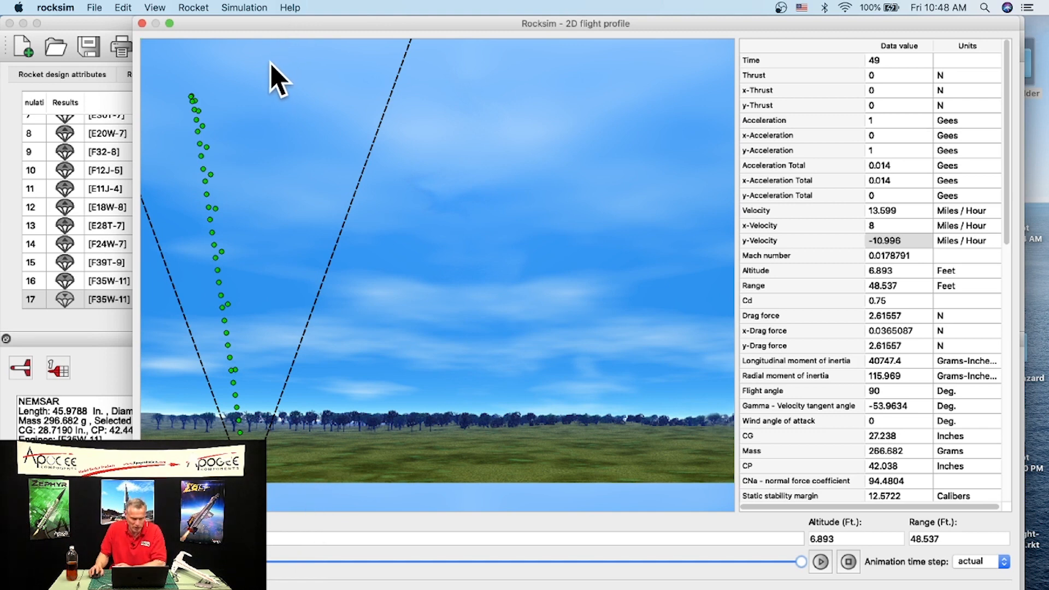
left_click_drag(134, 229, 120, 230)
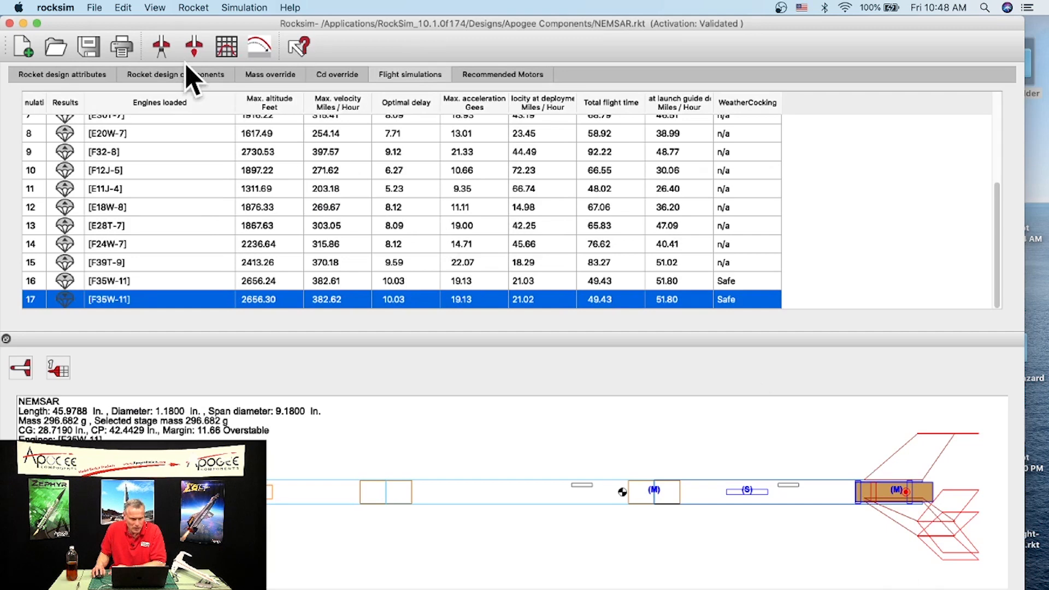
Rerun the simulation with its flight profile, examine the y-velocity and altitude data just before landing, and close the profile
left_click(162, 46)
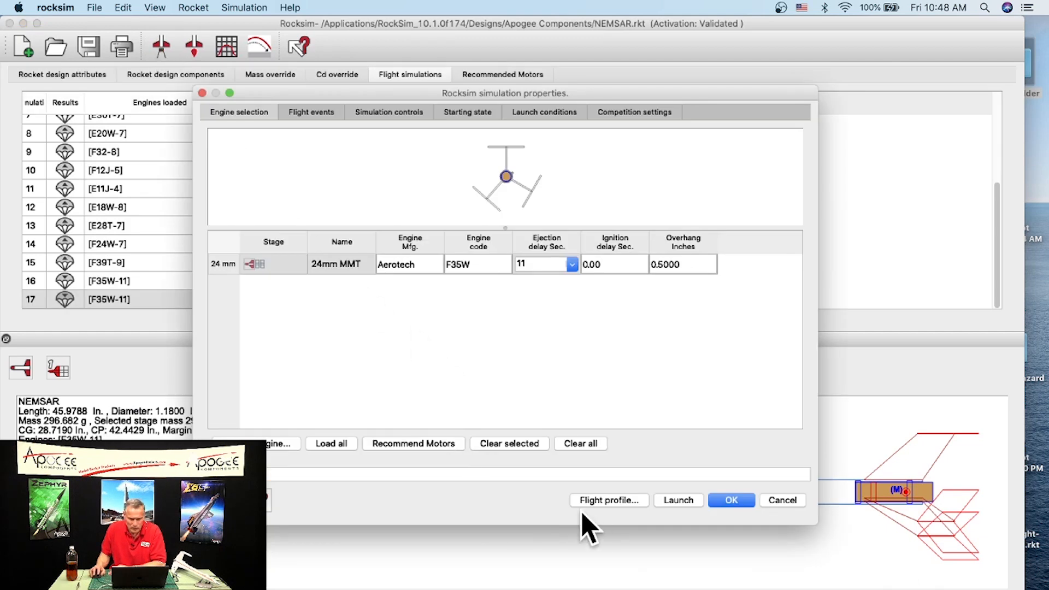
left_click(598, 499)
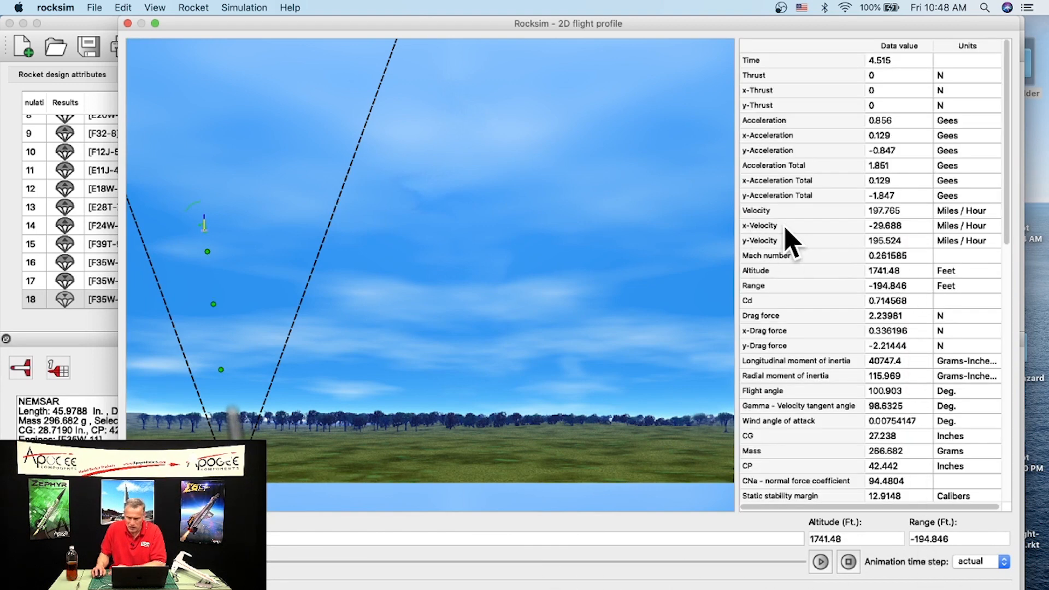
left_click(960, 239)
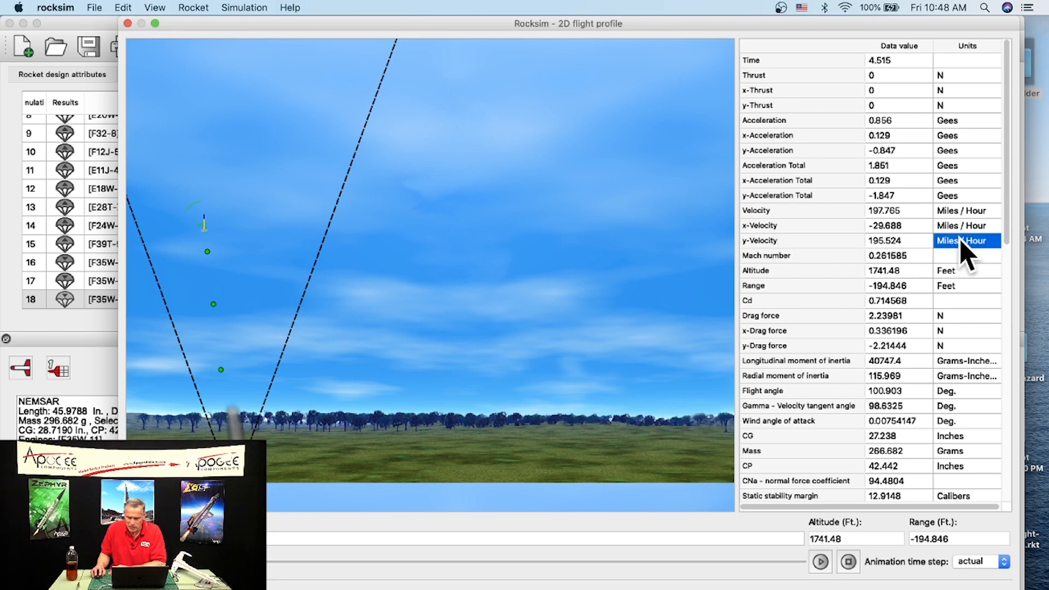
left_click(792, 240)
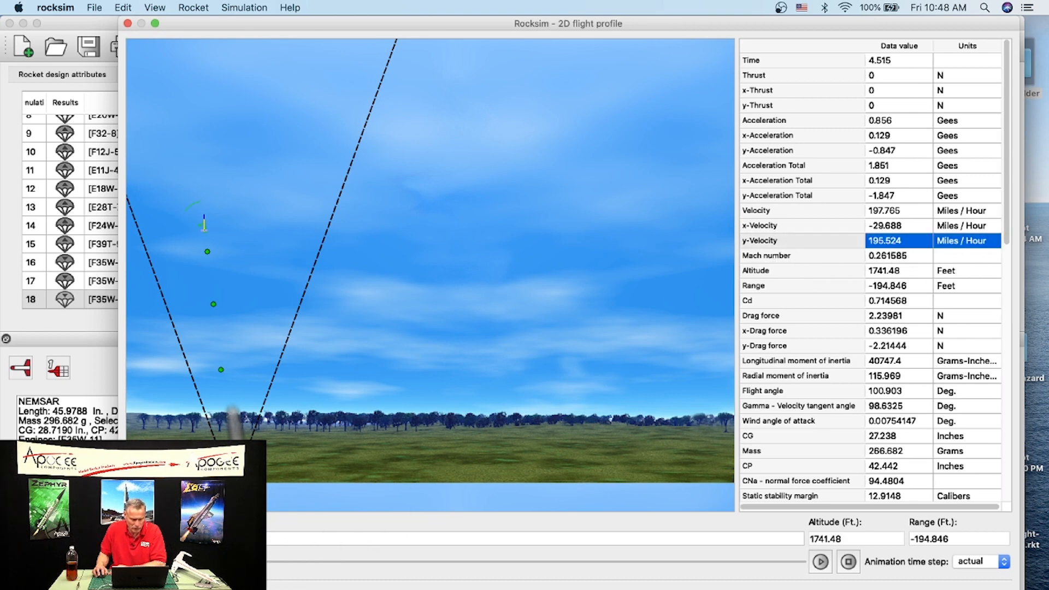
left_click_drag(192, 562, 792, 567)
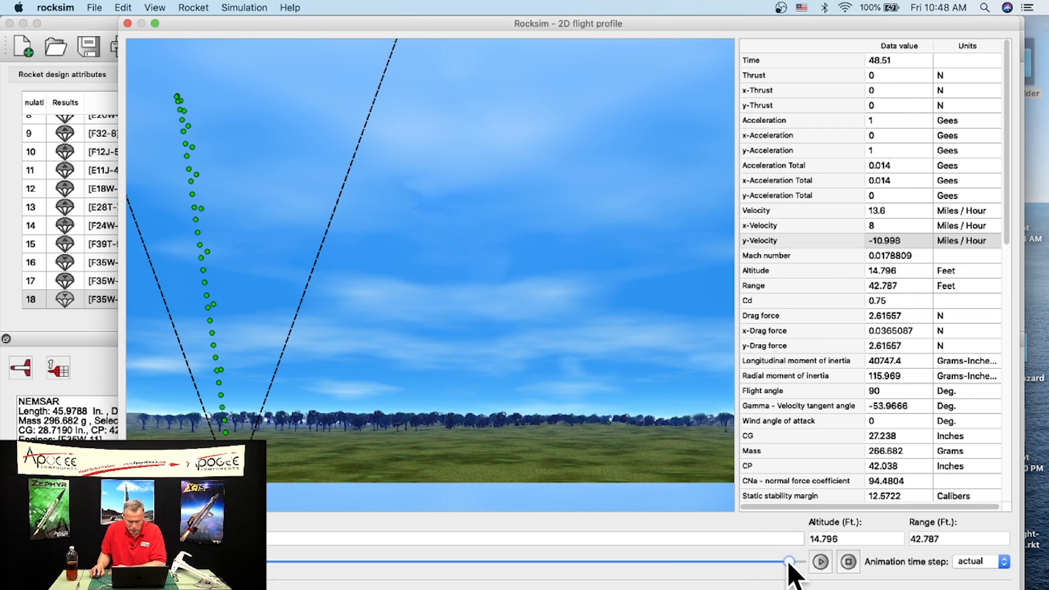
left_click_drag(790, 563, 803, 564)
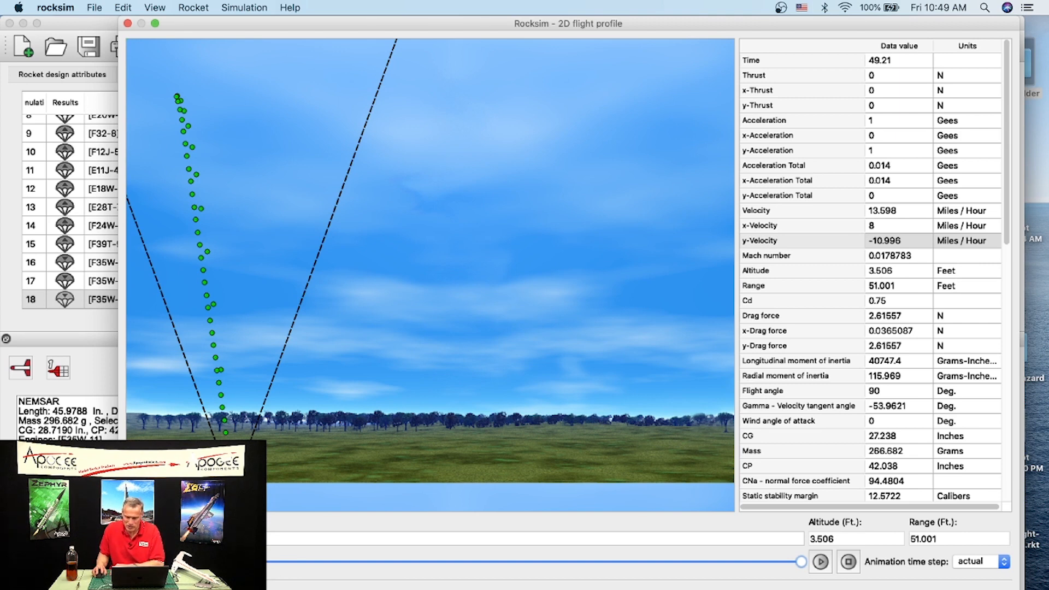
key("super+w")
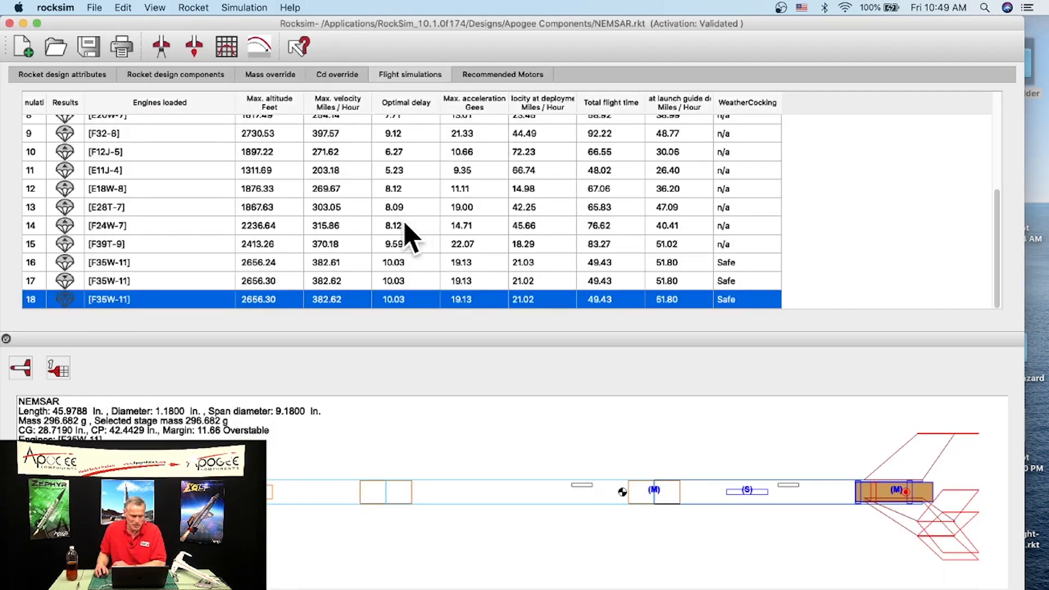
Save the design to the Desktop as a new file named "NEMSAR with tip fins"
left_click(90, 8)
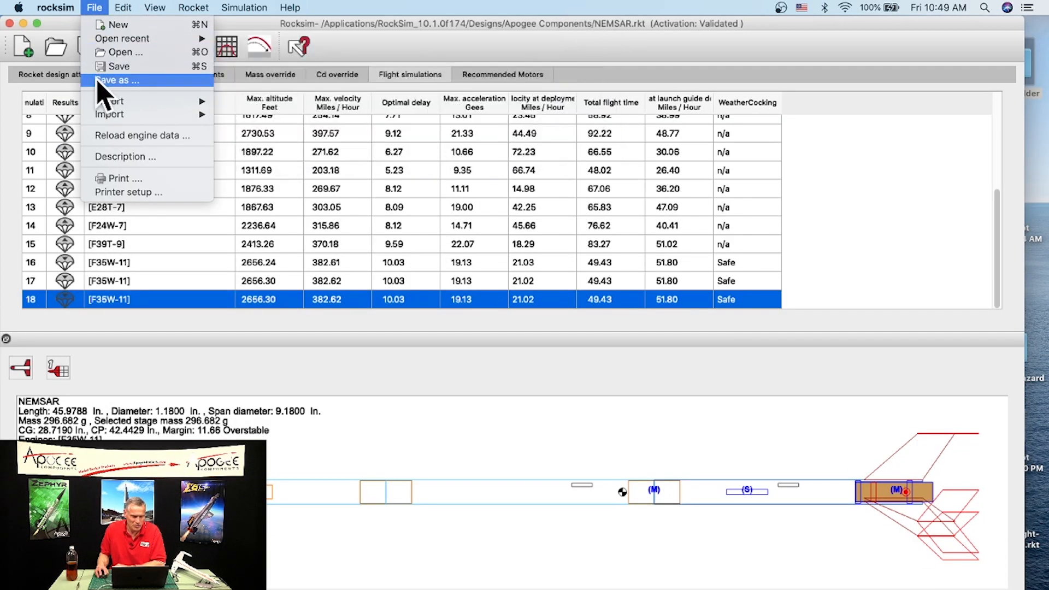
left_click(107, 82)
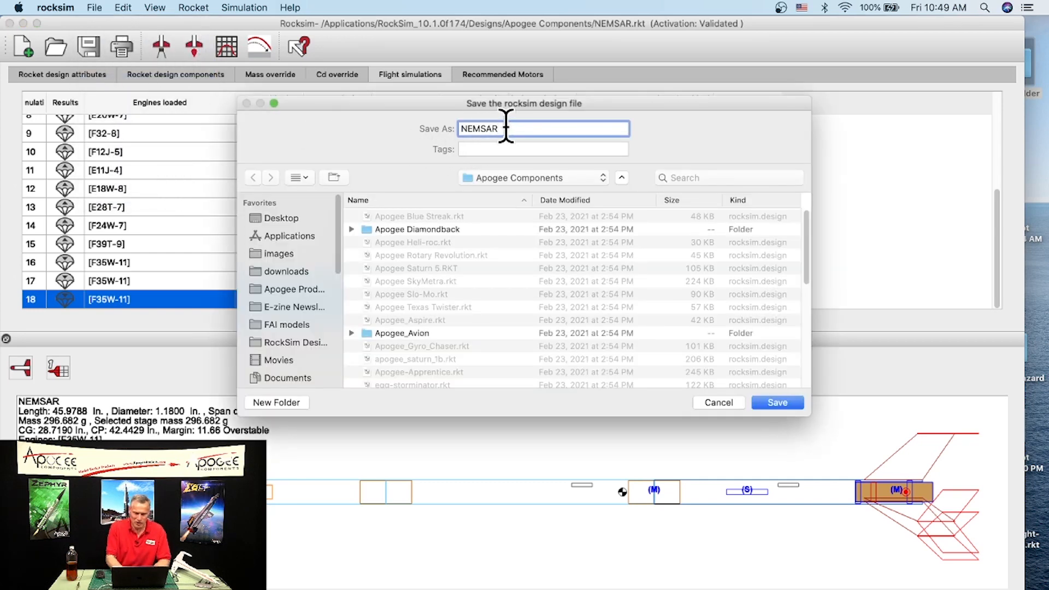
type("with tip fins")
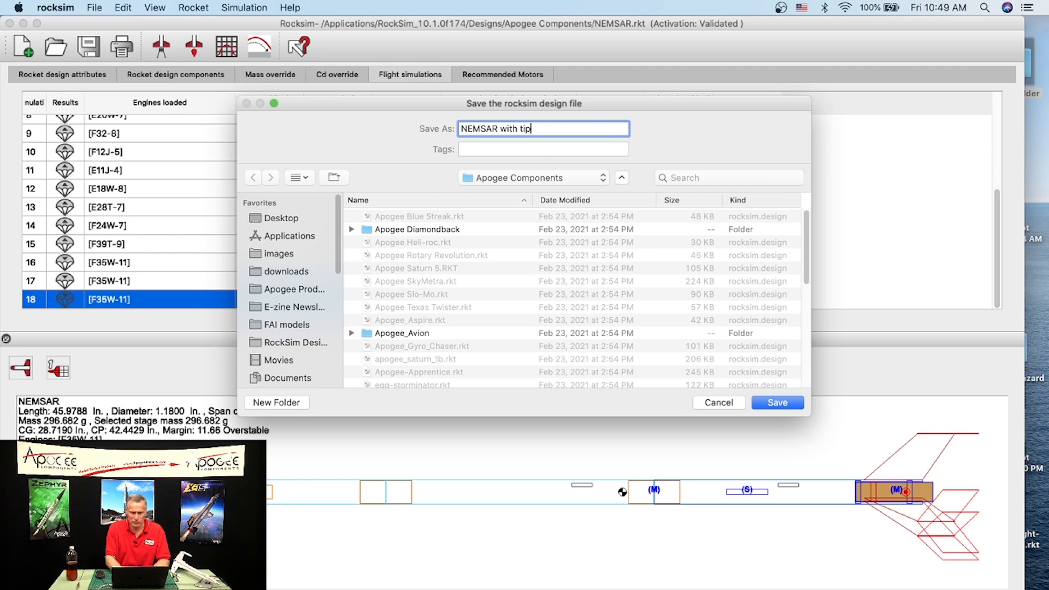
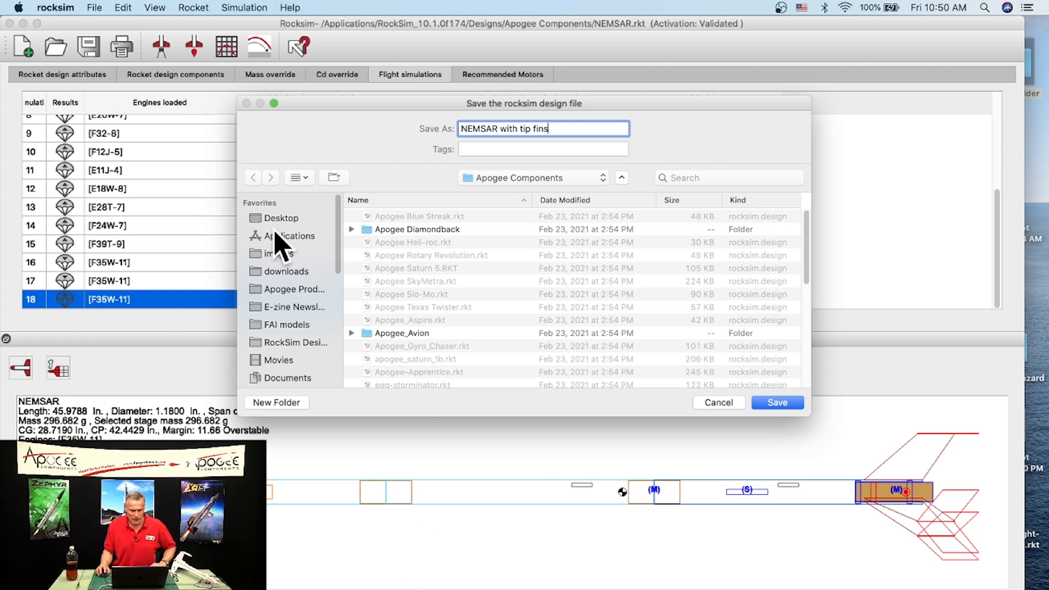
left_click(294, 218)
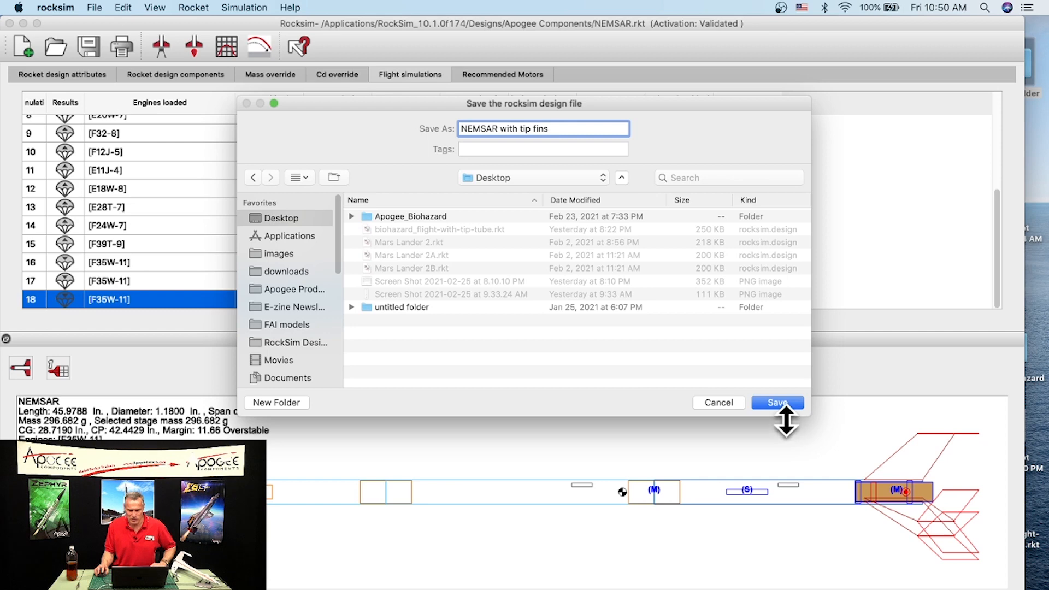
left_click(778, 403)
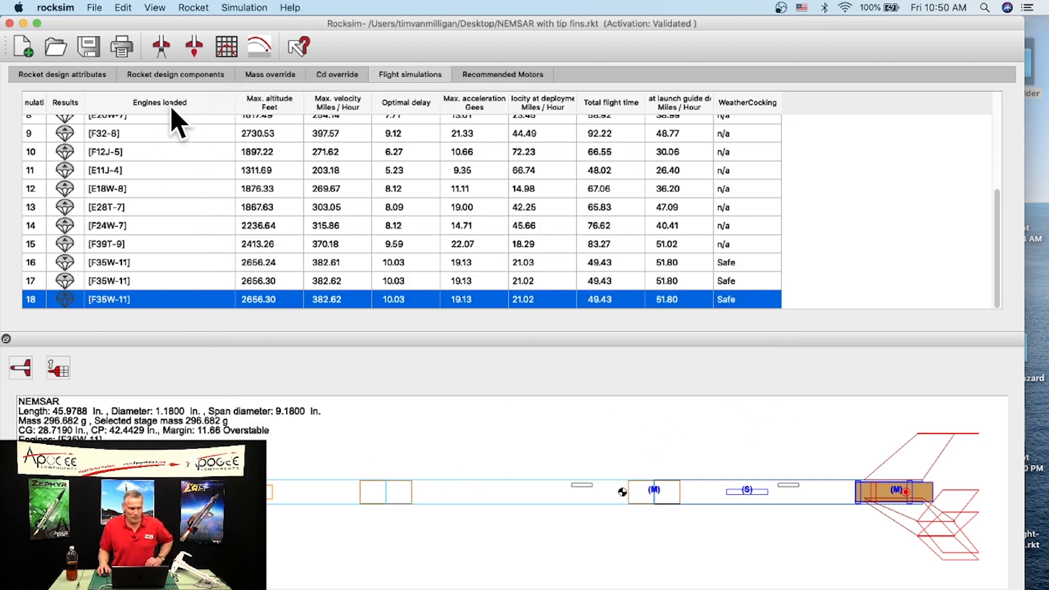
Browse the engine list for hybrid engines of all diameters, look at a Contrail H141, and leave without changing the loaded engine
left_click(162, 46)
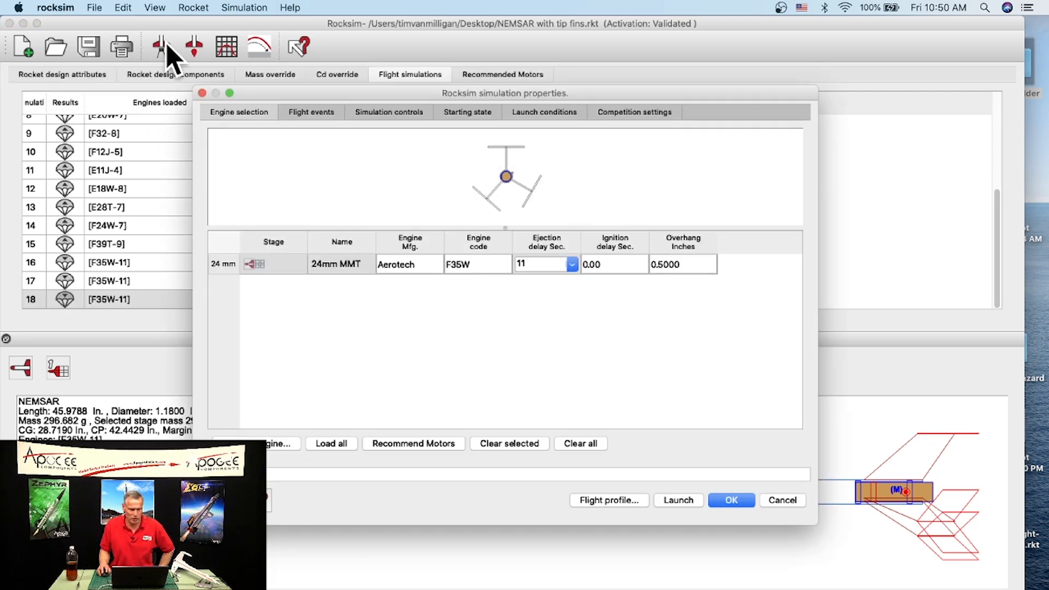
left_click(266, 442)
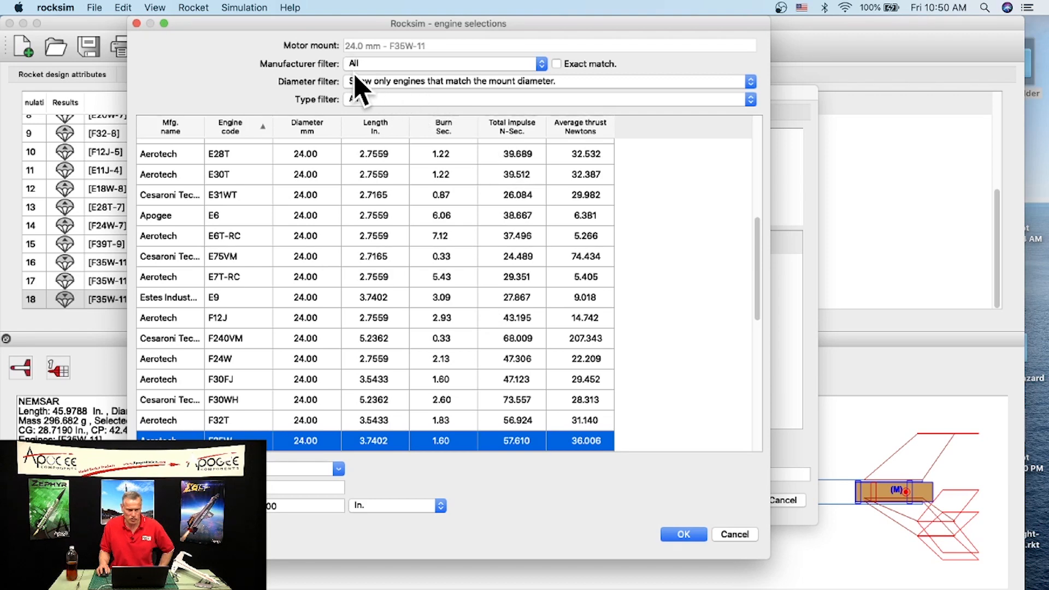
left_click(369, 83)
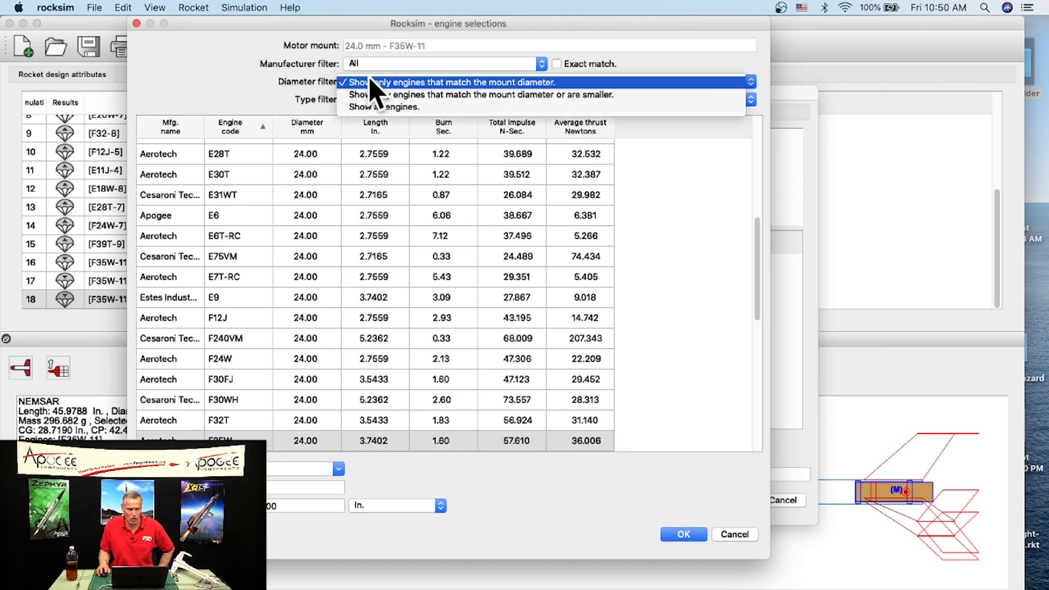
left_click(387, 107)
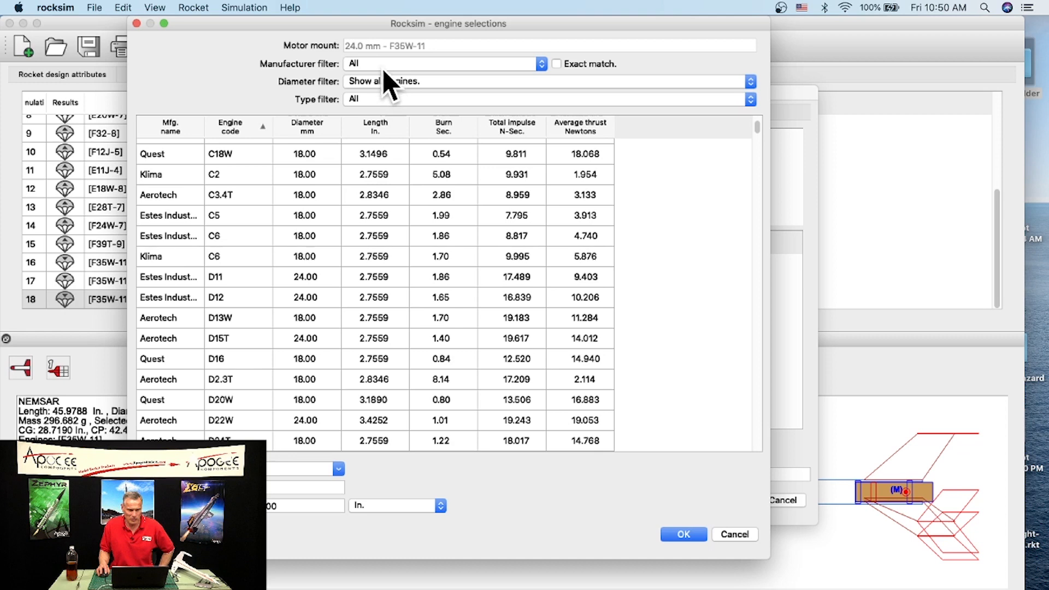
left_click(392, 99)
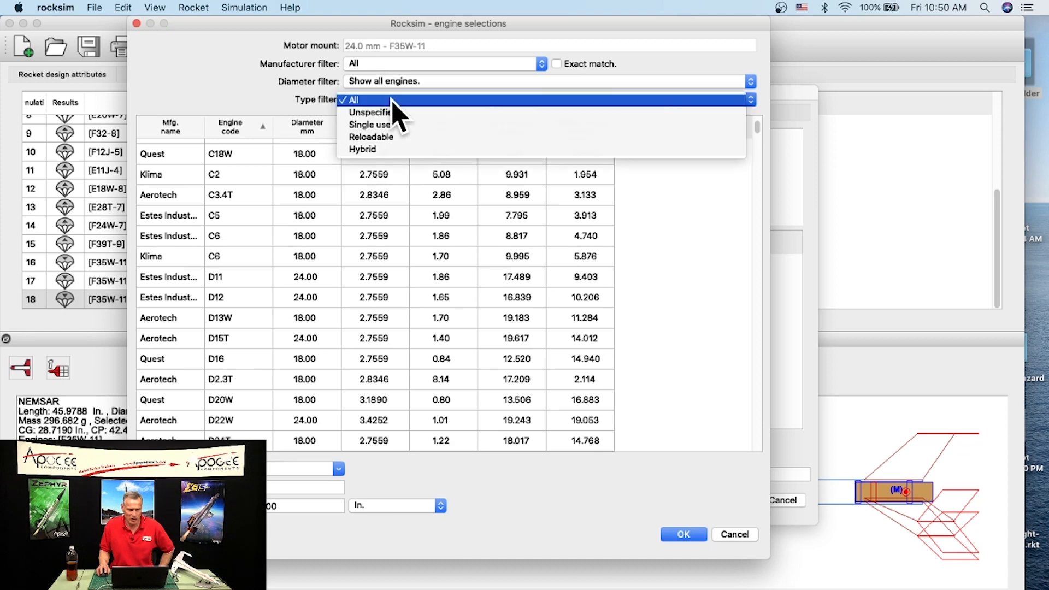
left_click(373, 150)
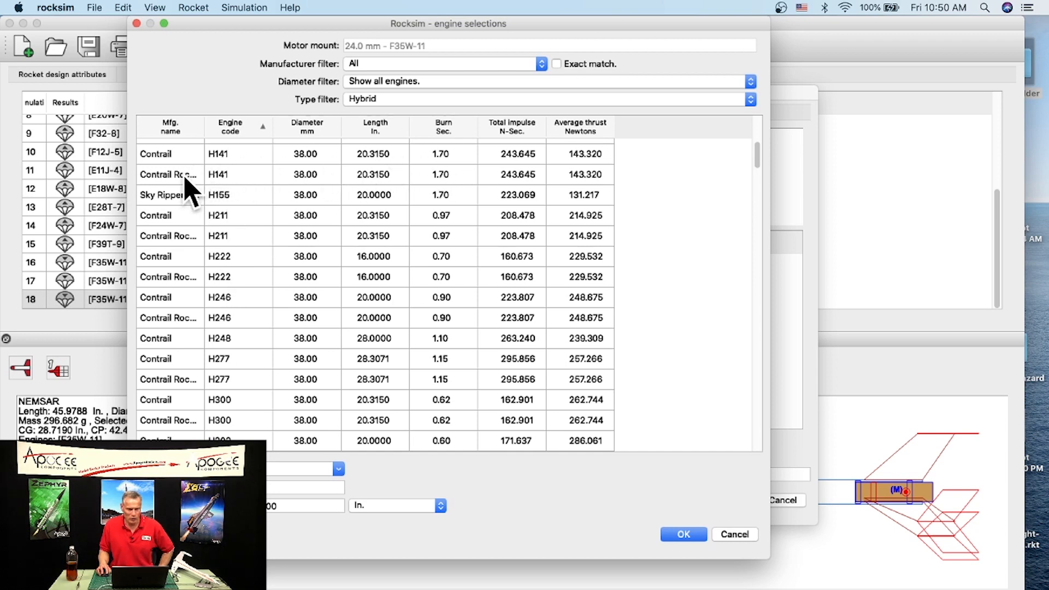
left_click(166, 176)
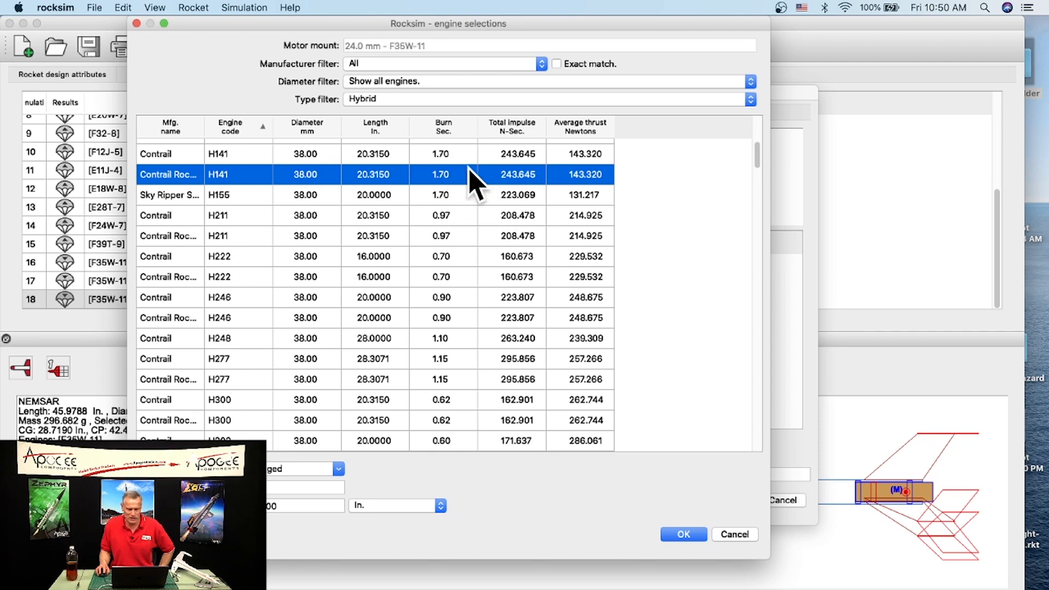
left_click(738, 536)
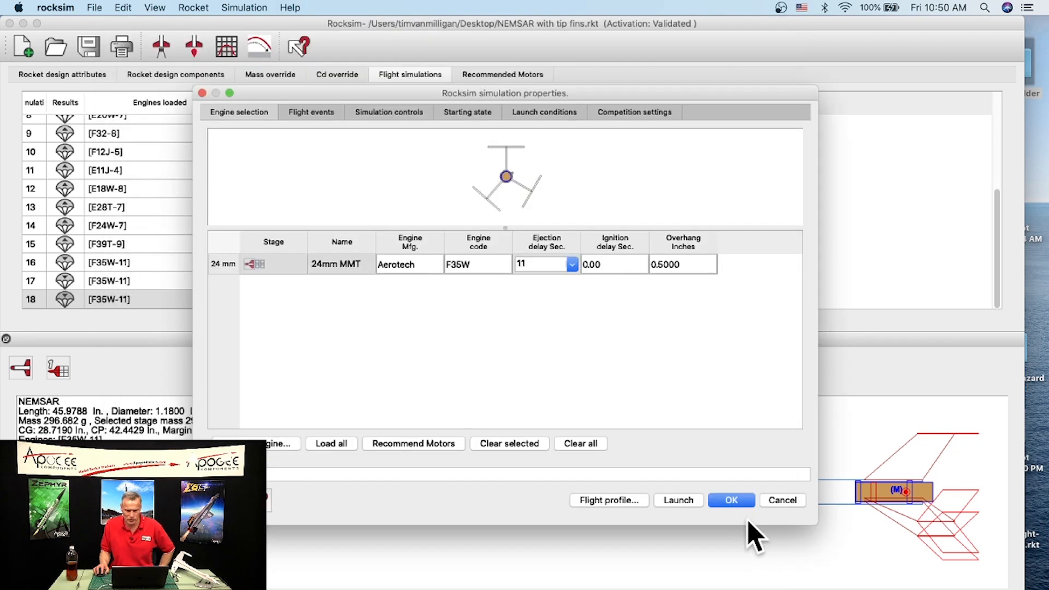
left_click(776, 501)
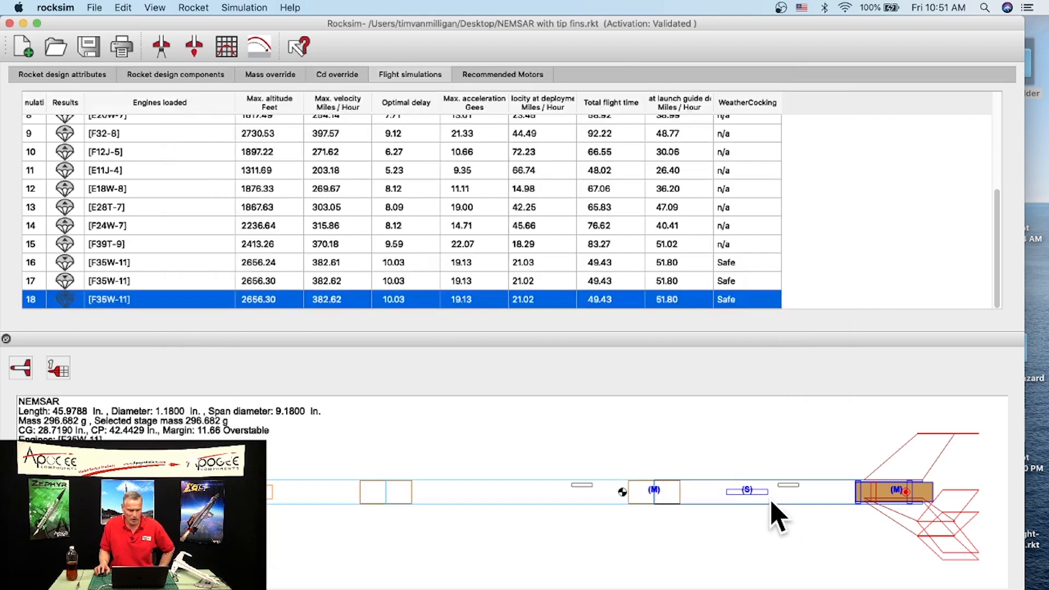
Clear the engine loaded in the 24mm motor mount and accept the simulation properties without an engine
left_click(162, 47)
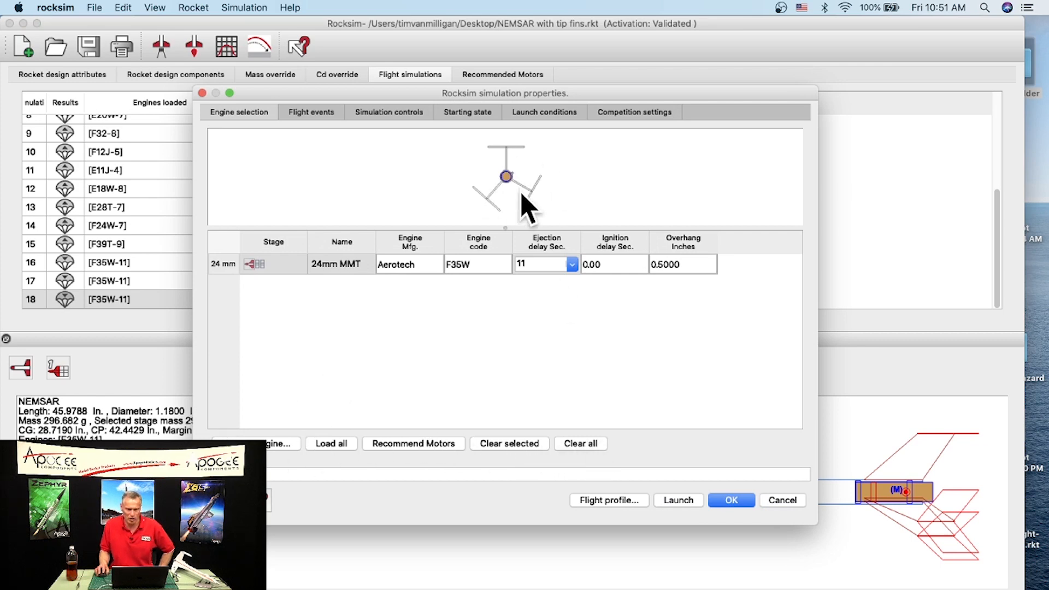
left_click(730, 501)
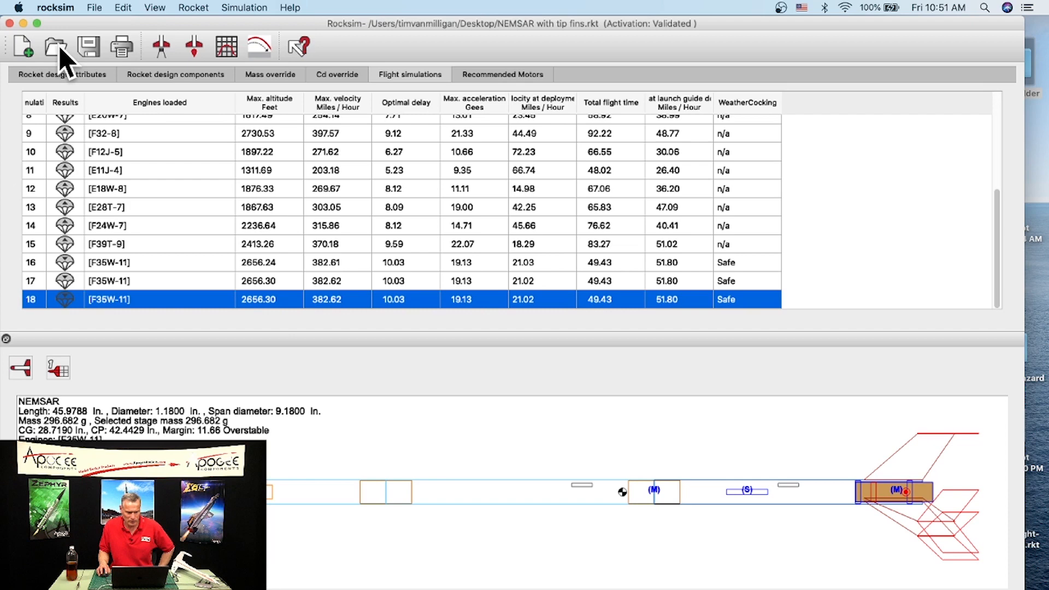
left_click(160, 49)
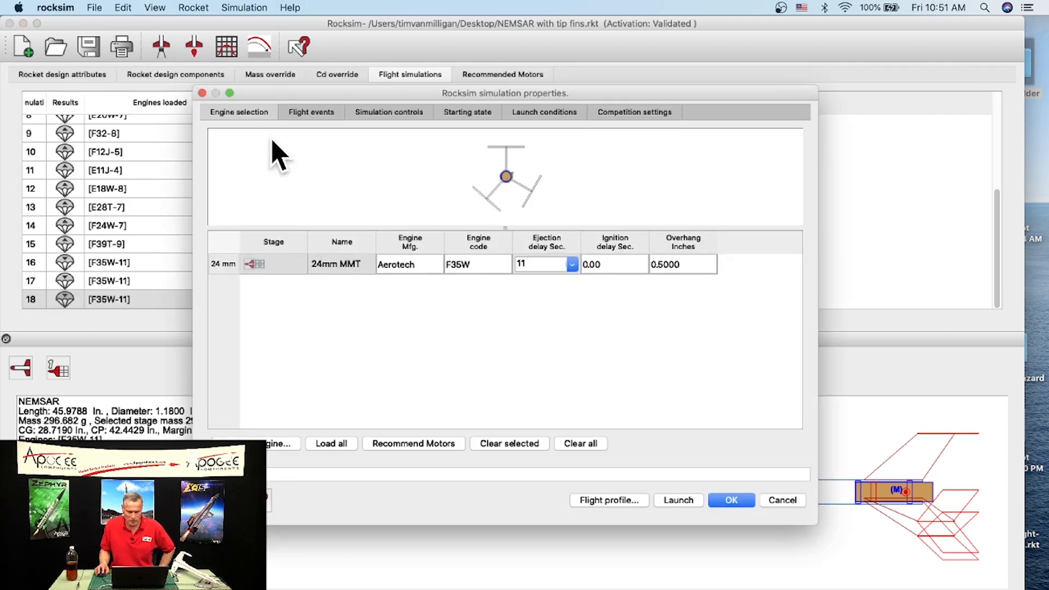
left_click(348, 262)
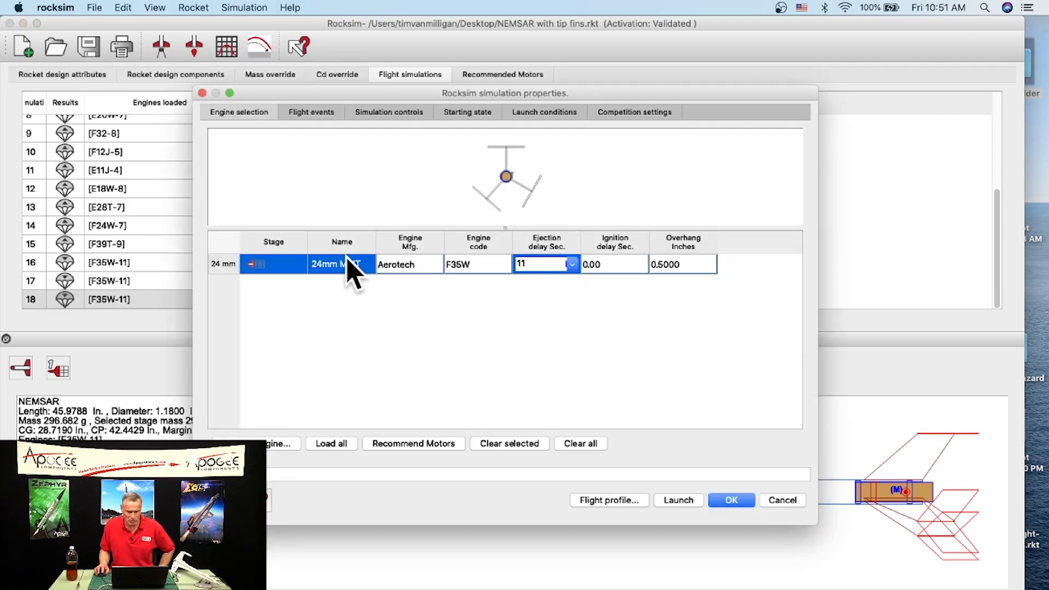
left_click(580, 444)
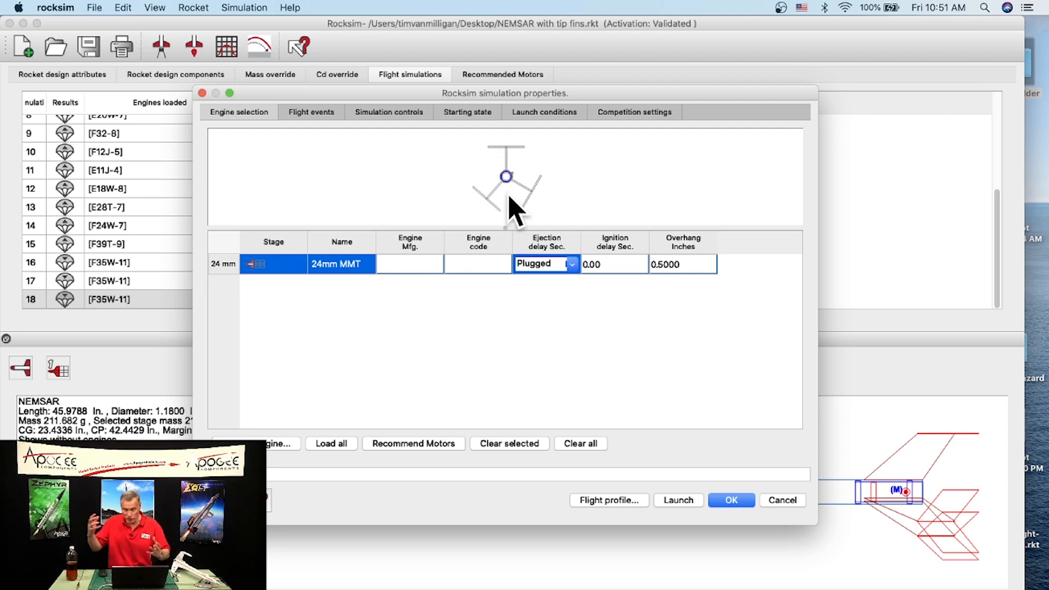
left_click(732, 500)
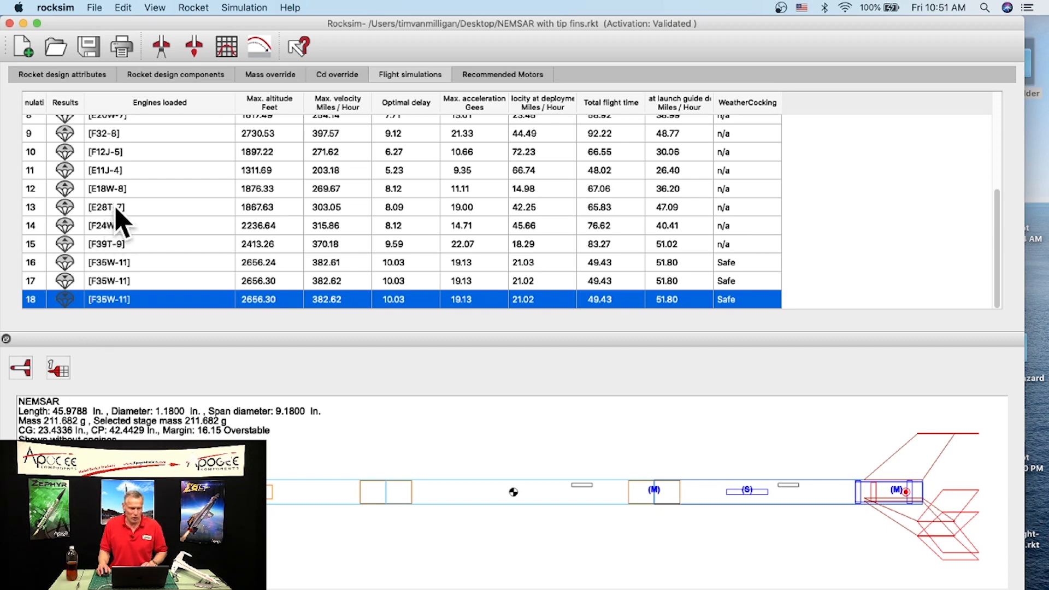
Filter the engine list to hybrid engines of all diameters and select the Sky Ripper G63 for the 24mm mount
left_click(162, 48)
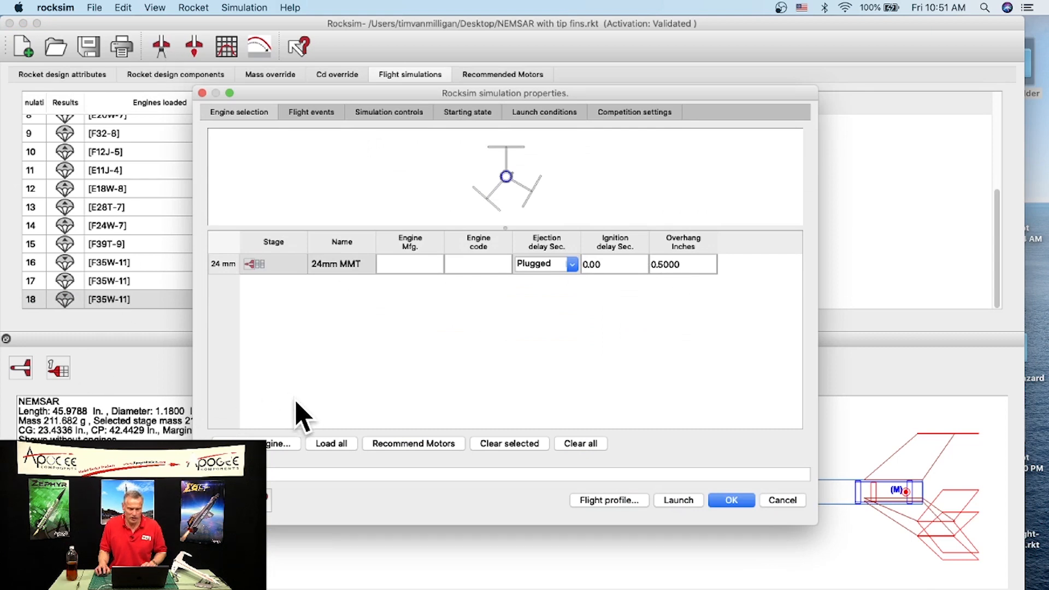
left_click(267, 445)
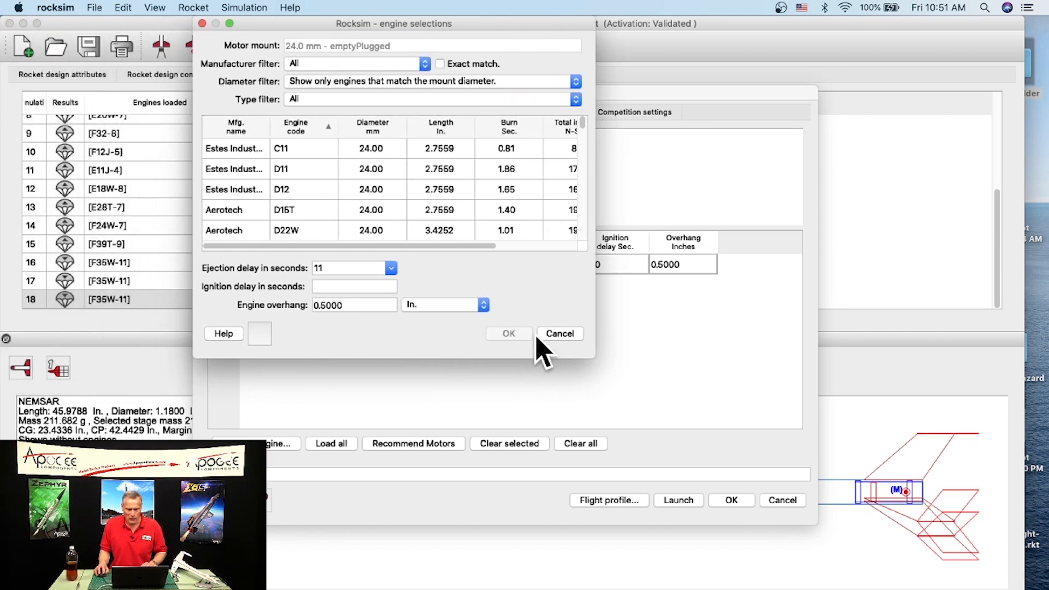
left_click_drag(593, 358, 868, 548)
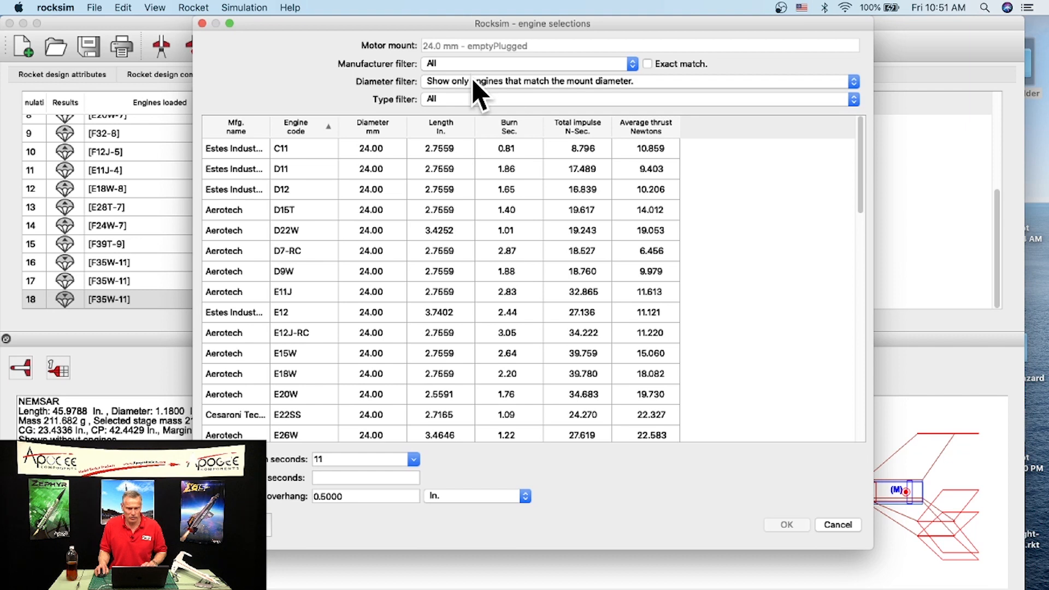
left_click(473, 81)
left_click(466, 105)
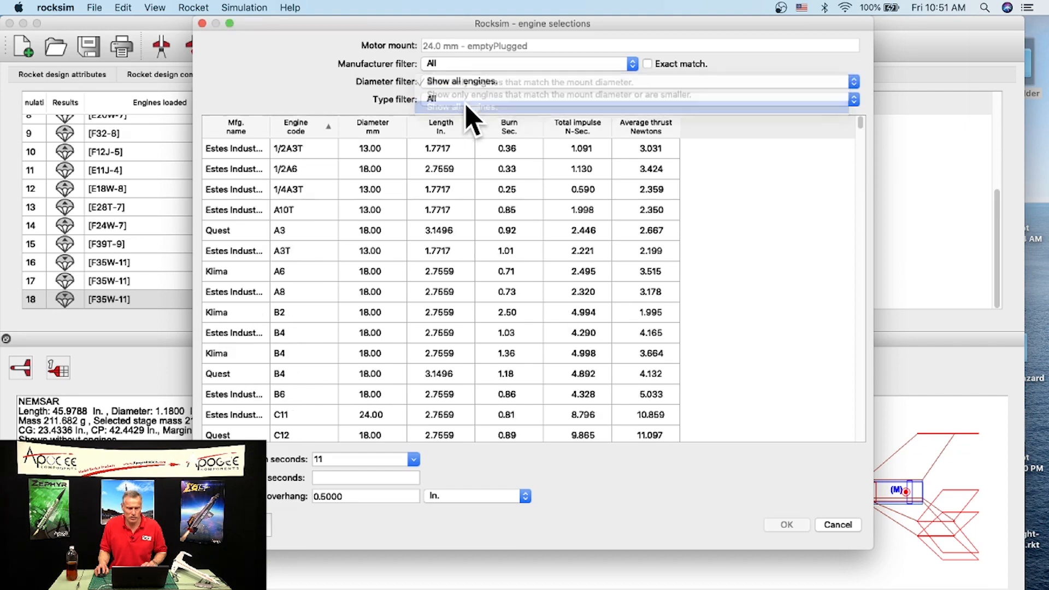
left_click(461, 100)
left_click(467, 151)
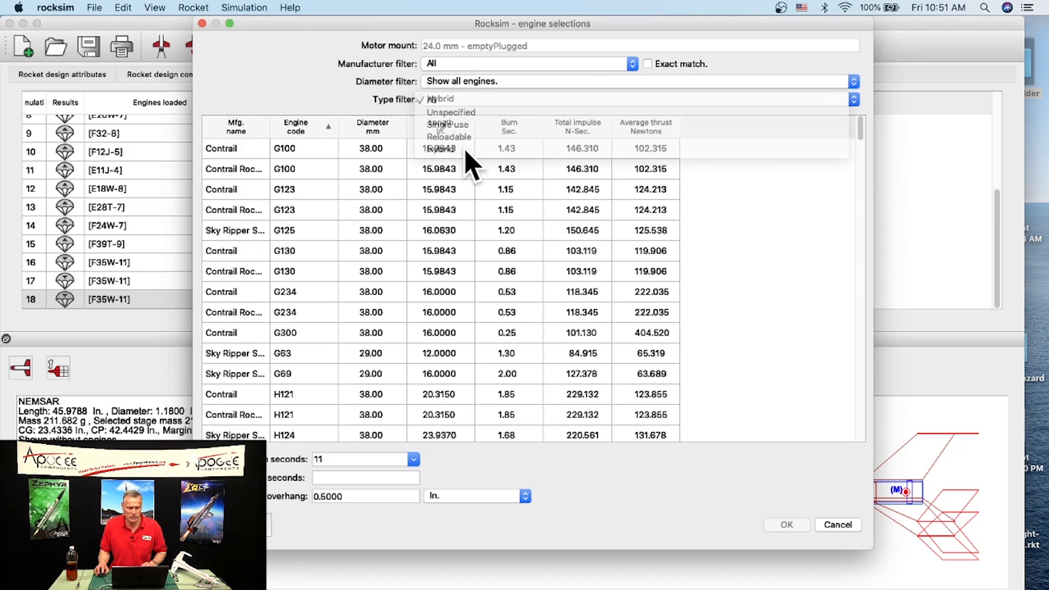
left_click(374, 354)
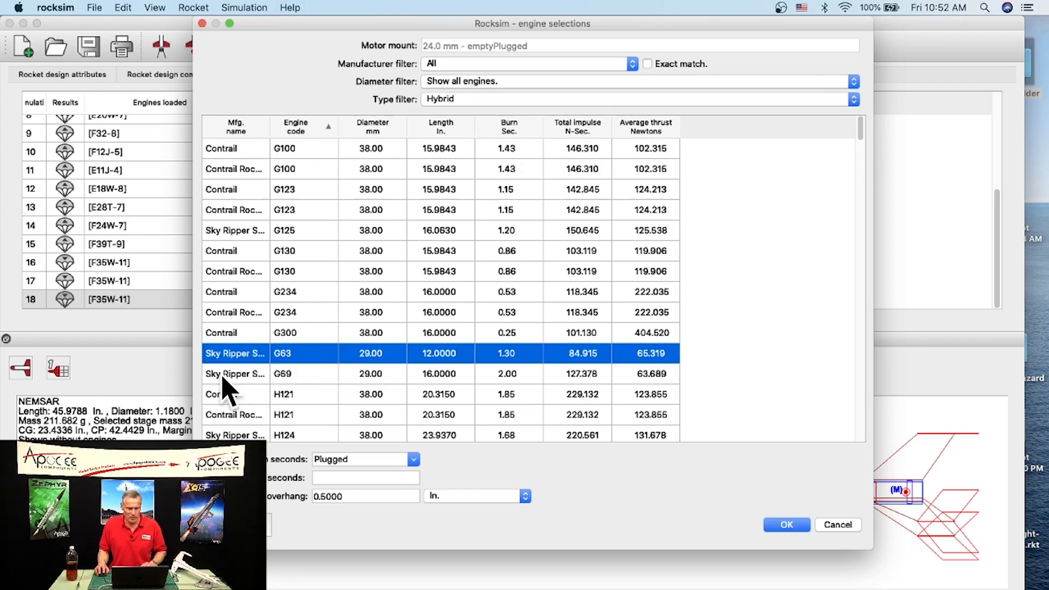
Load the G63 with a custom ejection delay of 14 seconds and launch the simulation
left_click(413, 459)
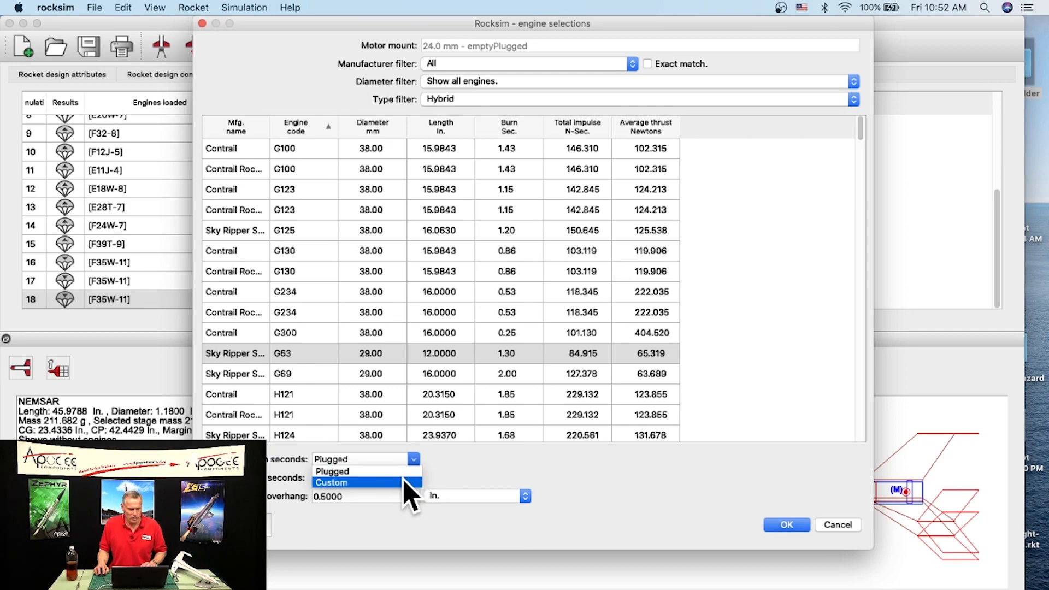
left_click(387, 471)
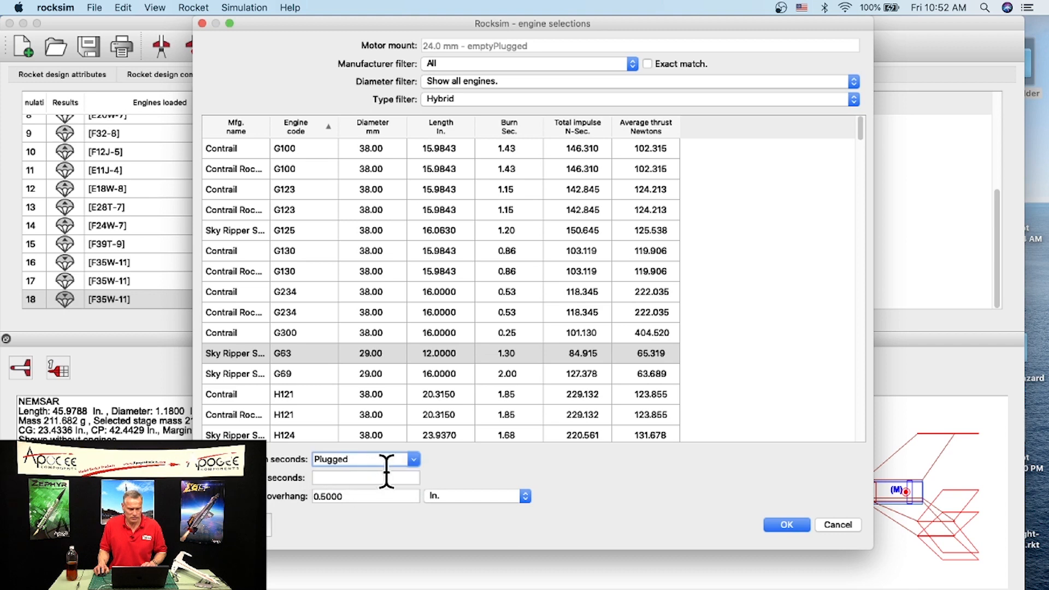
left_click(413, 459)
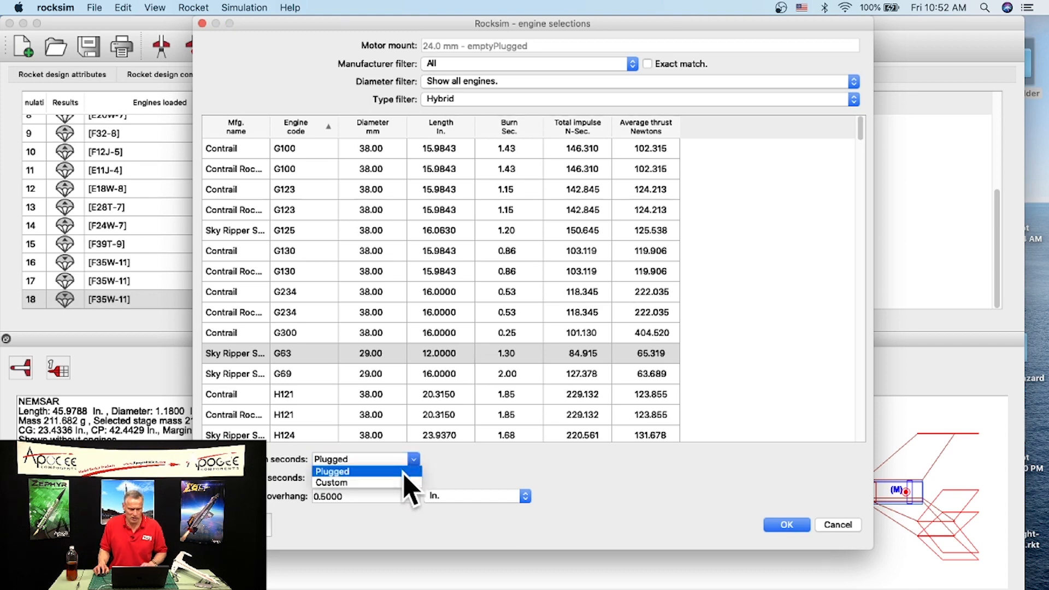
left_click(394, 484)
left_click(489, 302)
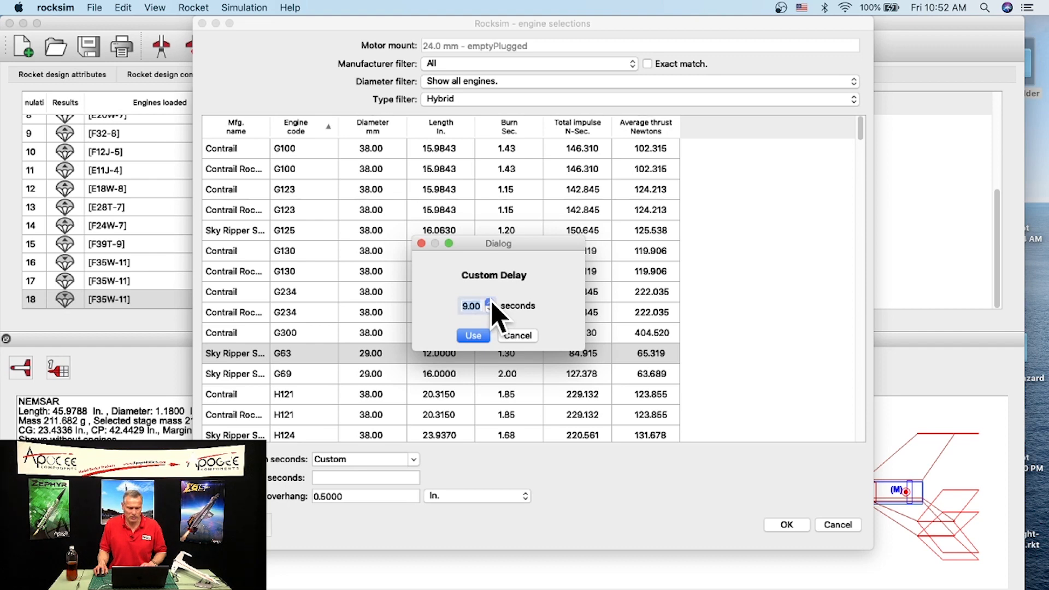
left_click(474, 335)
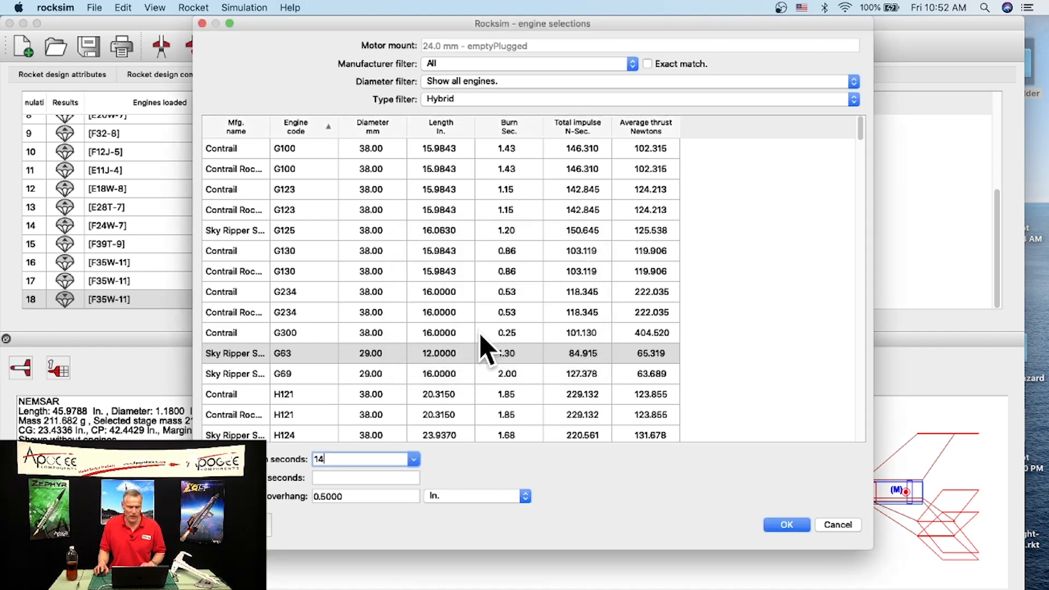
left_click(778, 526)
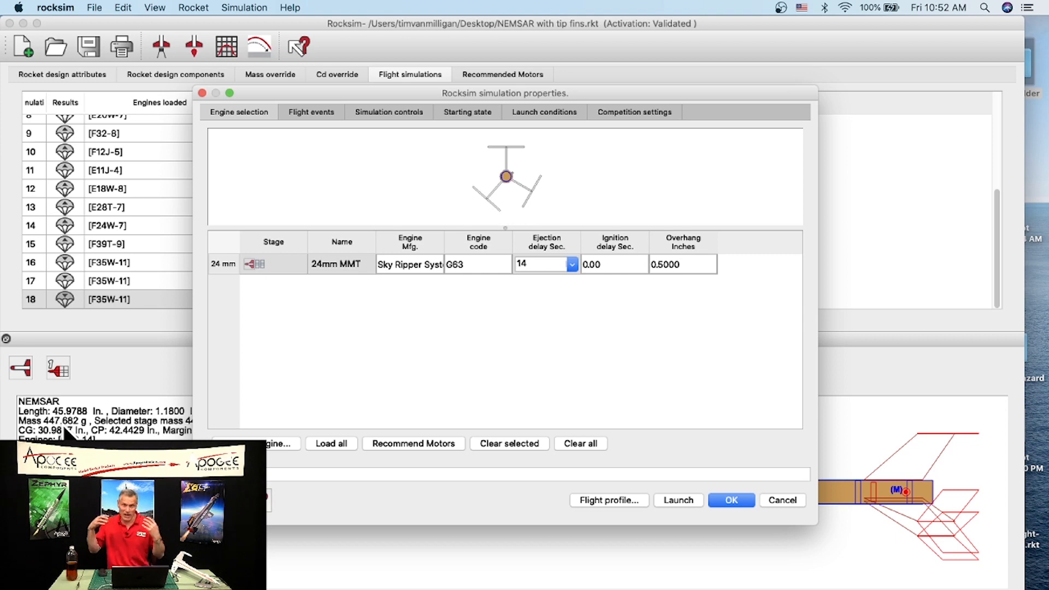
left_click(732, 500)
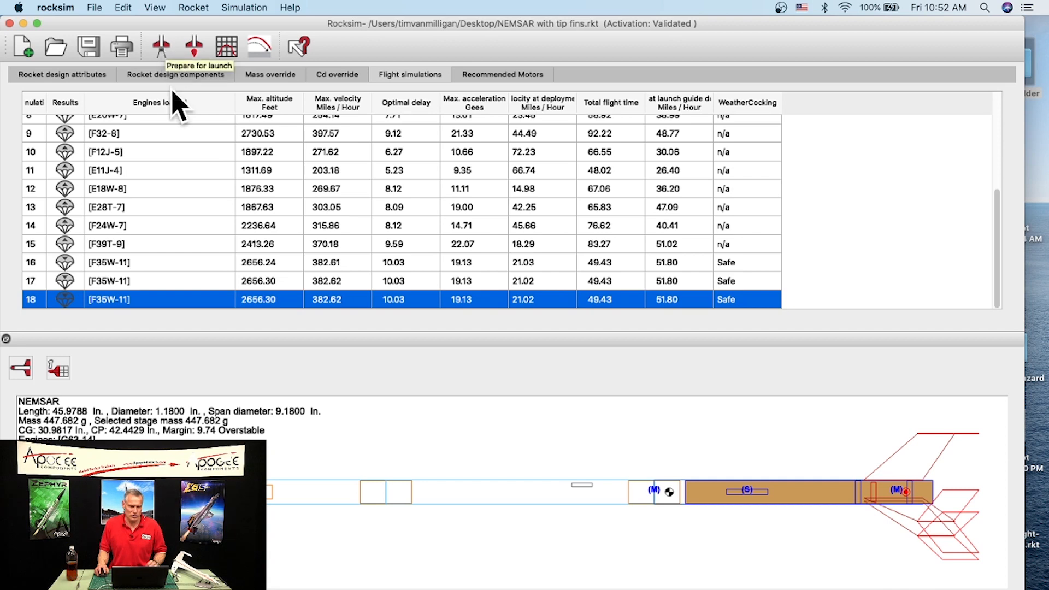
left_click(194, 46)
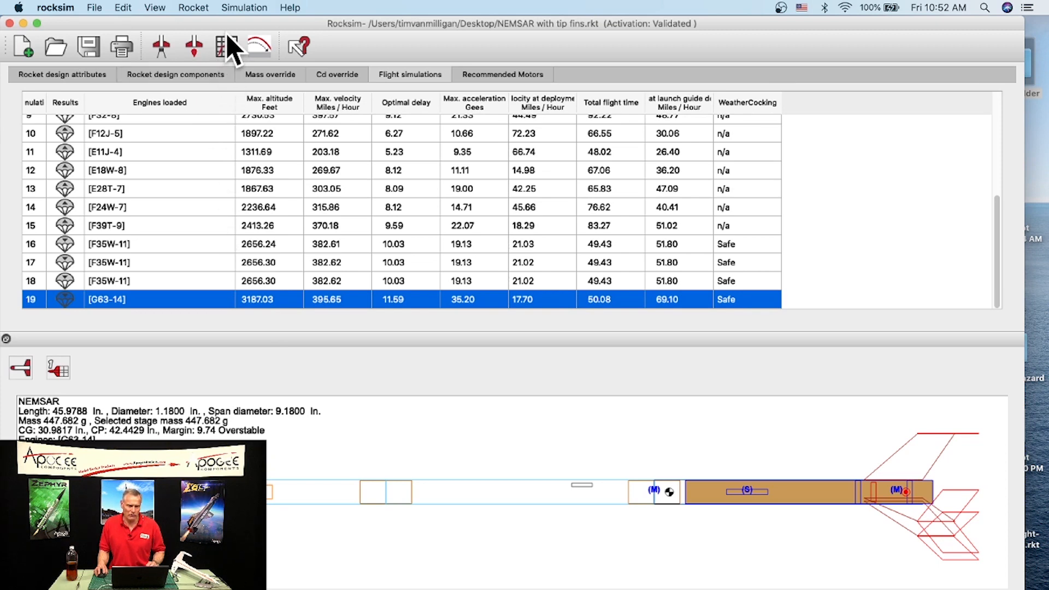
Set up a plot against time with Mass on Y-axis 1, Altitude on Y-axis 2 and Y-axis 3 empty
left_click(227, 47)
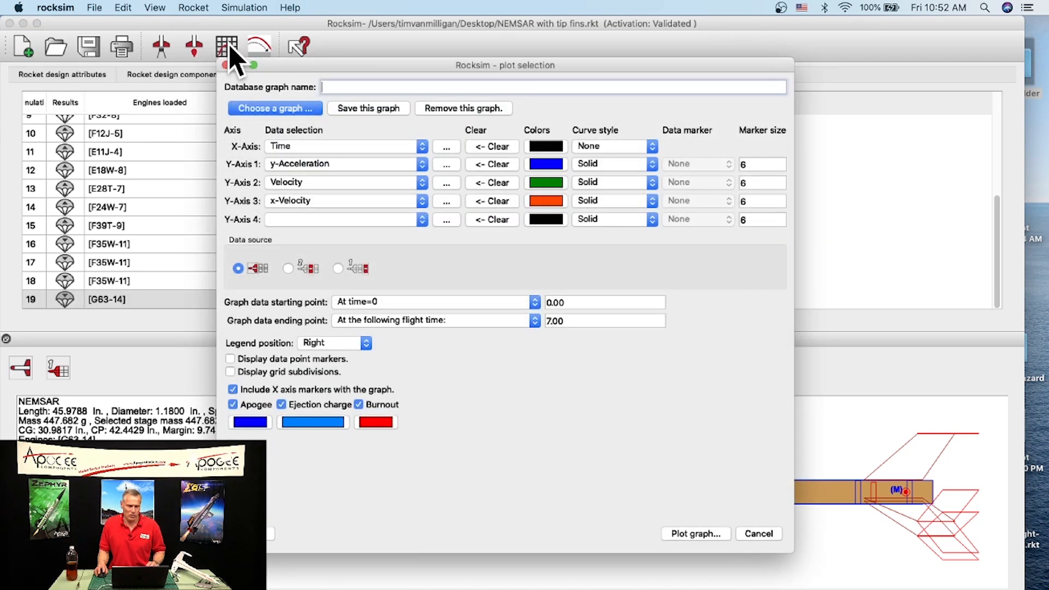
left_click_drag(295, 70, 328, 89)
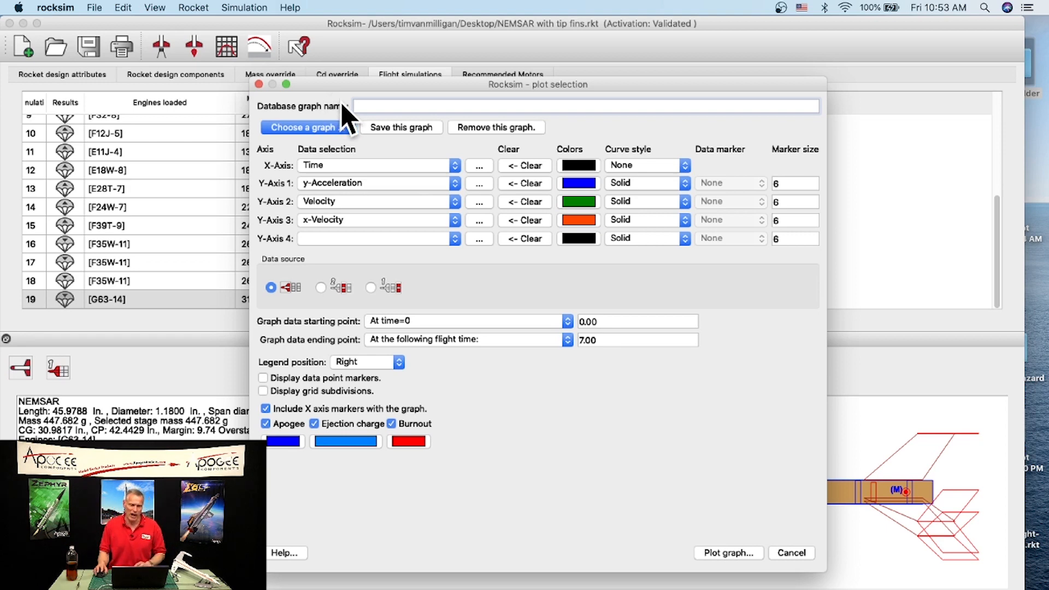
left_click(343, 188)
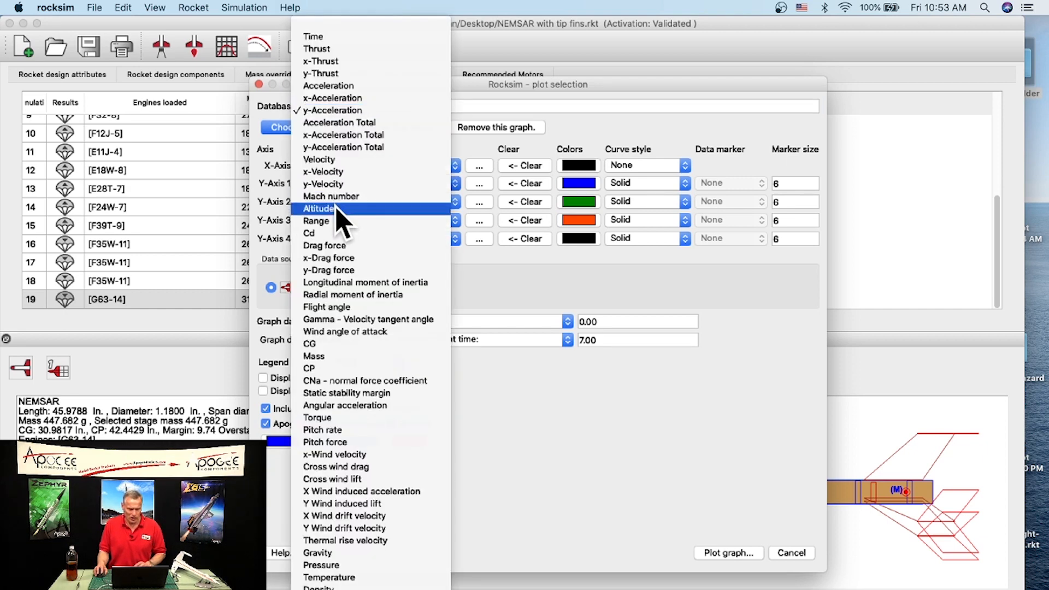
left_click(312, 357)
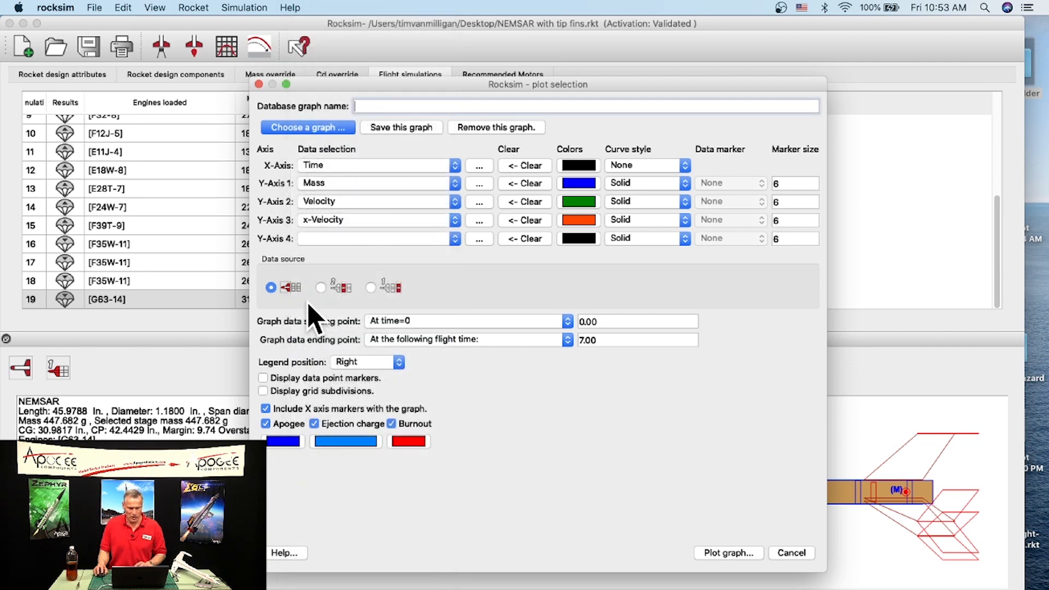
left_click(343, 202)
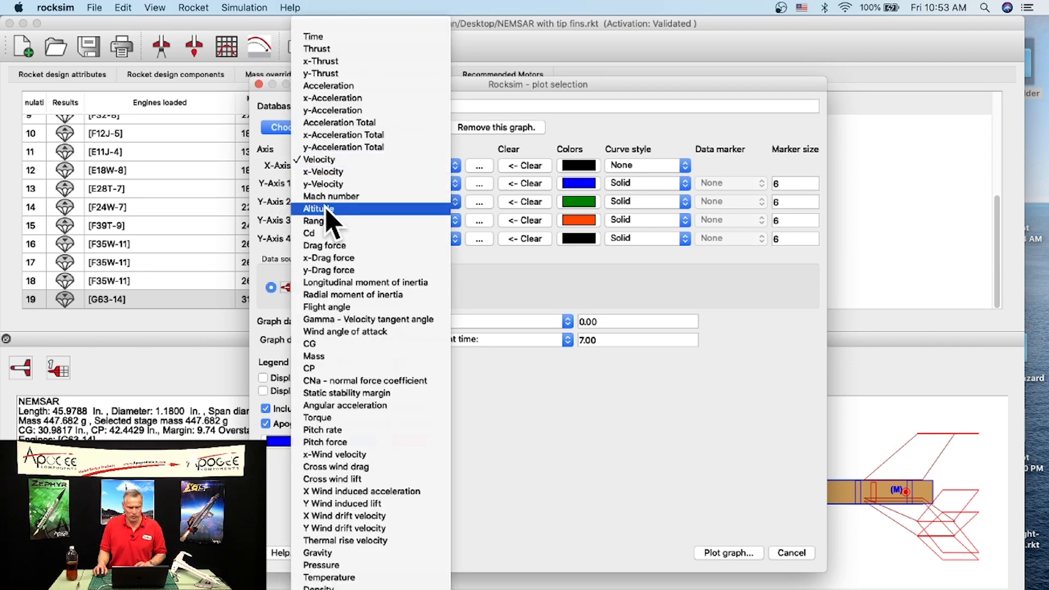
left_click(327, 208)
left_click(335, 220)
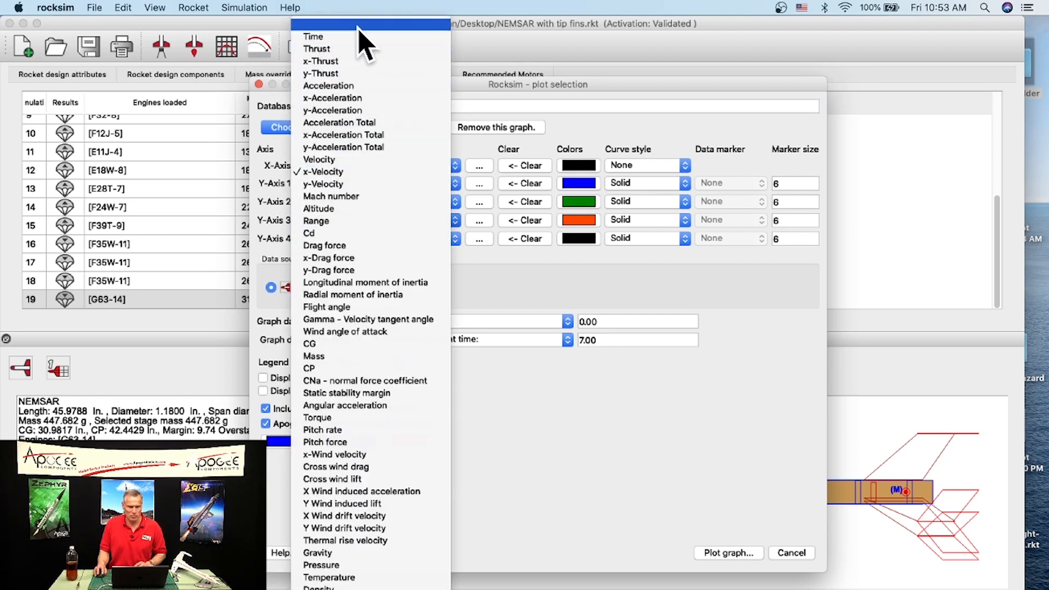
left_click(386, 27)
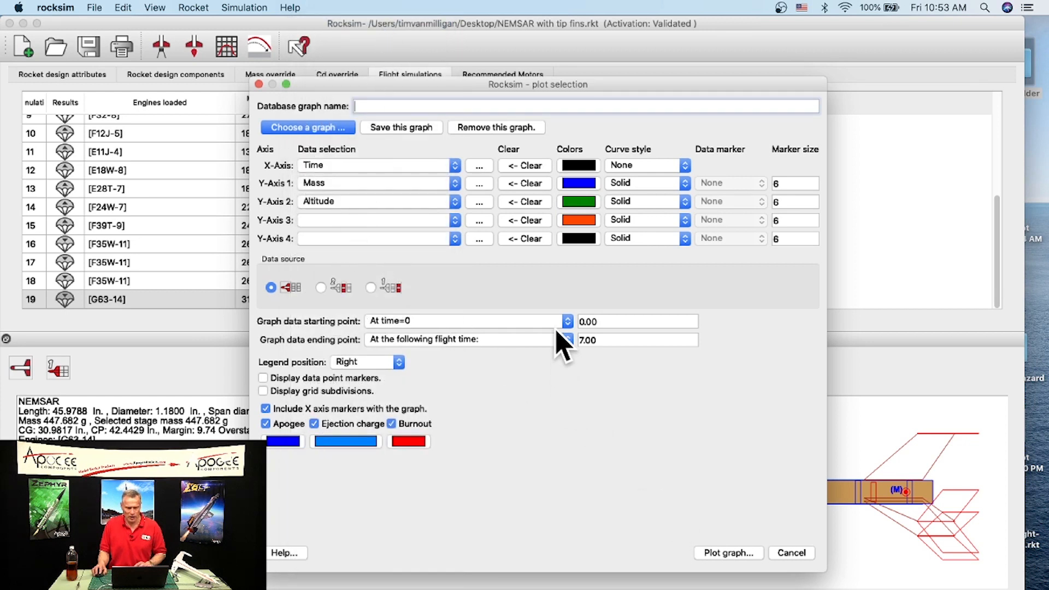
Plot the mass and altitude graph up to a flight time of 7.00, view it, and close it
left_click(598, 340)
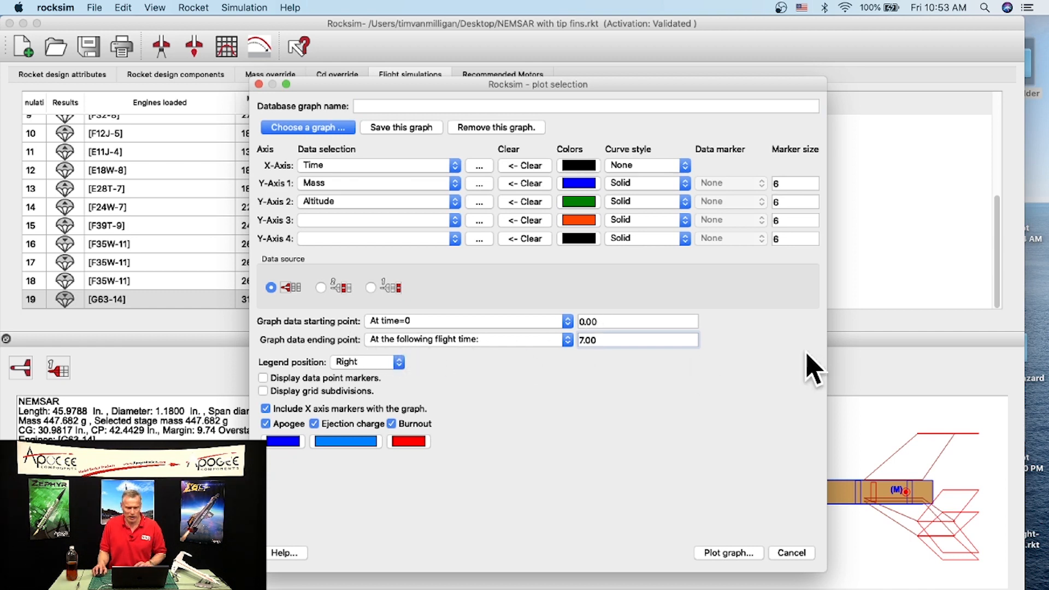
left_click(733, 553)
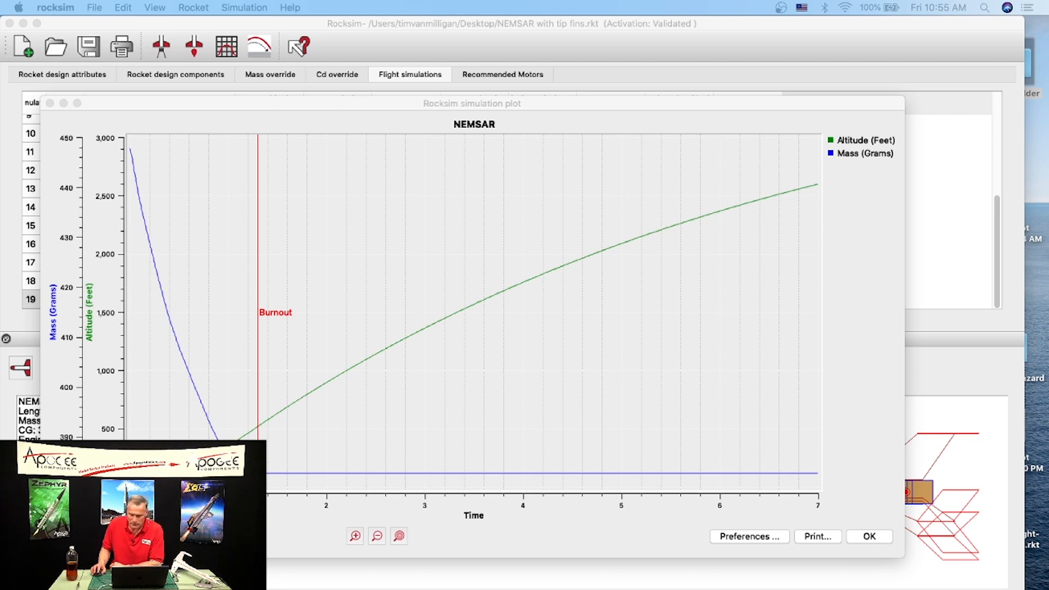
left_click(878, 538)
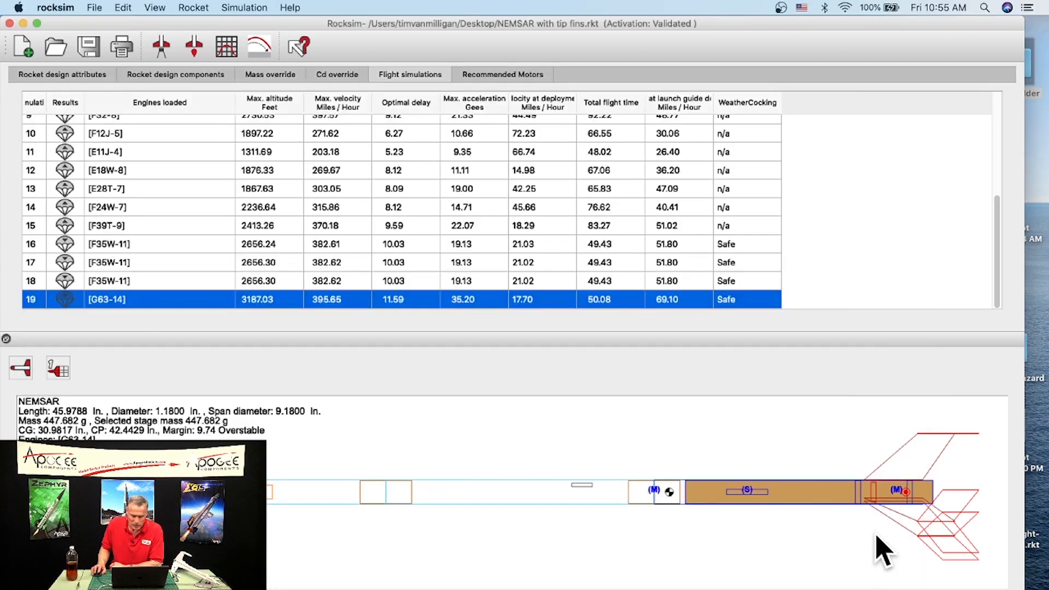
Load the F35W-11 engine from simulation 18 back into the rocket
left_click(105, 280)
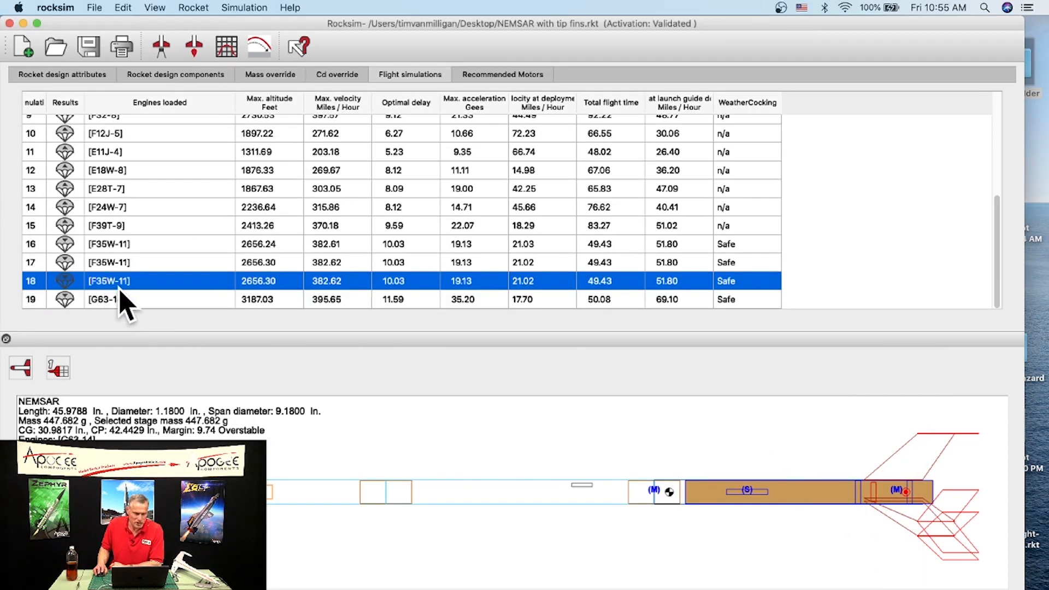
right_click(158, 286)
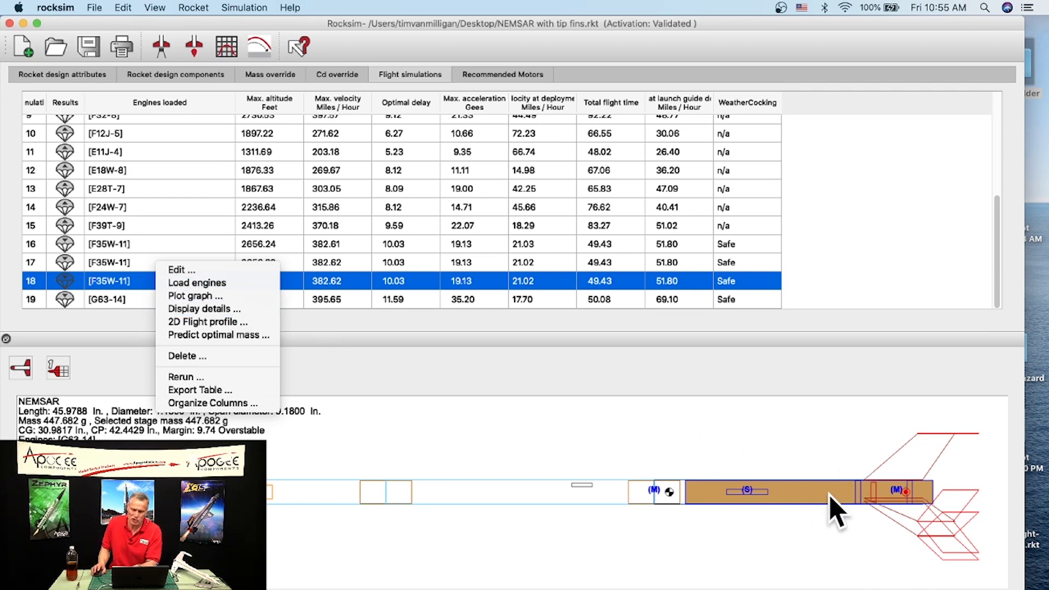
left_click(198, 283)
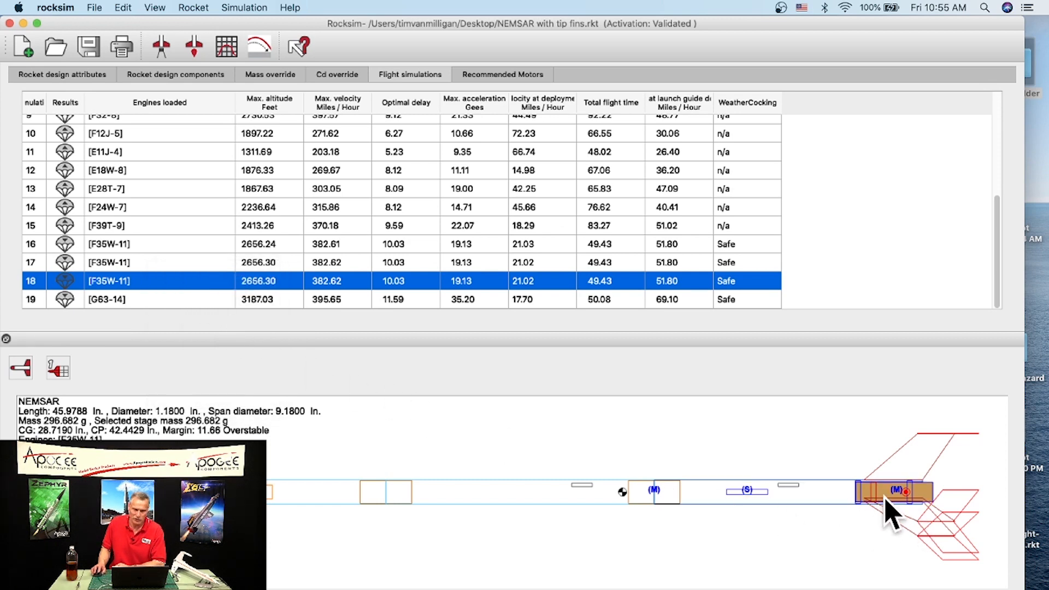
Set the Streamer's flight event to Deploy at Max. ejection delay and run the simulation as a 2D flight profile
left_click(163, 48)
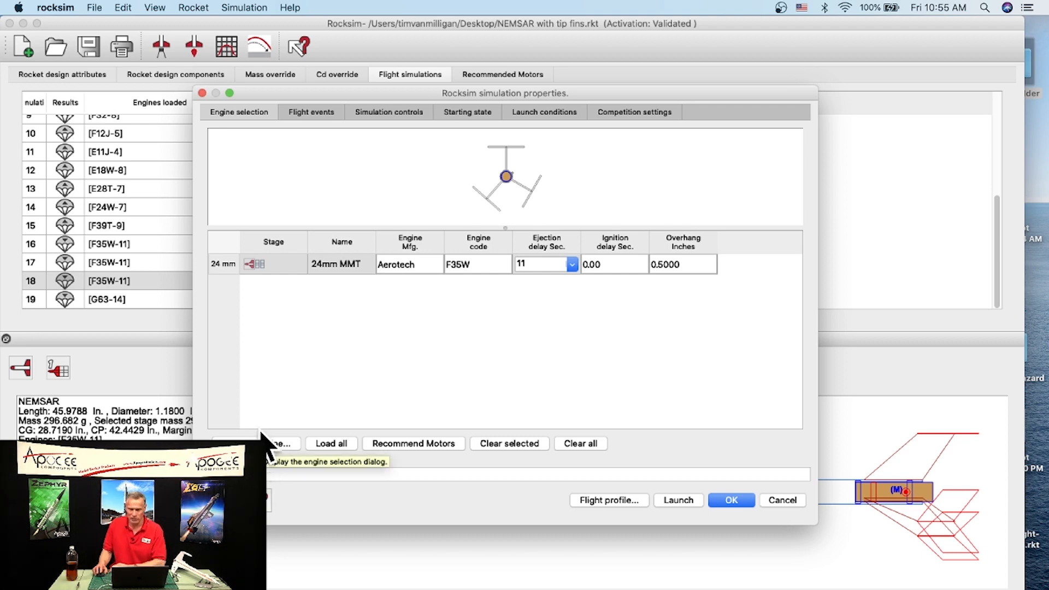
left_click(319, 113)
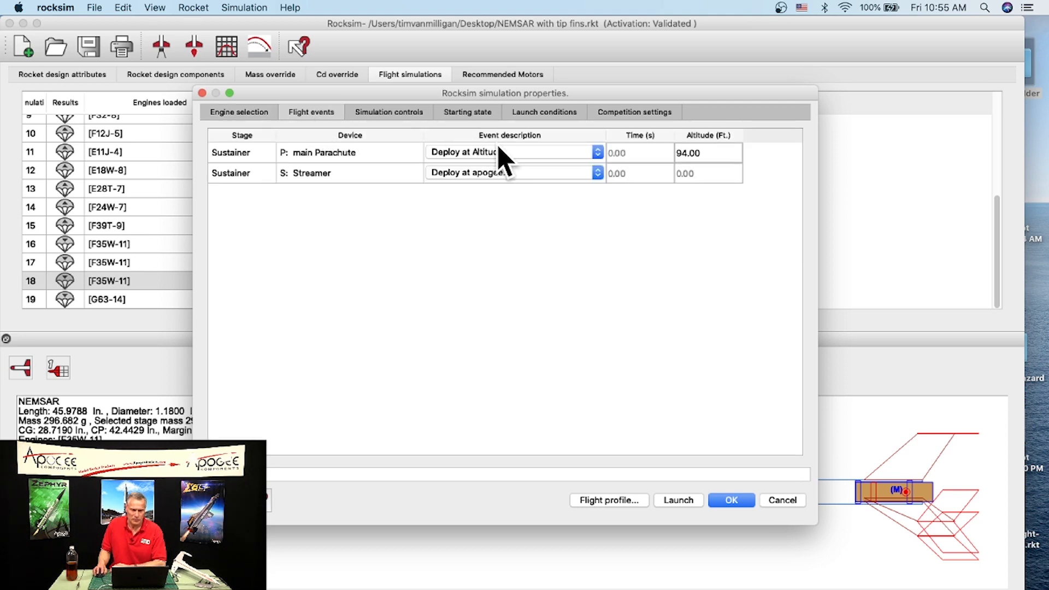
left_click(485, 178)
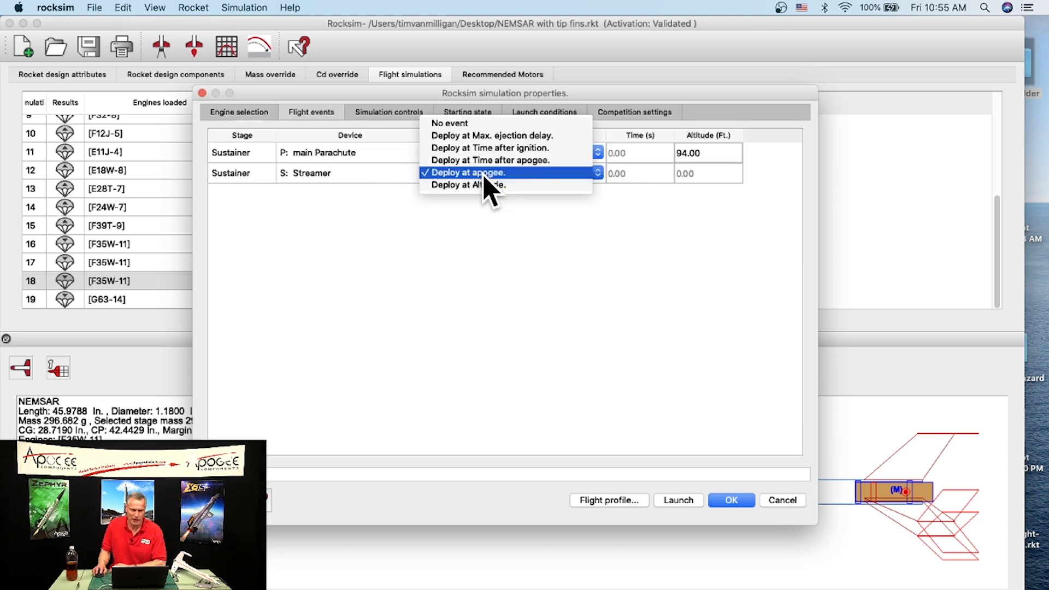
left_click(493, 138)
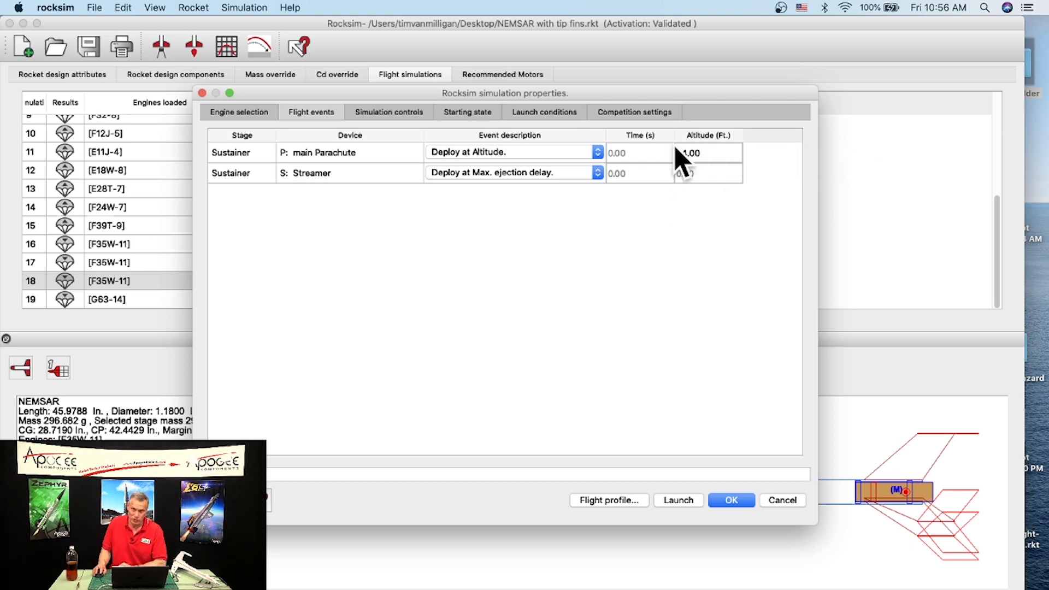
left_click(613, 502)
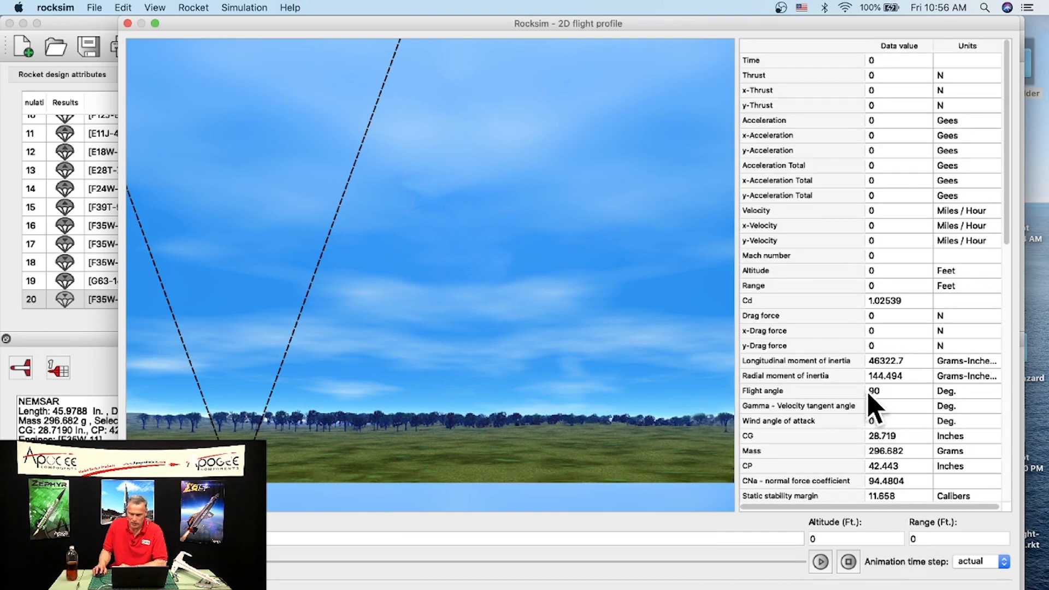
Examine the y-velocity in the 2D flight profile from the ascent through the streamer and parachute descent, and close the profile
left_click(810, 240)
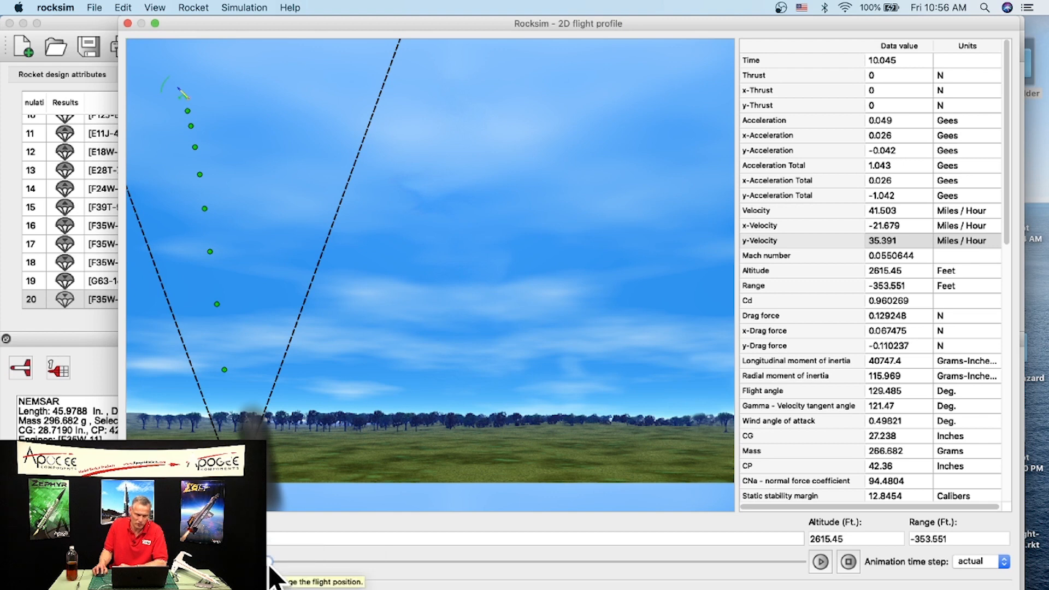
left_click_drag(269, 559, 246, 559)
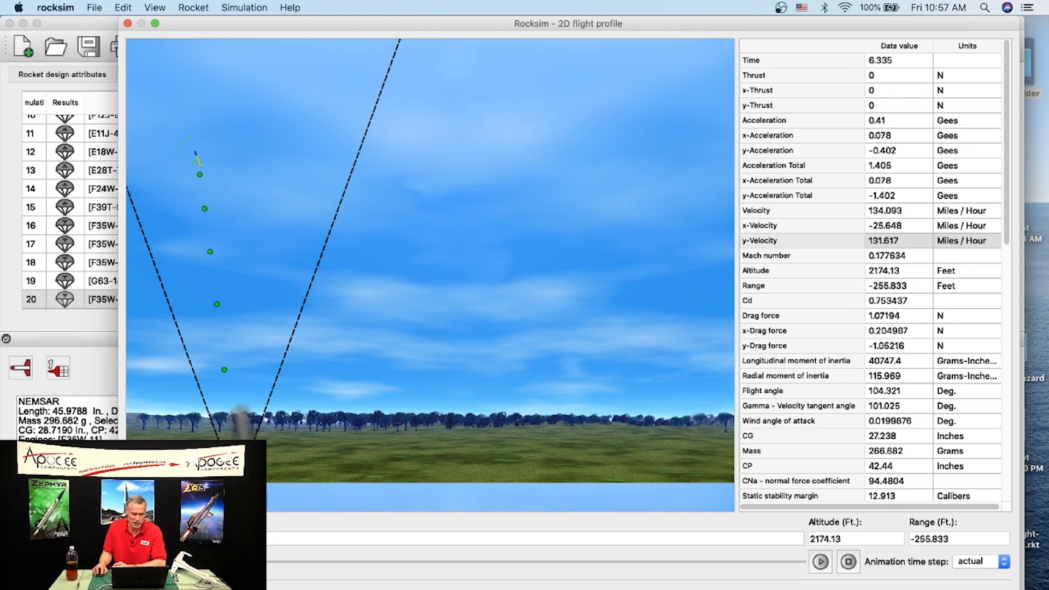
left_click_drag(290, 571, 378, 559)
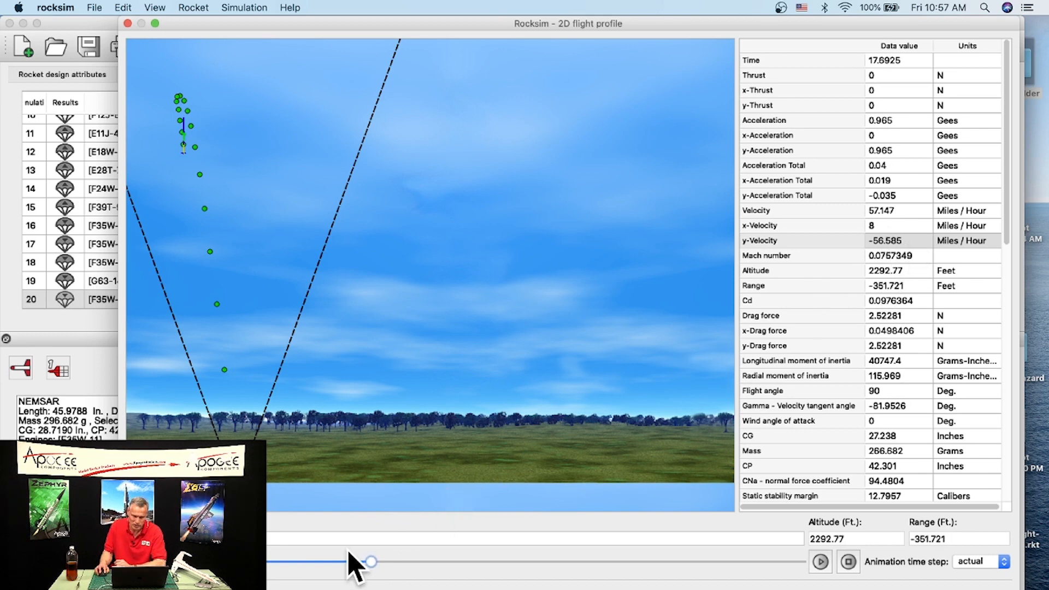
left_click_drag(369, 561, 701, 563)
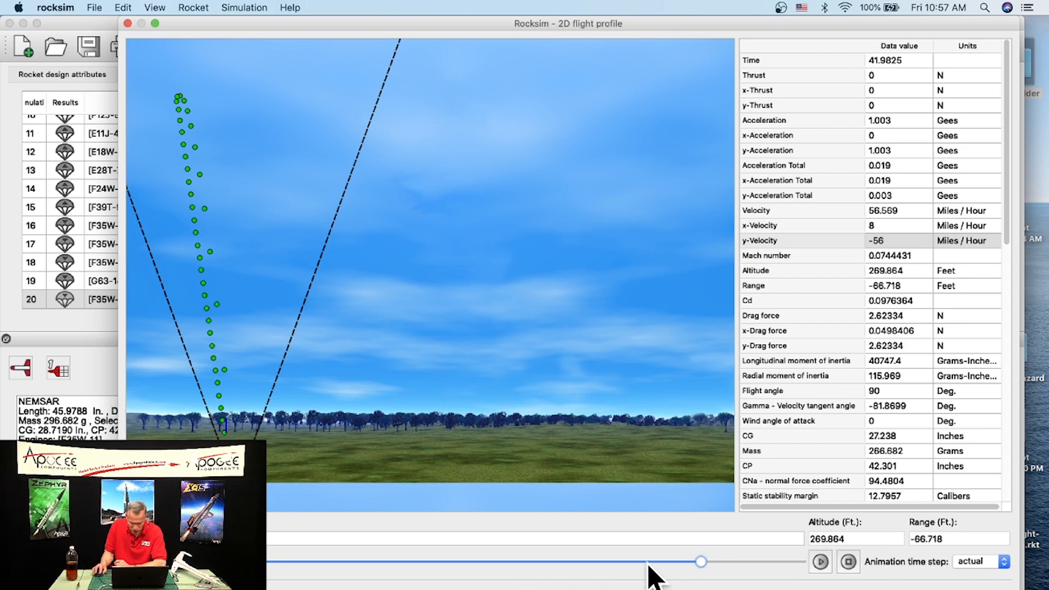
left_click_drag(698, 560, 756, 561)
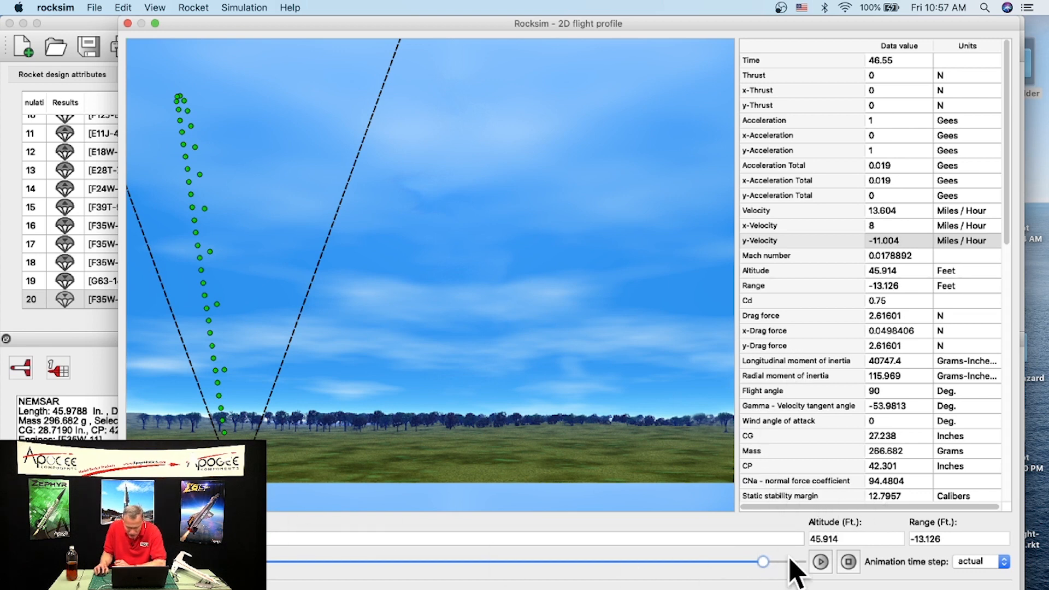
mouse_move(763, 561)
left_mouse_down()
mouse_move(787, 562)
mouse_move(768, 561)
left_mouse_up()
left_click_drag(754, 561, 774, 561)
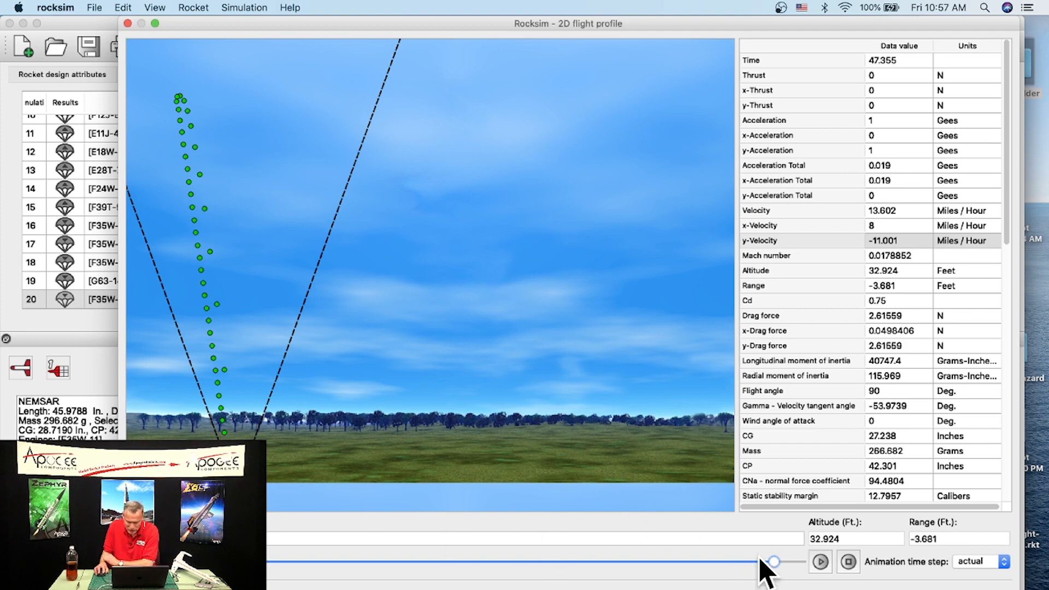
left_click_drag(774, 563, 782, 566)
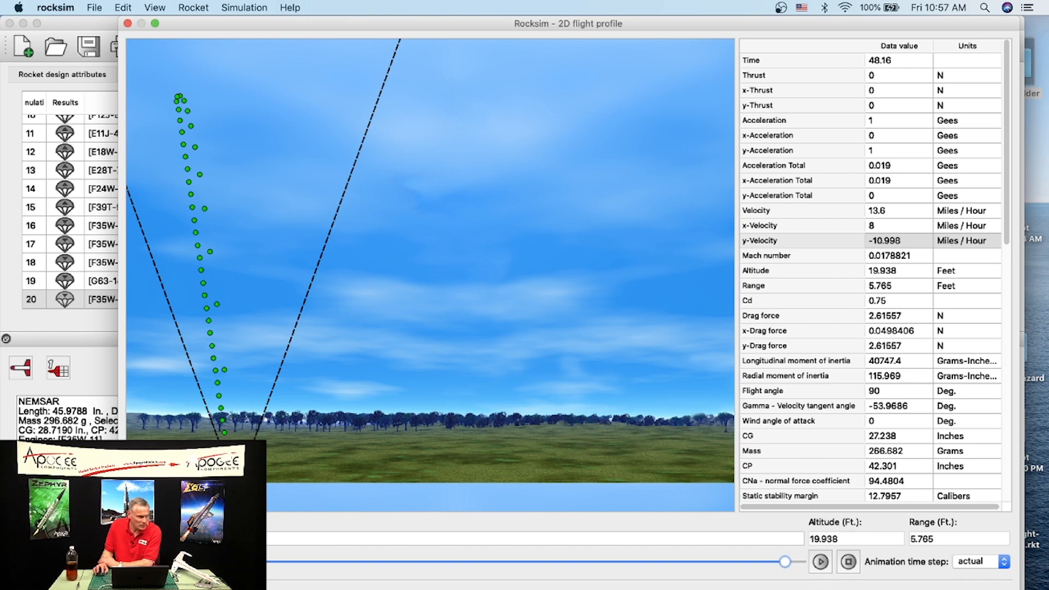
key("super+w")
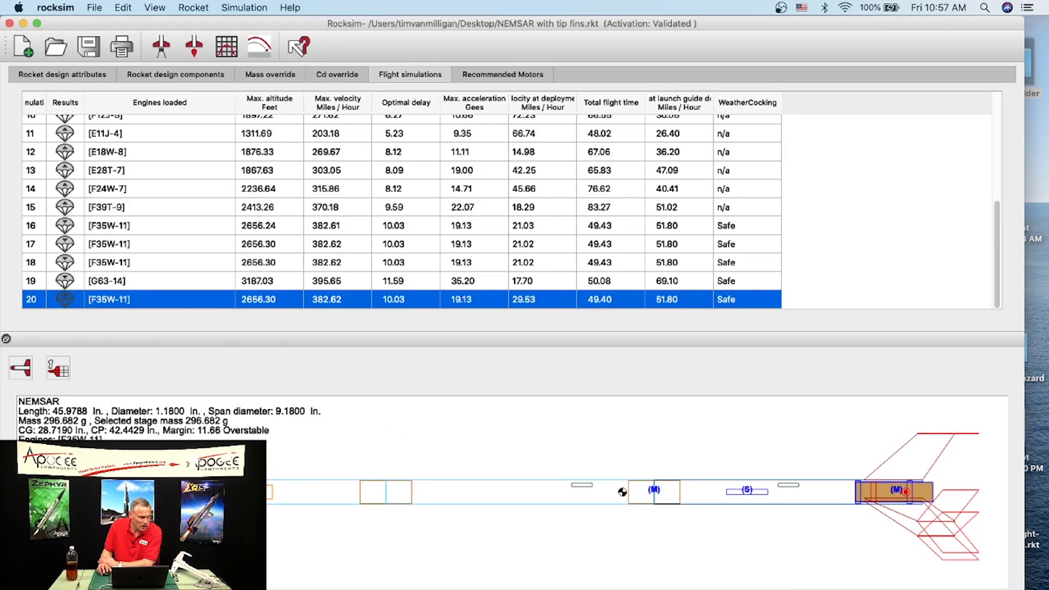